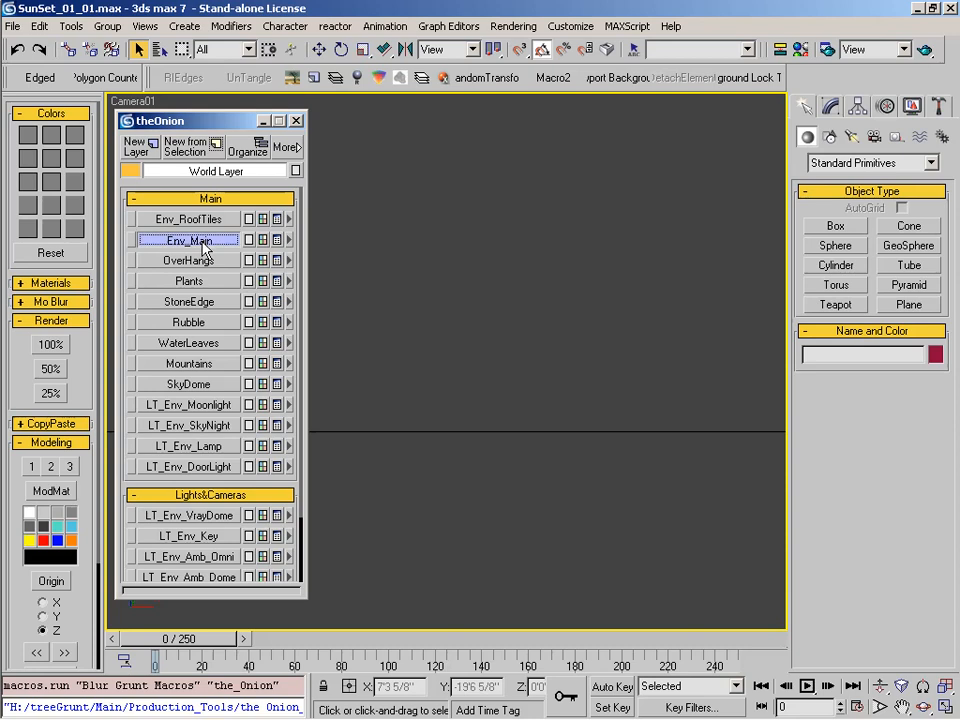
Close theOnion layer manager and create a plane about 355 ft wide by 196 ft high in the Front view
click(296, 121)
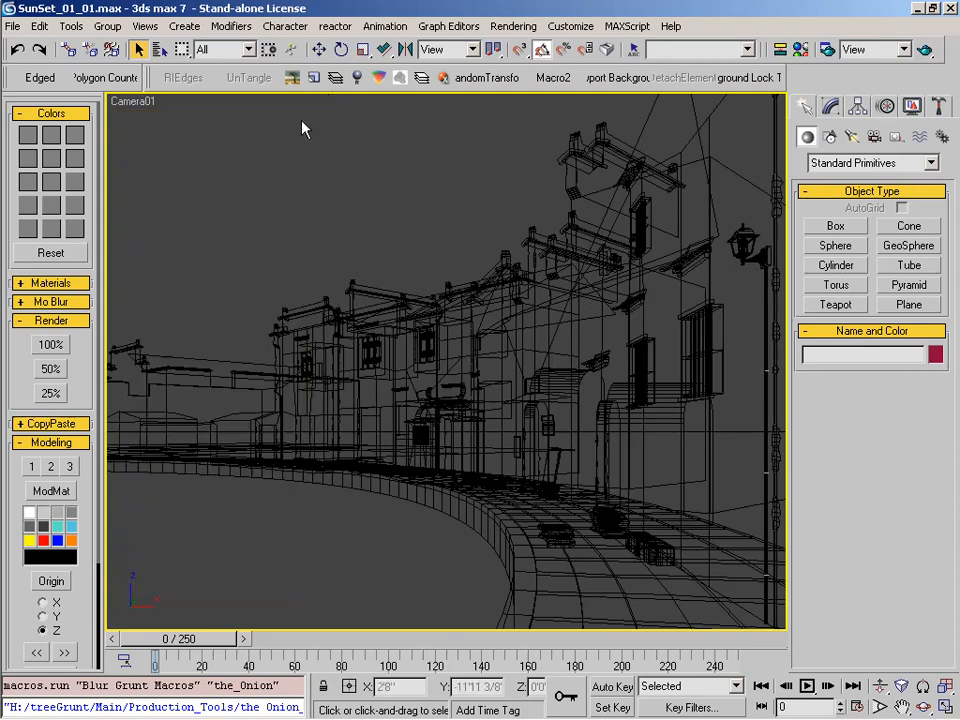
click(912, 306)
key(f)
key(z)
key(alt+z)
drag(395, 369, 396, 410)
right_click(391, 395)
middle_drag(376, 461, 379, 555)
drag(175, 258, 662, 525)
right_click(639, 508)
In the Top view, move the plane about 535 ft along Y so it stands well behind the buildings
key(t)
key(z)
key(alt+z)
drag(437, 277, 450, 430)
right_click(448, 385)
middle_drag(440, 267, 424, 460)
key(w)
drag(422, 439, 433, 227)
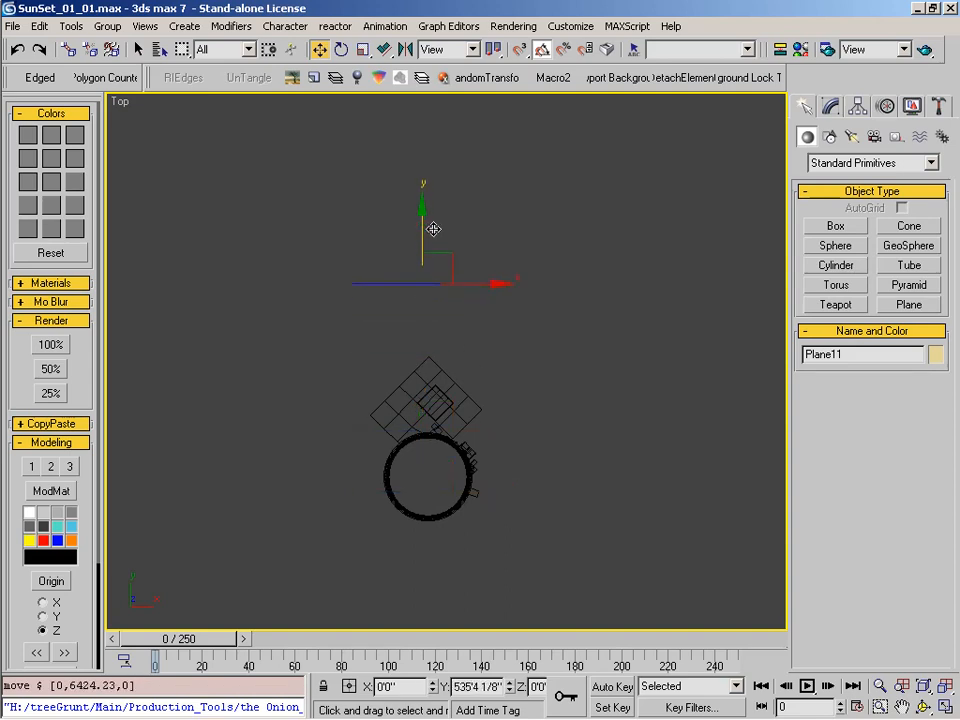
alt+middle_drag(432, 475, 424, 409)
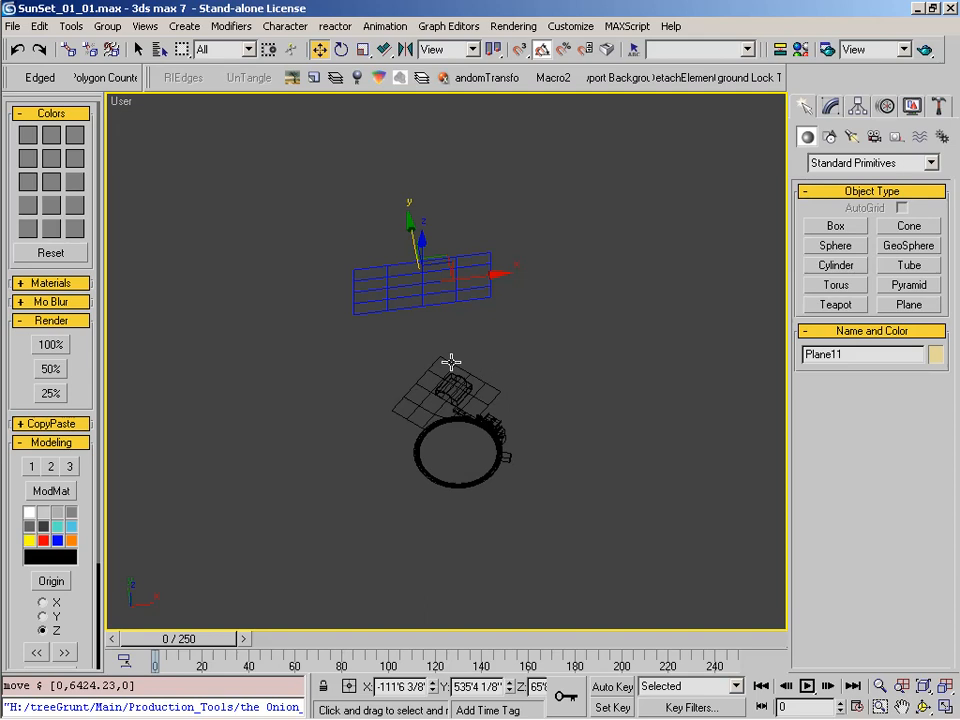
alt+middle_drag(524, 332, 508, 347)
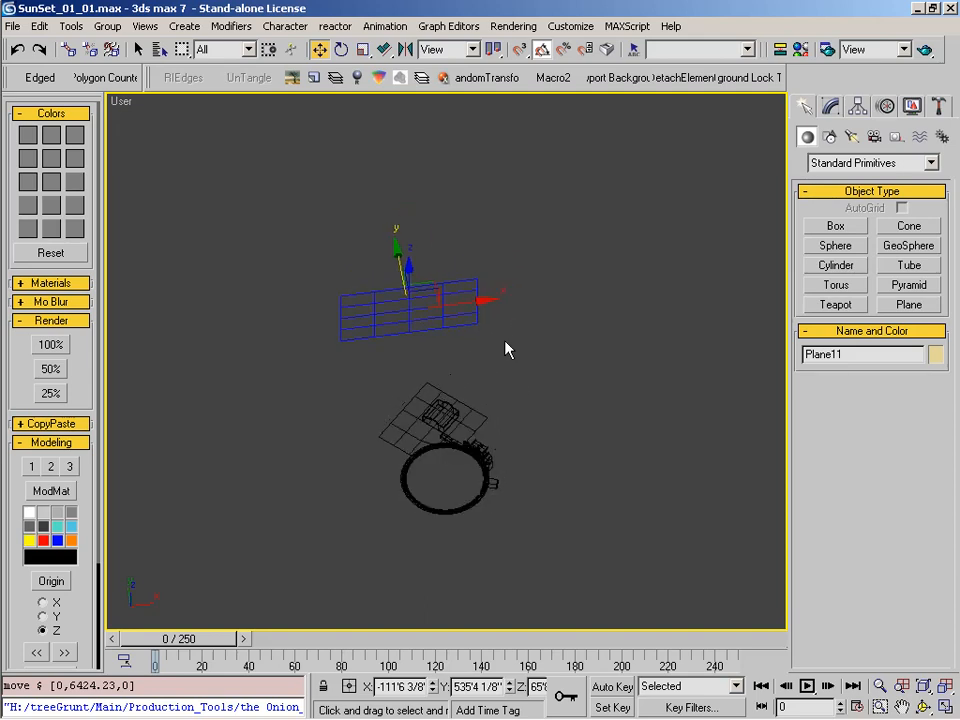
In the Camera01 view with the View coordinate system, raise the plane and shift it along X to about -15'9"
key(c)
click(472, 290)
double_click(472, 290)
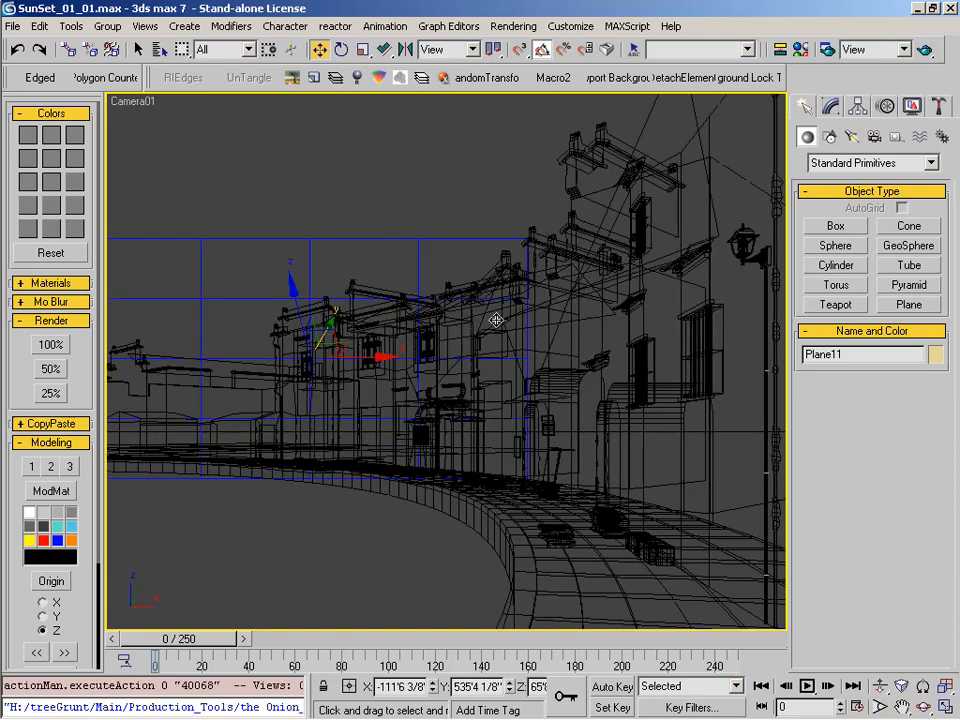
right_click(465, 263)
click(476, 232)
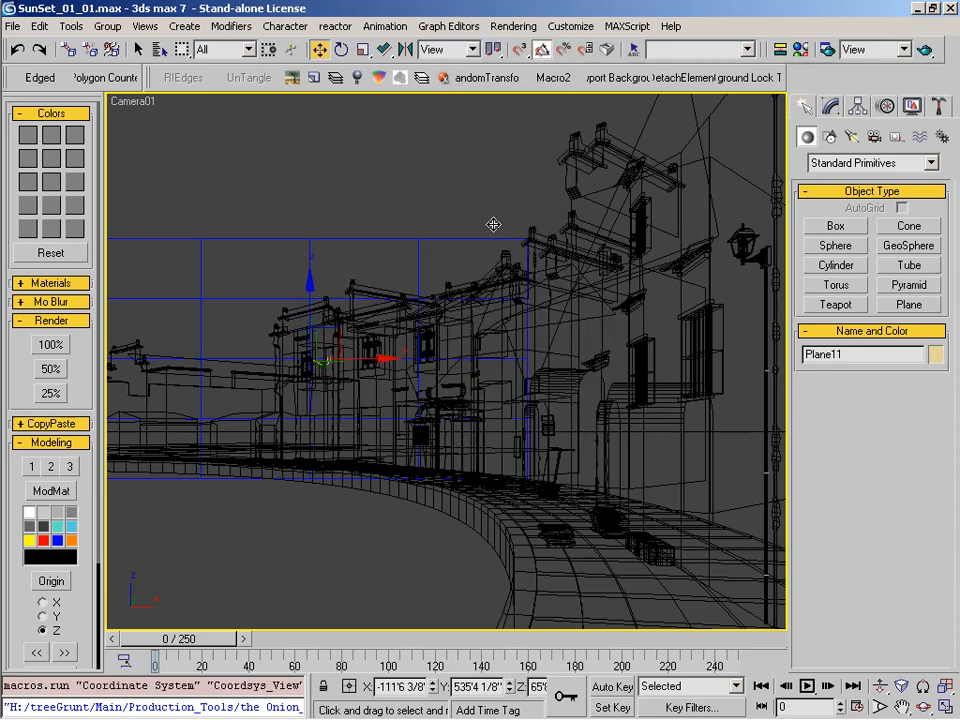
drag(310, 284, 312, 217)
drag(396, 290, 503, 289)
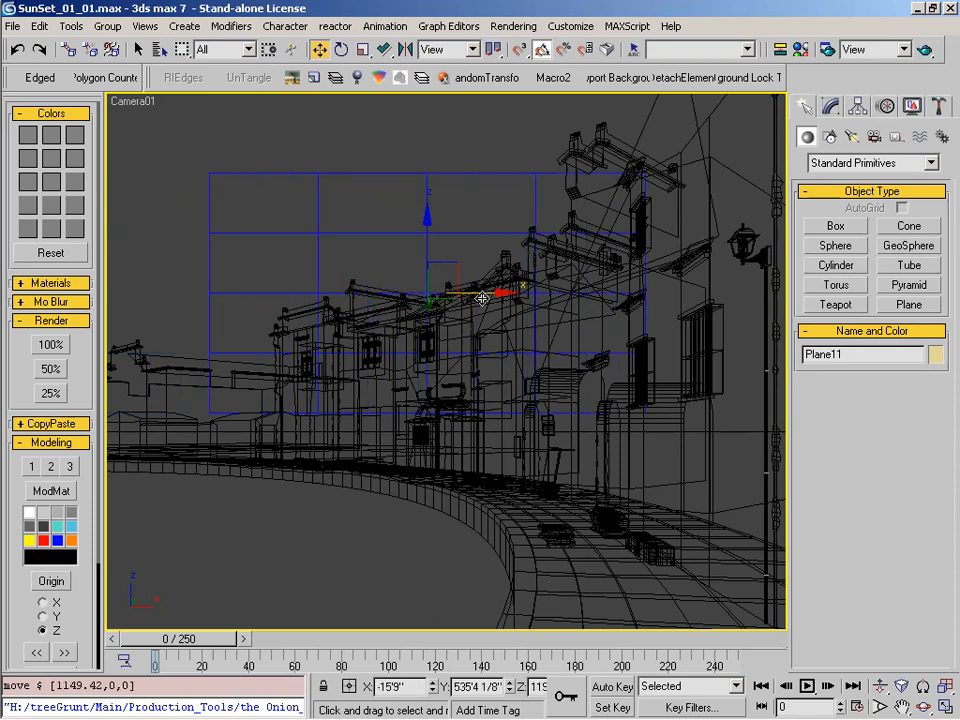
Assign a Bitmap map to the diffuse color of the unused material defaultMat19
key(m)
click(428, 206)
click(549, 430)
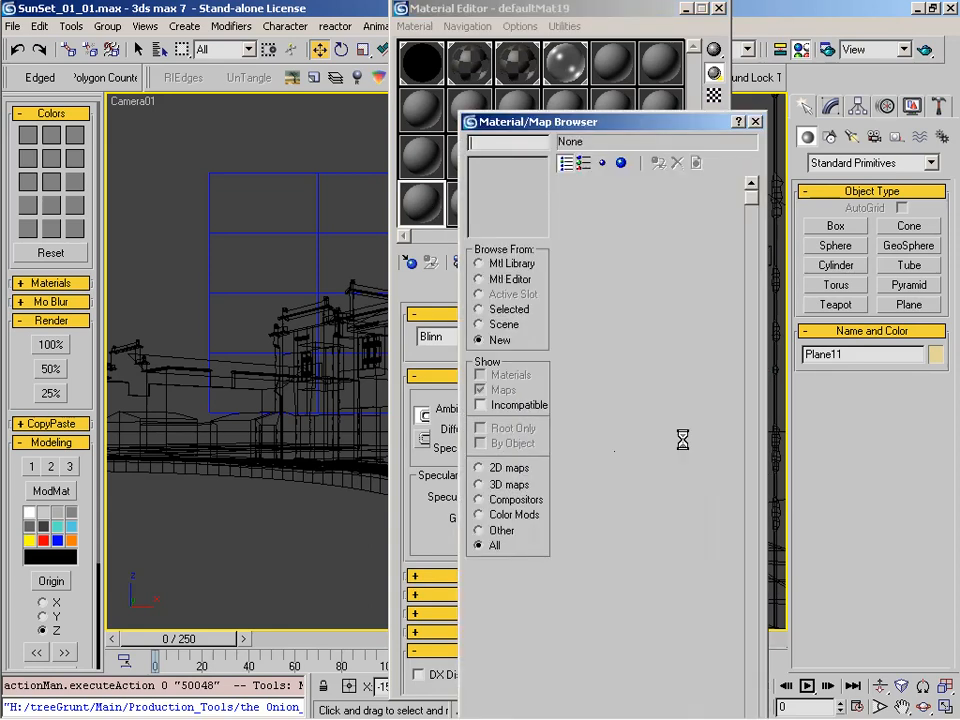
double_click(590, 200)
Load IMG_1955.JPG from N:\GNOMON\04_Maps as the diffuse bitmap and view the image
click(193, 106)
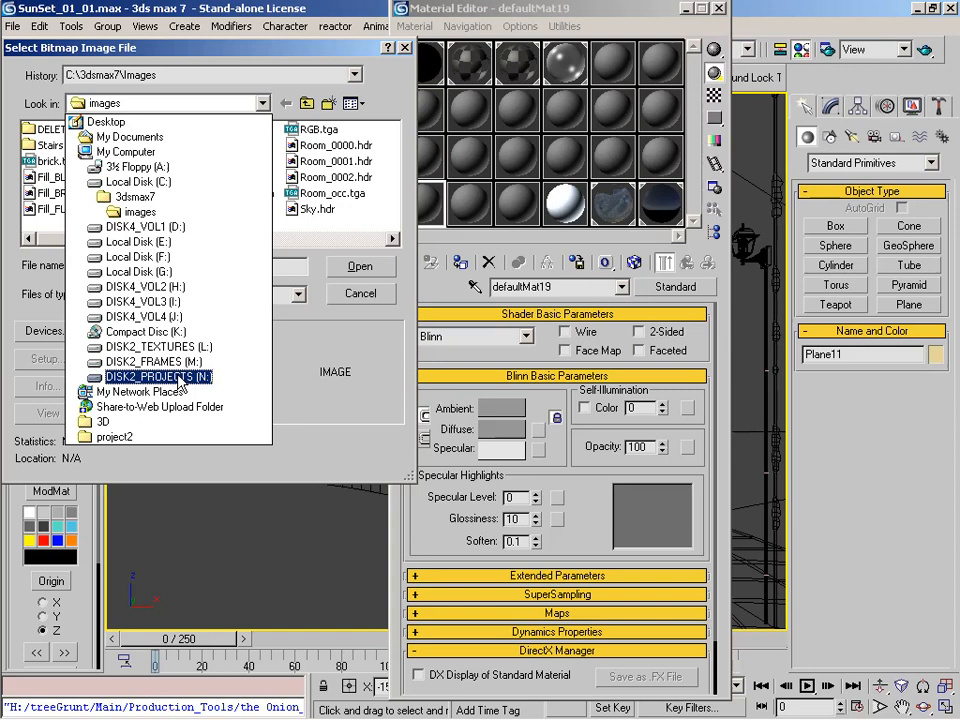
click(181, 378)
double_click(222, 120)
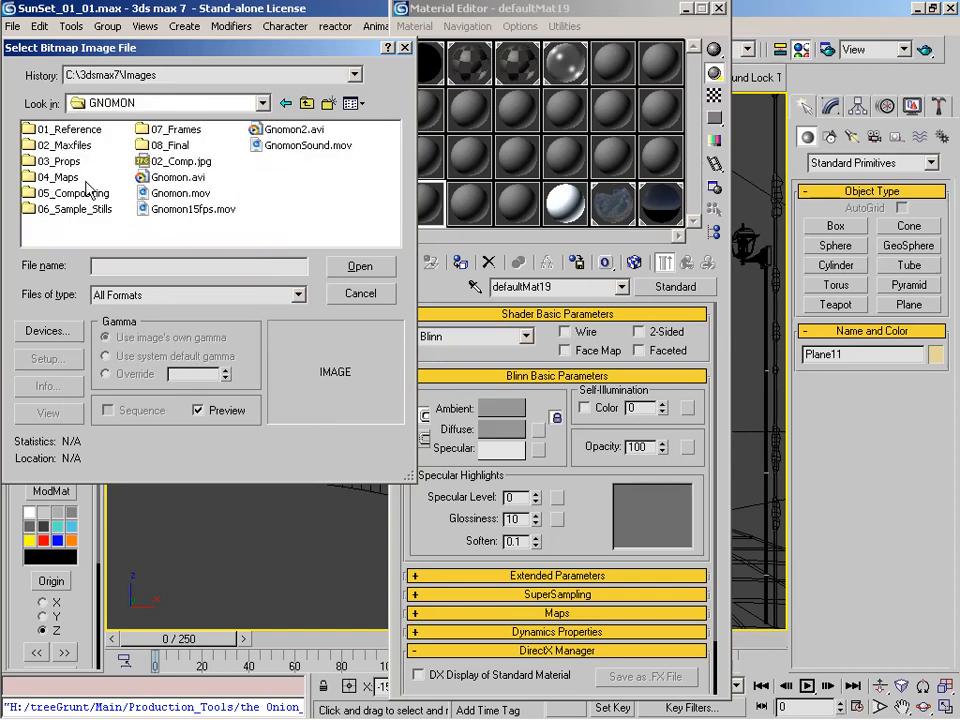
double_click(55, 177)
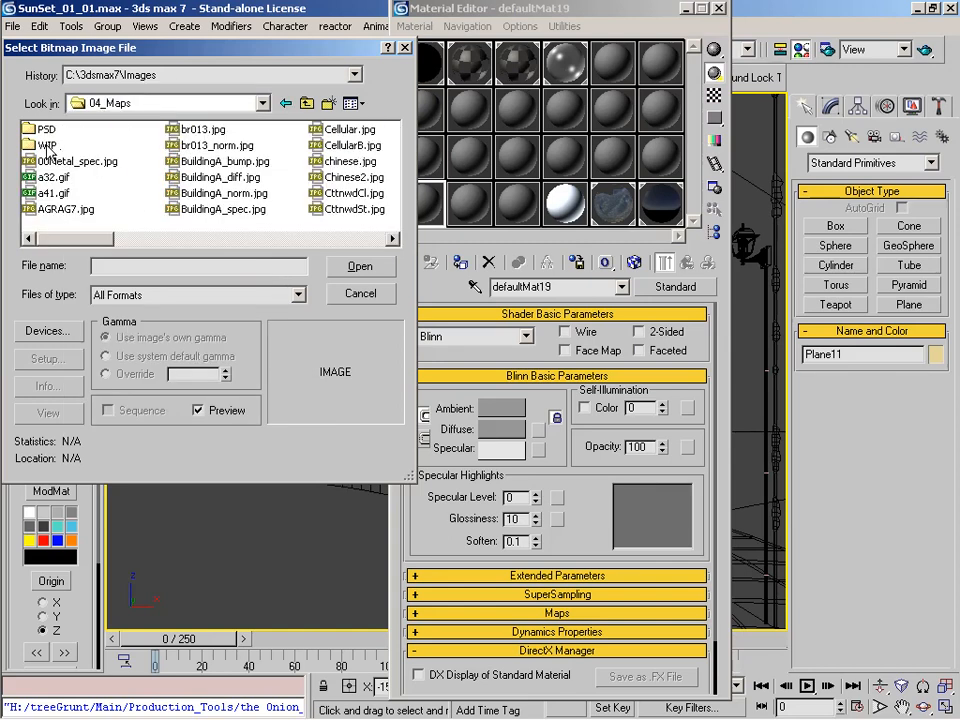
drag(94, 238, 292, 238)
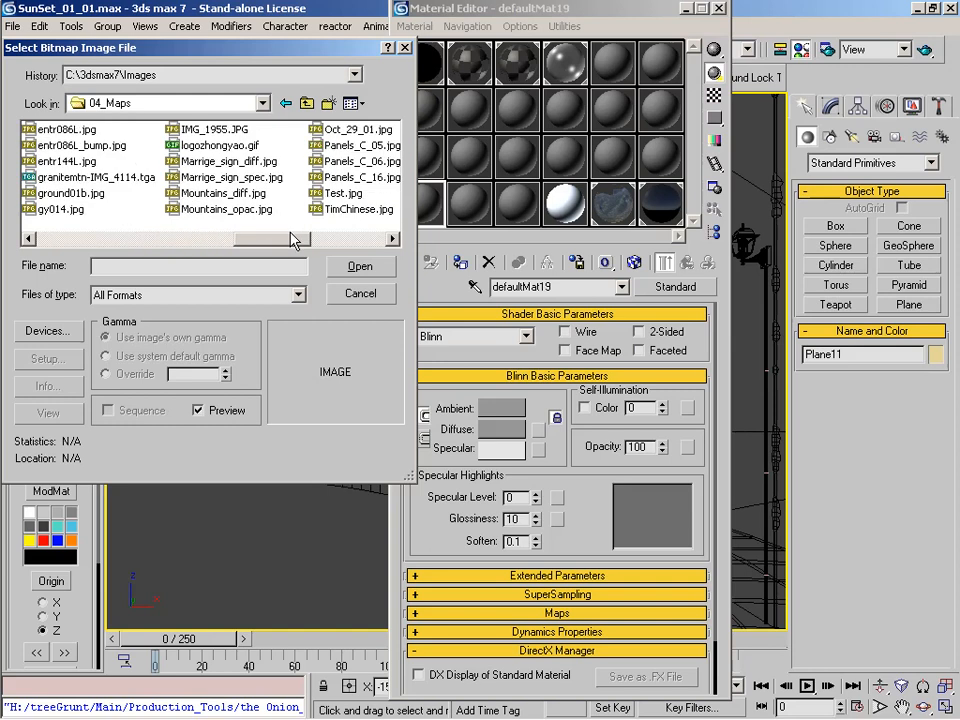
double_click(232, 130)
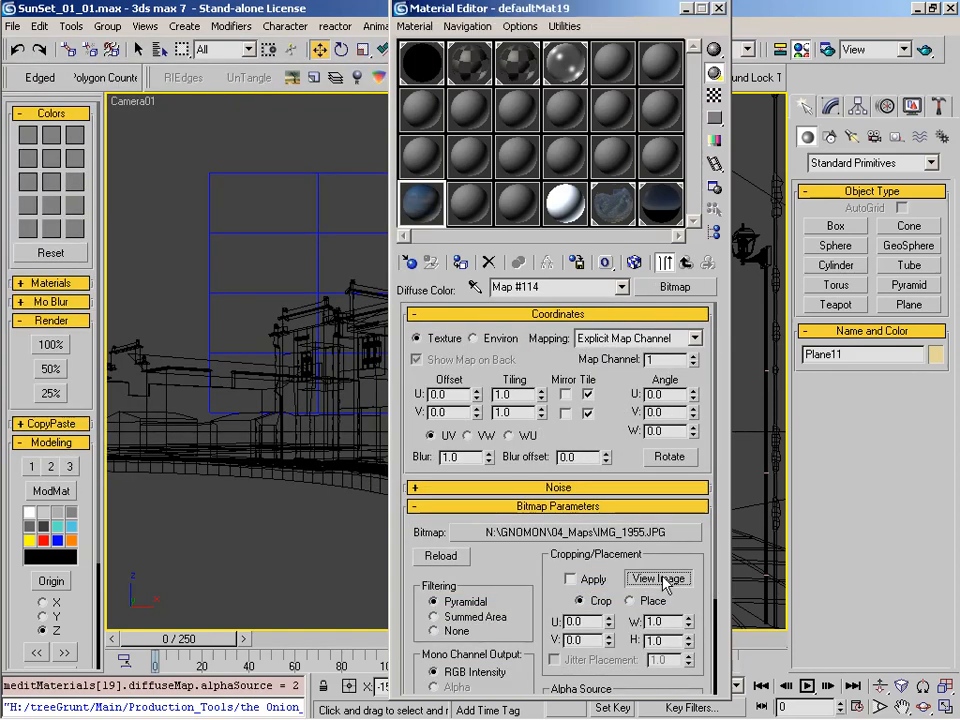
click(657, 577)
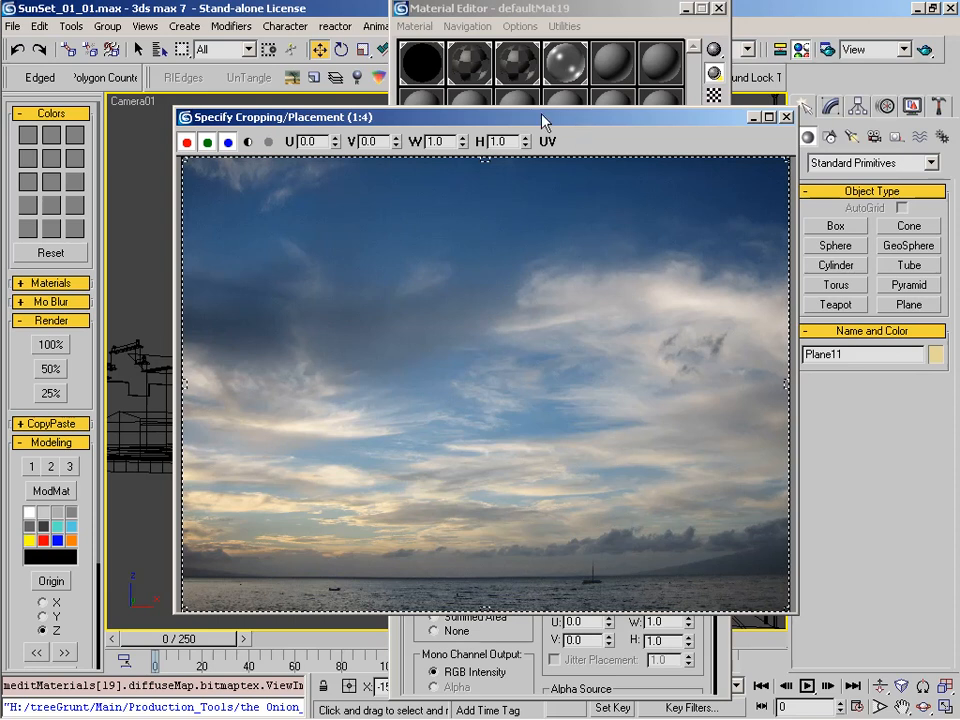
drag(543, 121, 537, 123)
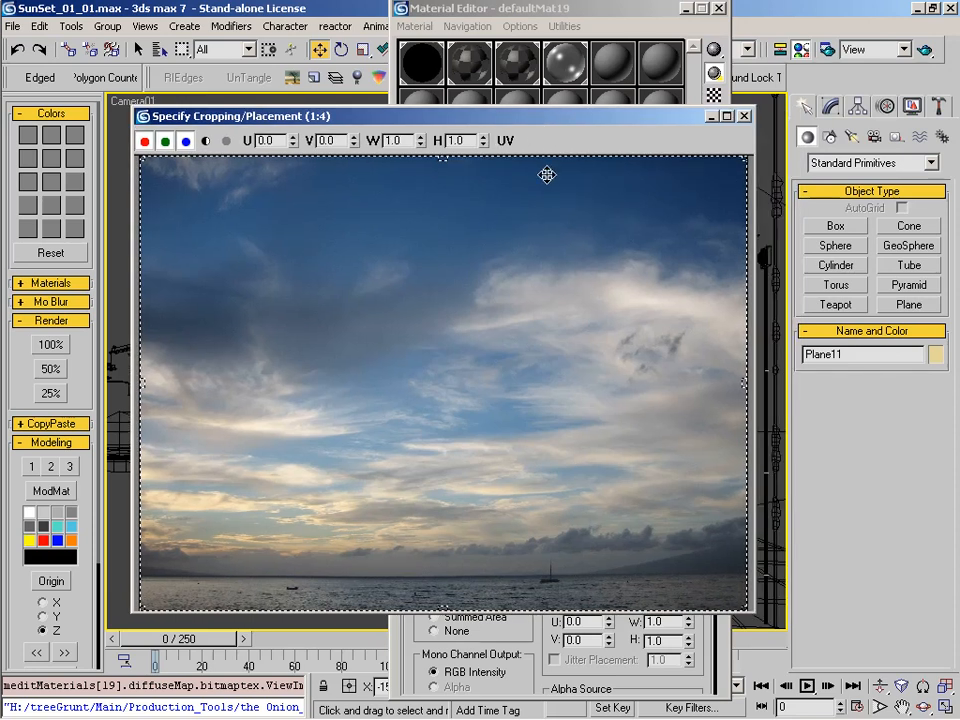
drag(536, 129, 539, 137)
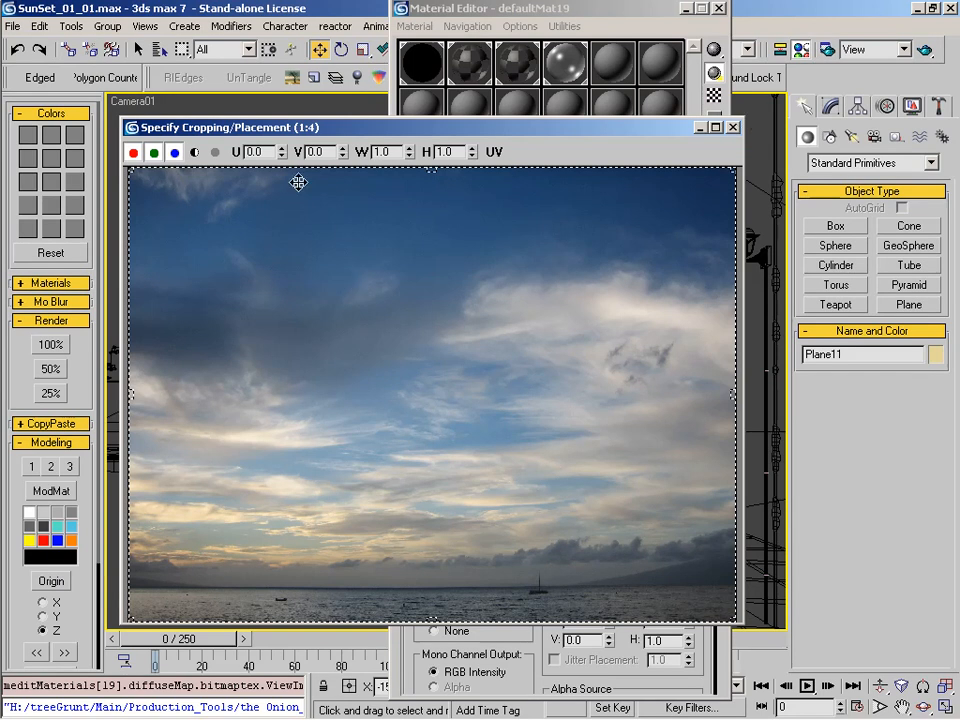
click(733, 128)
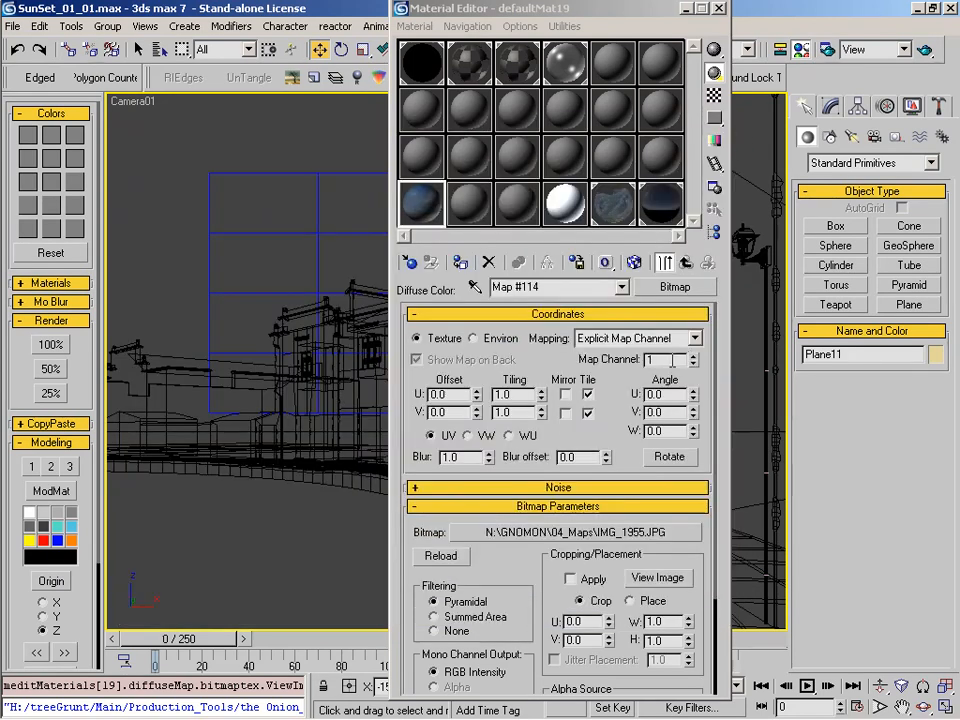
Assign the sky material to the selected plane and set its Self-Illumination to 100
click(690, 262)
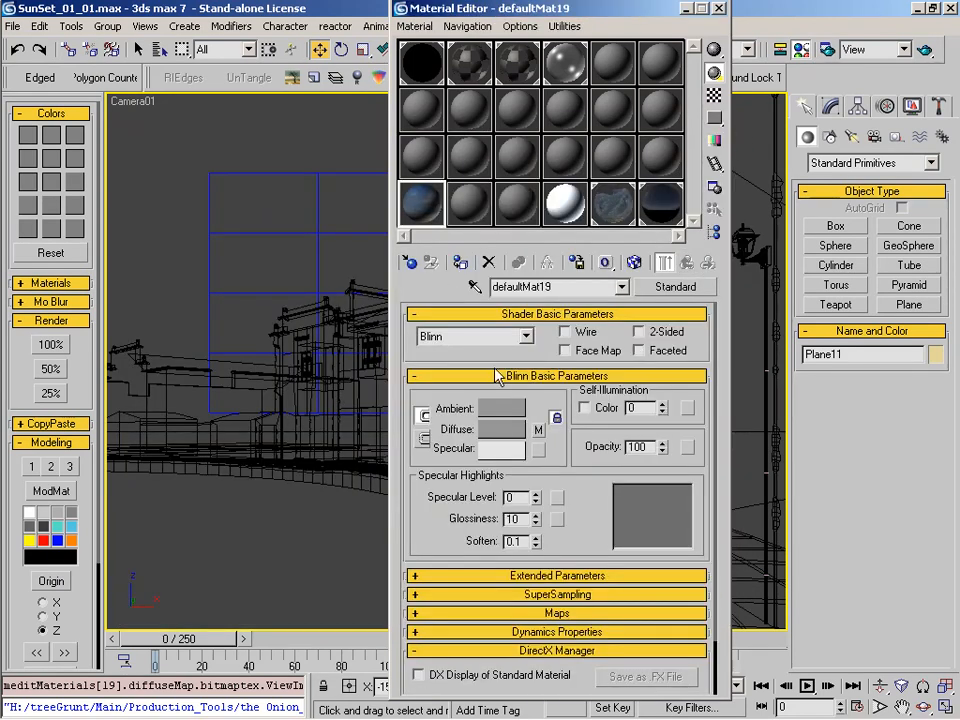
click(459, 262)
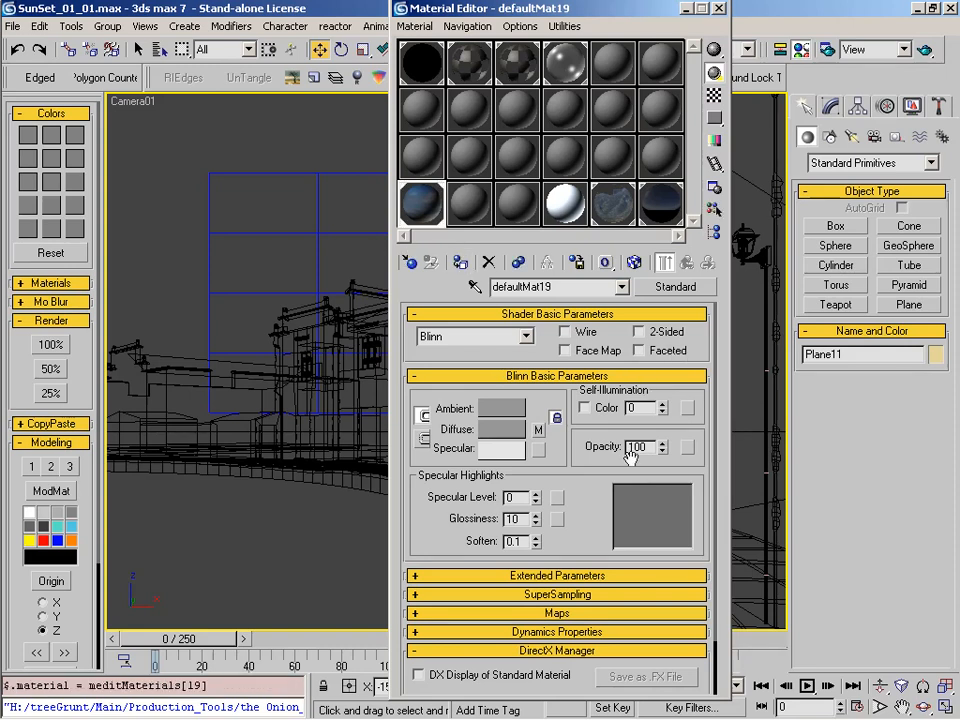
click(662, 410)
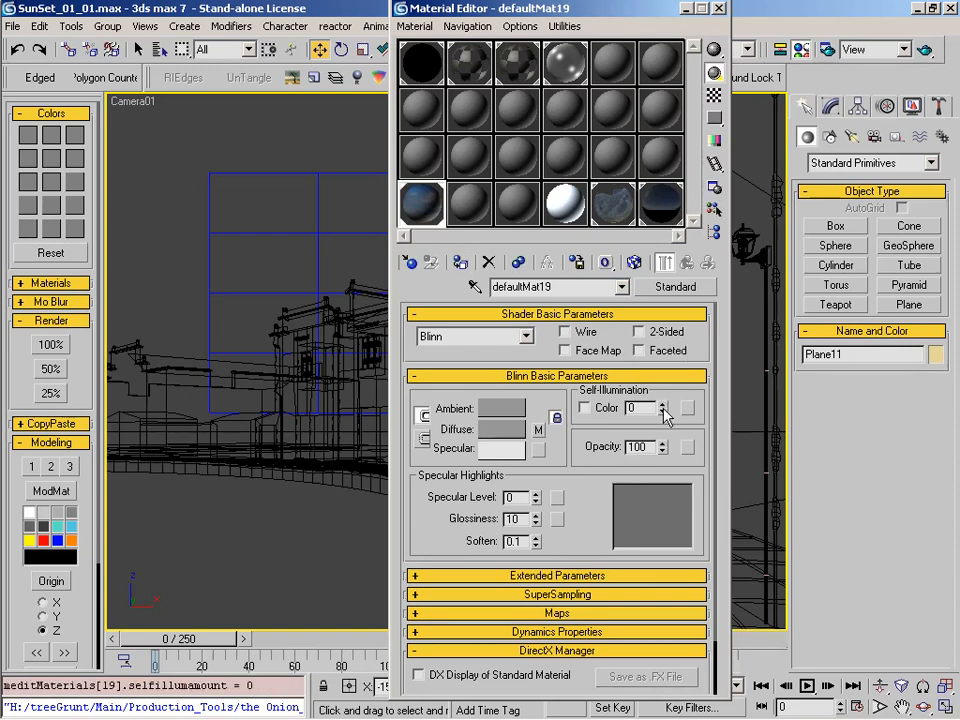
drag(665, 417, 500, 191)
Shade the selected plane's faces and show its diffuse sky bitmap in the viewport, then close the material editor
click(227, 304)
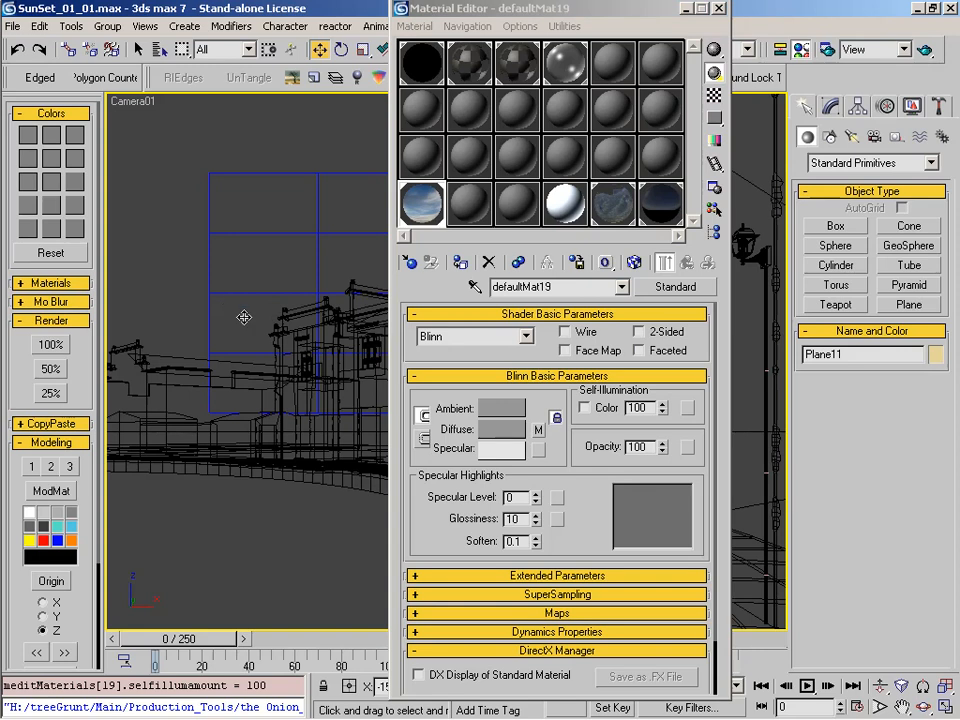
key(F2)
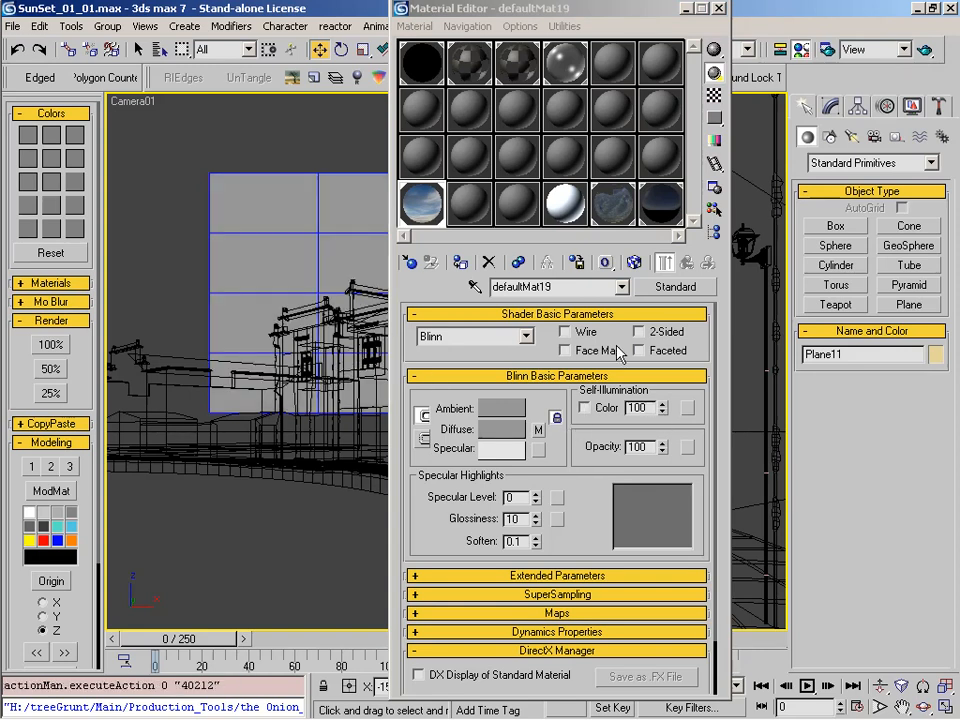
click(538, 429)
click(634, 262)
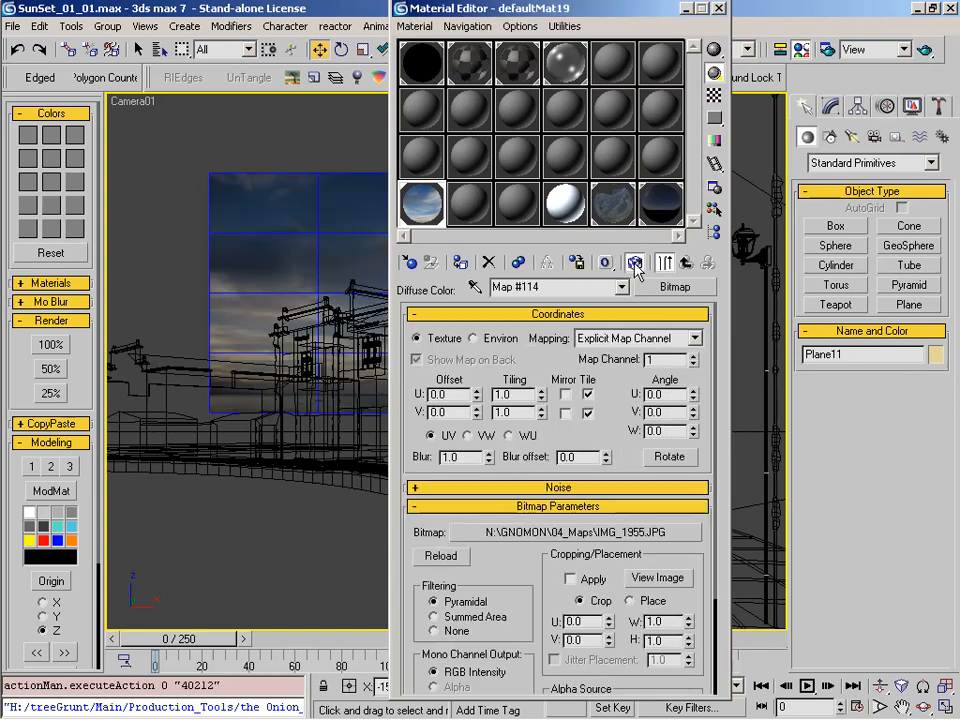
click(718, 8)
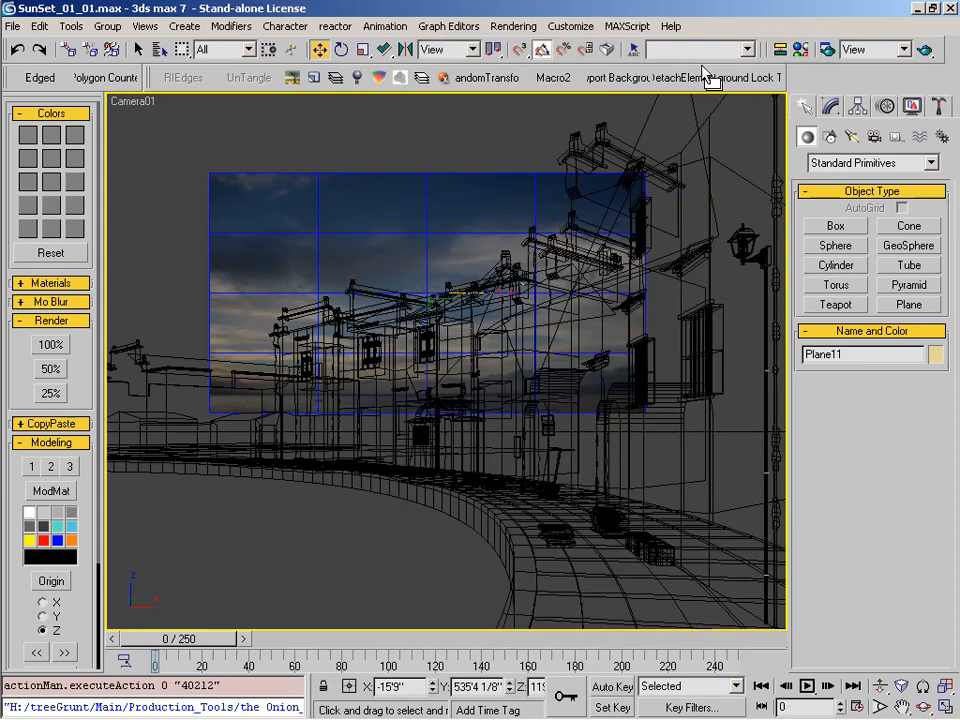
Add a UVW Mapping modifier to the plane and Bitmap Fit its planar mapping to IMG_1955.JPG
click(830, 106)
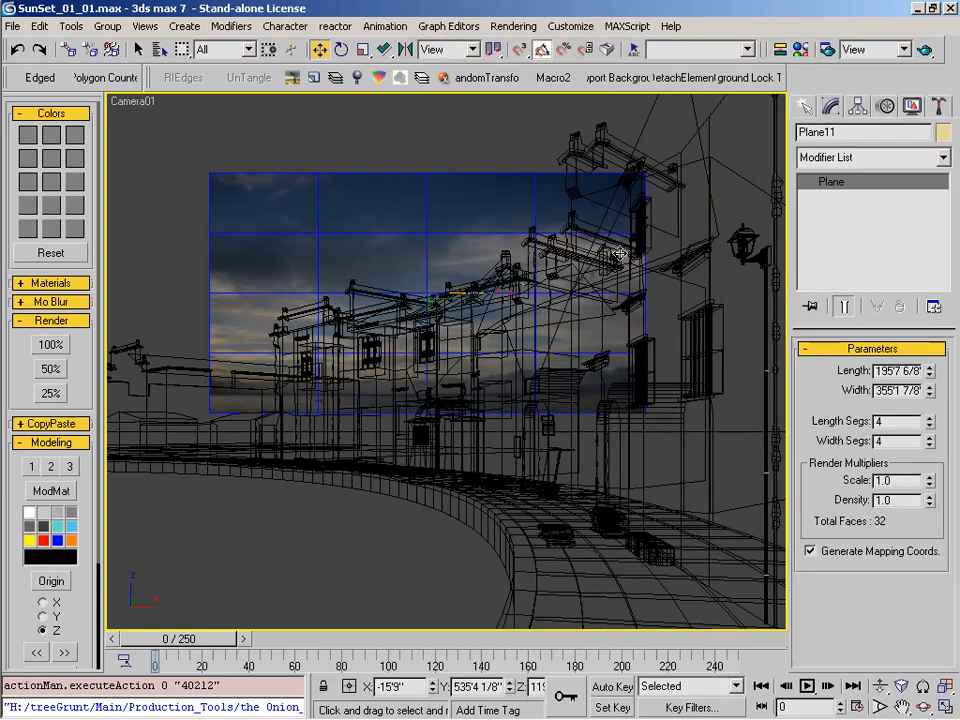
key(shift+u)
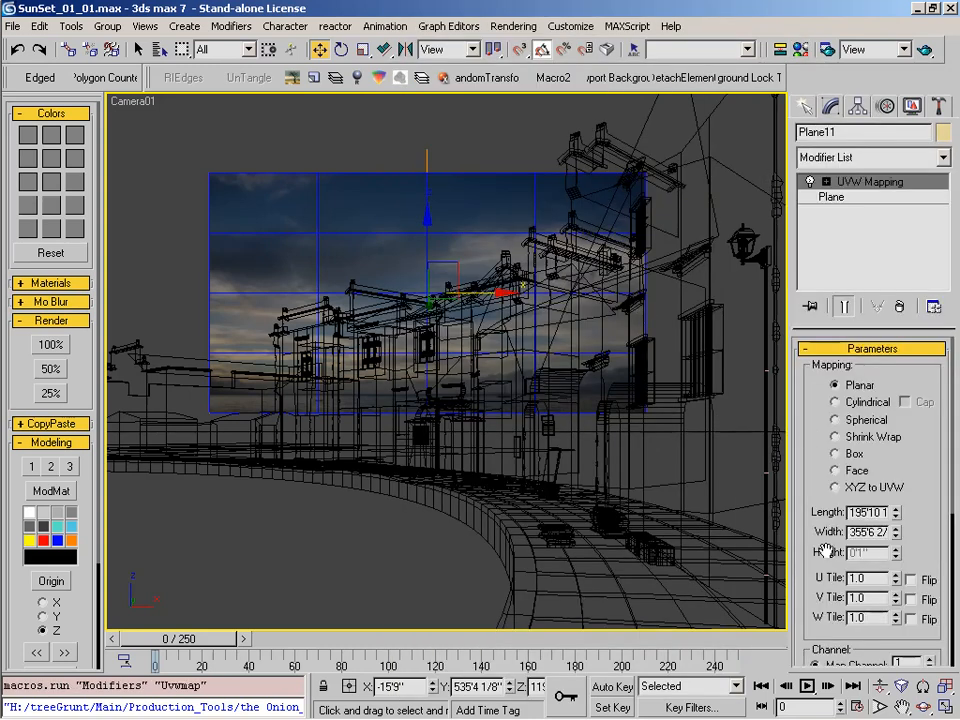
drag(827, 550, 820, 419)
click(847, 638)
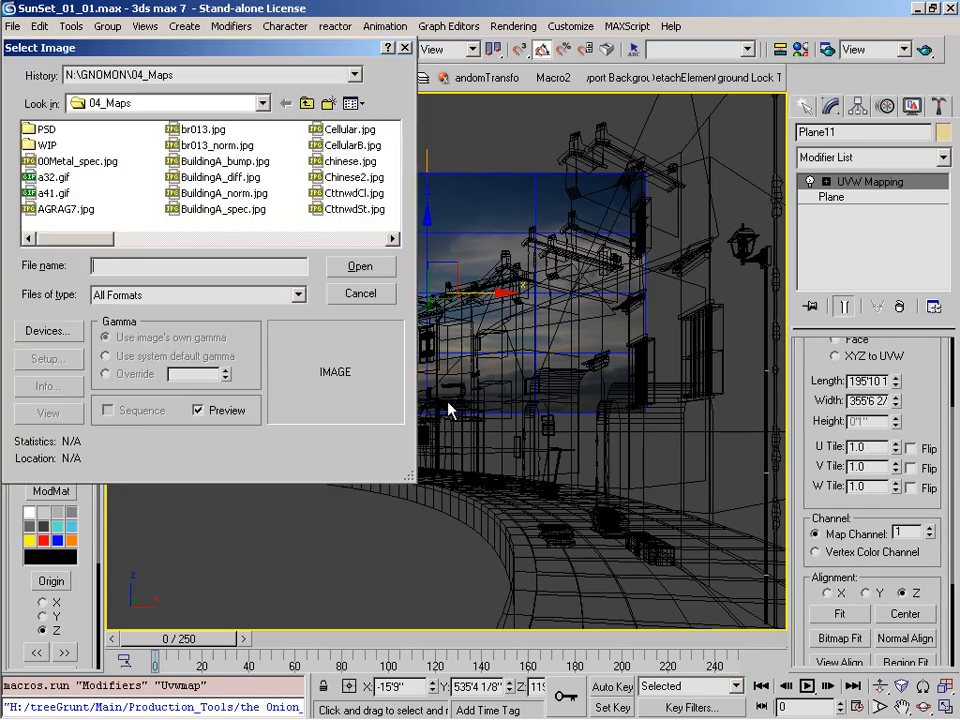
scroll(93, 181, down, 5)
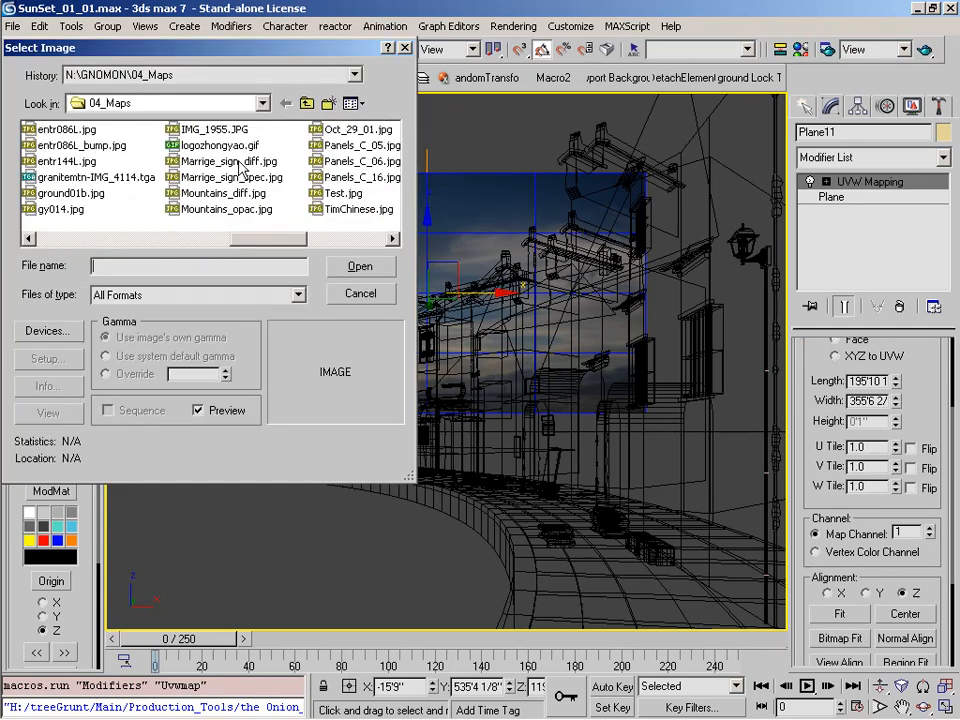
double_click(218, 131)
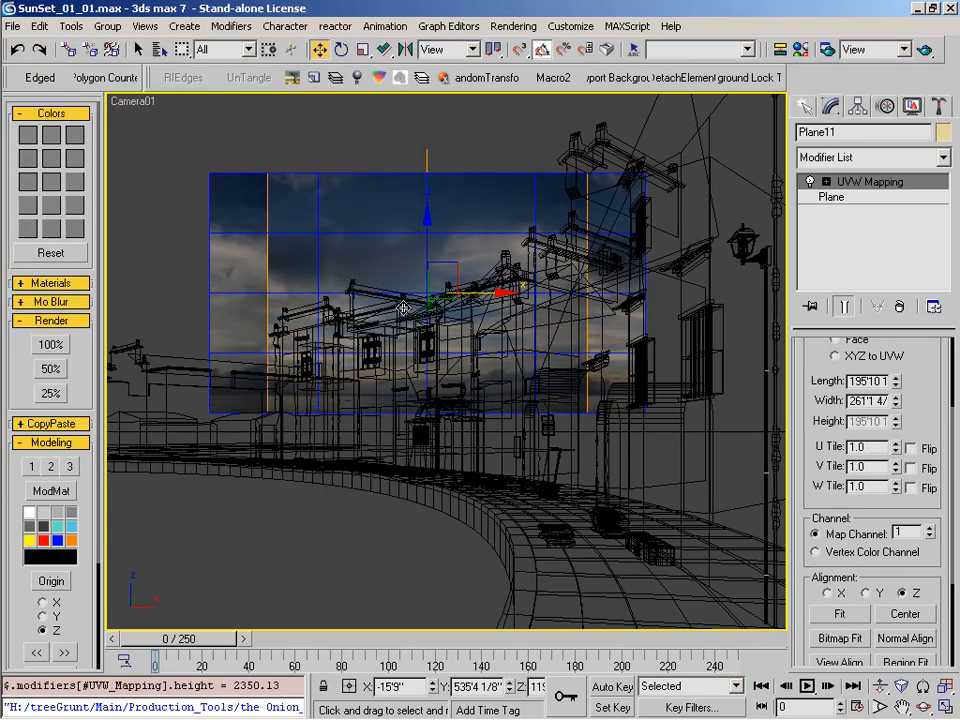
Scale the sky plane up uniformly and reposition it sideways and slightly upward behind the buildings
key(r)
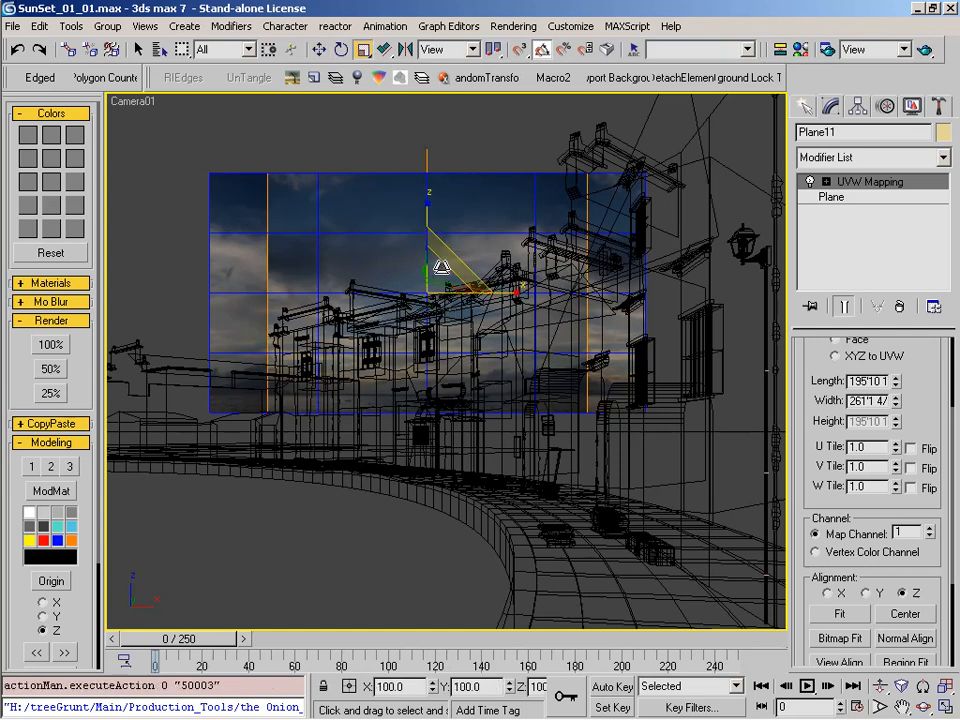
drag(437, 270, 444, 188)
key(w)
drag(443, 262, 301, 235)
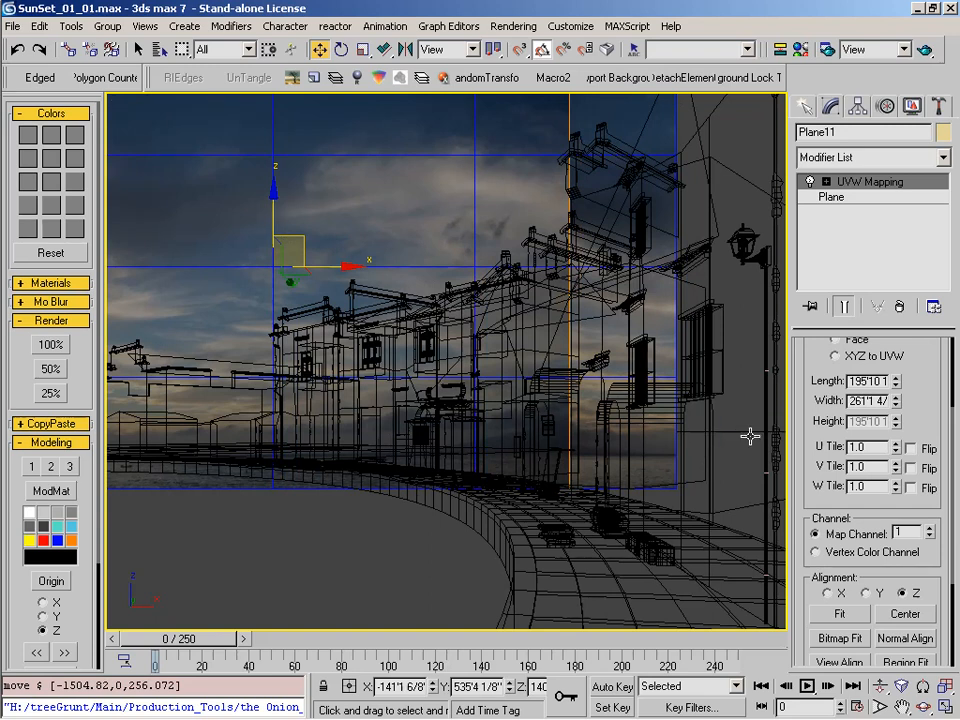
Raise the enlarged sky plane and shift it along X to about -49 ft so the sky fills the camera view
mouse_move(272, 193)
mouse_down()
mouse_move(275, 166)
mouse_move(278, 175)
mouse_up()
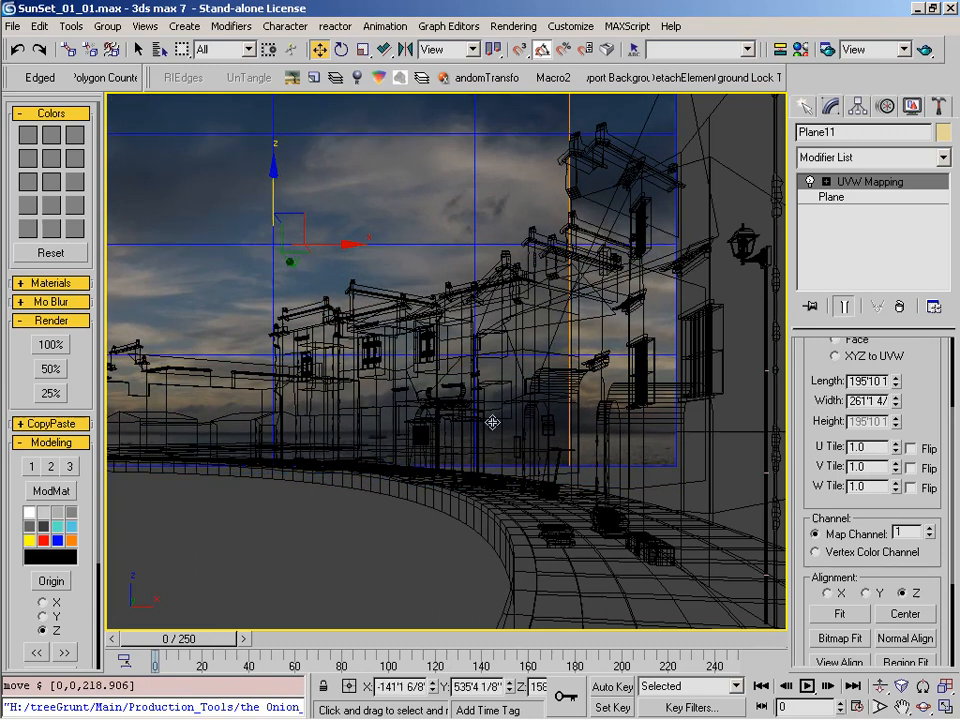
drag(350, 244, 469, 259)
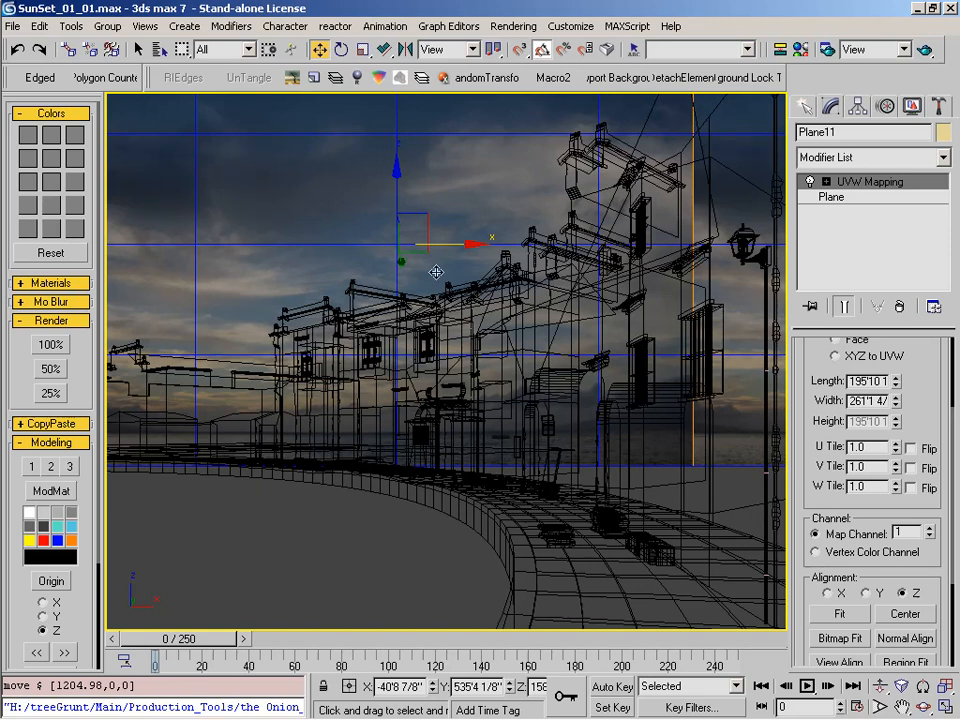
drag(445, 244, 435, 242)
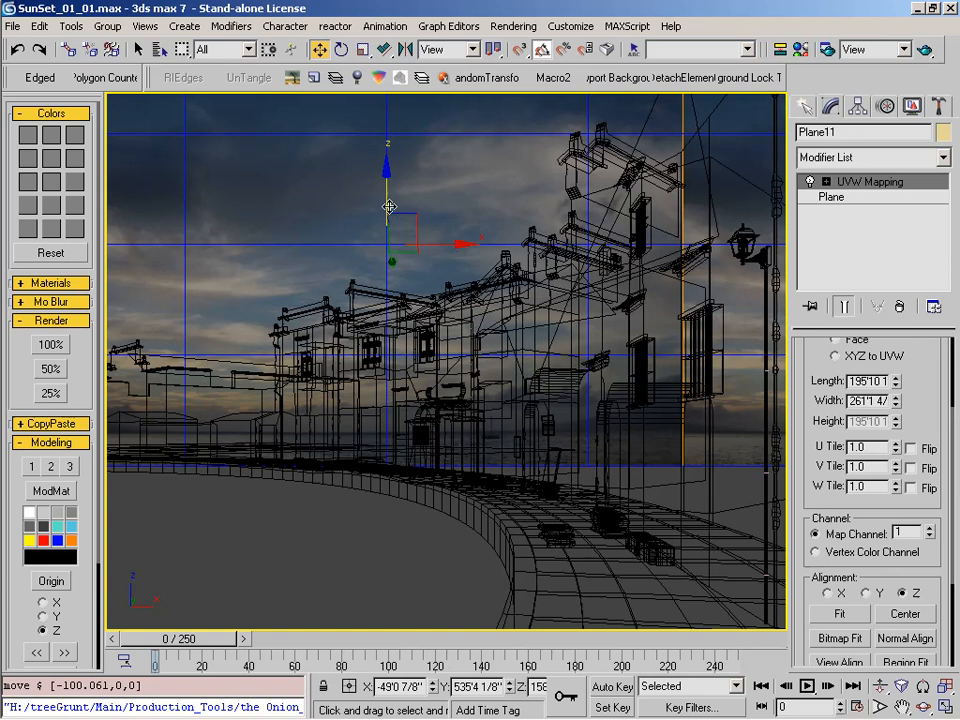
drag(385, 198, 385, 174)
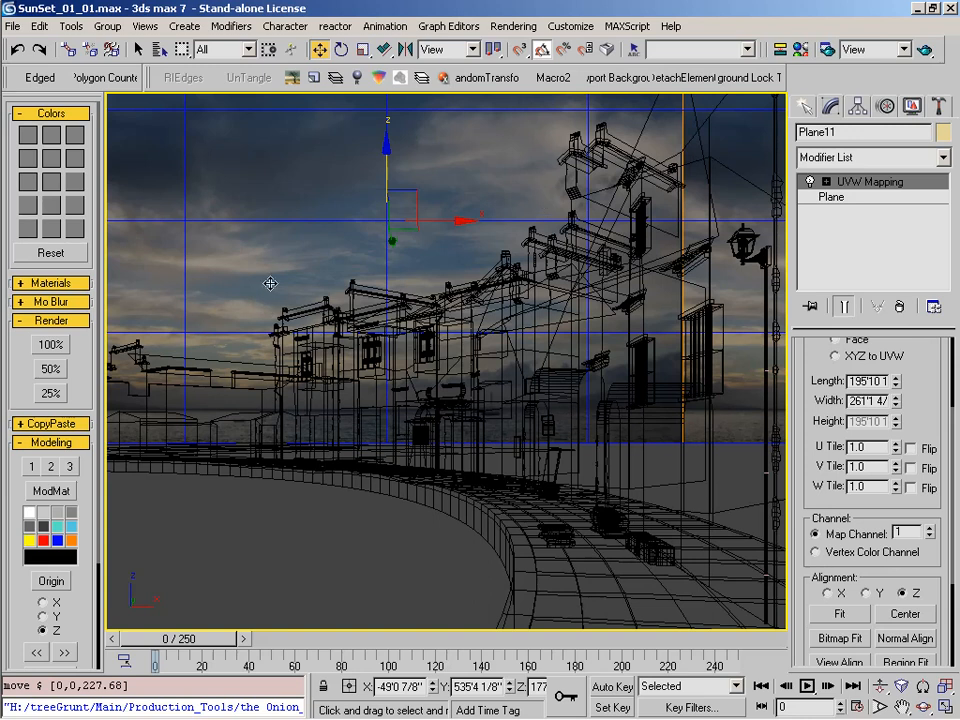
Raise the sky plane slightly, scale it down uniformly, and shift it along X to about -47 ft 4 in
drag(386, 157, 389, 155)
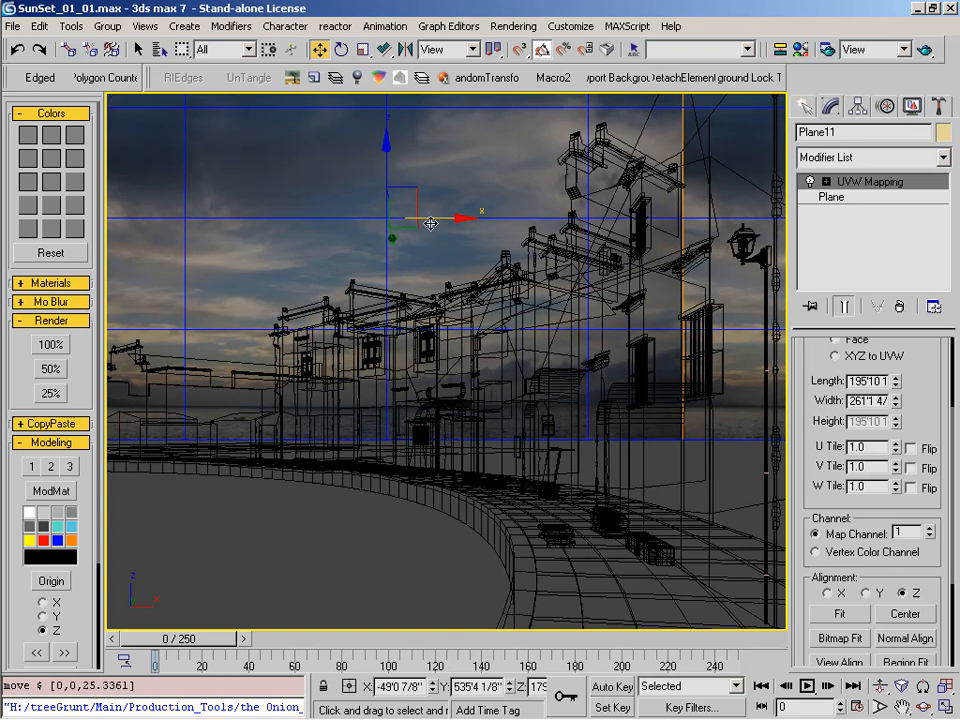
key(r)
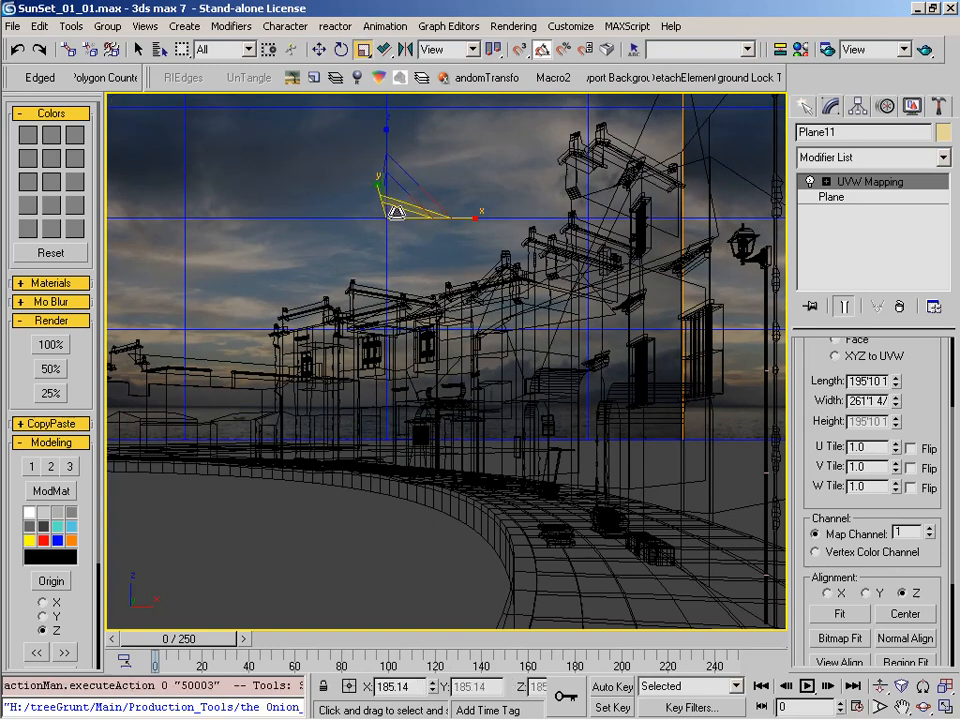
drag(392, 186, 462, 215)
key(w)
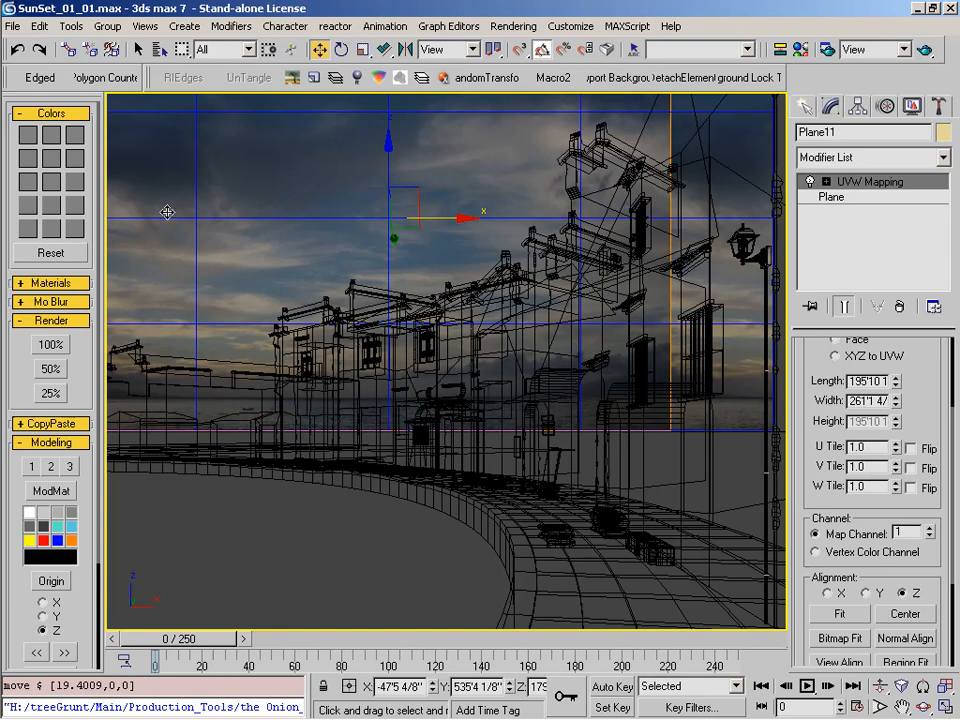
drag(441, 222, 441, 222)
In theOnion layer manager, hide the Env_Main layer, show the SkyDome layer, and delete its old dome mesh
click(316, 80)
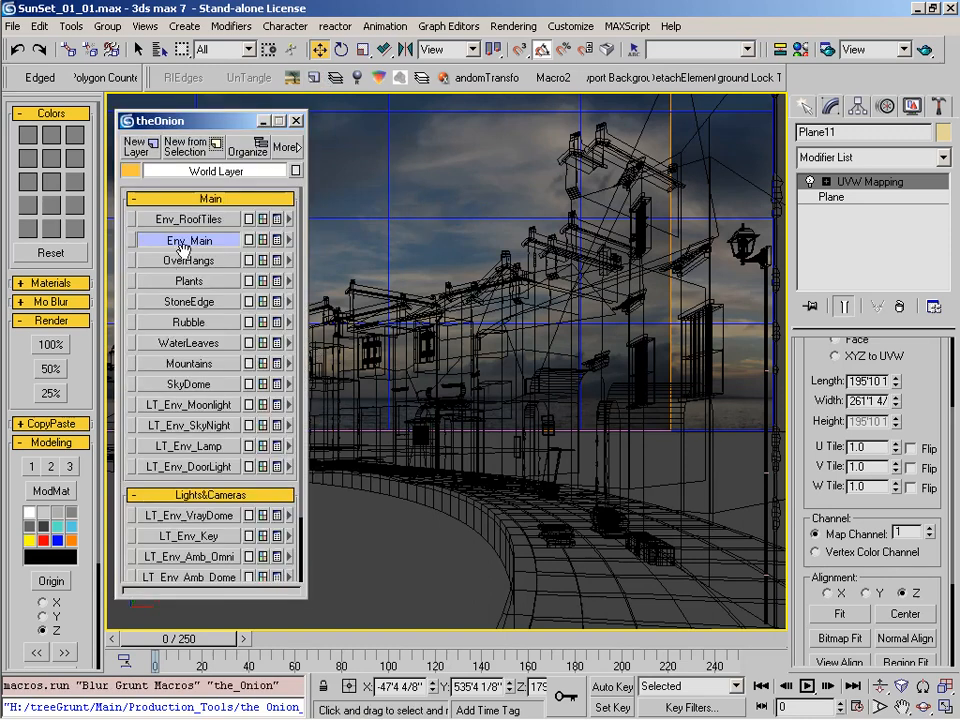
click(195, 242)
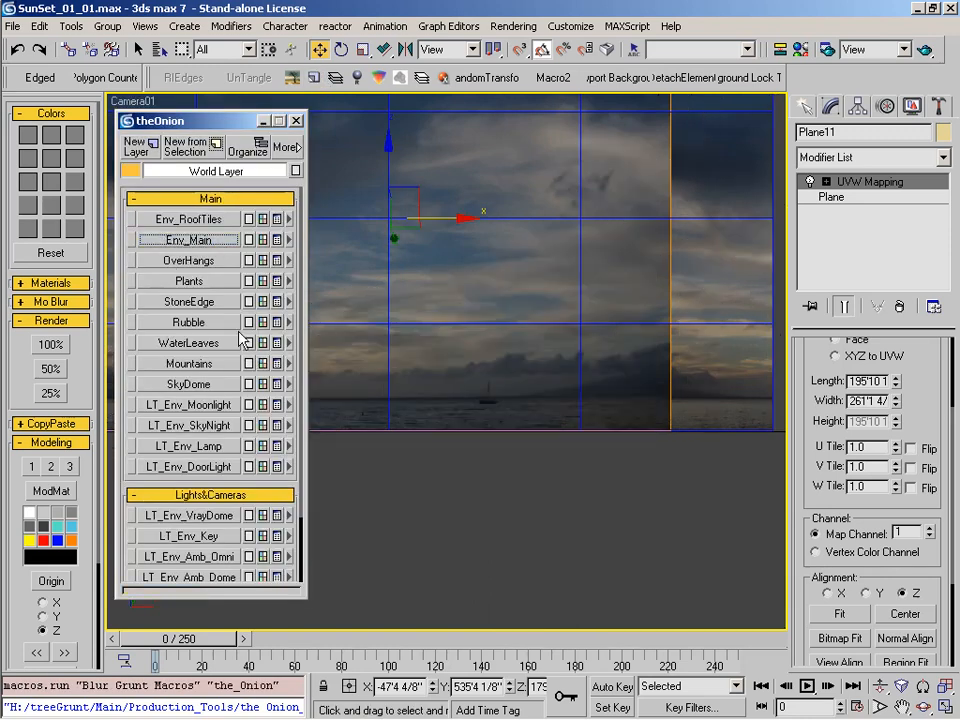
click(205, 386)
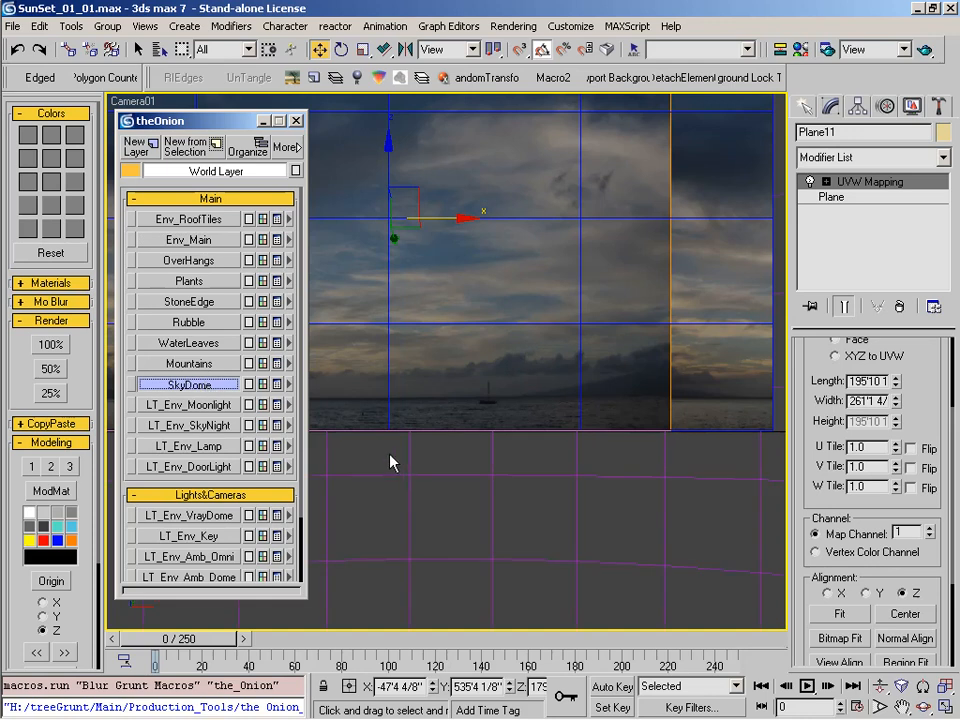
click(450, 514)
key(Delete)
Select the sky plane and add it to the SkyDome layer
click(340, 296)
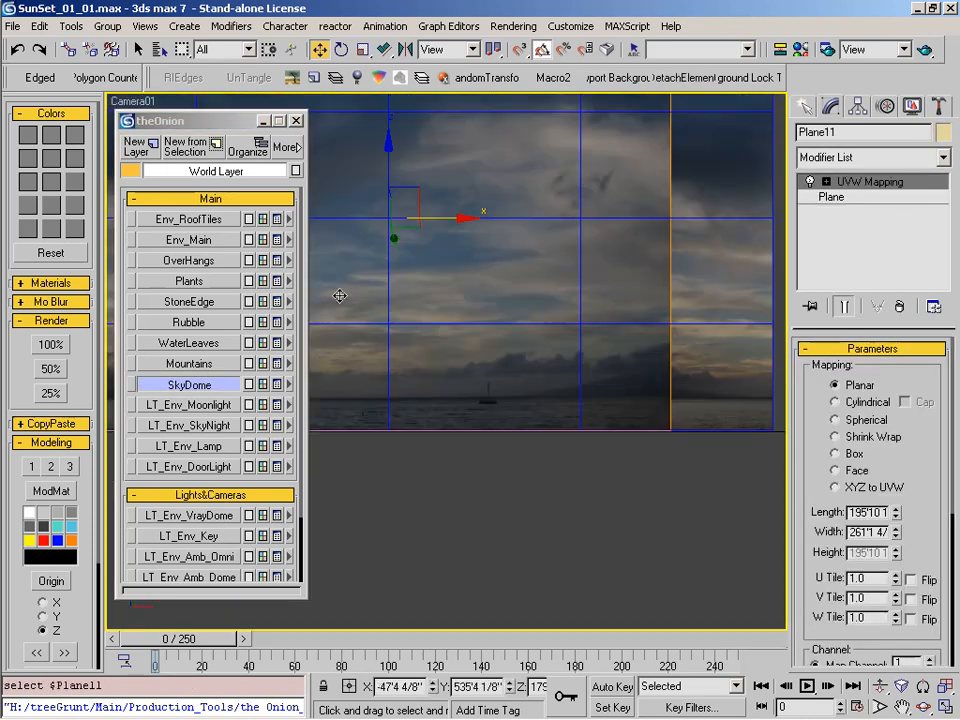
click(290, 385)
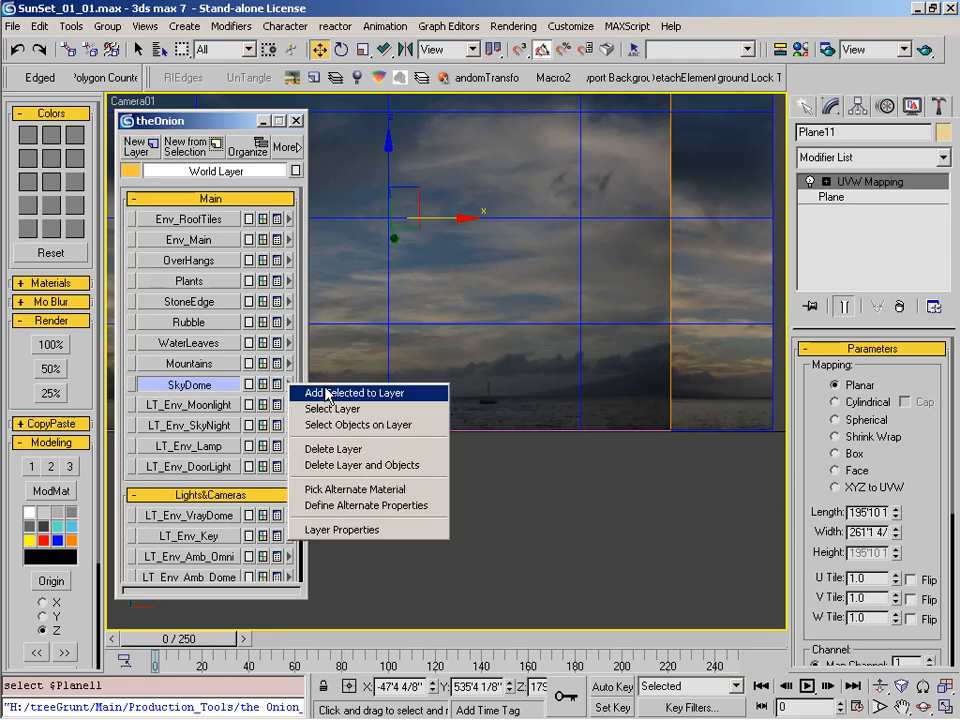
click(338, 394)
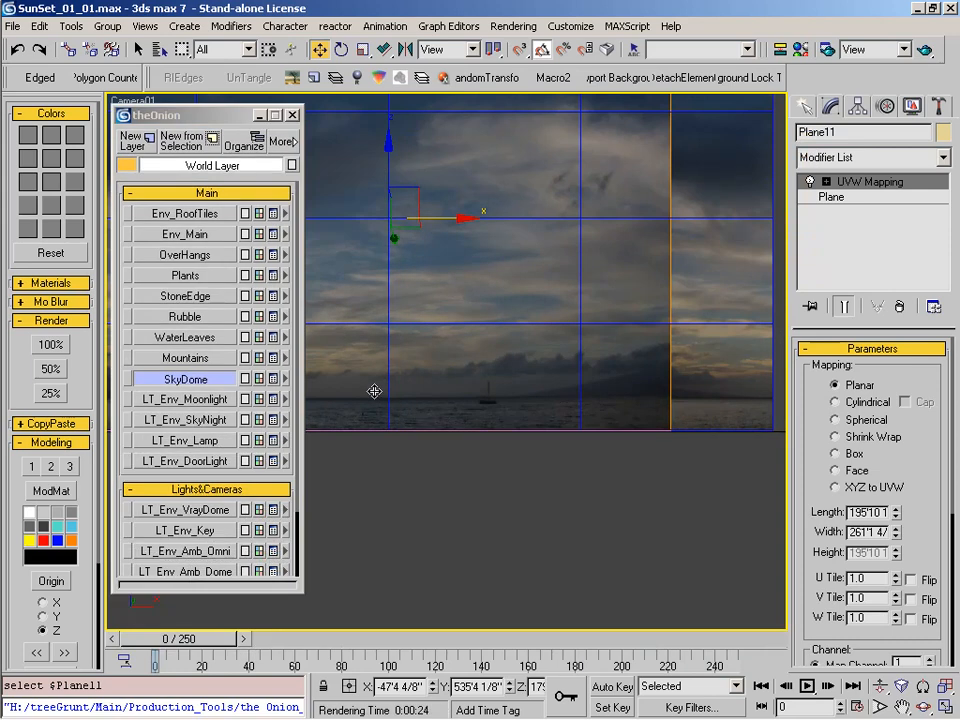
Show the Env_Main and StoneEdge layers again and enable the SkyDome layer's alternate properties
click(168, 234)
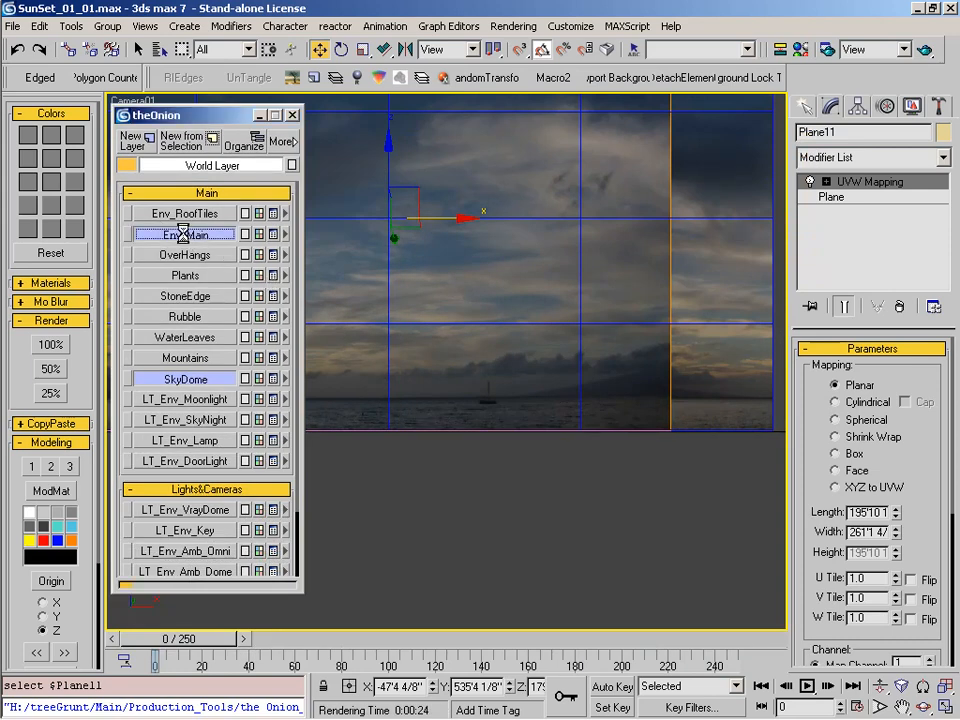
click(205, 305)
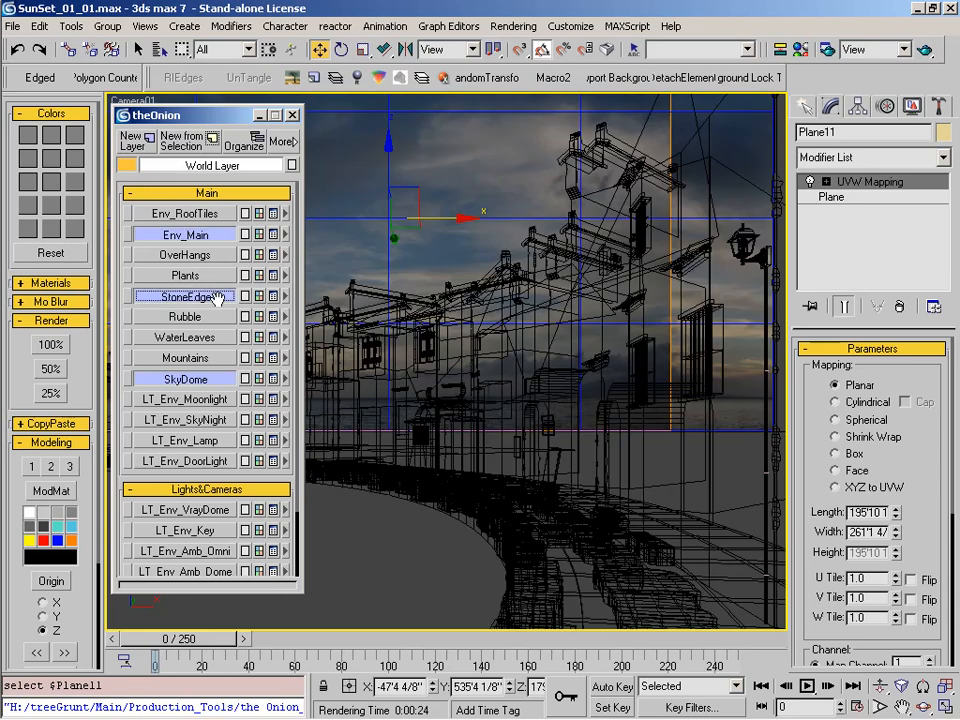
drag(208, 110, 219, 121)
click(286, 389)
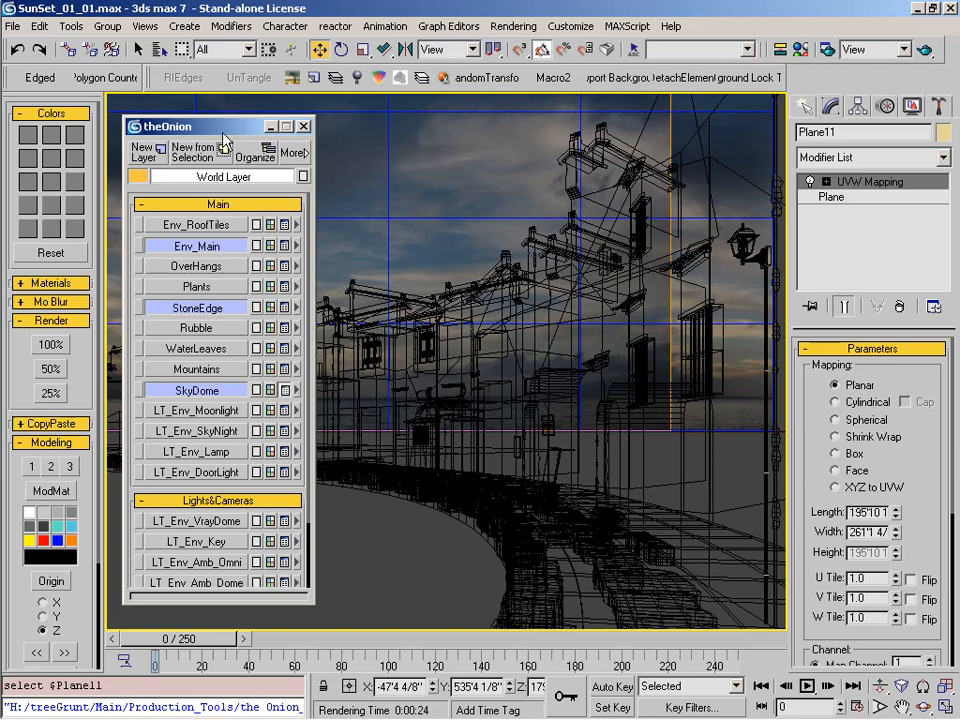
drag(230, 126, 218, 132)
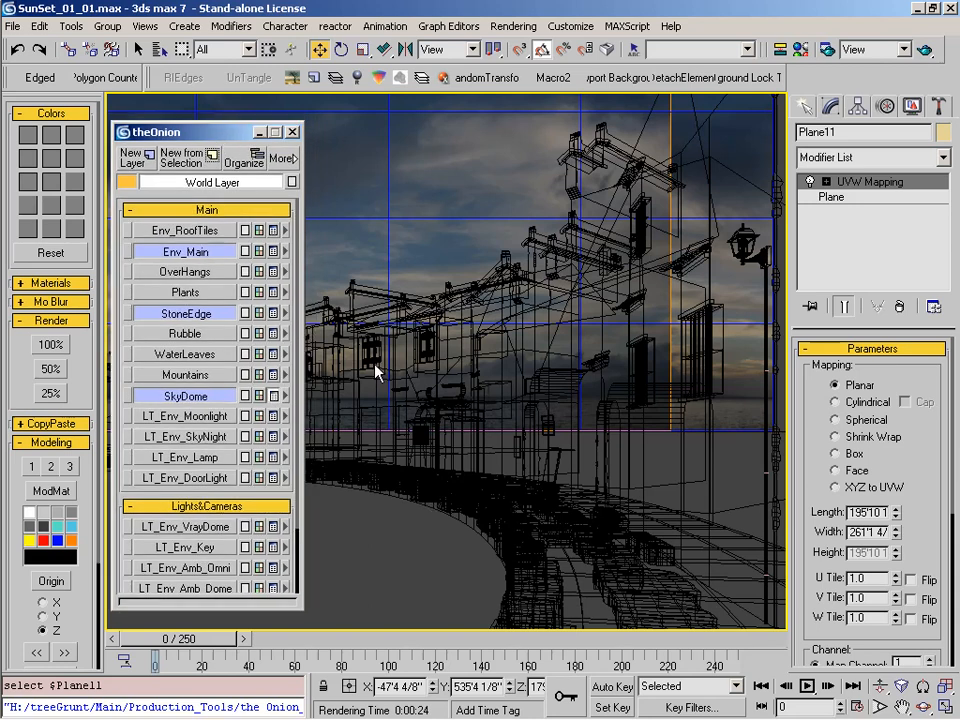
Render the camera view at 100% and save the image in the SunSet folder as Env_ReflectionSky.tga
click(51, 345)
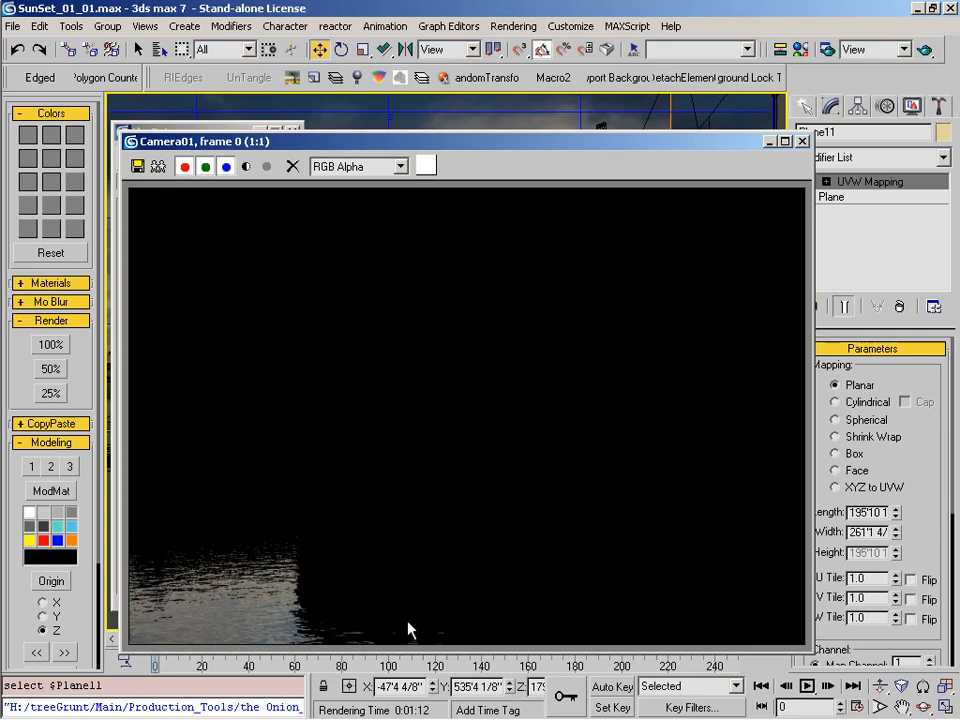
click(137, 166)
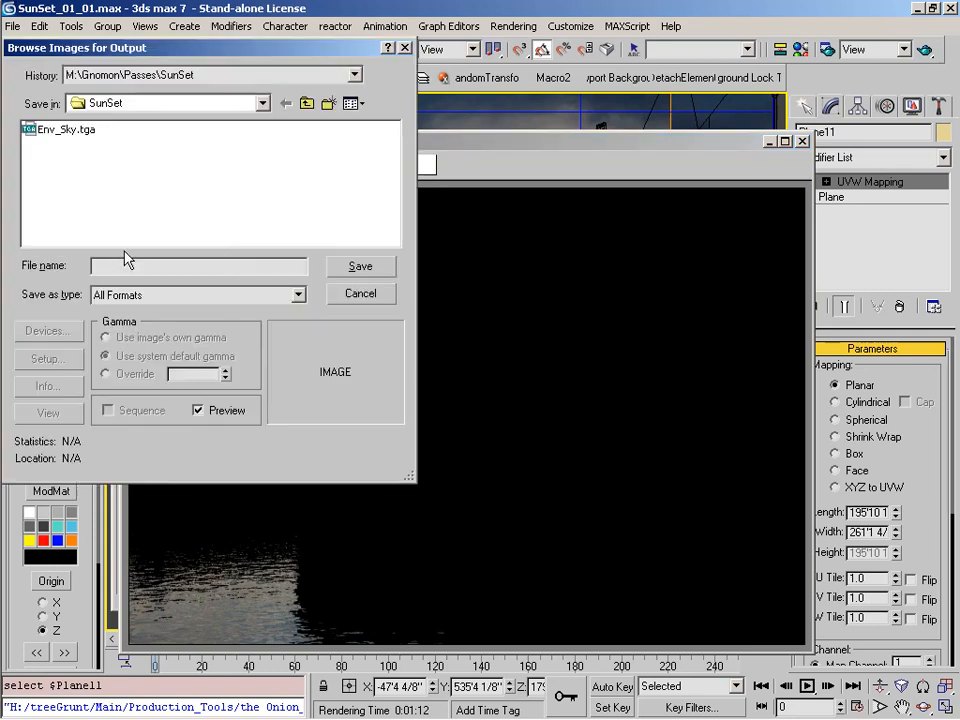
text(Env_)
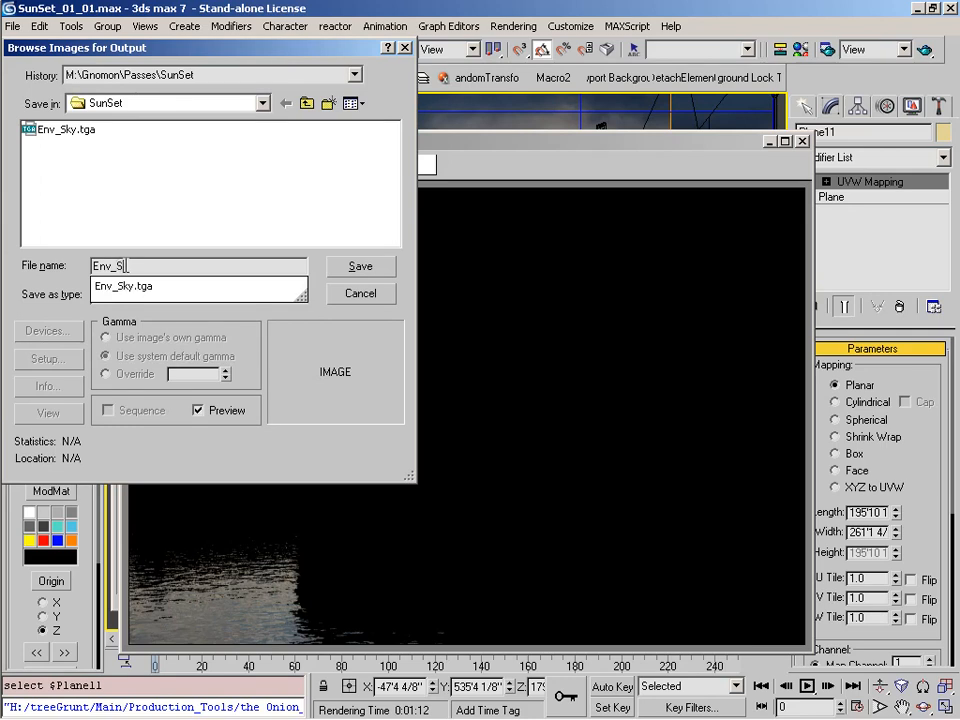
text(S)
key(BackSpace)
text(Rec)
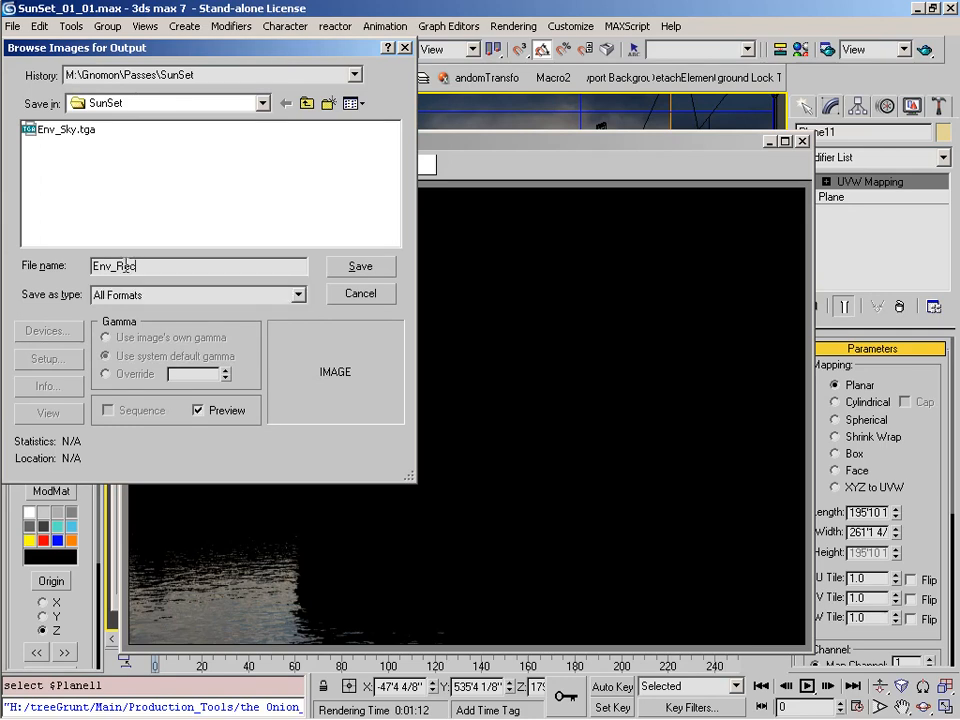
text(lectionSky.tga)
key(Return)
key(Return)
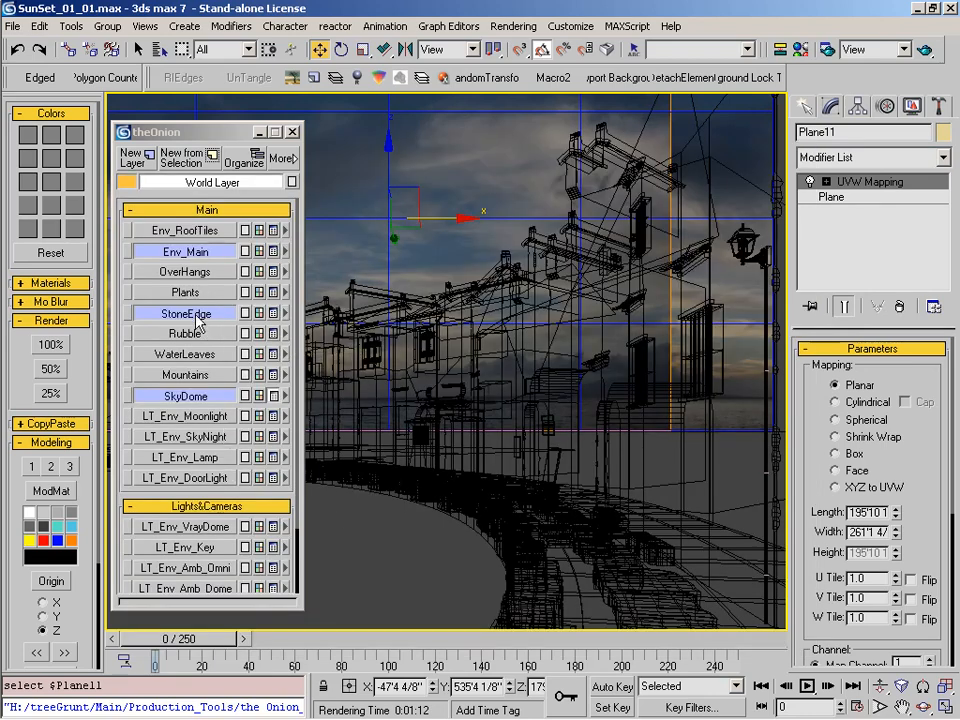
Swap the SkyDome layer for the Mountains layer and give Mountains an alternate property with Visible to Camera turned off
click(195, 397)
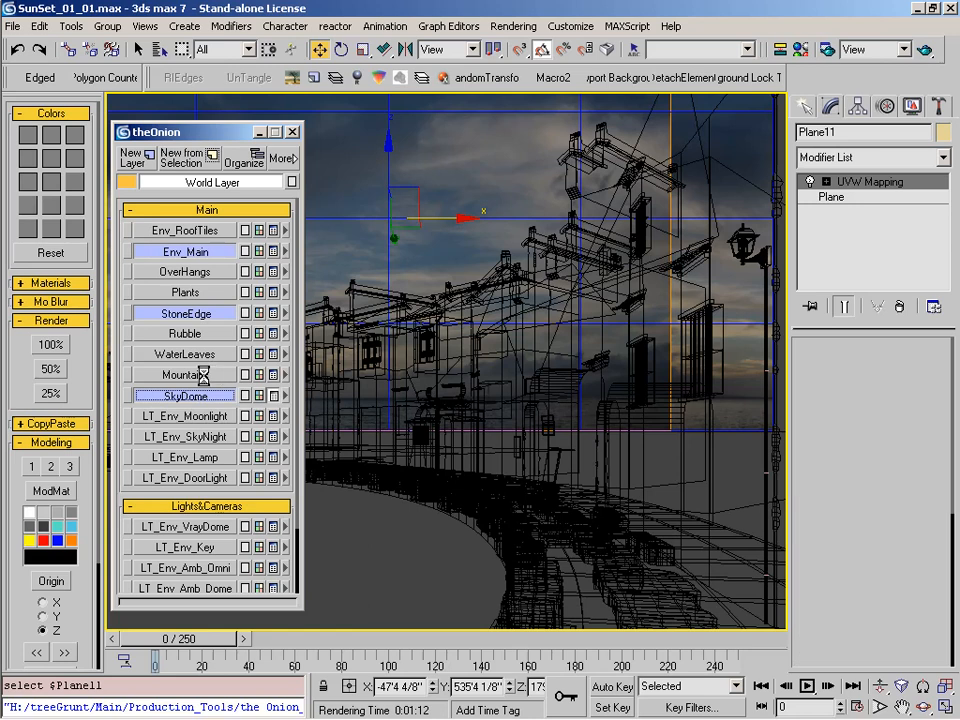
click(274, 376)
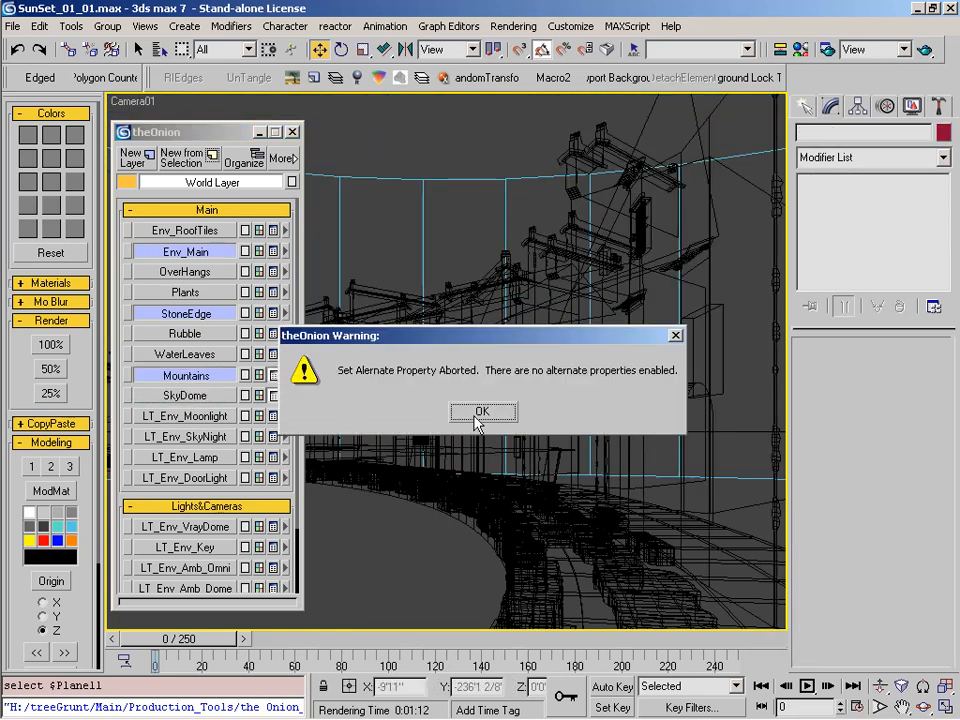
click(477, 413)
click(380, 343)
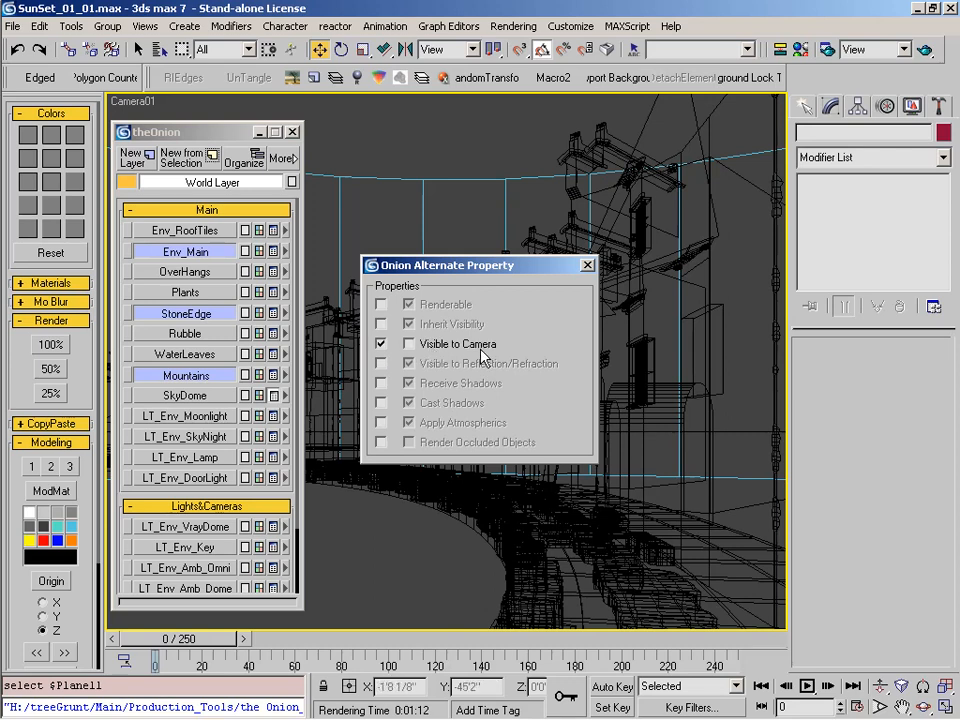
click(586, 267)
click(274, 377)
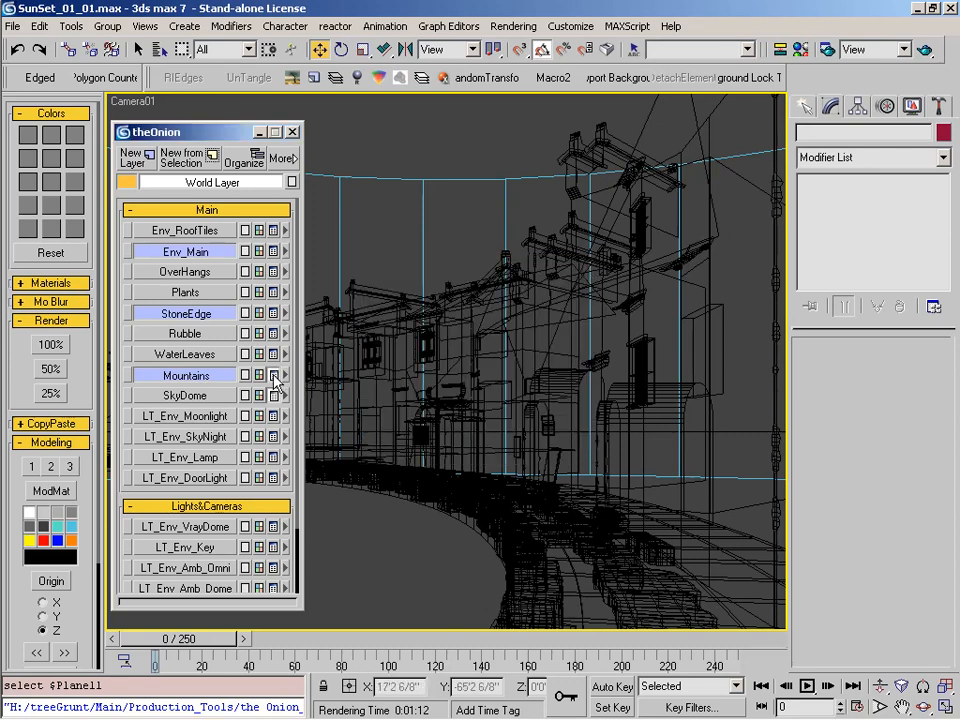
Render the mountain reflection pass at 100%, save it as Env_ReflectionMountain.tga in the SunSet folder, and close the render
click(50, 345)
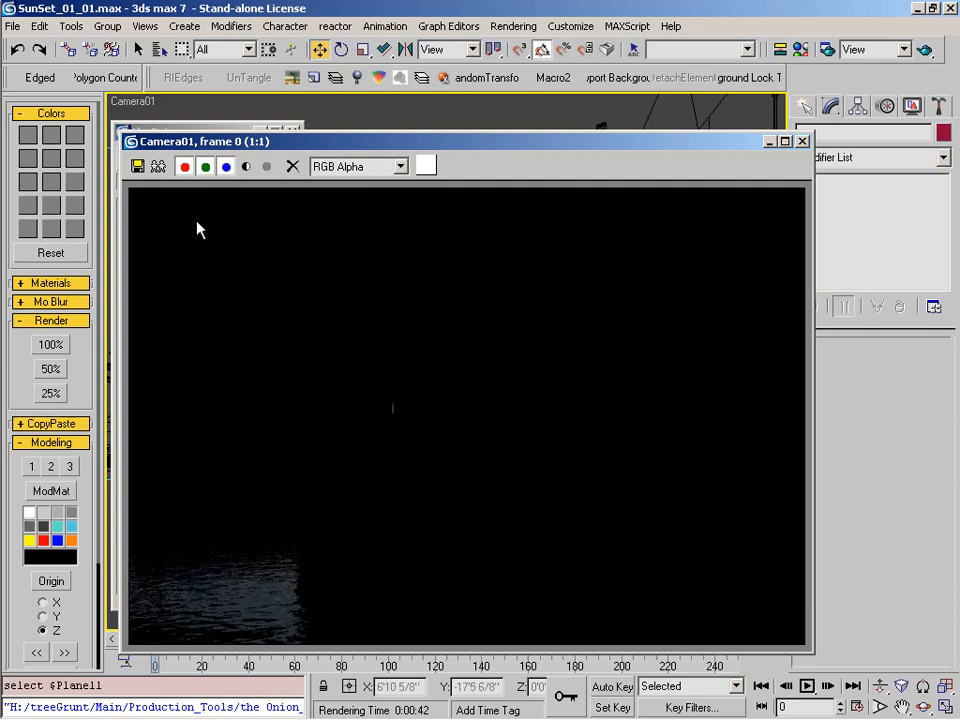
click(137, 167)
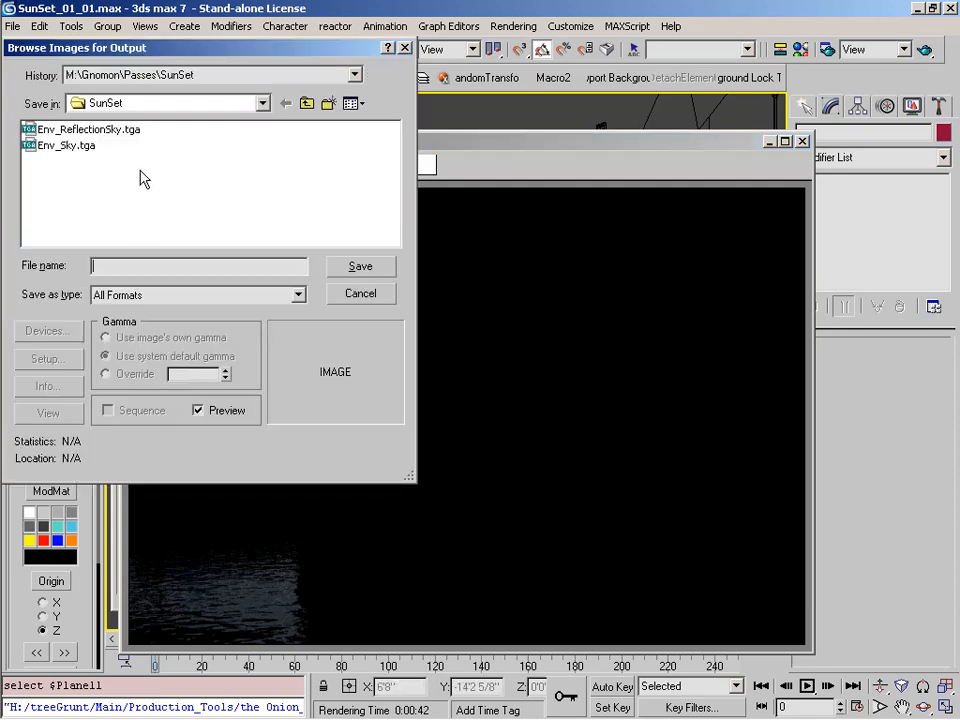
click(88, 130)
drag(163, 265, 293, 268)
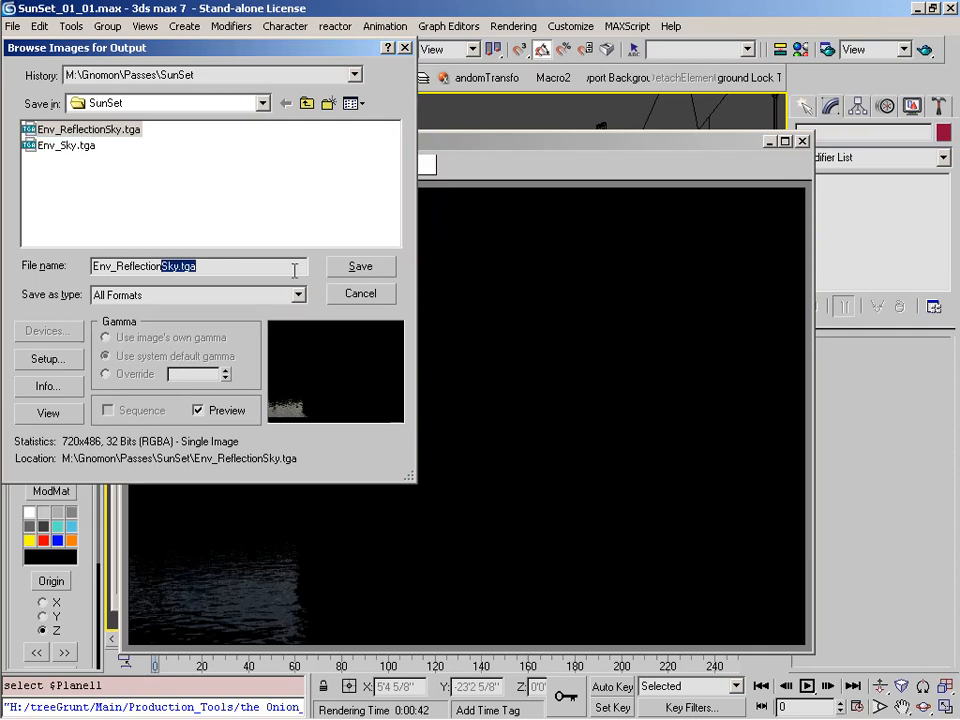
text(Mountain.tga)
key(Return)
key(Return)
click(802, 141)
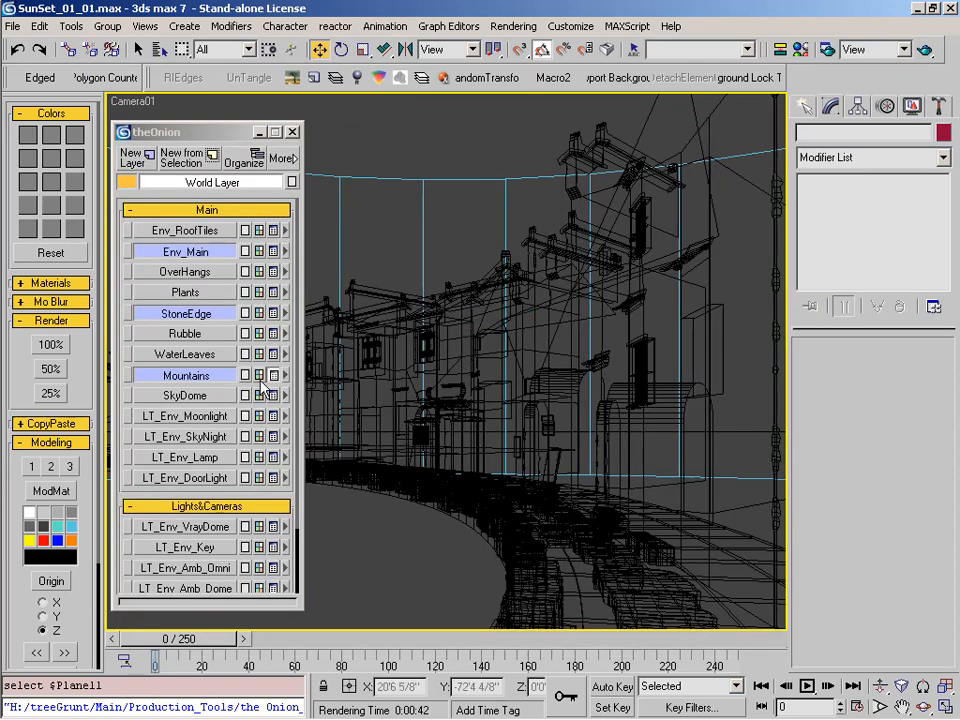
Turn off the Mountains layer and its alternate properties, and show the LT_Env_VrayDome light layer
click(195, 377)
click(273, 376)
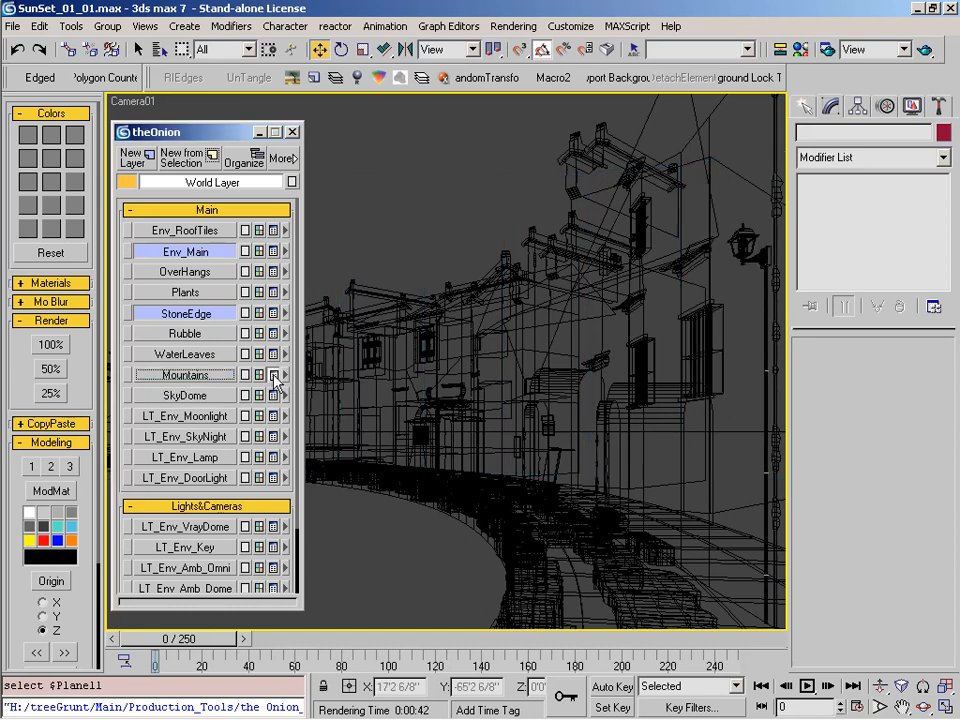
scroll(280, 450, down, 3)
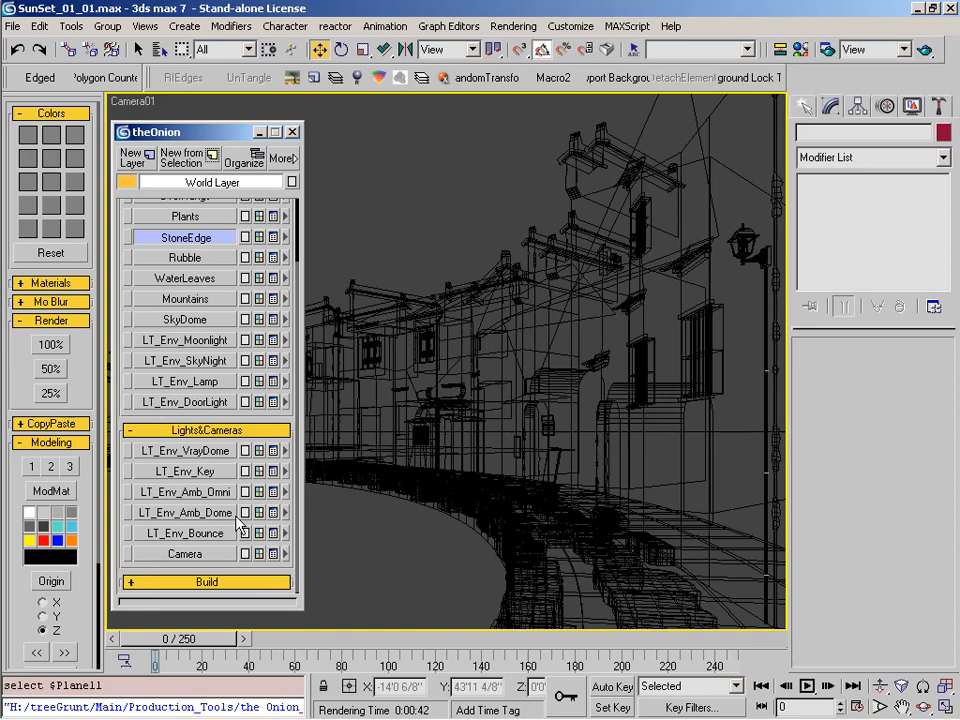
click(212, 462)
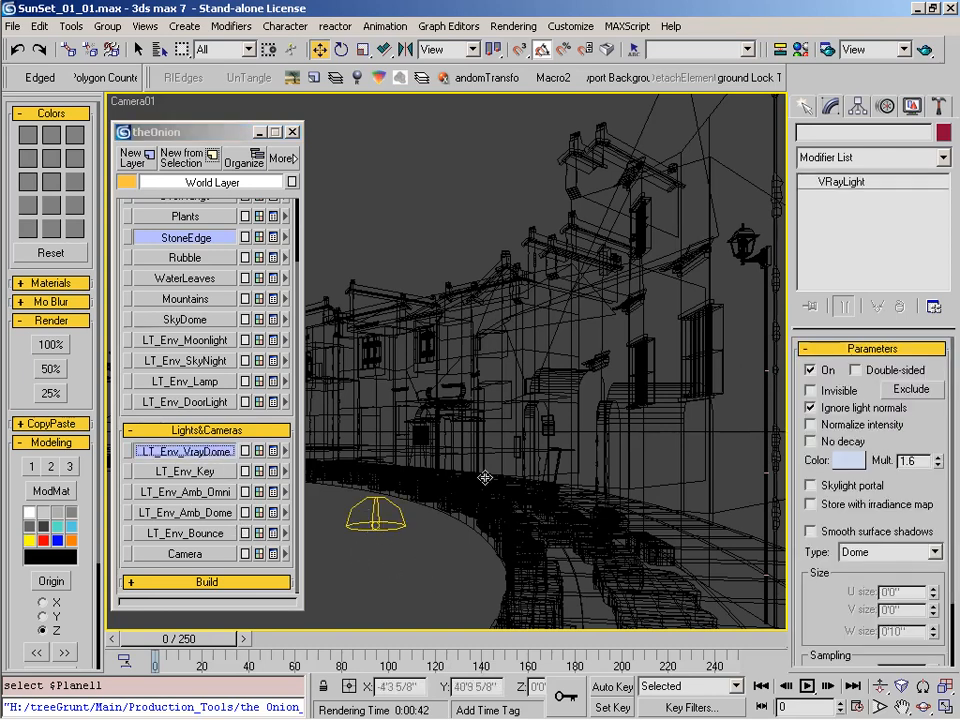
Set the VRay dome light's multiplier to 3.0 and its color to a muted blue of RGB 141, 162, 196
drag(921, 462, 736, 470)
text(3)
key(Return)
click(849, 460)
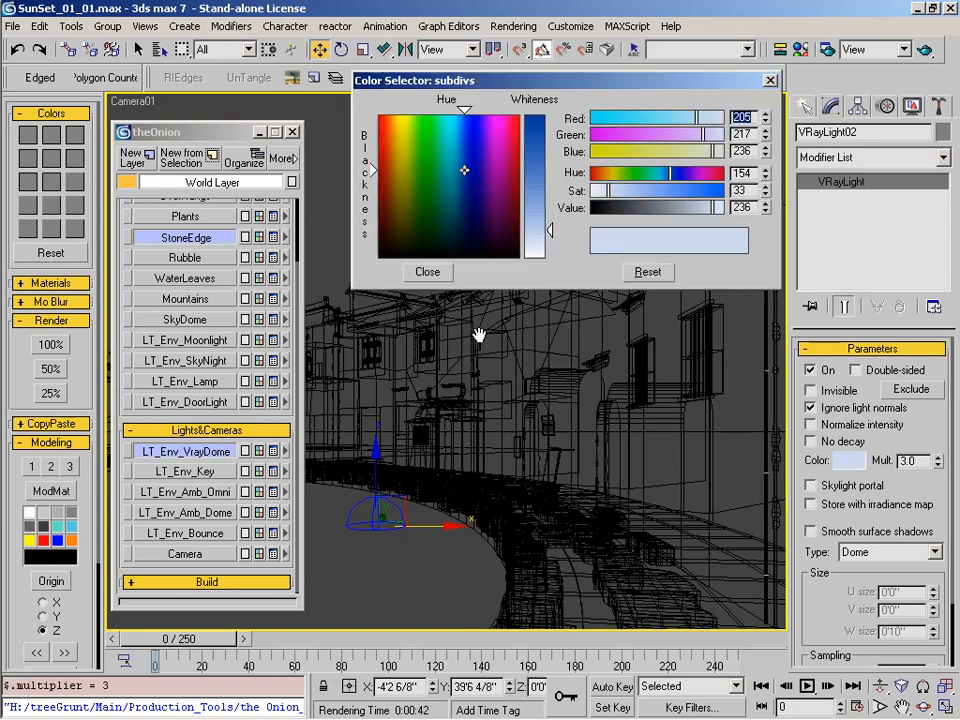
drag(608, 190, 636, 195)
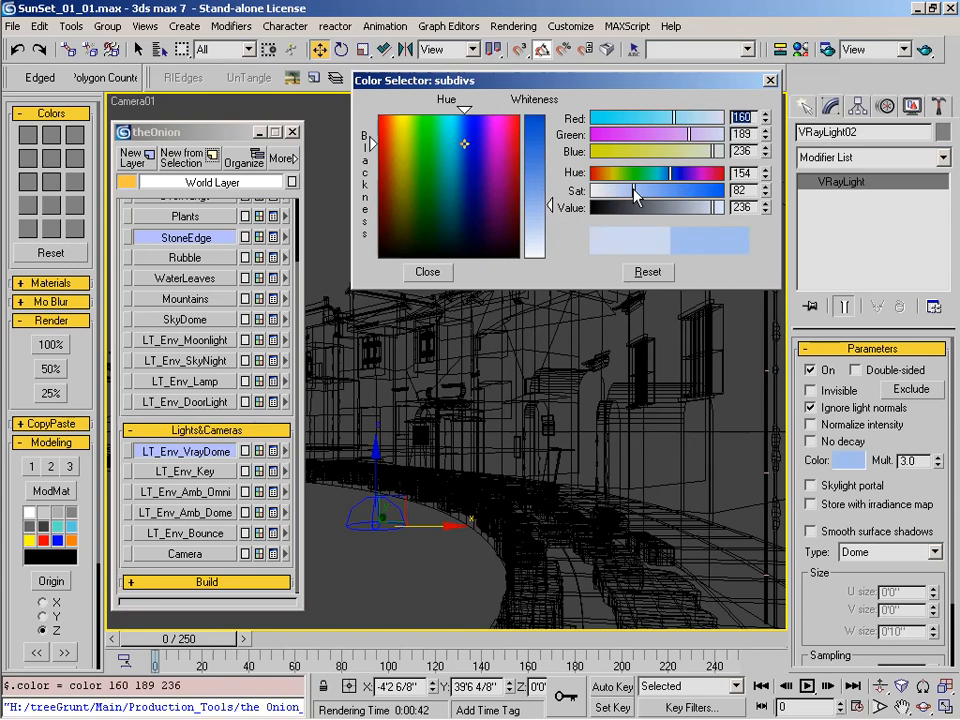
drag(711, 211, 689, 208)
drag(624, 197, 627, 200)
drag(690, 211, 695, 213)
drag(636, 200, 628, 197)
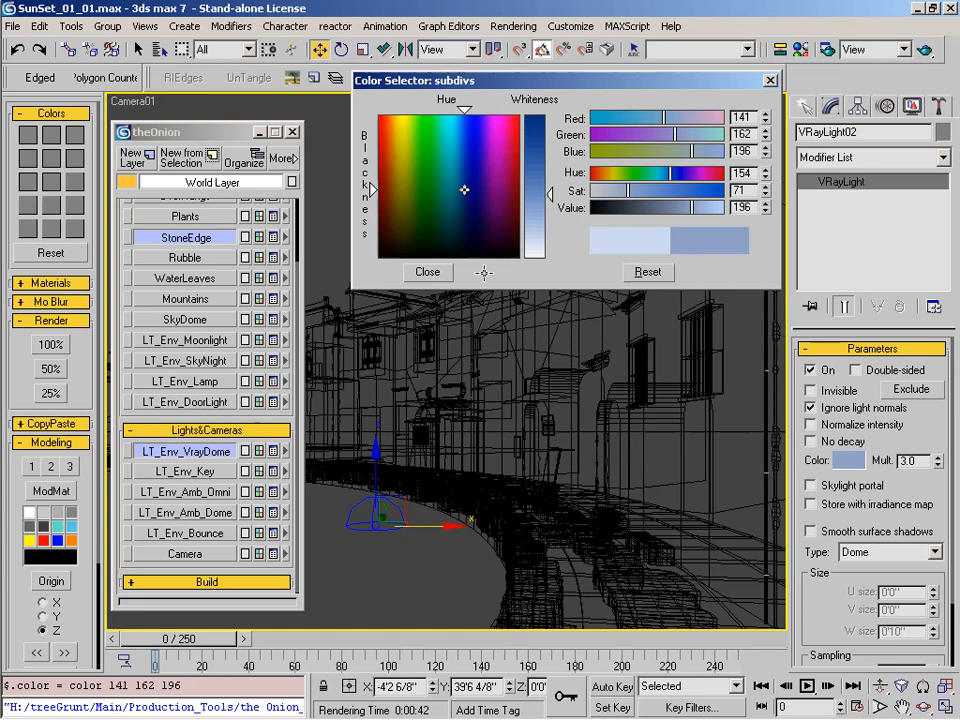
click(427, 271)
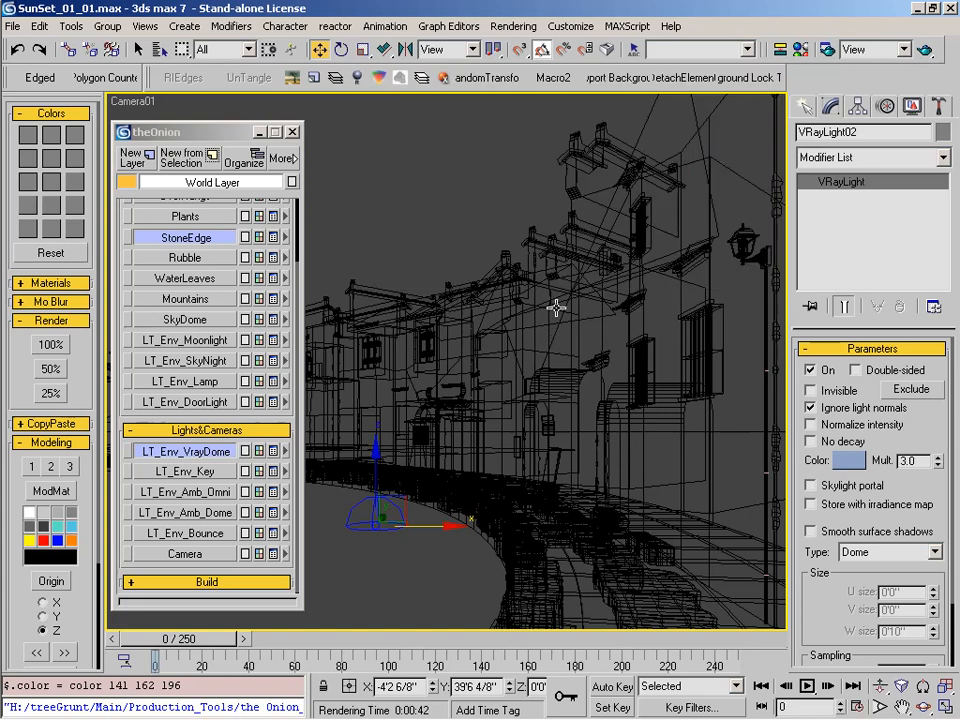
Make the VRay dome light invisible and save the scene
right_click(493, 376)
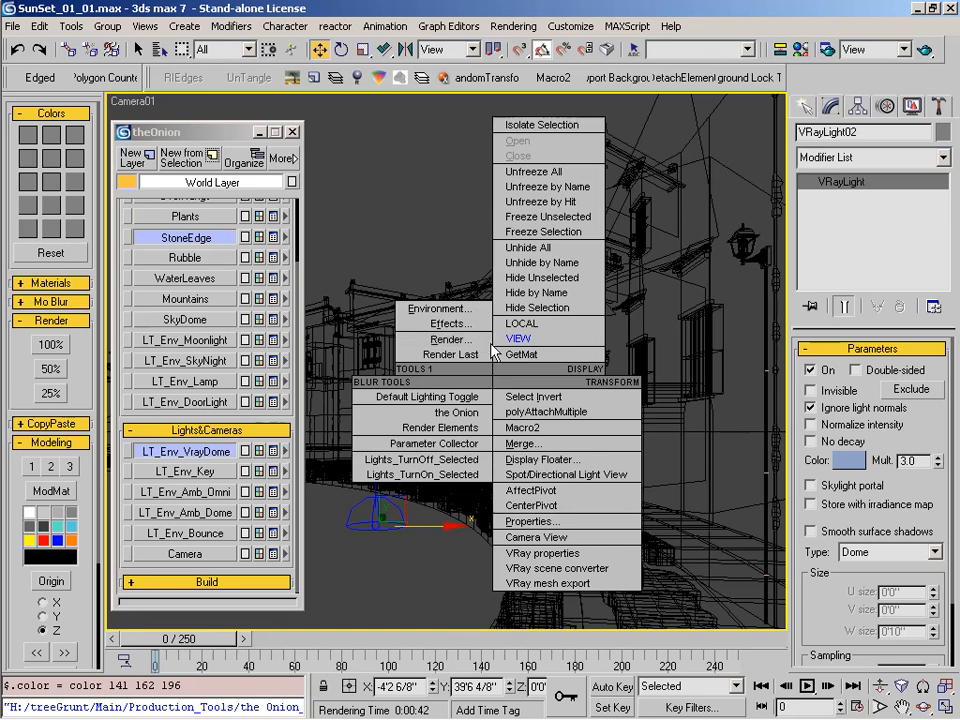
click(817, 389)
key(ctrl+s)
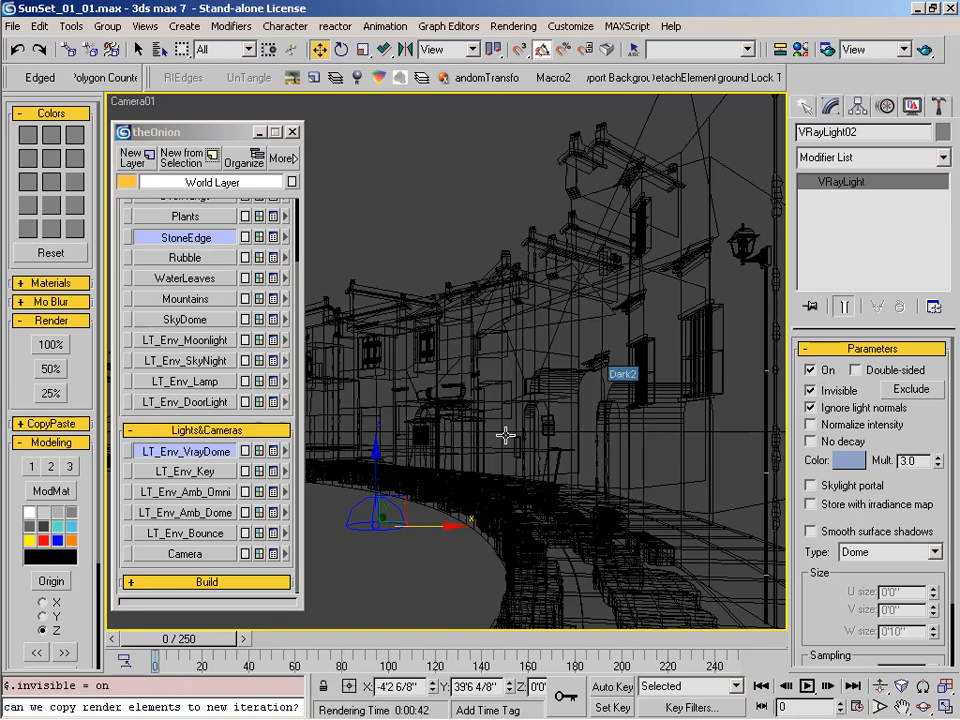
Set the render output to an RLA file named Env_Amb.rla in the M:\Gnomon\Passes\SunSet folder
right_click(463, 386)
click(444, 345)
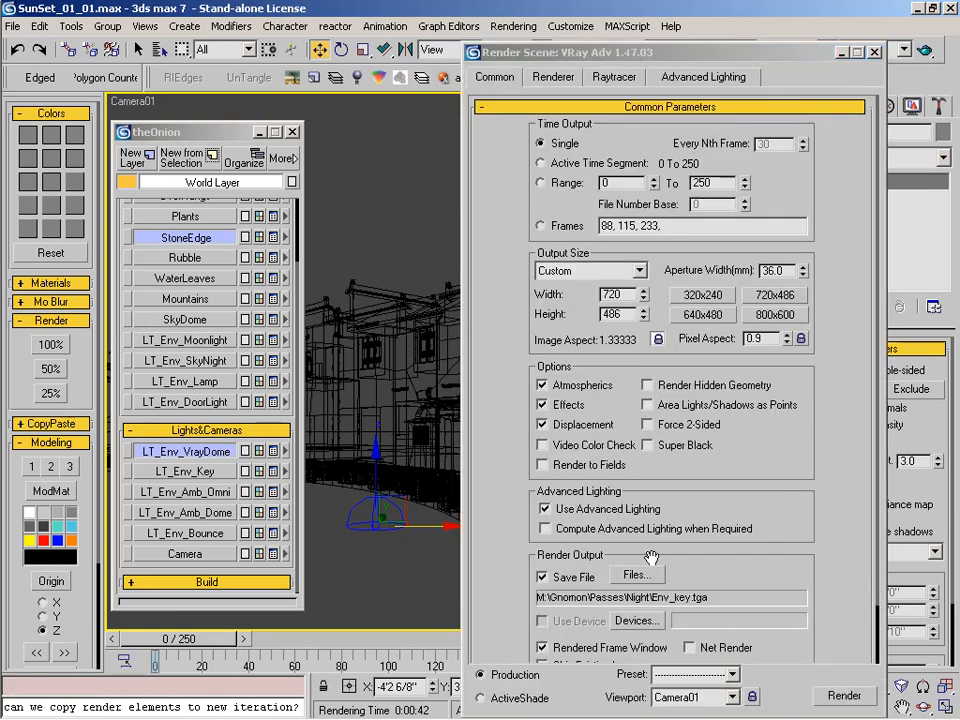
click(657, 579)
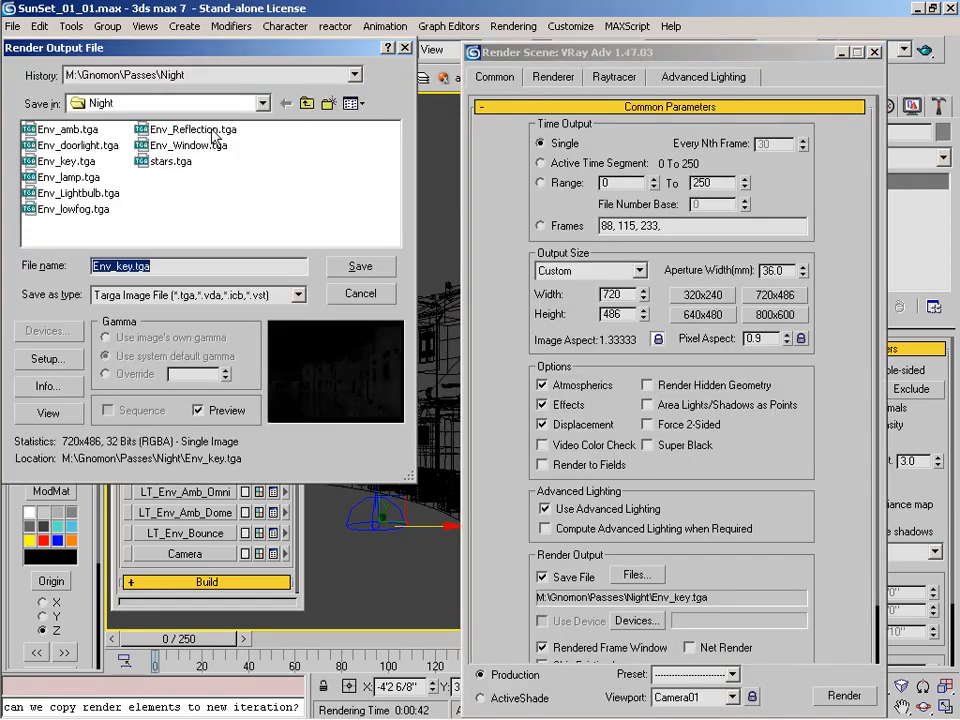
click(306, 103)
double_click(42, 144)
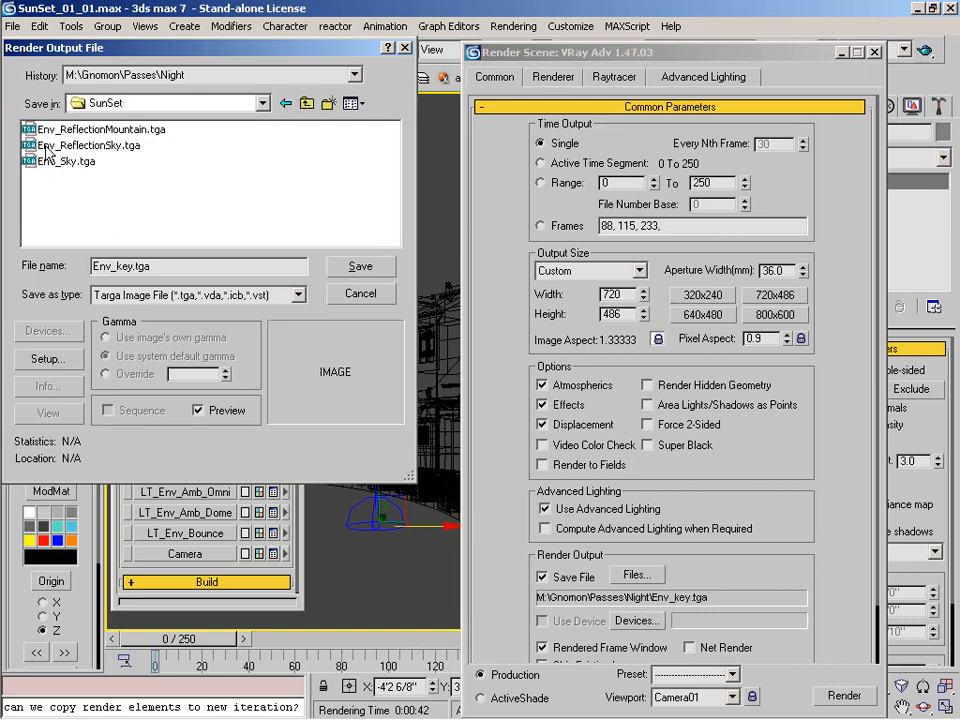
click(190, 294)
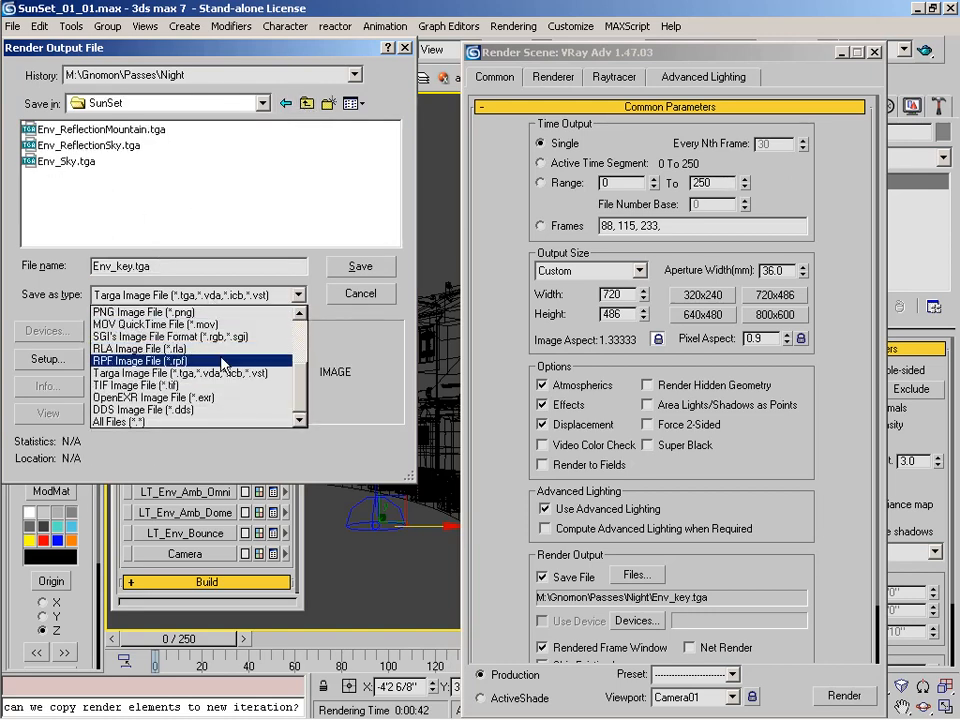
click(214, 347)
drag(172, 267, 40, 273)
text(Env)
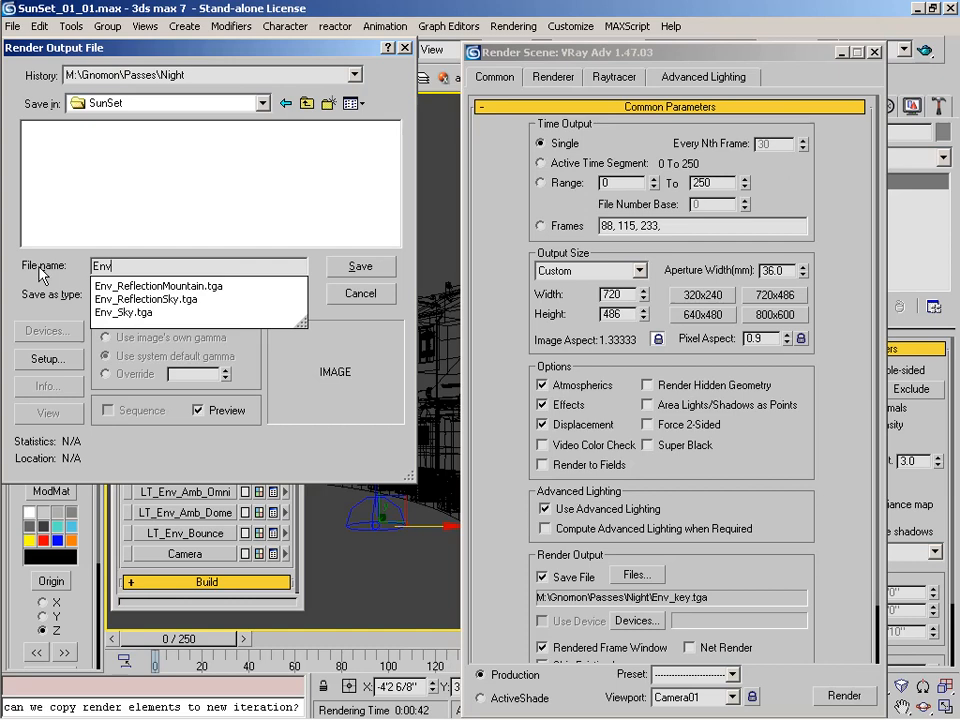
text(_)
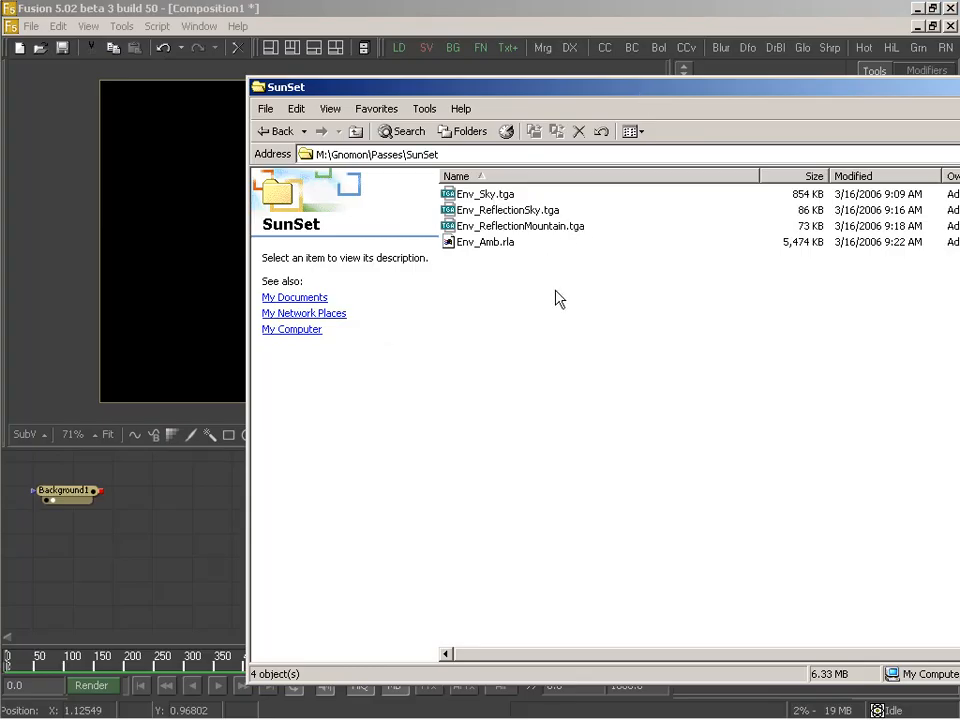
Load all four SunSet passes into the Fusion flow and delete the automatically created merges
drag(555, 292, 174, 487)
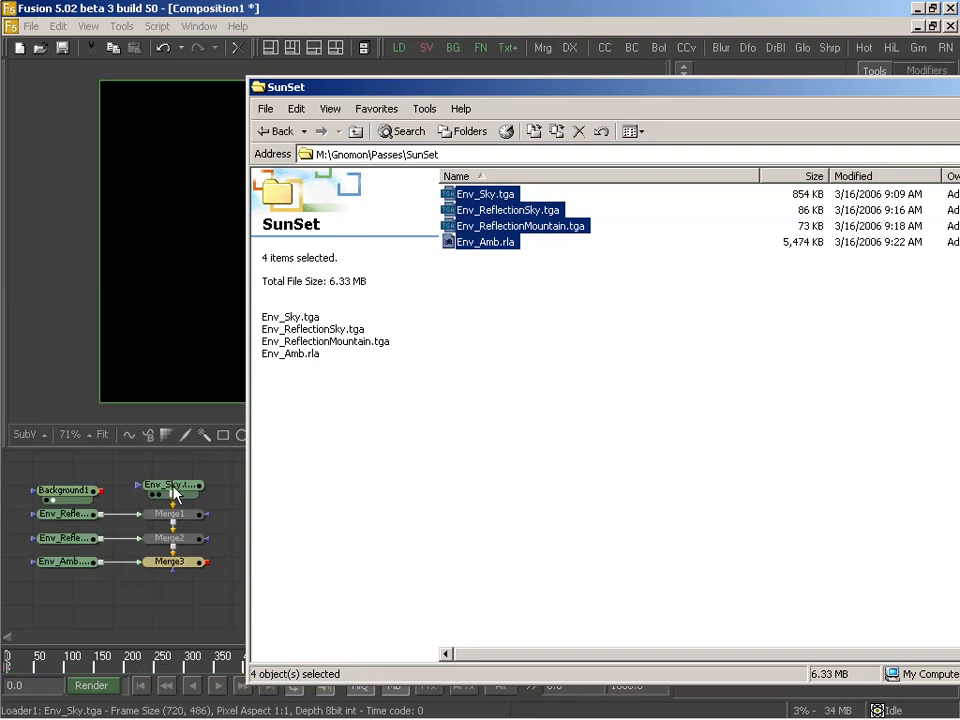
drag(230, 499, 164, 592)
key(Delete)
Arrange the sky, ambient, and two reflection loaders in one row below the Background1 node
drag(172, 486, 168, 573)
drag(79, 521, 179, 571)
drag(140, 573, 283, 585)
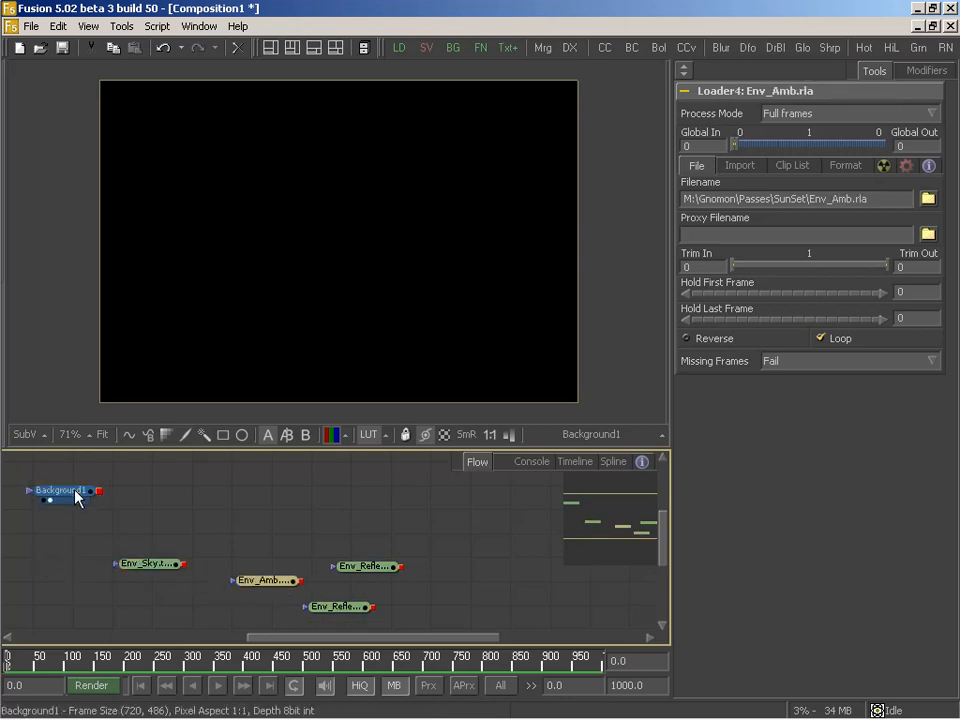
drag(77, 497, 59, 493)
drag(278, 572, 270, 572)
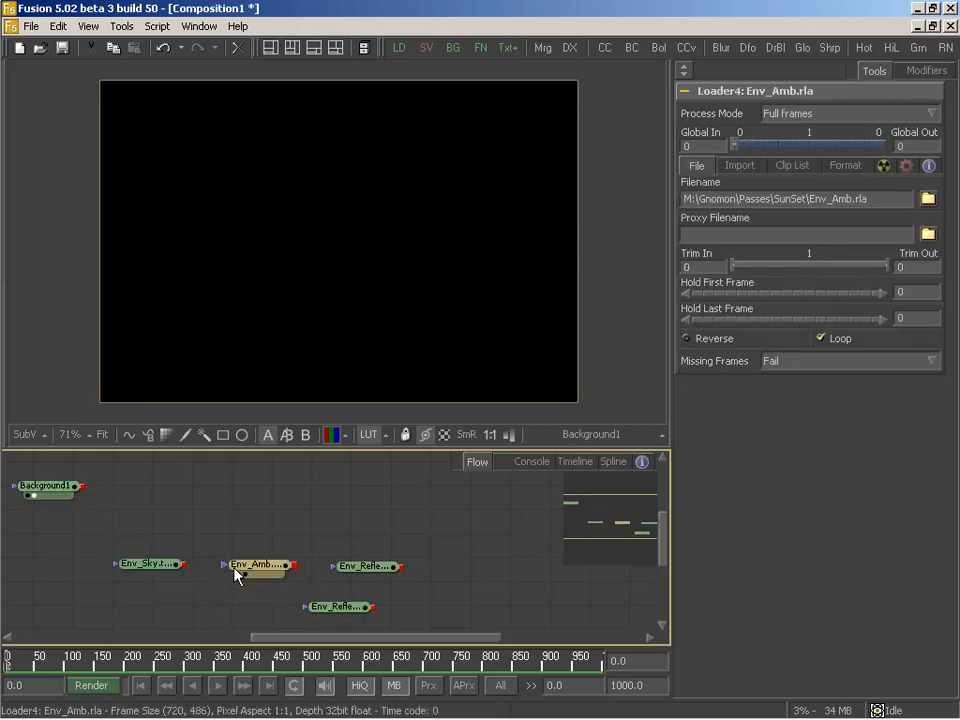
drag(379, 570, 446, 568)
drag(338, 612, 357, 574)
middle_drag(268, 547, 281, 560)
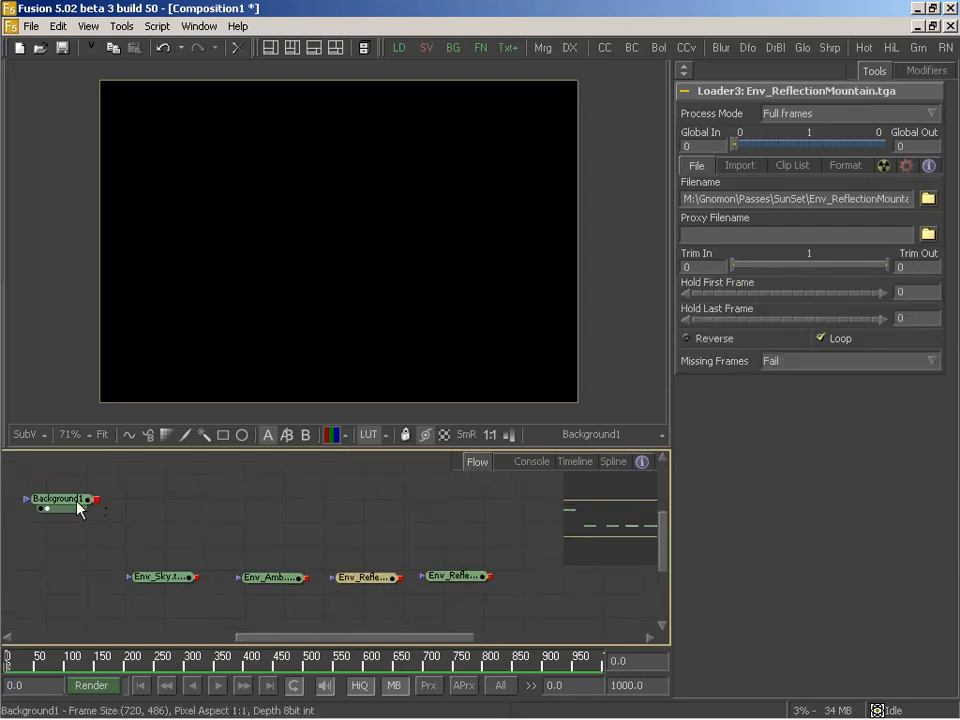
Merge the Env_Sky.tga pass over Background1 and show the merge in the viewer
drag(541, 47, 158, 502)
drag(97, 500, 148, 499)
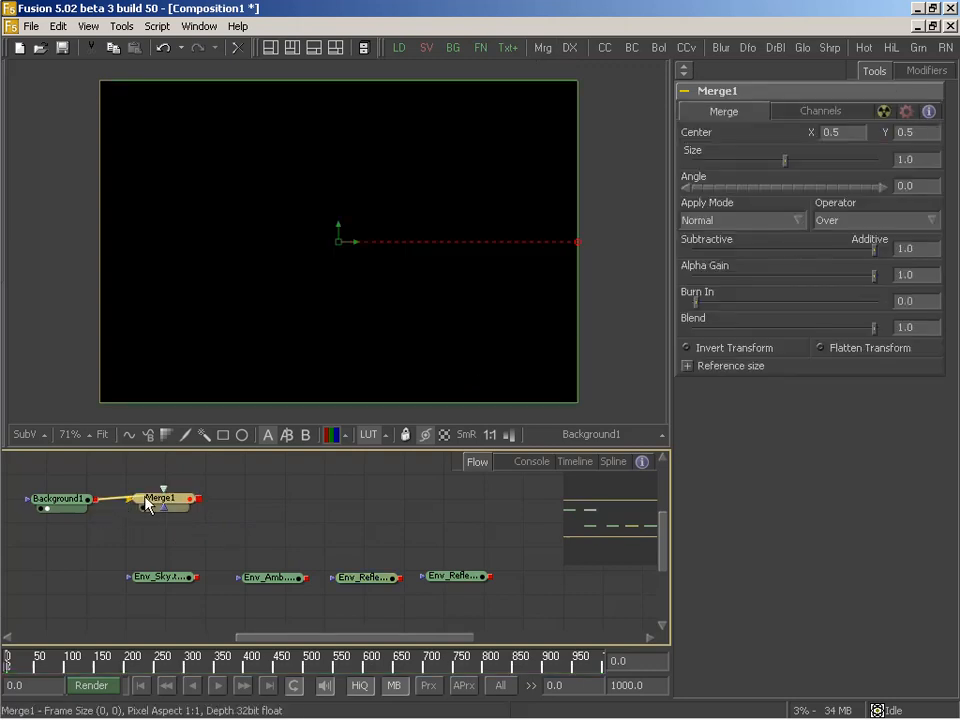
drag(198, 579, 268, 189)
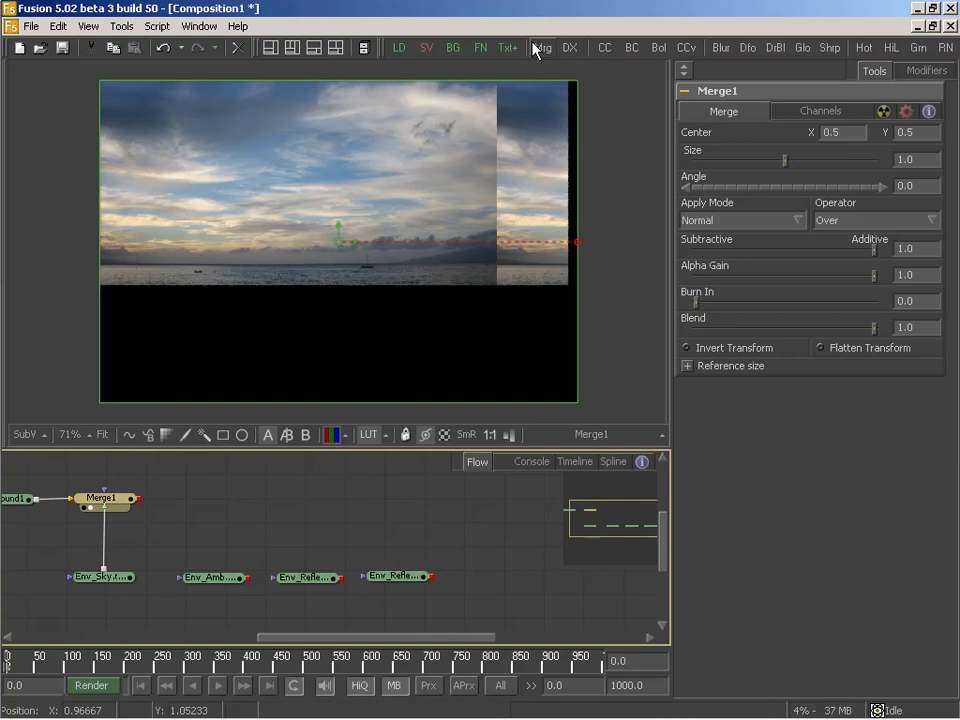
Add a second merge that places the Env_Amb.rla pass over the sky, and view it
drag(538, 47, 210, 498)
drag(142, 500, 222, 514)
drag(246, 578, 306, 180)
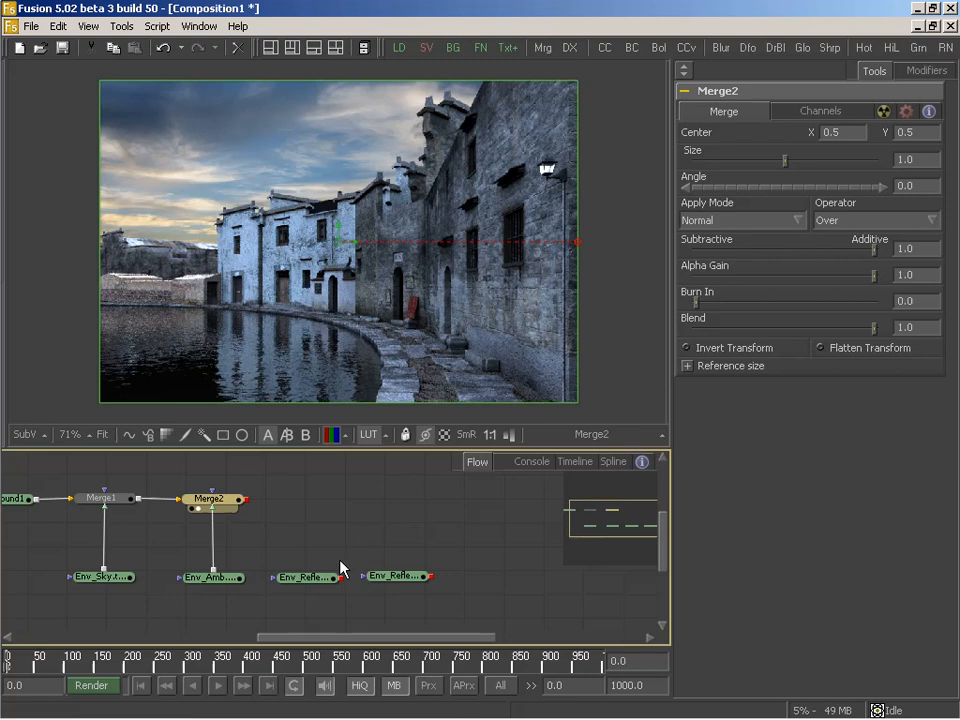
Move both reflection loaders farther along the row to make room in the flow
middle_drag(341, 567, 391, 554)
drag(325, 537, 548, 578)
middle_drag(392, 561, 350, 565)
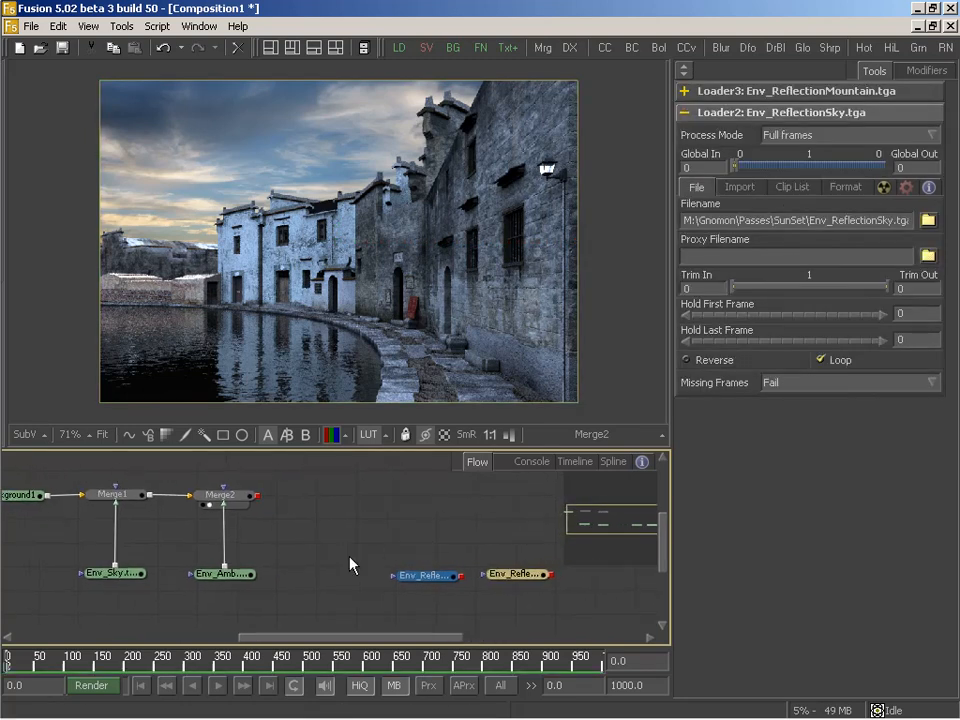
Insert a Color Corrector between the ambient loader and its merge and lower the master RGB gain to about 0.705
middle_drag(160, 533, 227, 523)
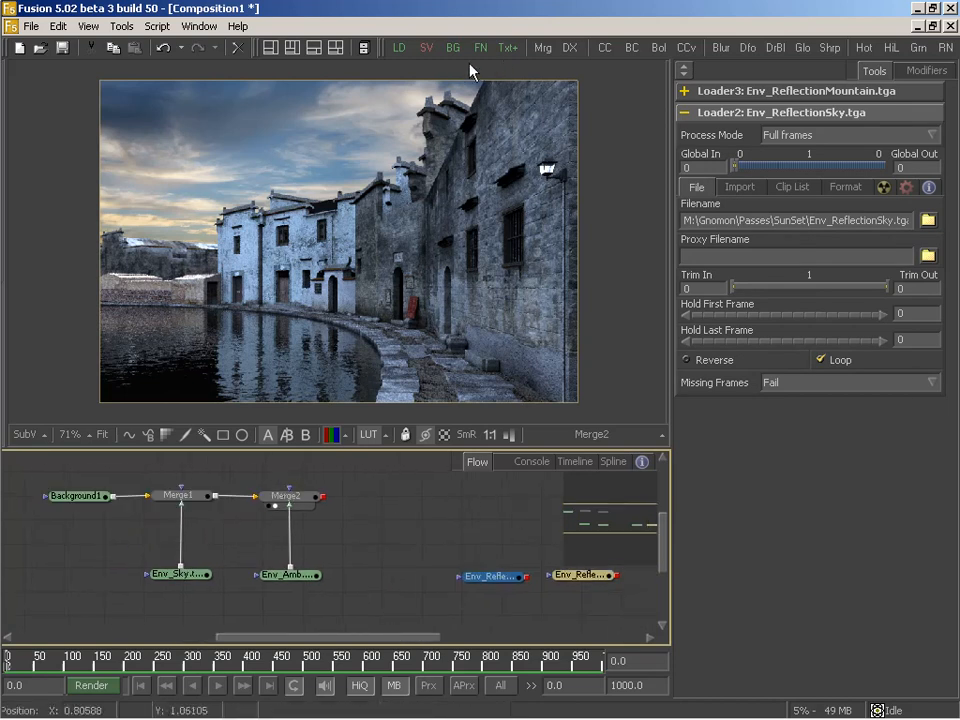
drag(606, 48, 289, 536)
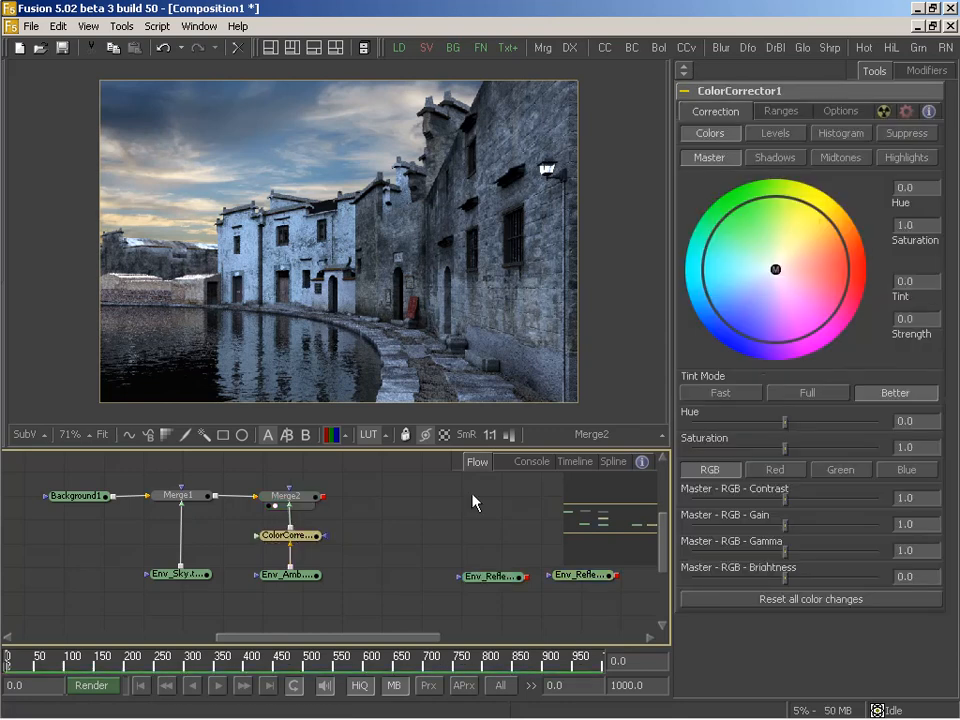
drag(785, 528, 750, 533)
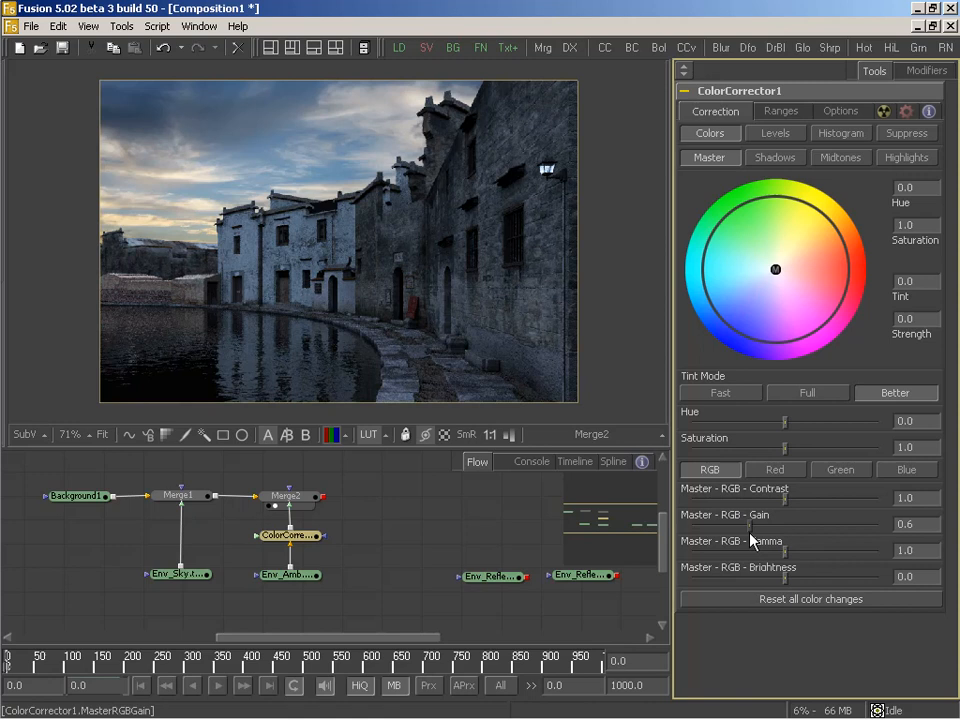
drag(757, 536, 760, 536)
middle_drag(339, 493, 375, 513)
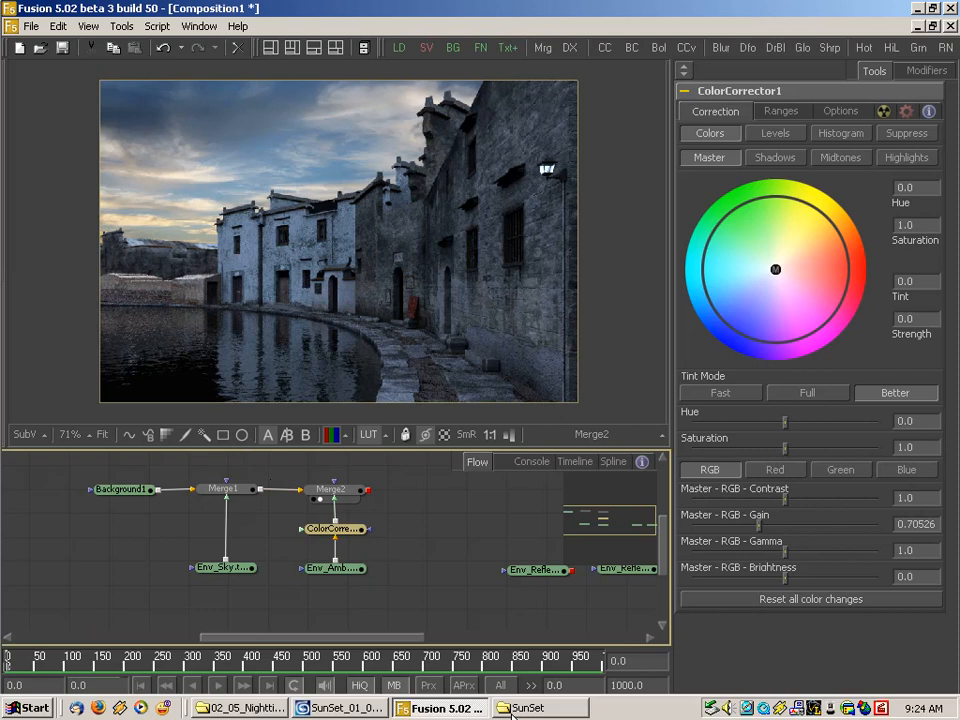
Load Env_Mountains.tga from the Passes folder into the Fusion flow and place it below the ambient loader row
click(521, 709)
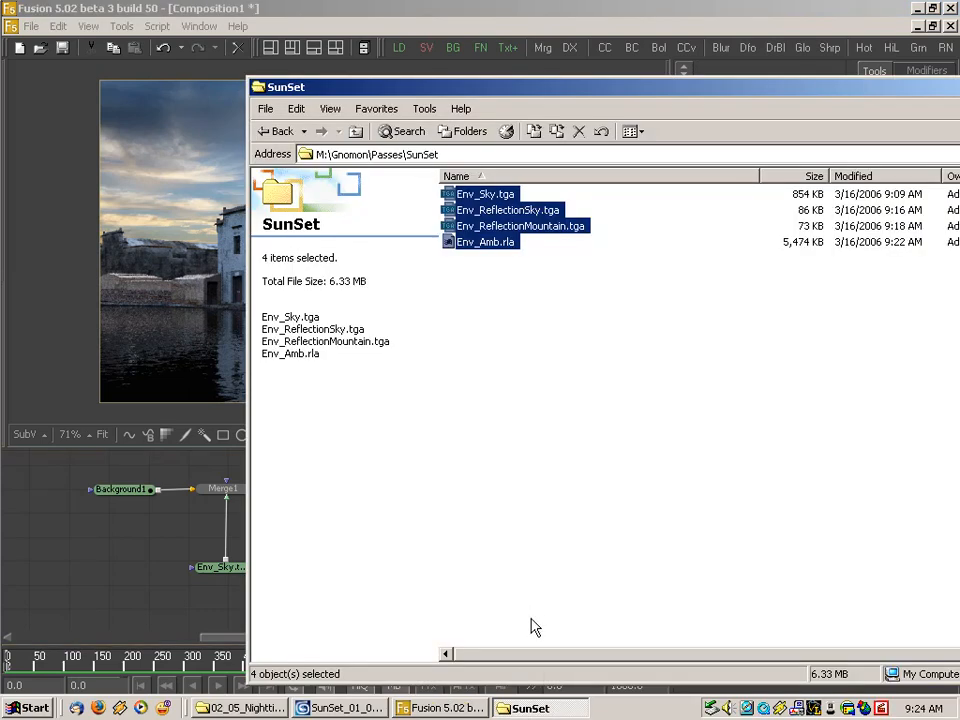
click(358, 135)
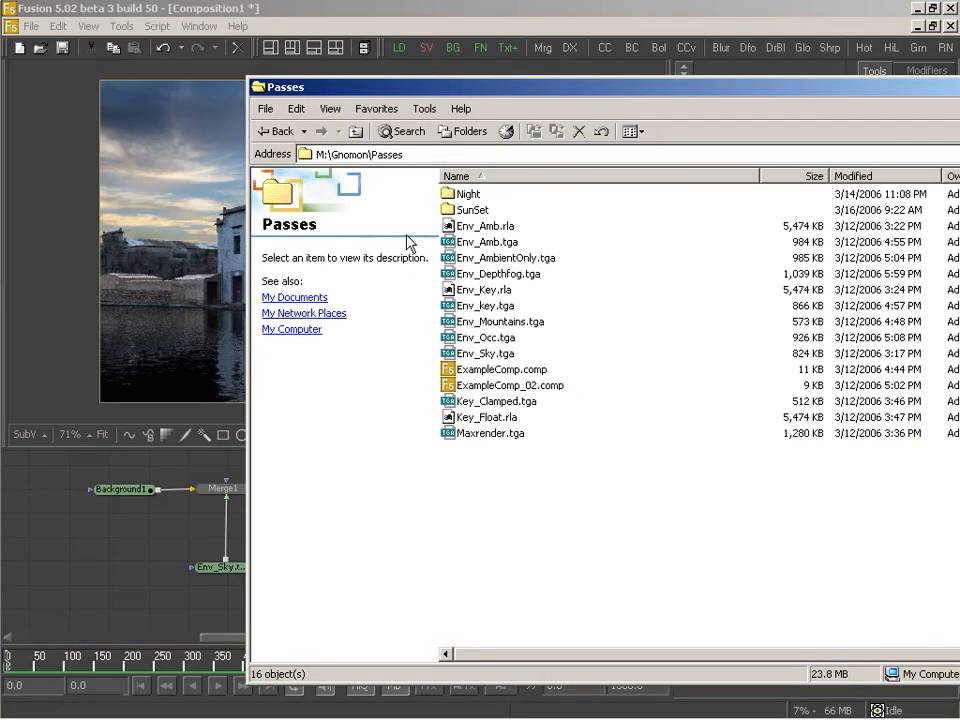
click(505, 322)
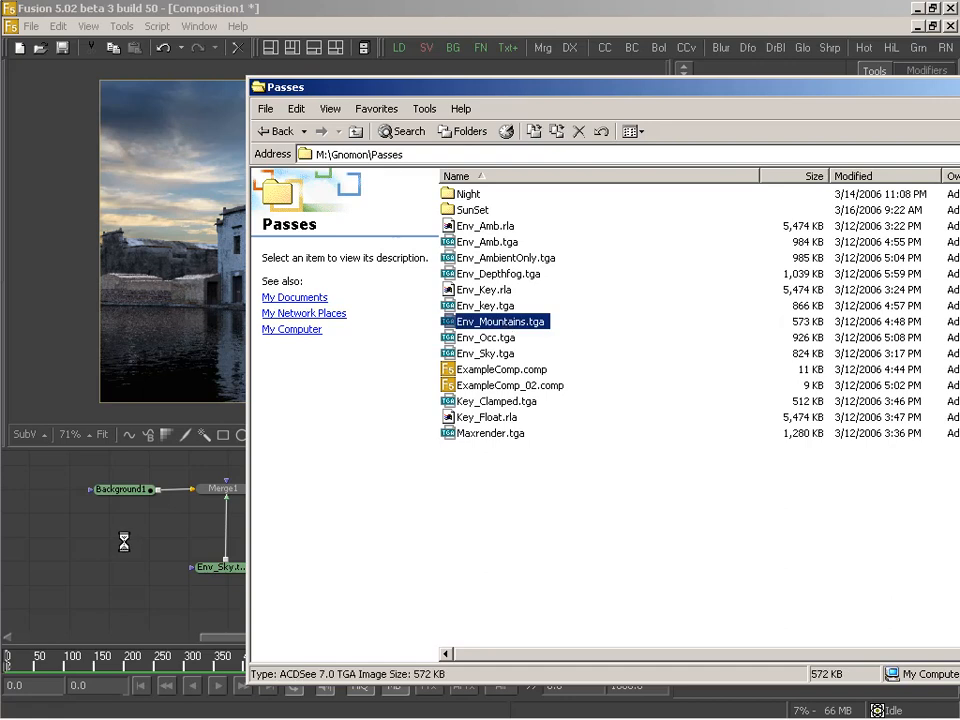
drag(131, 544, 176, 221)
drag(125, 540, 266, 600)
Shift the background, sky loader, and Merge1 aside and place the mountains loader between the sky and ambient loaders
drag(204, 598, 115, 487)
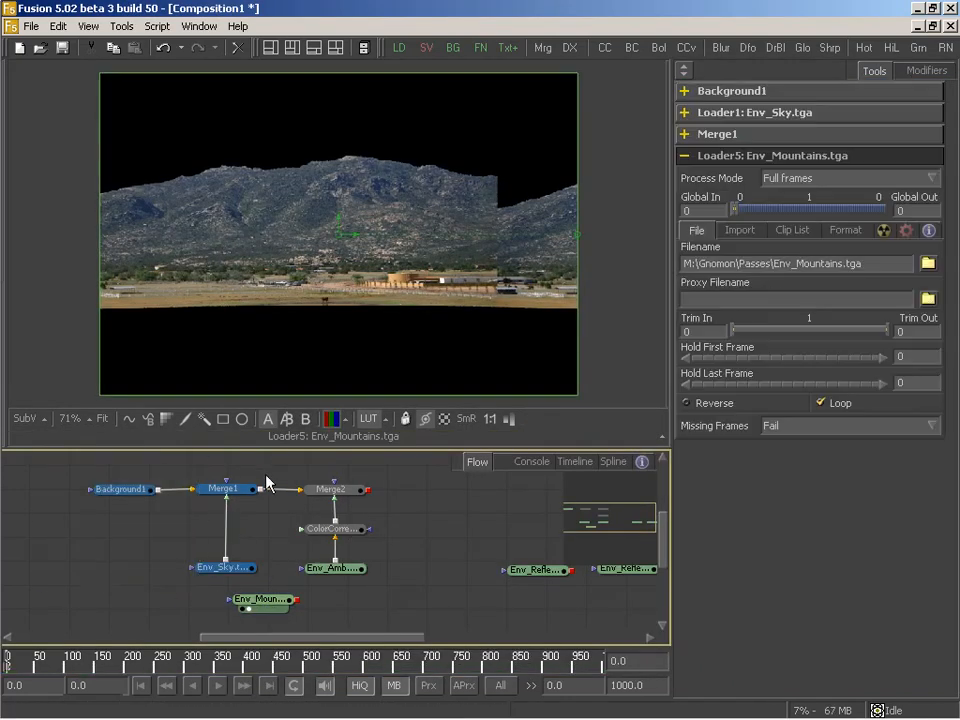
drag(222, 489, 143, 490)
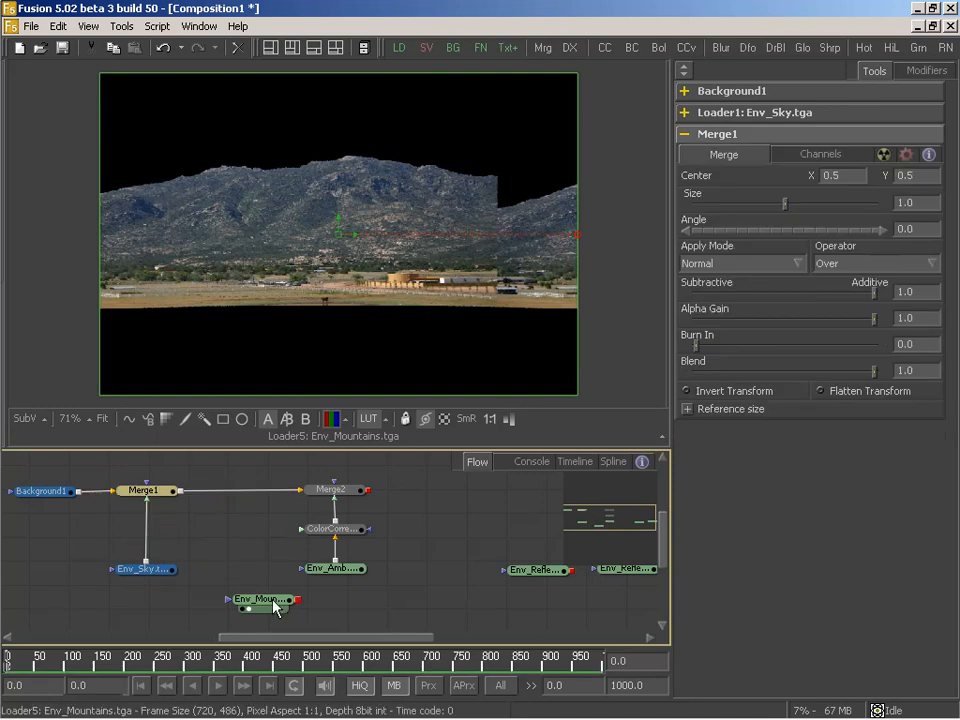
drag(273, 601, 246, 567)
Merge the mountains pass between the sky and ambient merges, straighten its loader, and view the ambient merge
drag(543, 48, 240, 500)
drag(264, 569, 280, 218)
middle_drag(291, 514, 281, 516)
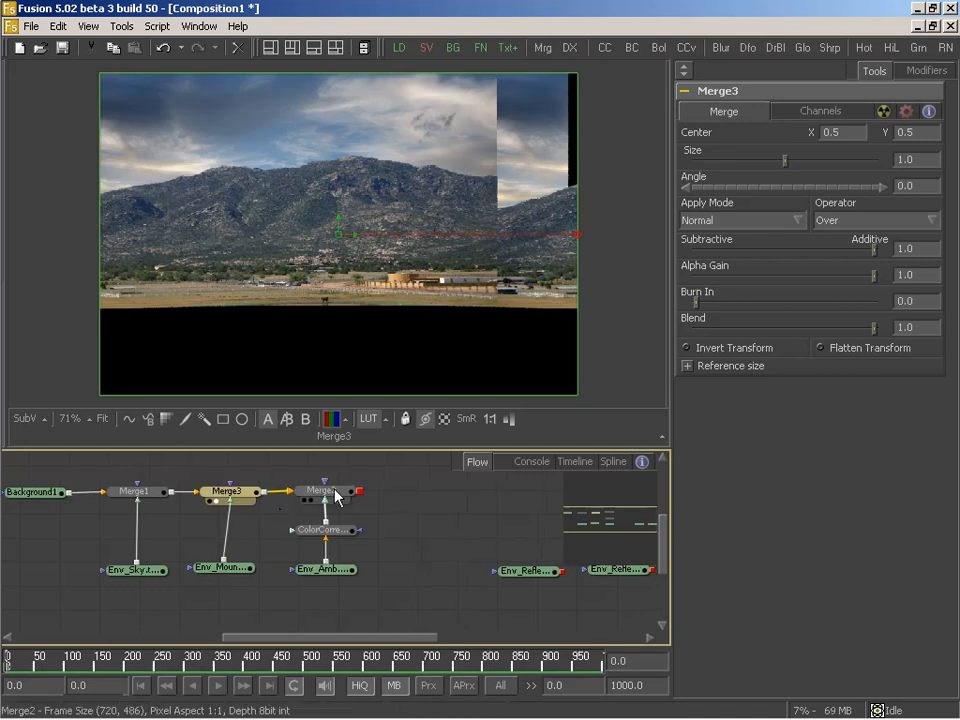
click(311, 500)
drag(232, 563, 238, 568)
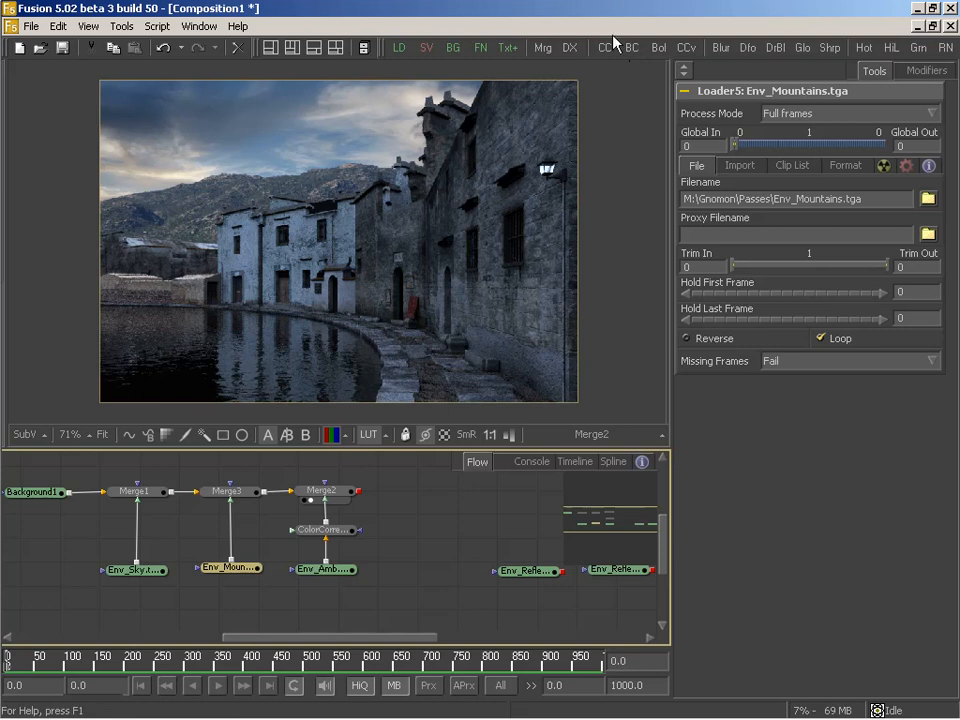
Insert a Color Corrector on the mountains pass with a slight blue tint of strength about 0.082 and gain about 0.674
drag(609, 50, 229, 534)
drag(786, 532, 770, 540)
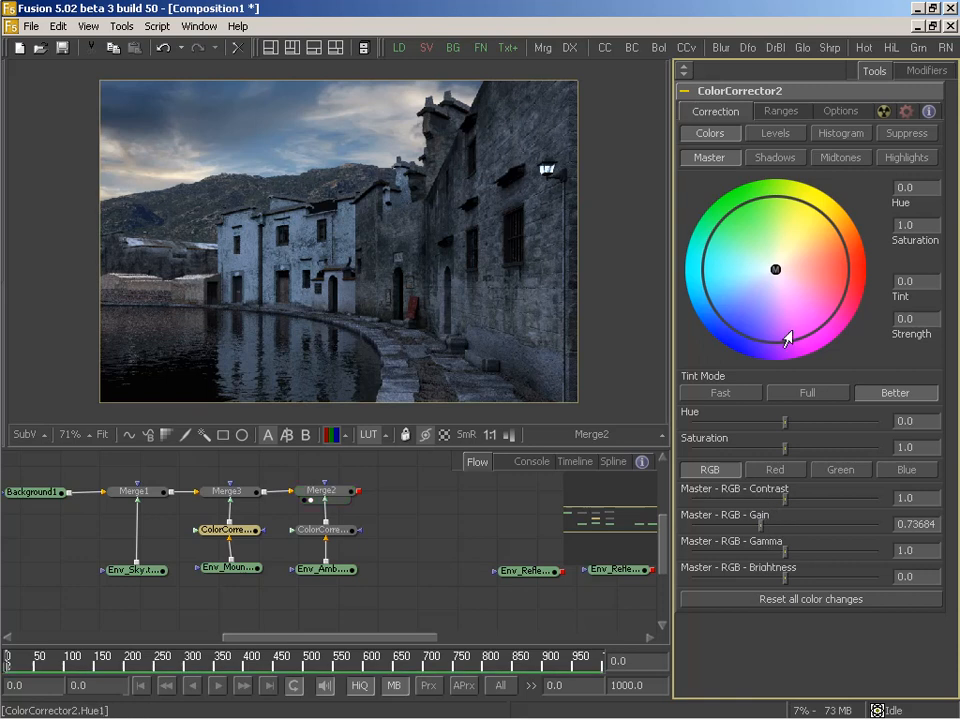
drag(767, 277, 755, 277)
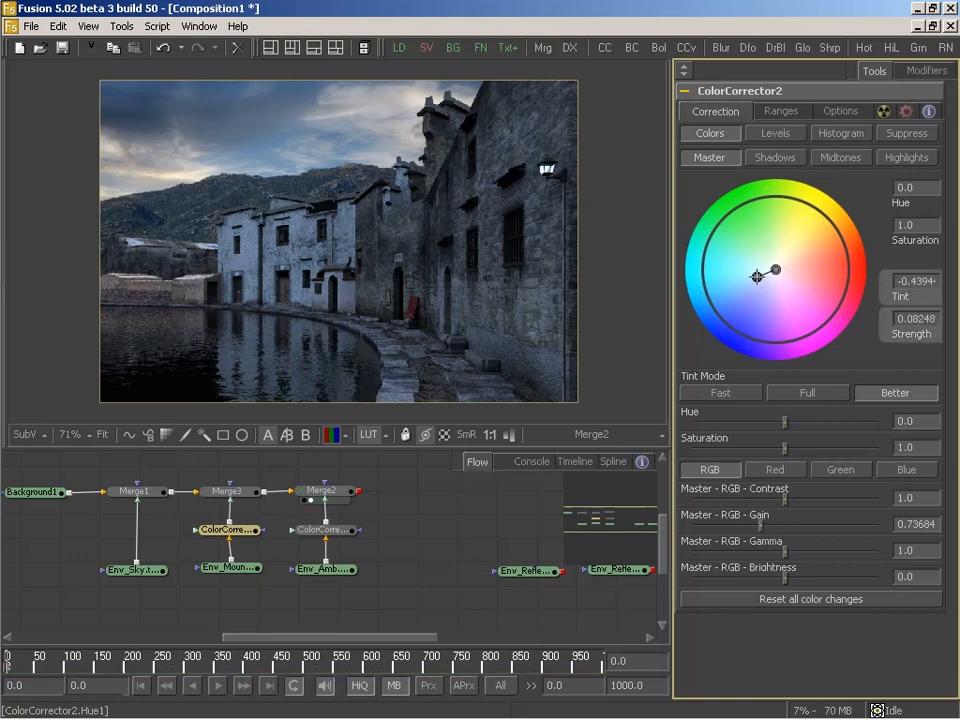
drag(760, 526, 754, 530)
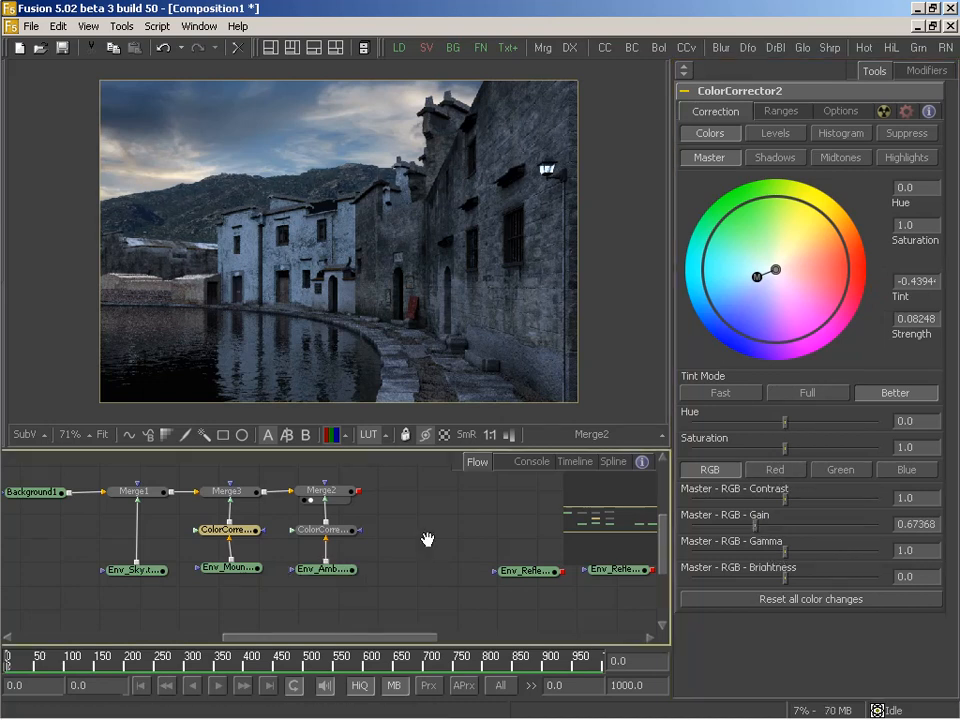
View both reflection passes and place the sky reflection loader ahead of the mountain reflection loader
middle_drag(429, 538, 389, 556)
scroll(437, 553, right, 4)
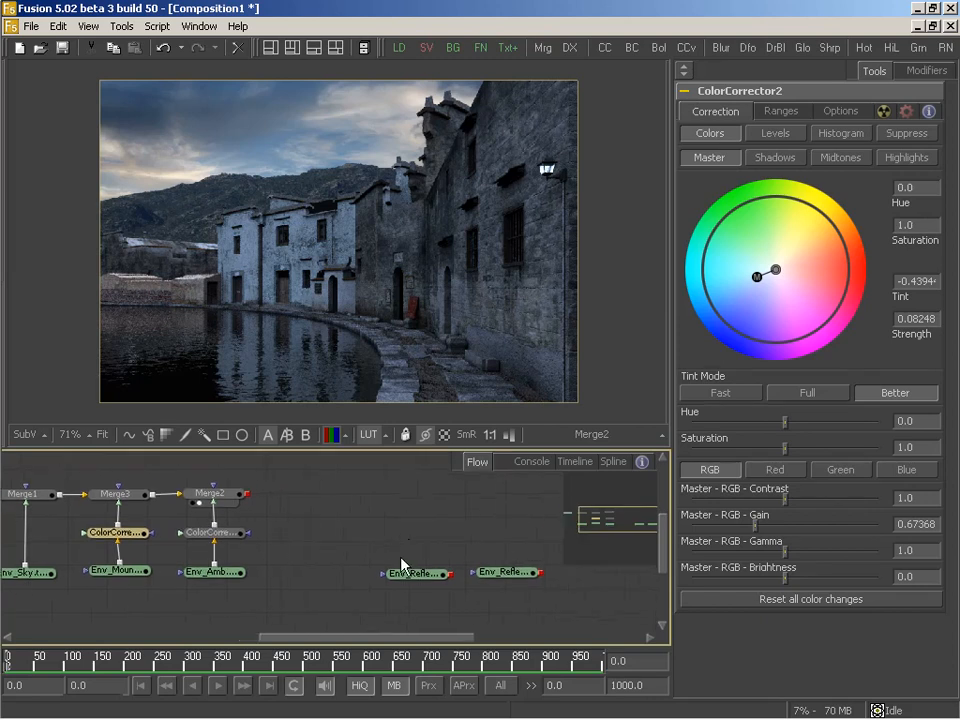
drag(418, 574, 363, 255)
drag(503, 573, 334, 163)
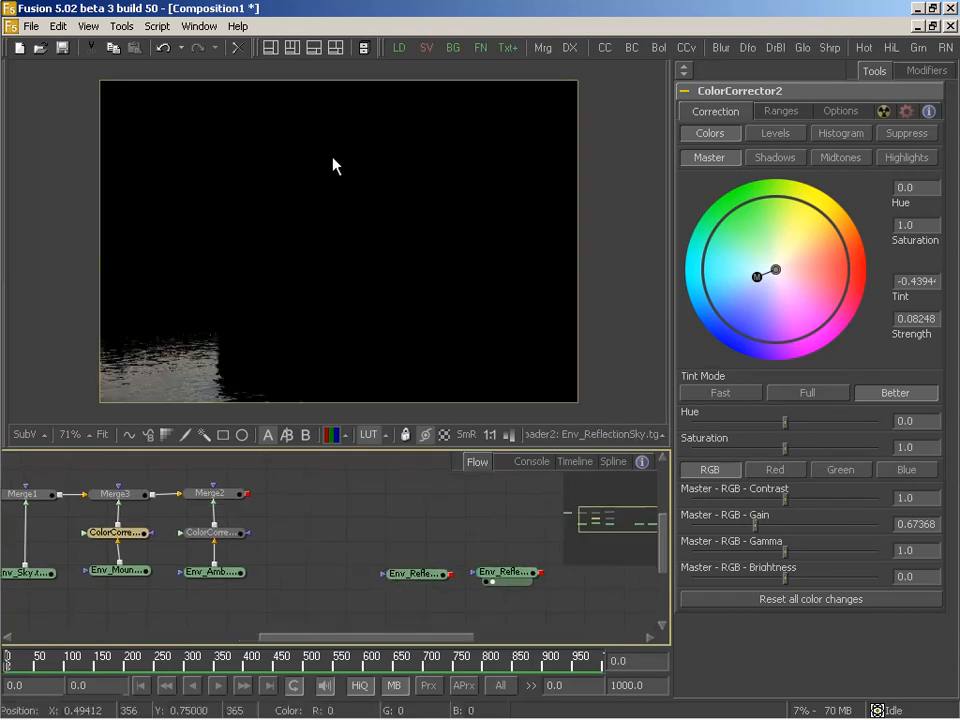
drag(522, 574, 332, 578)
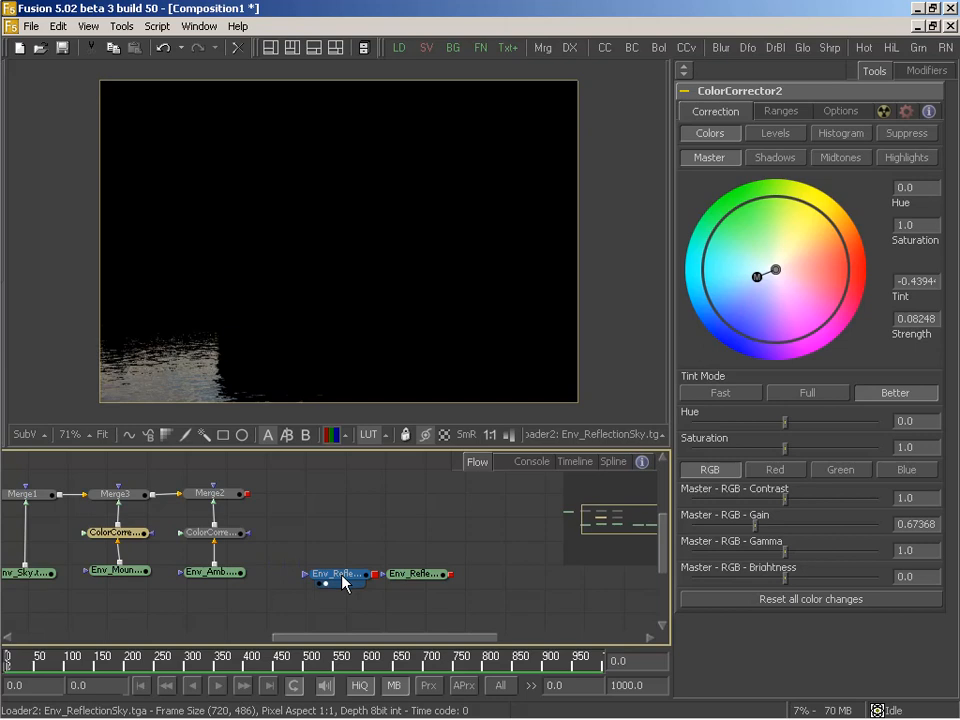
click(340, 578)
drag(420, 582, 432, 586)
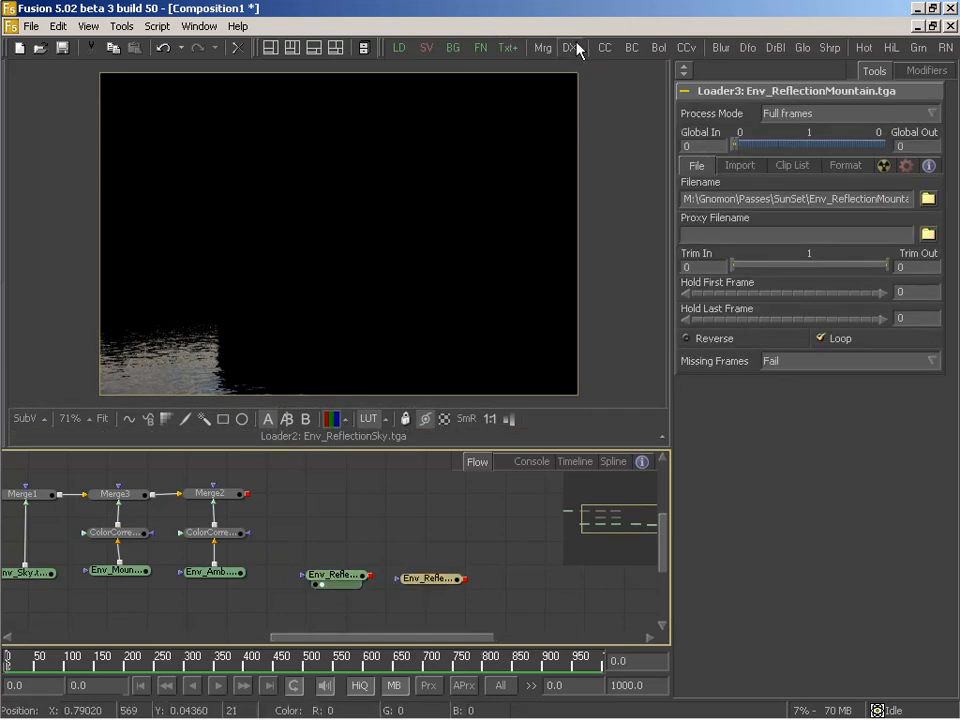
Add a merge after Merge2 with Env_ReflectionSky.tga as its foreground, and view it
drag(544, 48, 347, 508)
drag(247, 493, 336, 500)
drag(369, 575, 346, 325)
Insert a Luma Keyer between the sky reflection loader and its merge
click(345, 578)
right_click(343, 545)
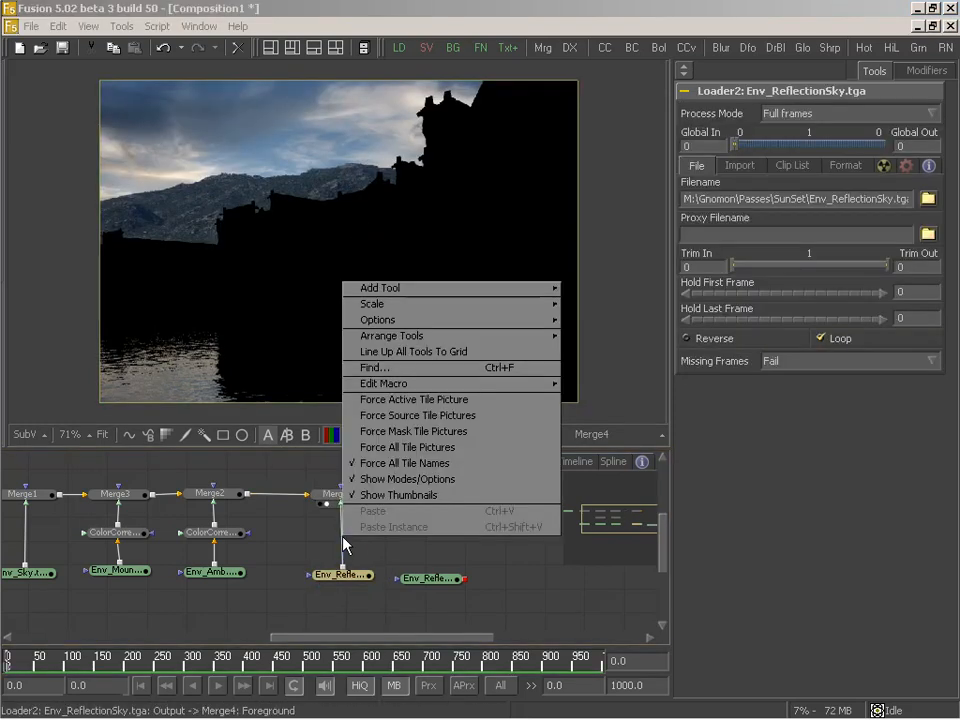
mouse_move(428, 292)
mouse_move(615, 510)
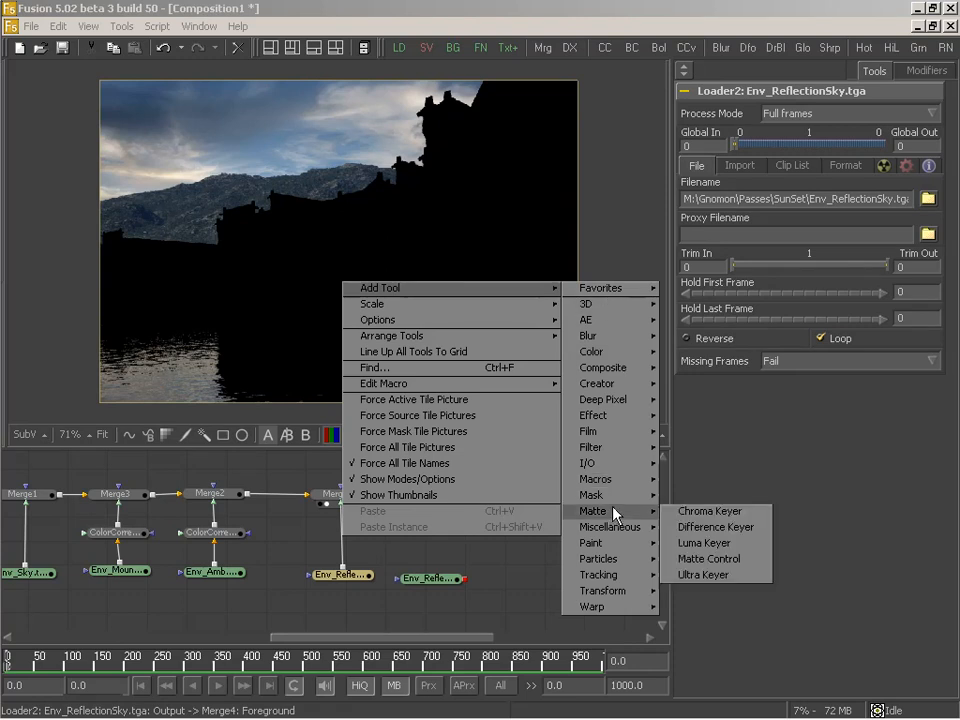
click(688, 543)
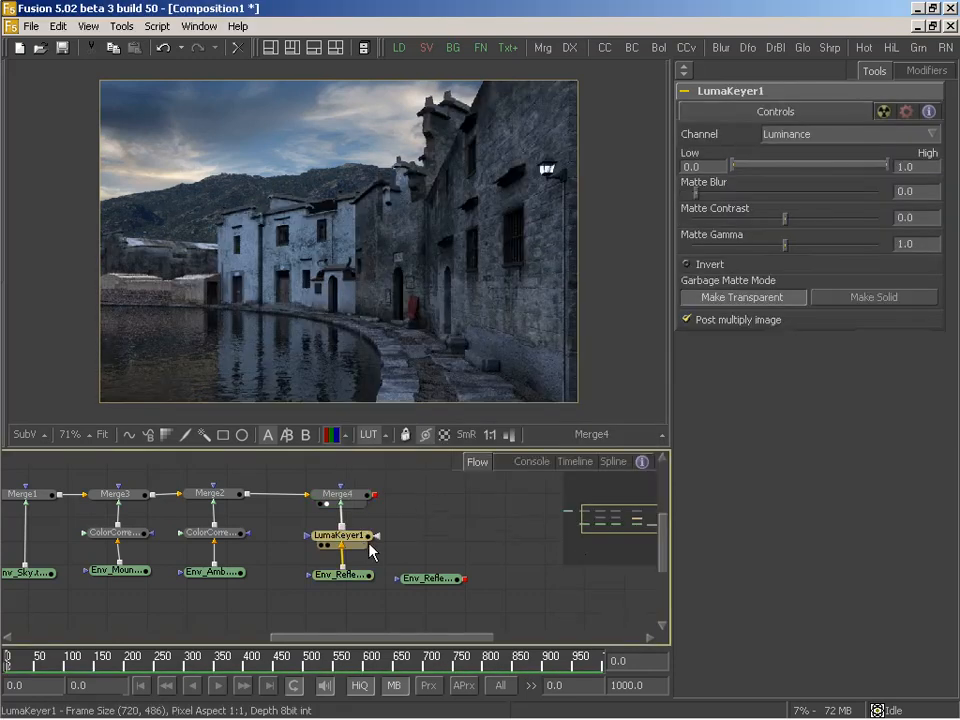
Turn off post-multiplying on the sky reflection's Luma Keyer and space out the keyer and loader below Merge4
click(733, 320)
click(348, 578)
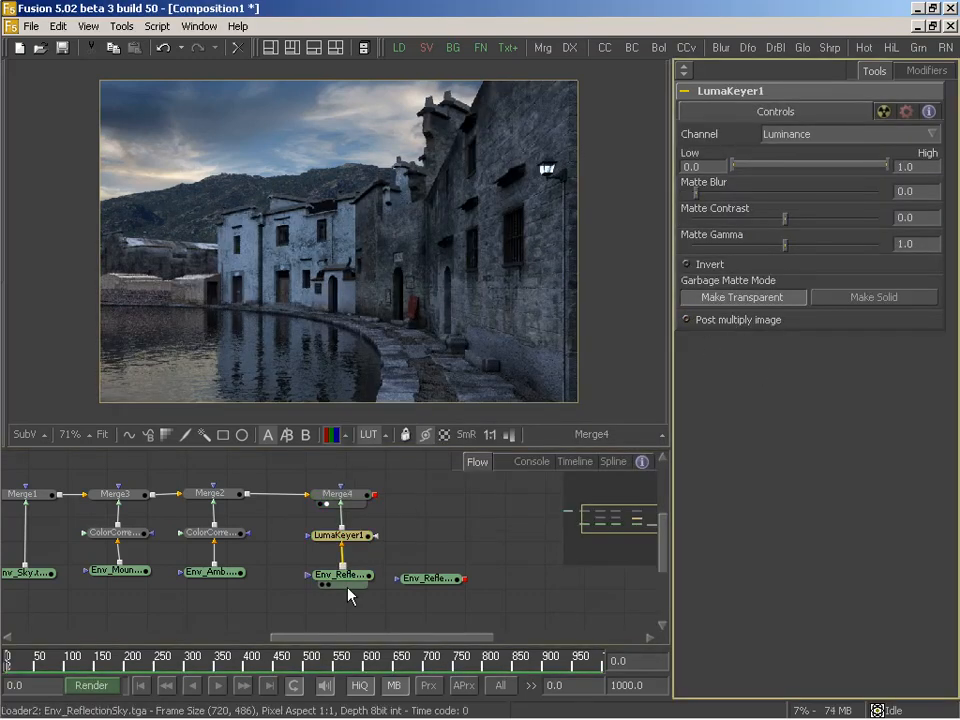
drag(353, 577, 350, 585)
drag(348, 537, 346, 543)
Duplicate Merge4 and its Luma Keyer after Merge4, feed Env_ReflectionMountain.tga into the copied keyer, and compare the loader with the merged result
drag(391, 485, 363, 530)
right_click(440, 527)
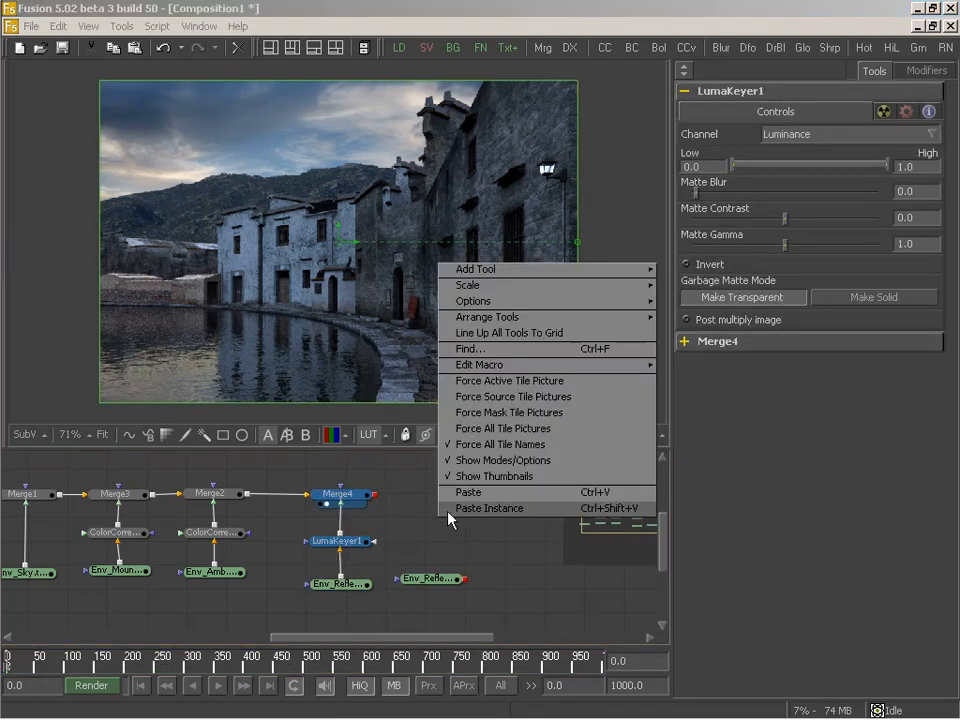
click(452, 493)
drag(432, 527, 423, 503)
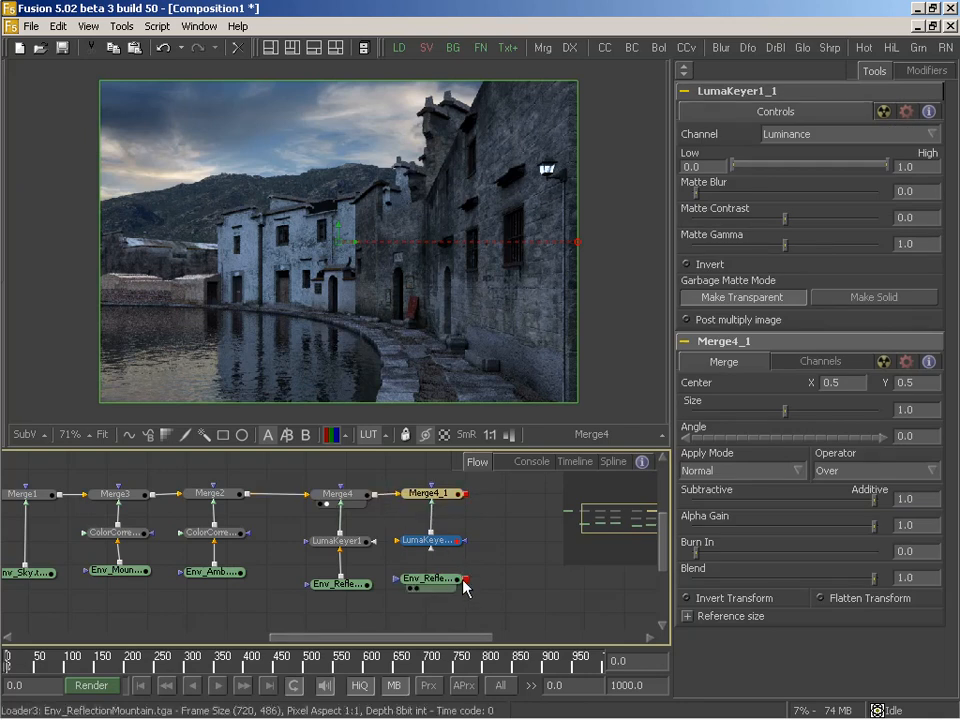
drag(466, 579, 452, 547)
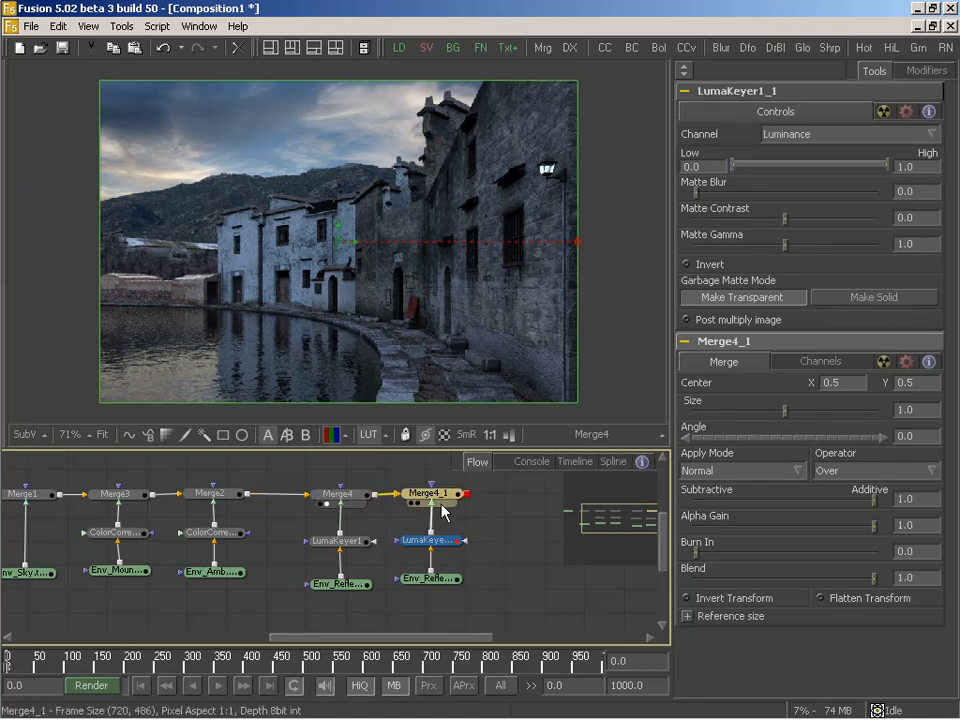
middle_drag(476, 568, 436, 565)
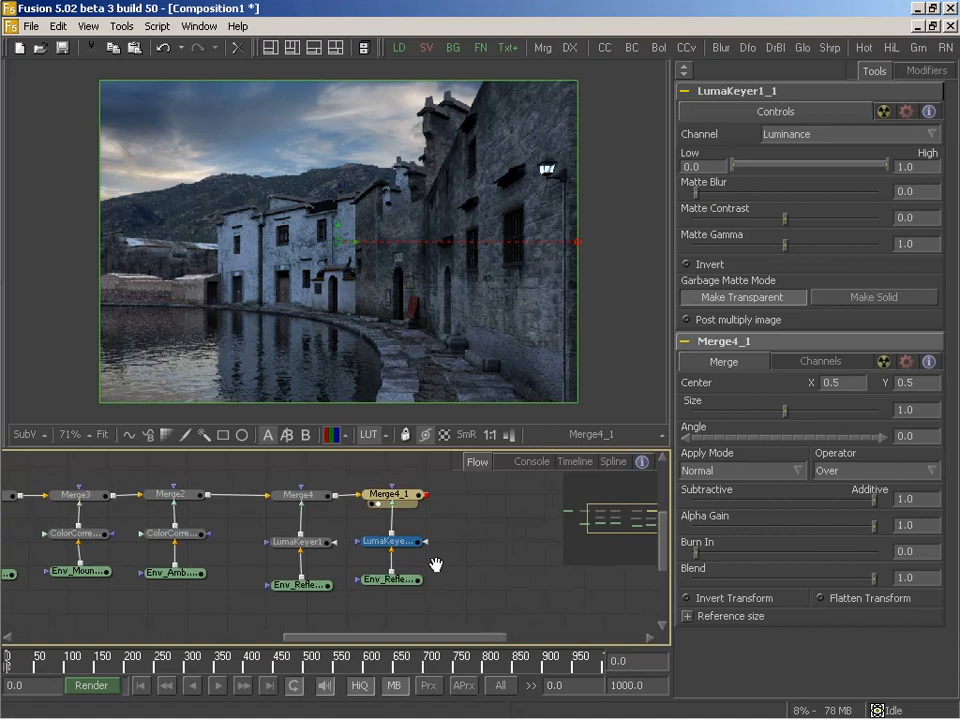
drag(403, 583, 396, 293)
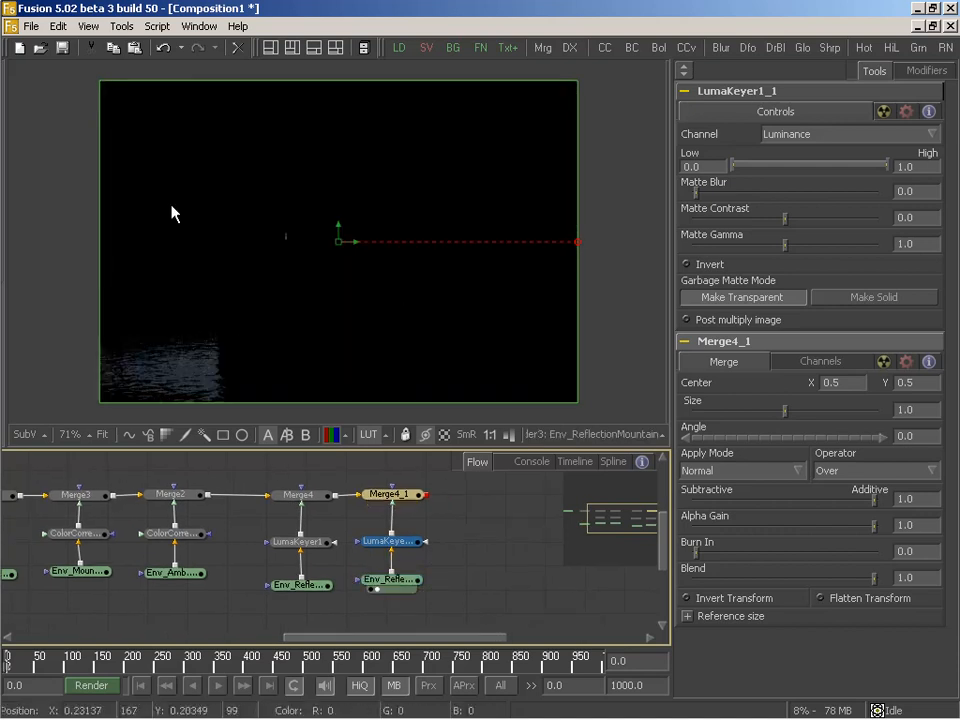
drag(392, 494, 396, 289)
Insert a Color Corrector between the mountain reflection's Luma Keyer and Merge4_1, spacing out the nodes to fit it
middle_drag(259, 546, 188, 558)
click(466, 572)
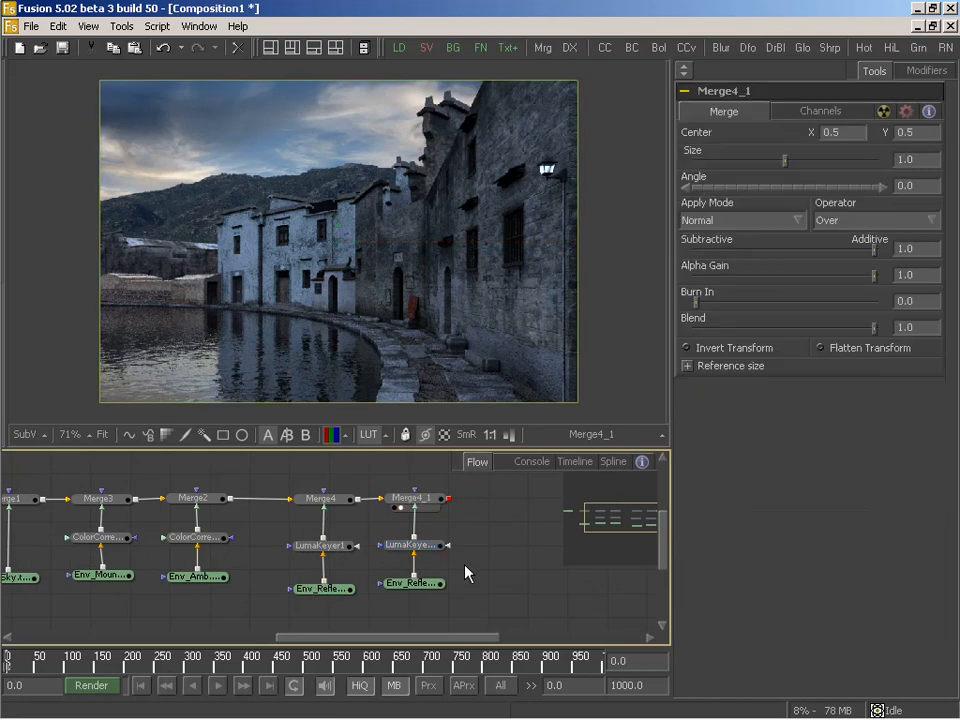
drag(432, 590, 431, 604)
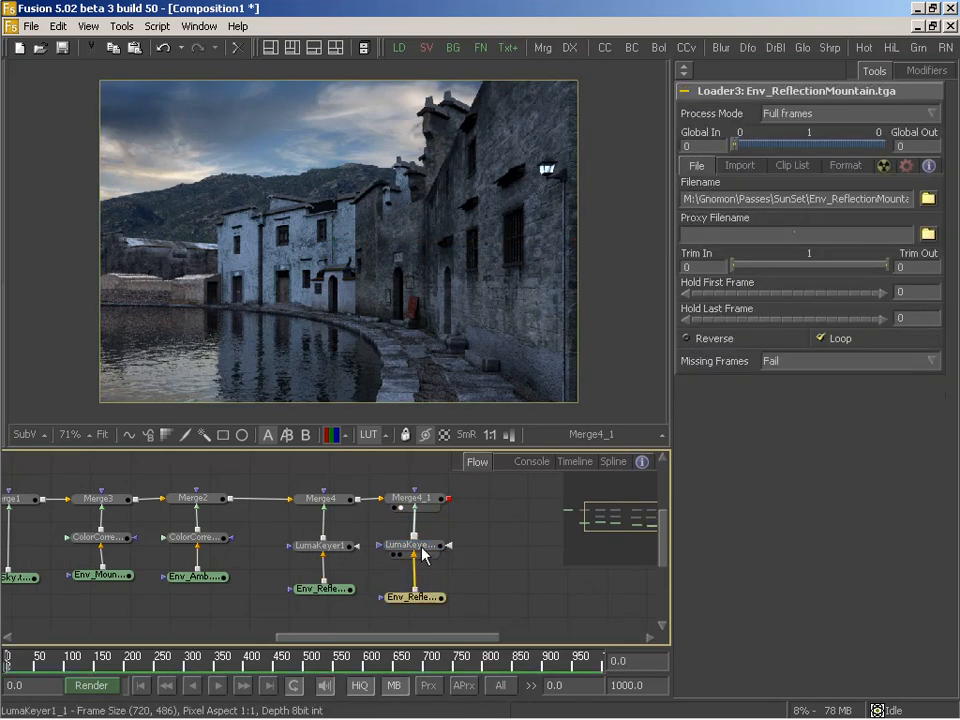
click(420, 550)
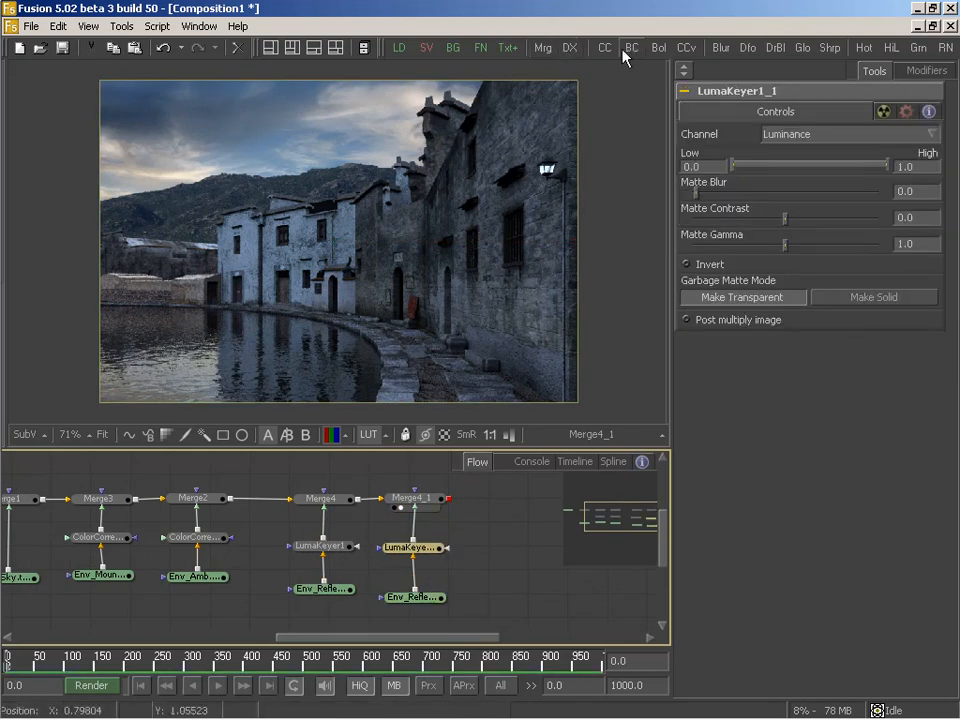
drag(619, 51, 418, 614)
drag(420, 563, 419, 555)
Show the mountain reflection keyer's alpha and insert a Brightness/Contrast after it that affects only alpha, with gain 5.0
key(1)
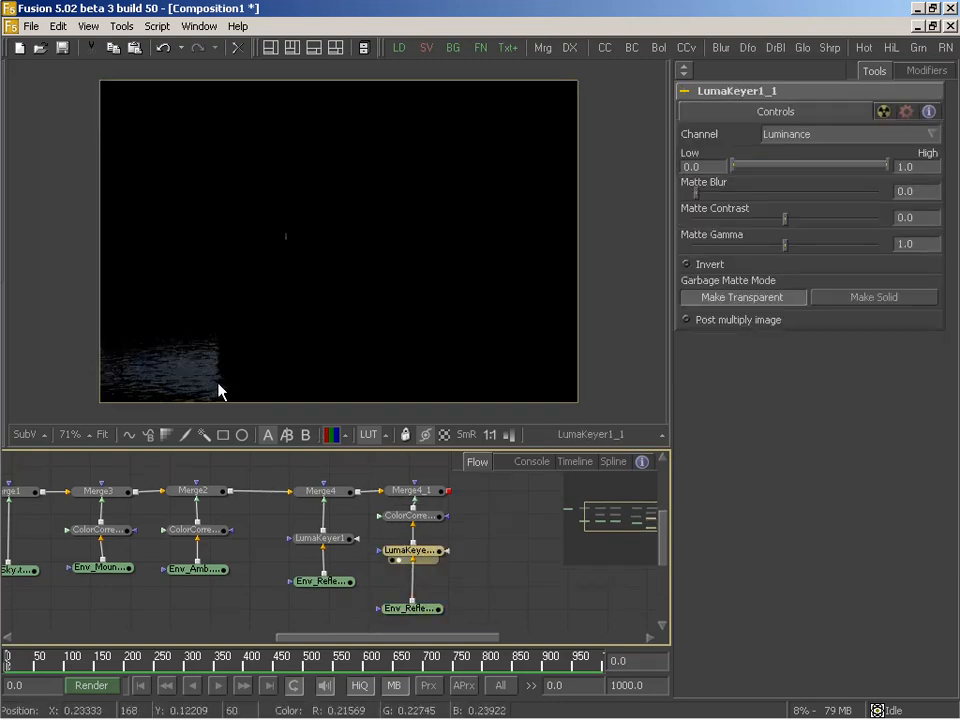
click(340, 433)
click(318, 398)
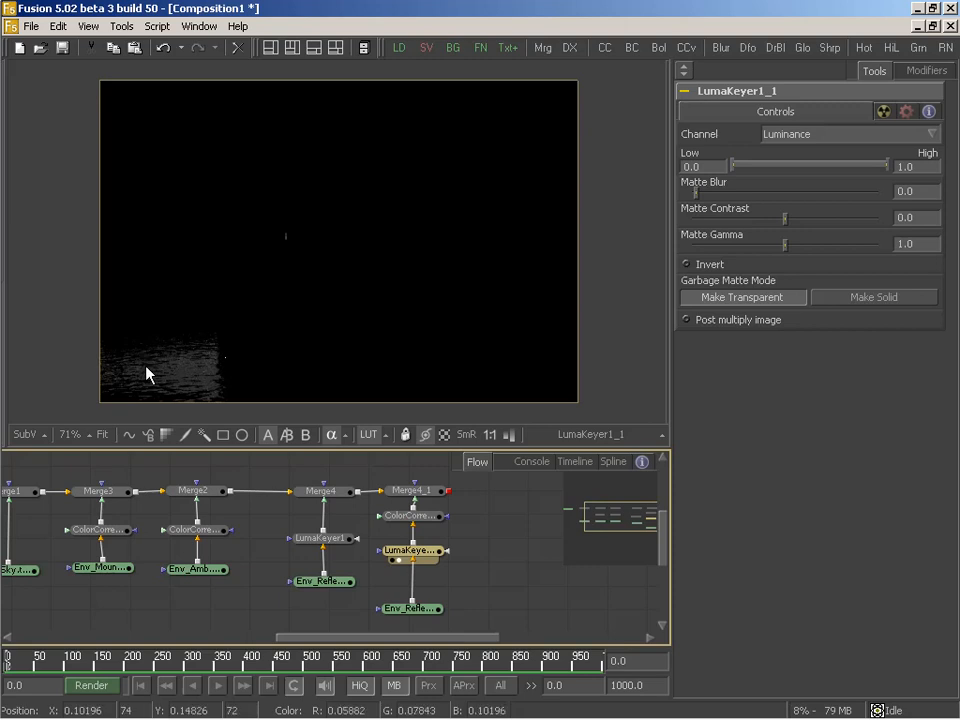
drag(422, 552, 421, 577)
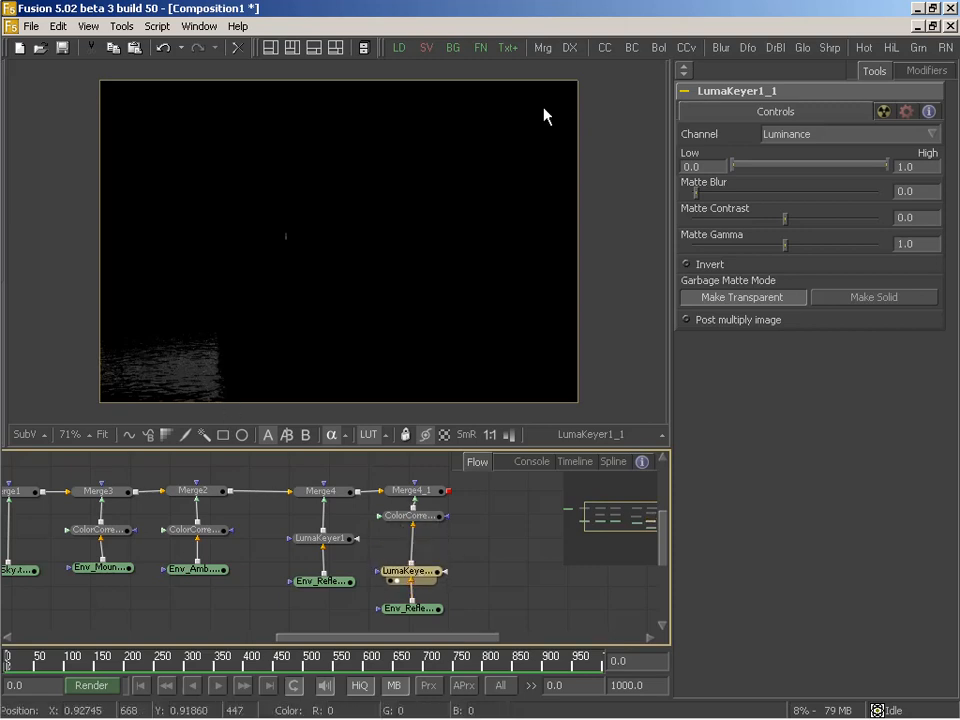
drag(535, 462, 413, 551)
click(901, 129)
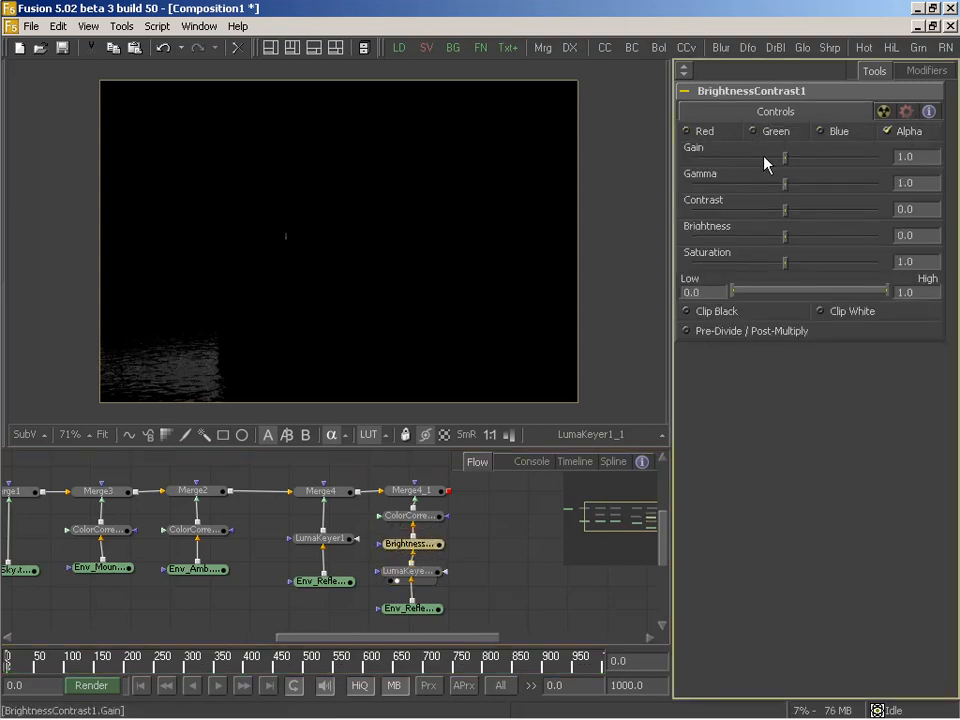
drag(786, 157, 893, 160)
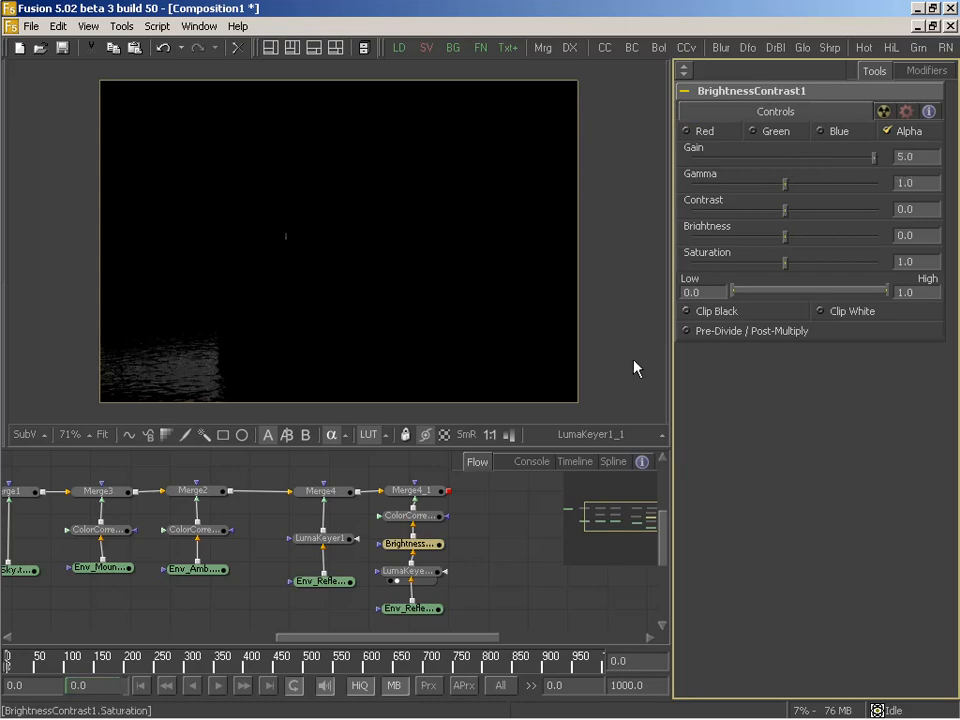
Check the mountain reflection's alpha after the Brightness/Contrast and Color Corrector, switch back to color, and view Merge4_1
drag(410, 543, 404, 229)
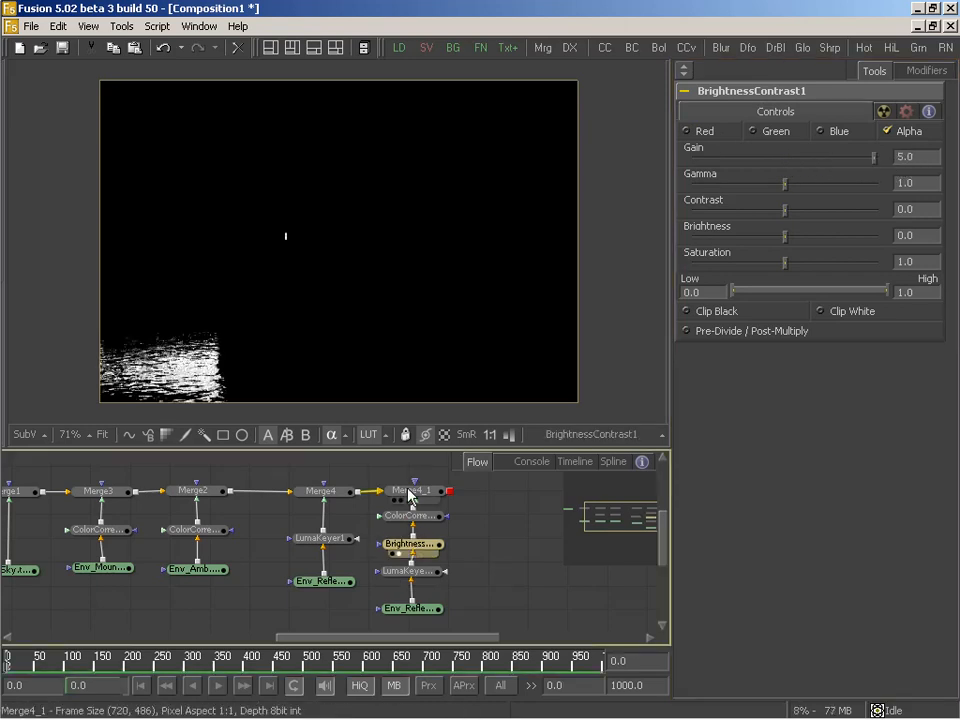
drag(411, 515, 381, 259)
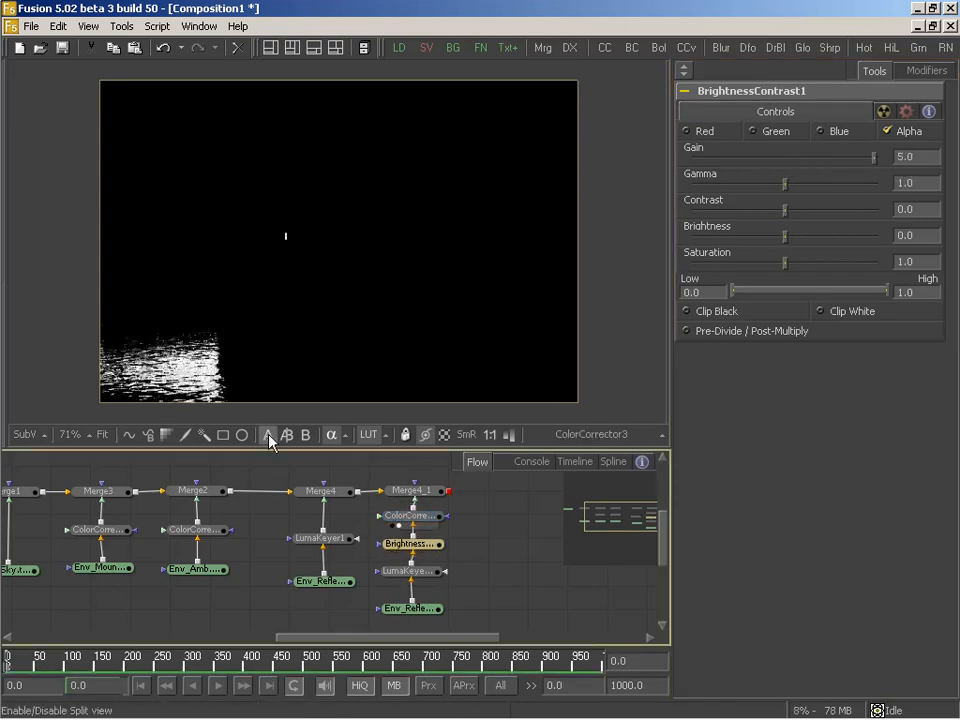
click(332, 436)
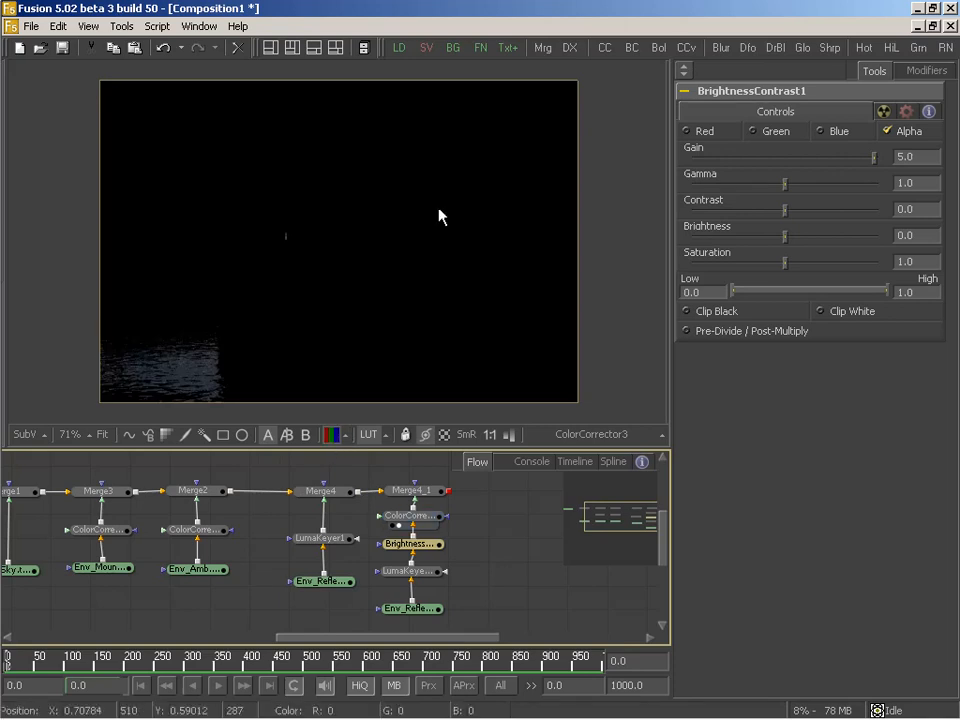
drag(415, 491, 424, 231)
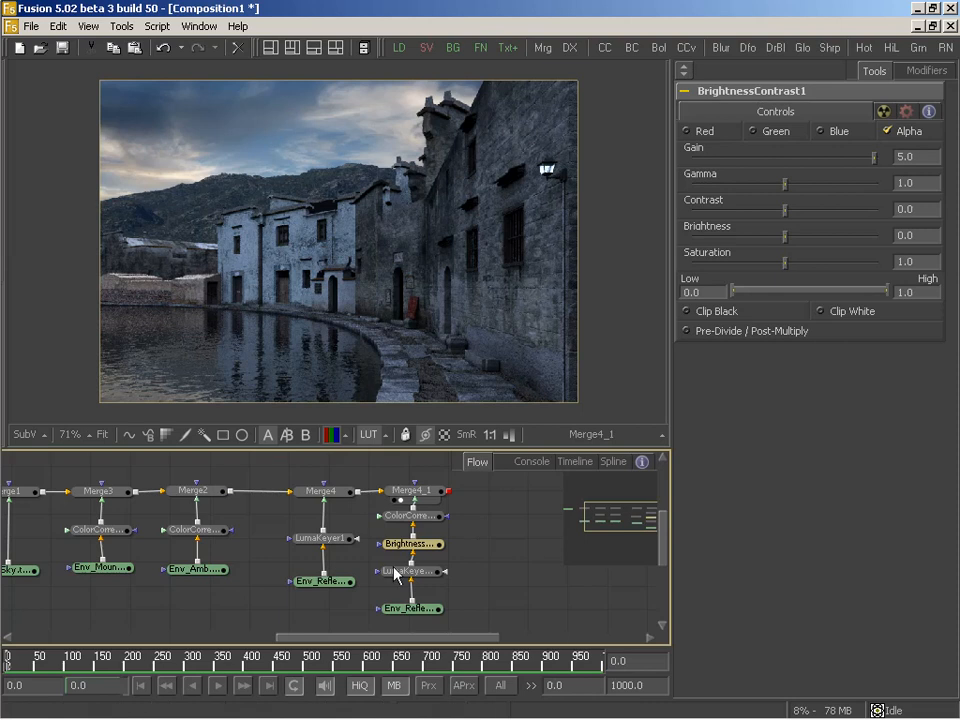
Give the mountain reflection's Color Corrector a slight blue tint of strength about 0.076 and a gain of about 0.526
click(416, 517)
drag(786, 526, 742, 526)
drag(766, 266, 757, 278)
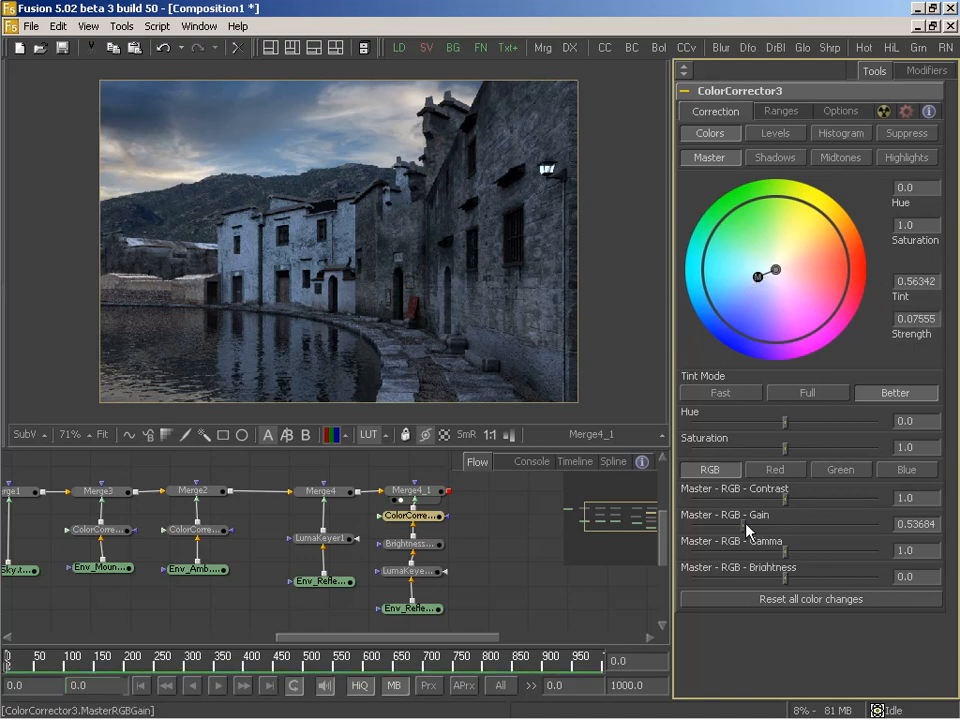
drag(750, 530, 747, 530)
Bring in Env_Lamp.rla from the night passes and merge it between Merge2 and Merge4 with alpha gain 0
middle_drag(347, 536, 282, 527)
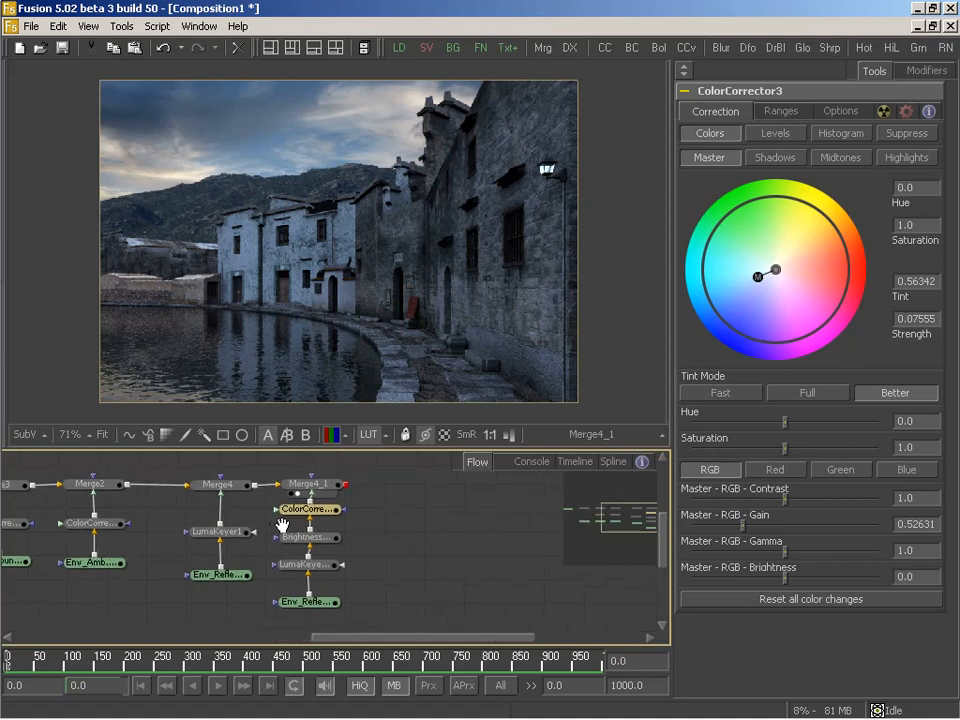
mouse_move(462, 718)
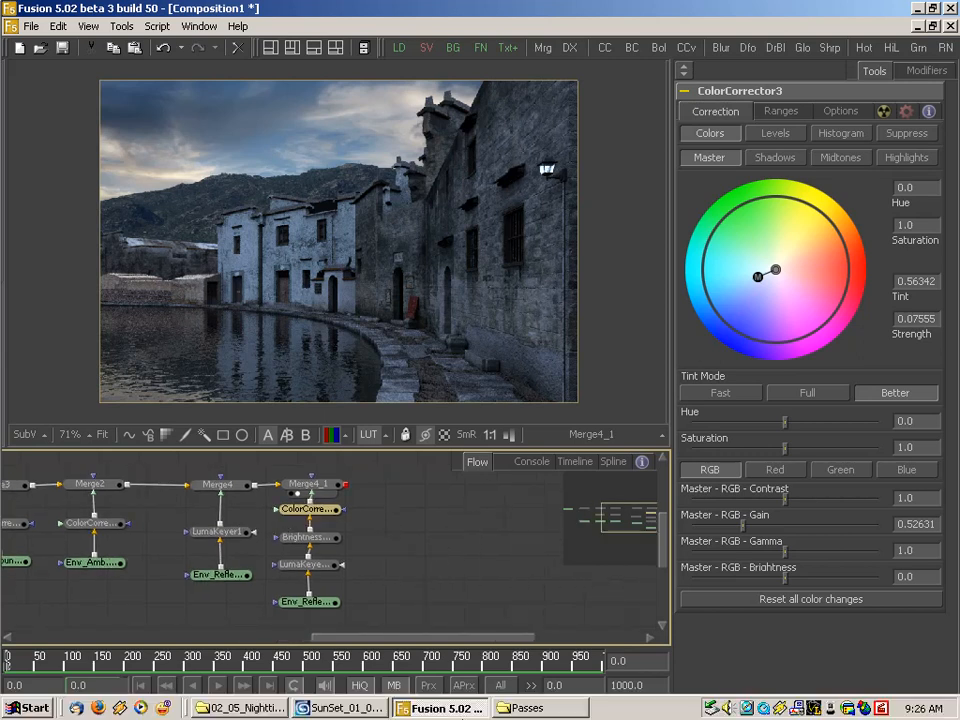
click(516, 710)
click(559, 474)
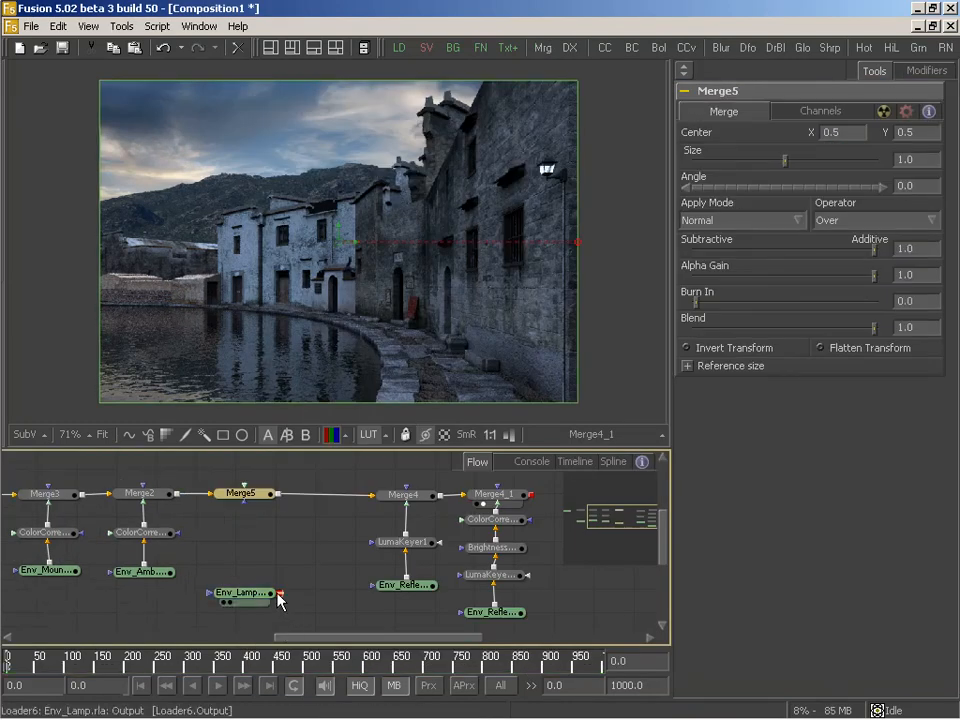
drag(281, 595, 265, 507)
drag(876, 274, 671, 281)
drag(250, 592, 250, 577)
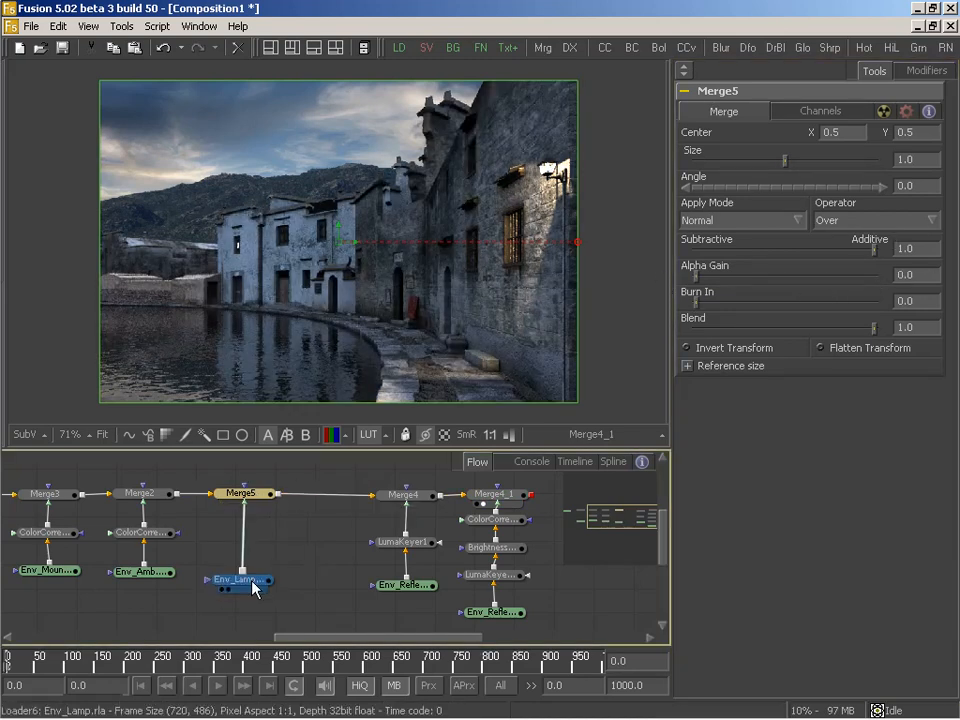
Insert a Color Corrector on the lamp pass with gain about 0.737 and a slight warm tint of strength about 0.082
drag(604, 52, 244, 528)
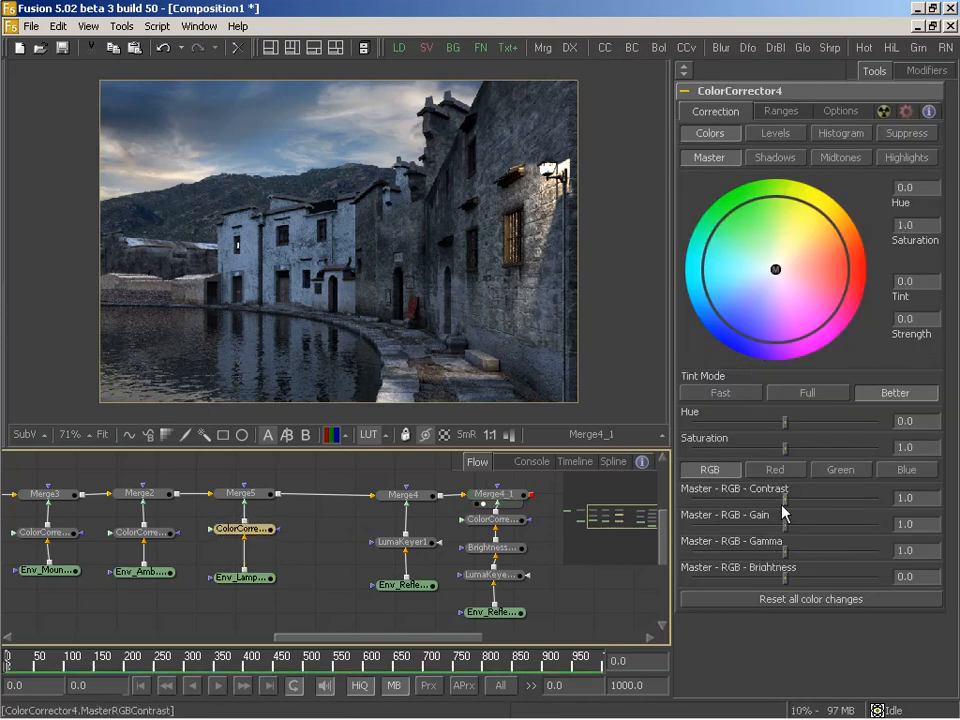
drag(786, 524, 770, 530)
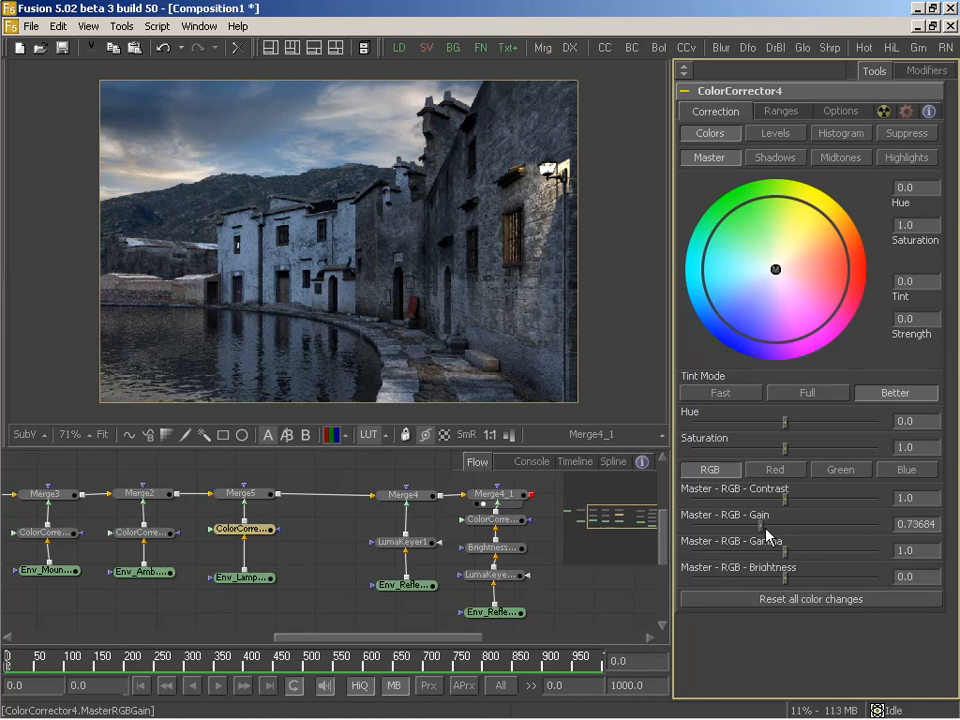
drag(774, 269, 792, 260)
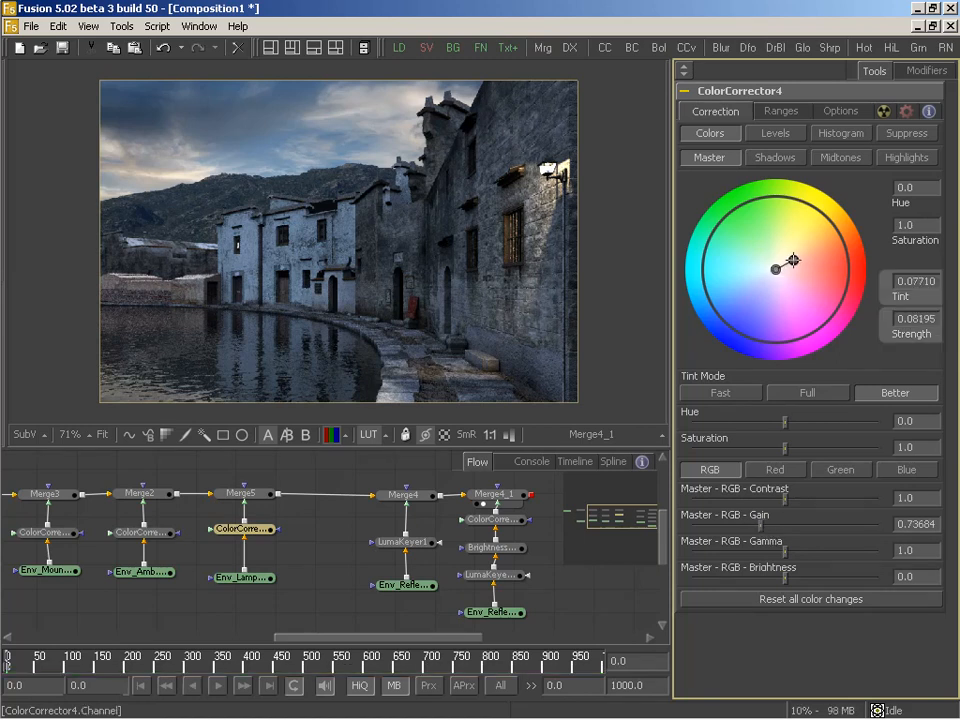
Lower the gain of the ambient pass's Color Corrector to about 0.621
middle_drag(426, 539, 402, 541)
middle_drag(213, 543, 287, 551)
click(280, 537)
drag(760, 524, 755, 524)
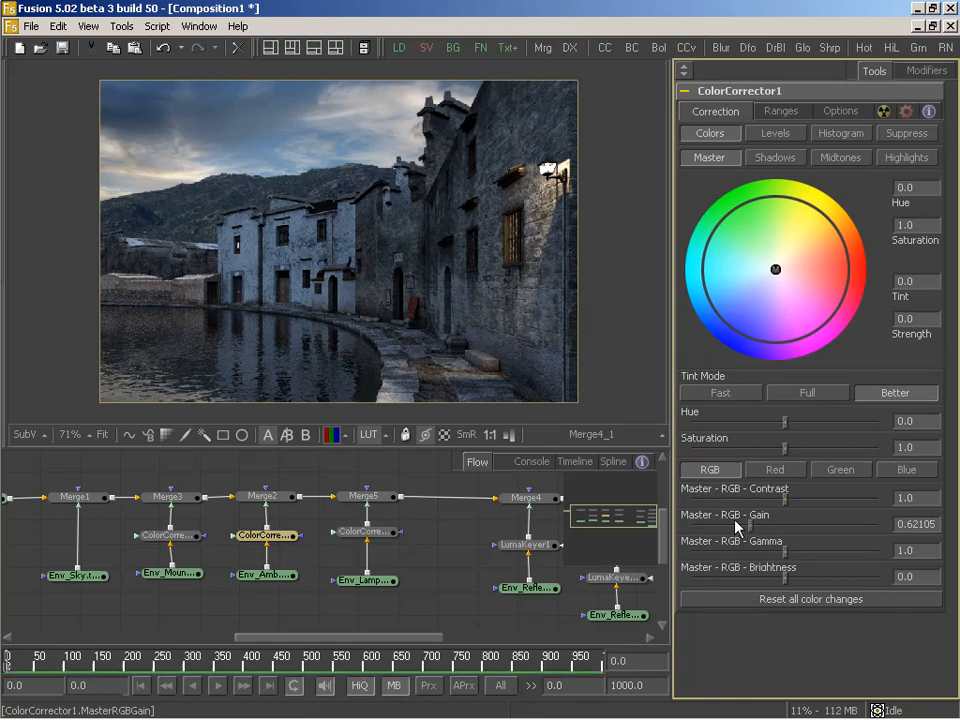
Lower the gain of the mountains pass's Color Corrector to about 0.632
middle_drag(101, 542, 134, 548)
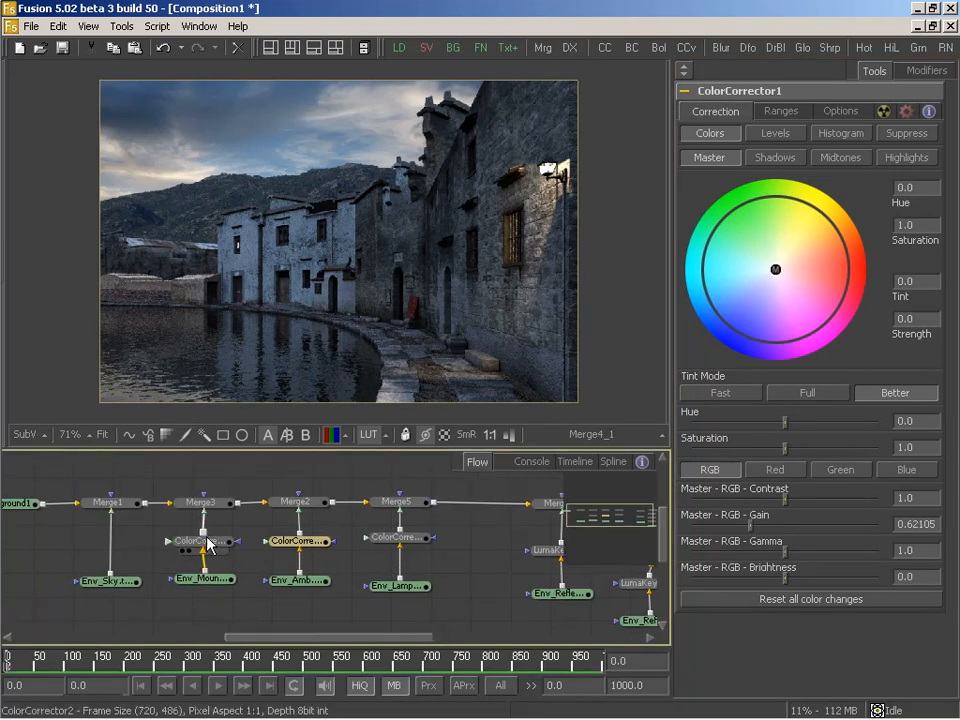
click(209, 543)
drag(755, 527, 752, 527)
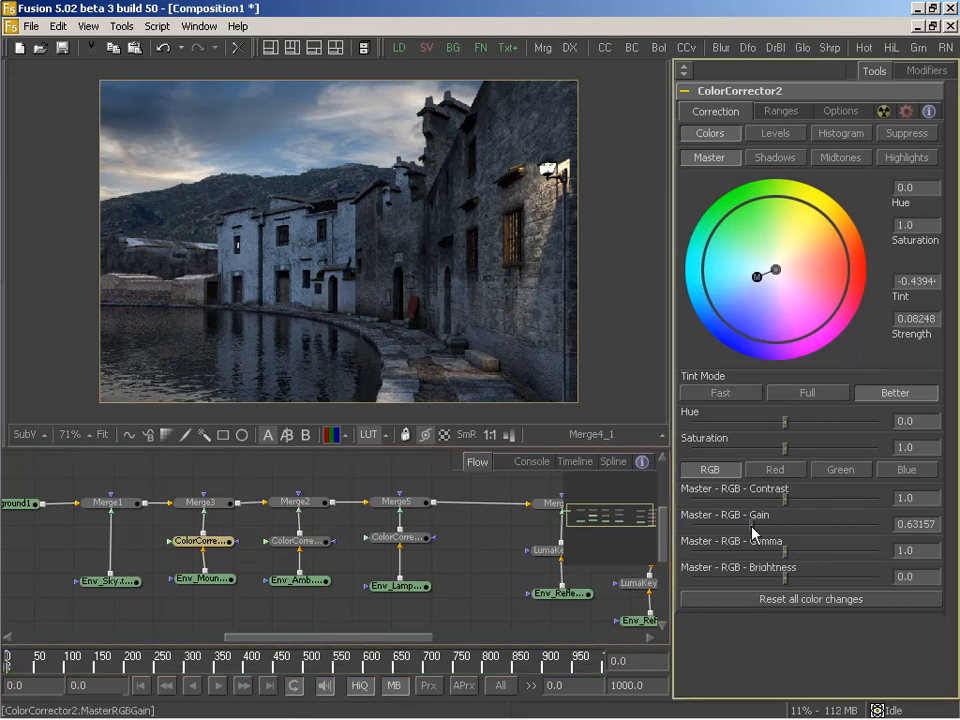
middle_drag(472, 575, 184, 562)
mouse_move(473, 716)
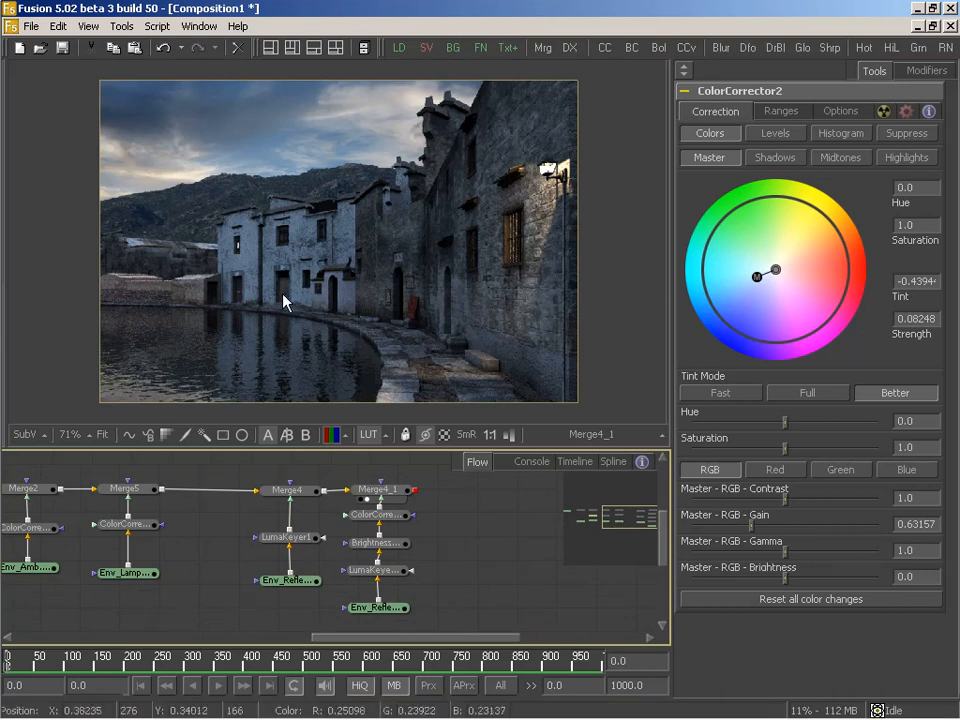
middle_drag(281, 514, 354, 504)
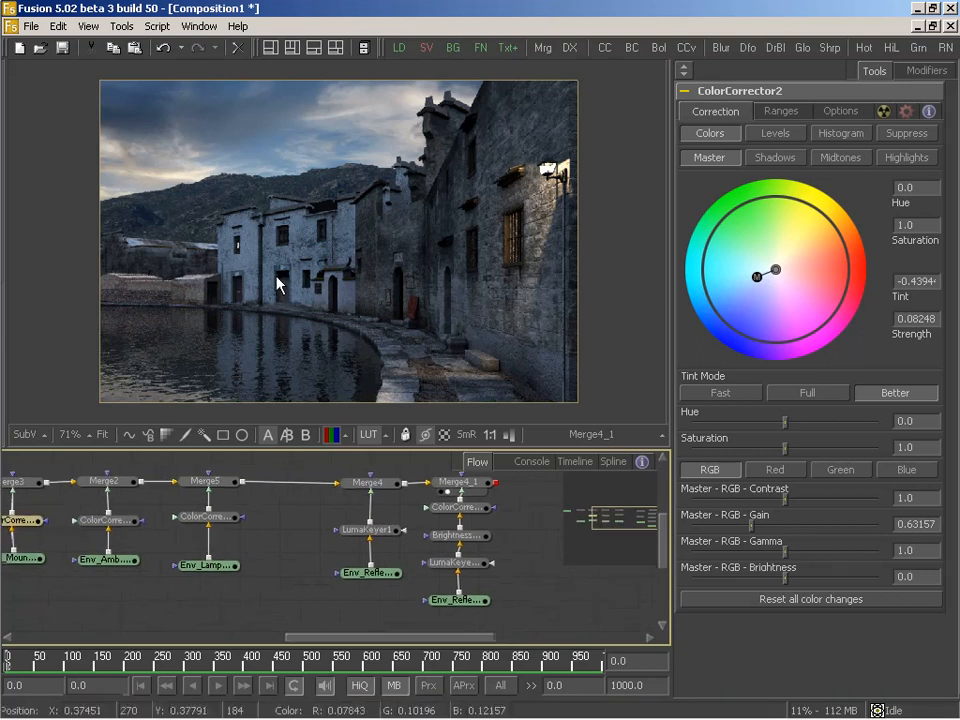
middle_drag(407, 531, 386, 531)
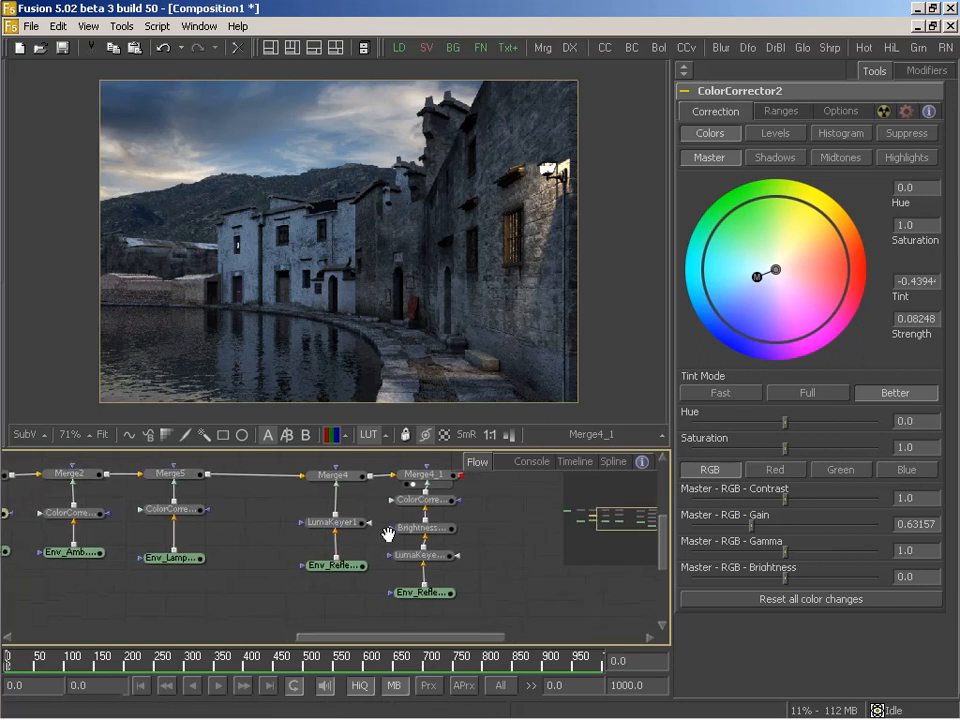
View the Env_Lamp pass alone and insert a Brightness Contrast between it and its Color Corrector
middle_drag(245, 566, 433, 581)
drag(364, 575, 362, 243)
click(379, 584)
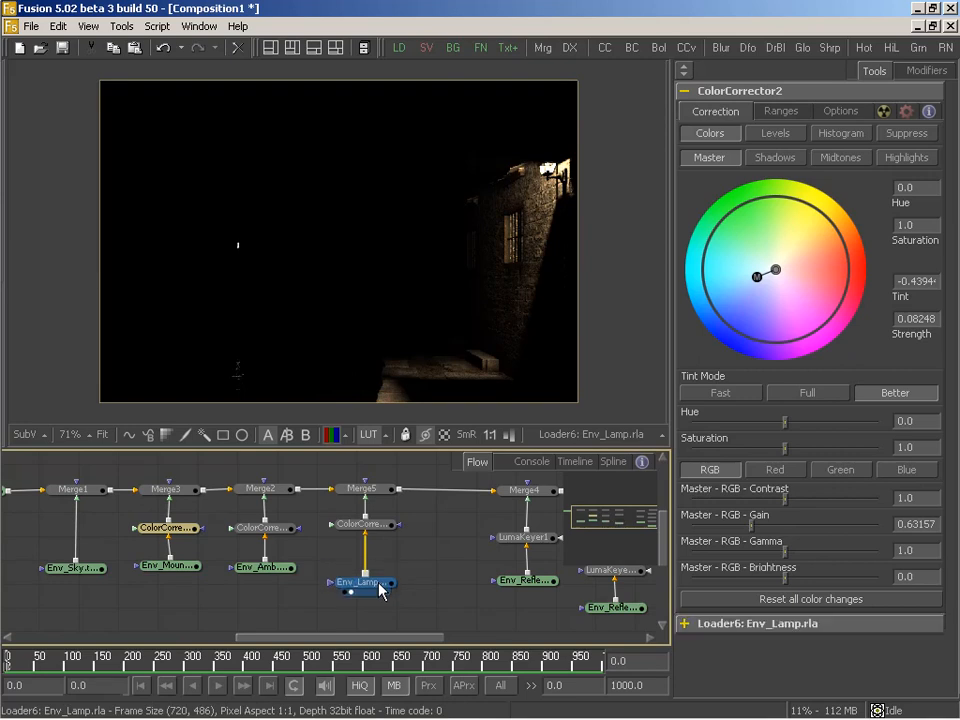
middle_drag(422, 521, 360, 537)
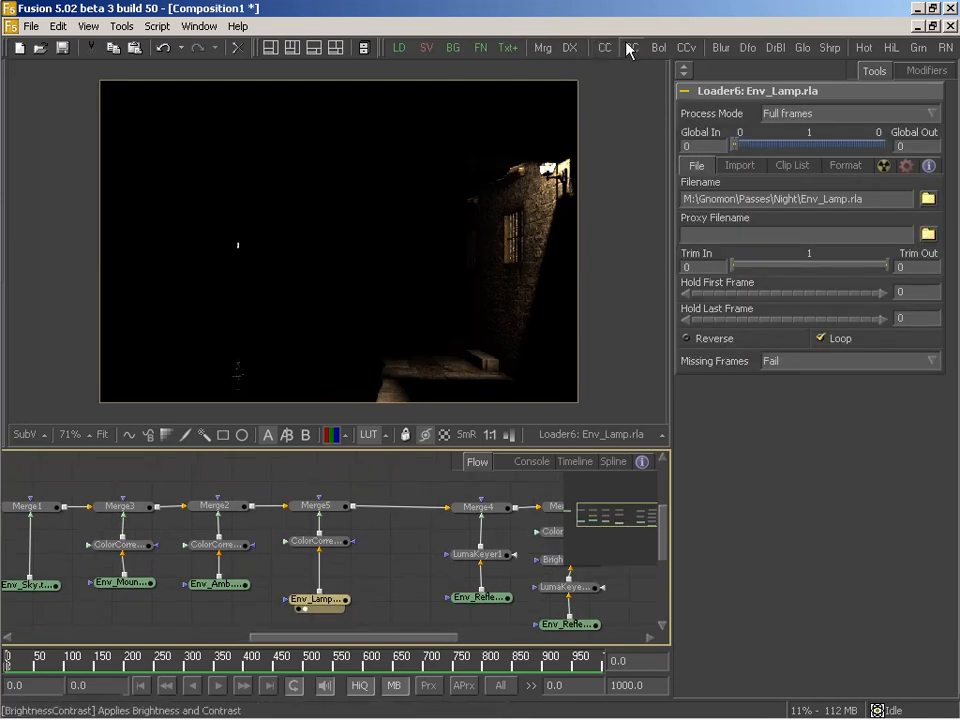
drag(630, 50, 321, 576)
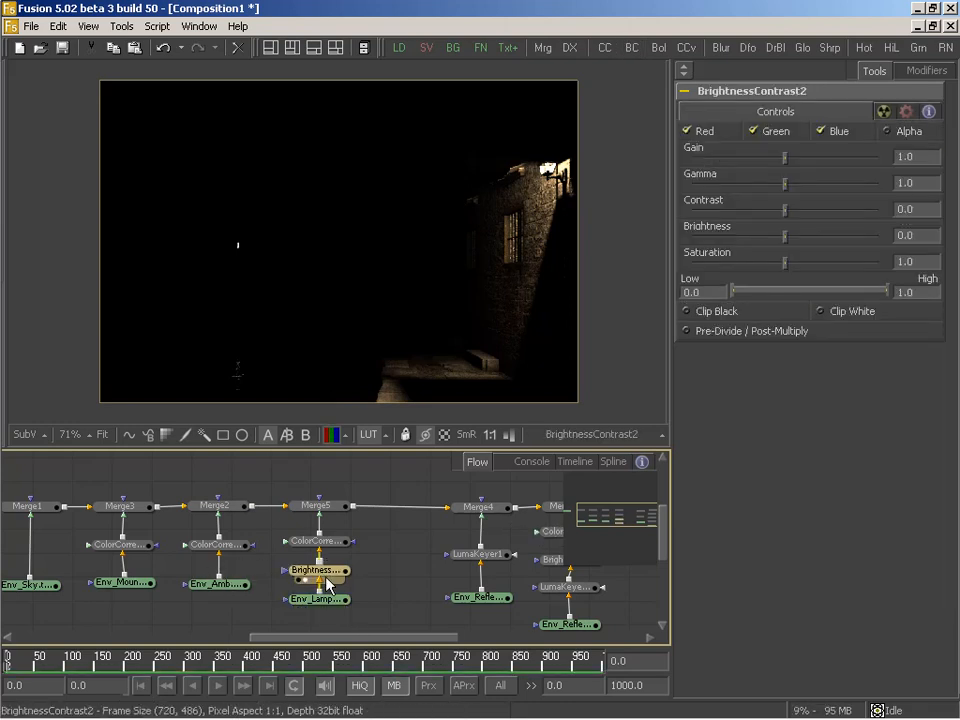
Mask the Brightness Contrast with a closed polygon around the stray light and its water reflection in the lamp pass
click(129, 434)
click(227, 187)
click(173, 257)
click(180, 357)
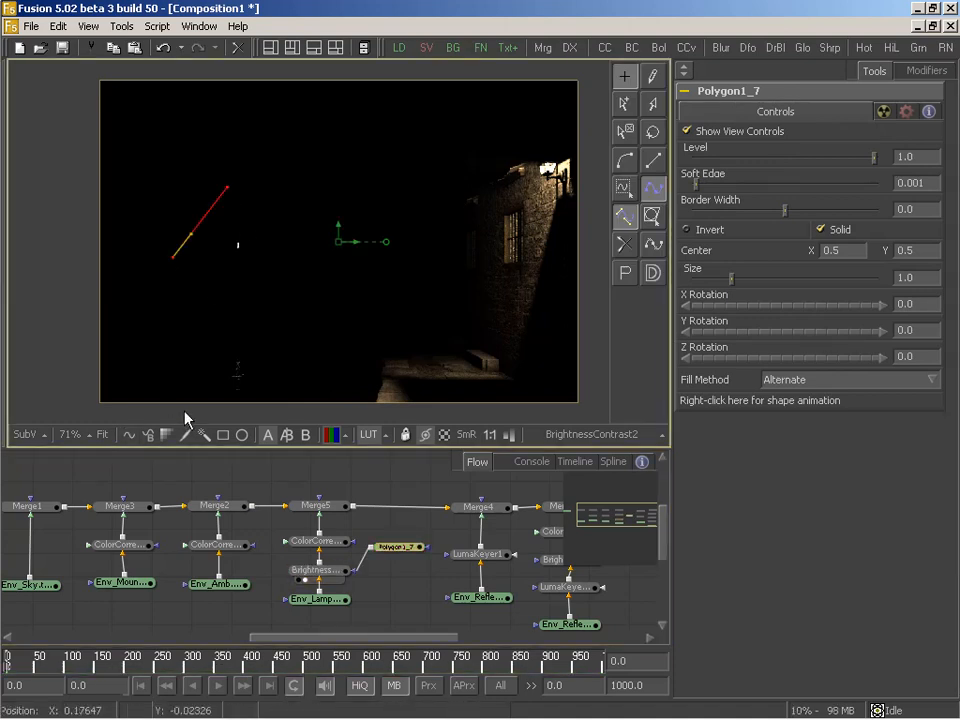
click(183, 405)
click(284, 410)
click(306, 305)
click(282, 198)
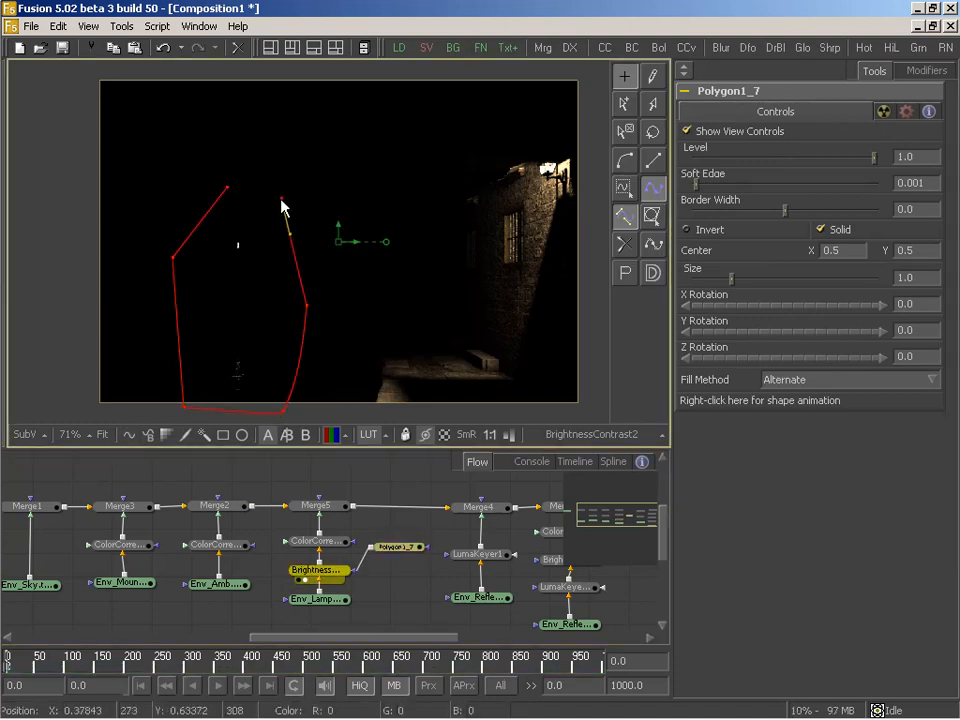
click(228, 189)
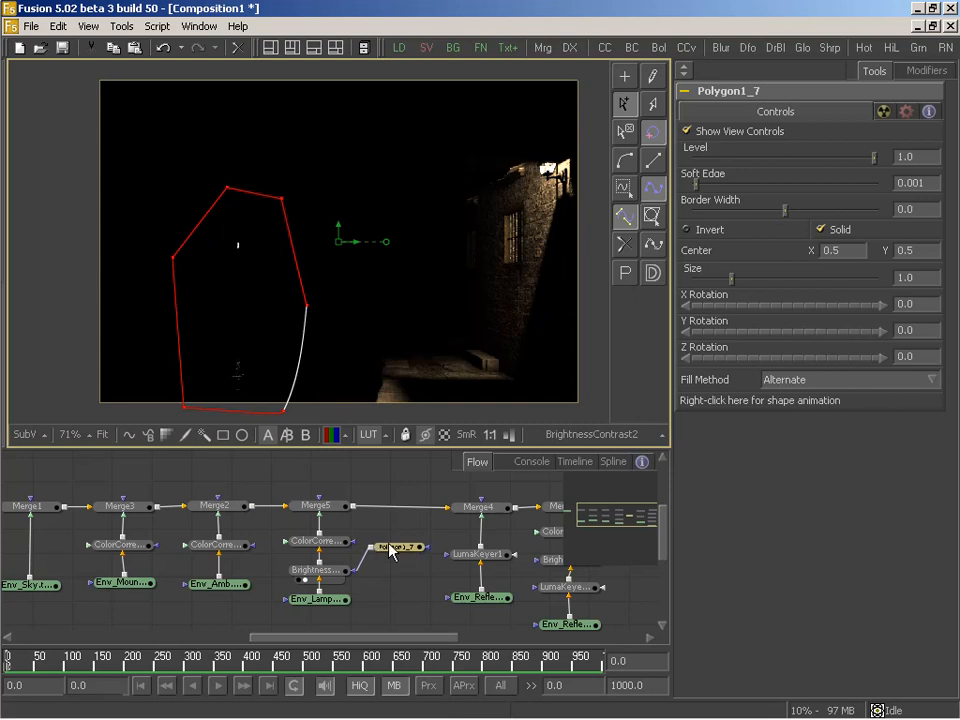
Set the masked Brightness Contrast's gain to 0 and view the composite through Merge4_1
drag(388, 566, 376, 567)
click(336, 572)
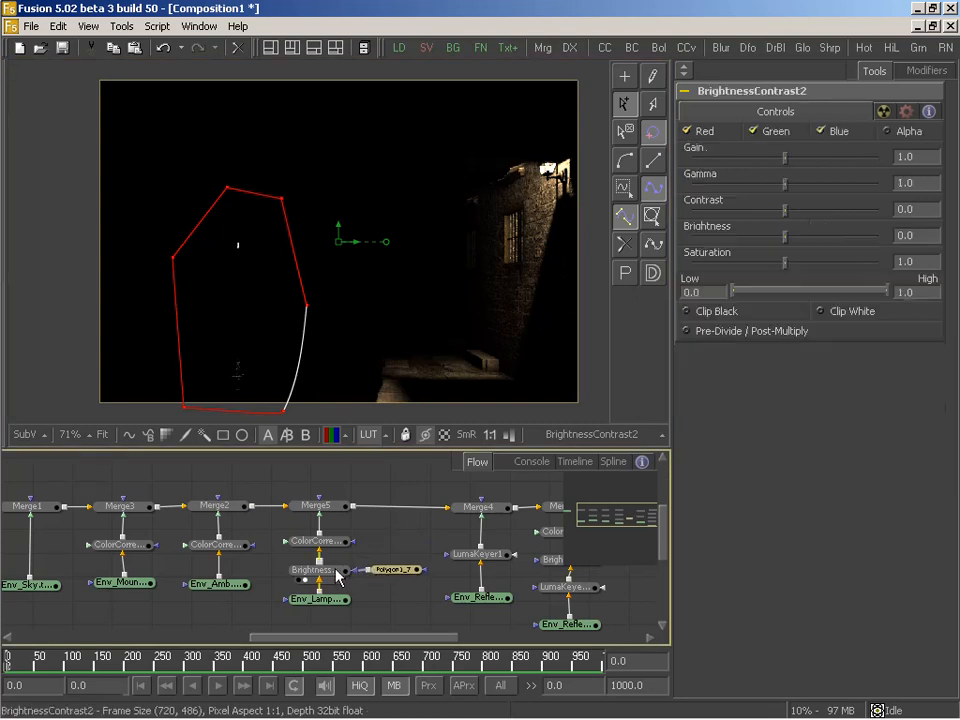
drag(790, 165, 668, 154)
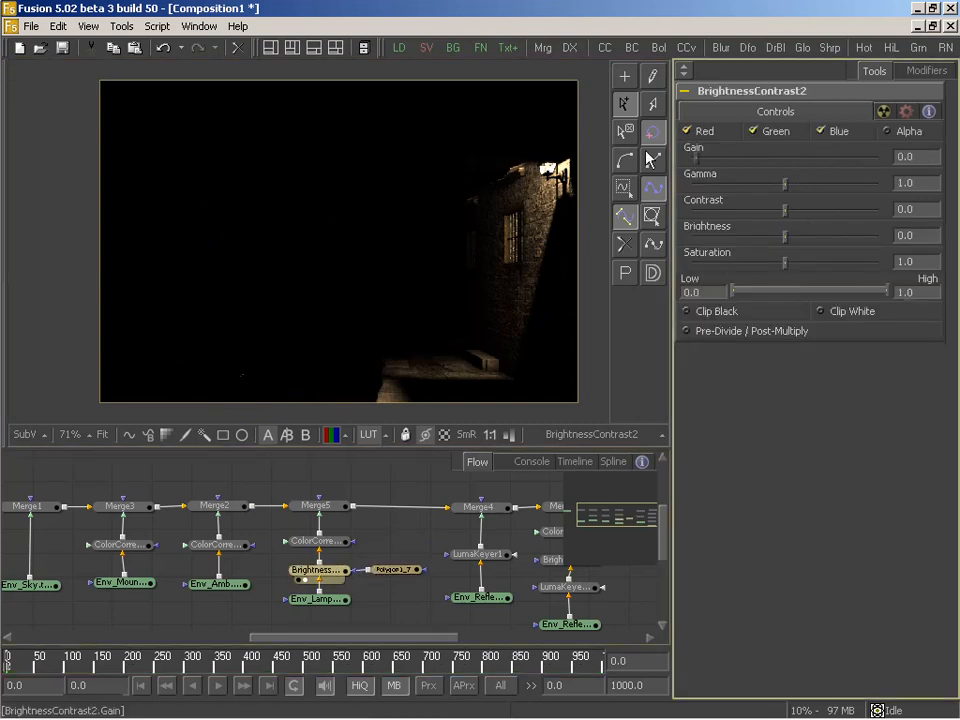
drag(333, 514, 330, 170)
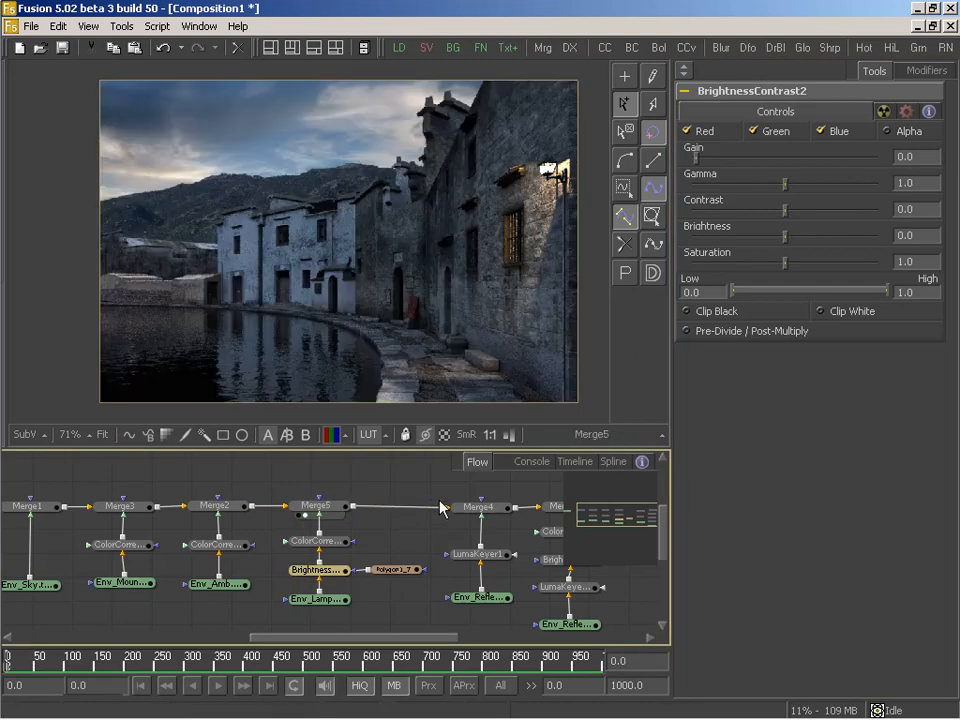
middle_drag(547, 540, 284, 532)
drag(305, 499, 320, 362)
middle_drag(240, 540, 333, 535)
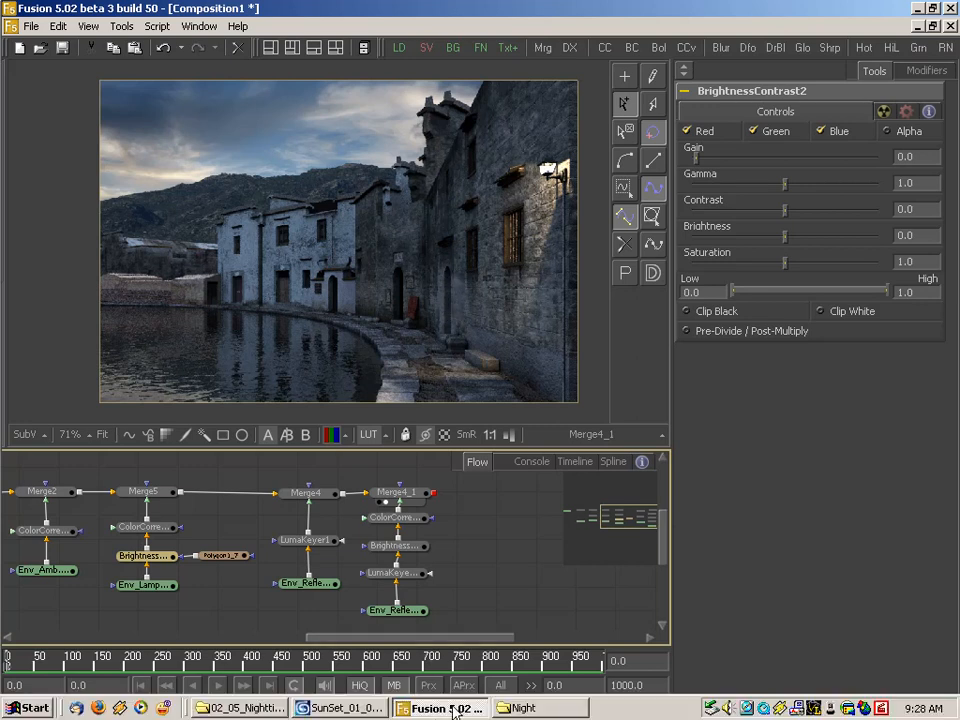
Bring in LT_Doorlight.rla from the Night passes and merge it between Merge5 and Merge4 with alpha gain 0
click(523, 709)
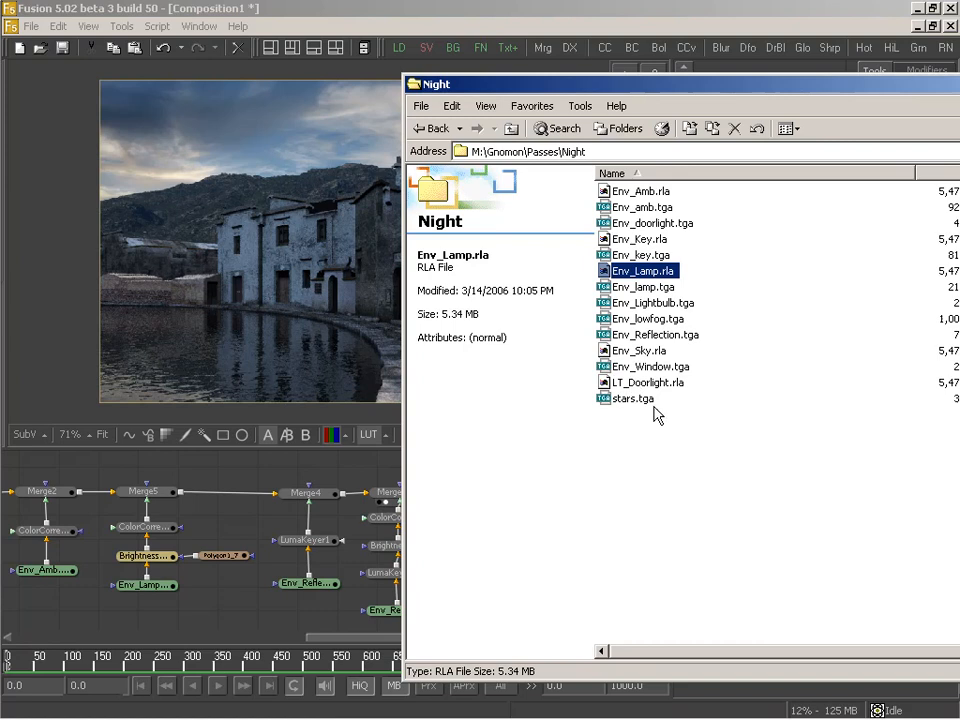
drag(636, 387, 160, 448)
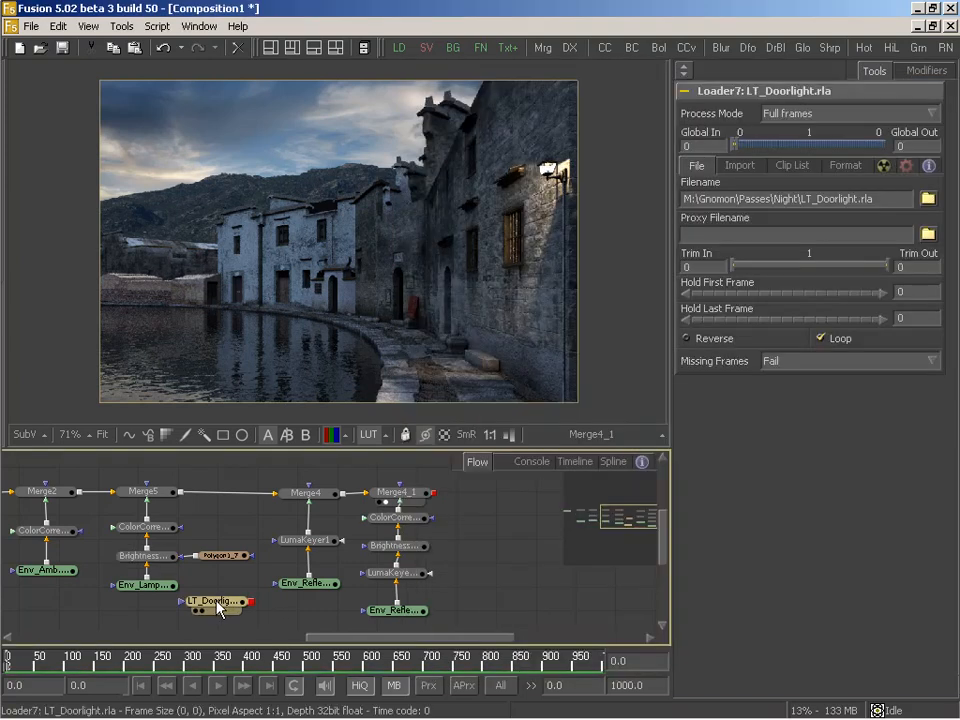
drag(295, 475, 488, 626)
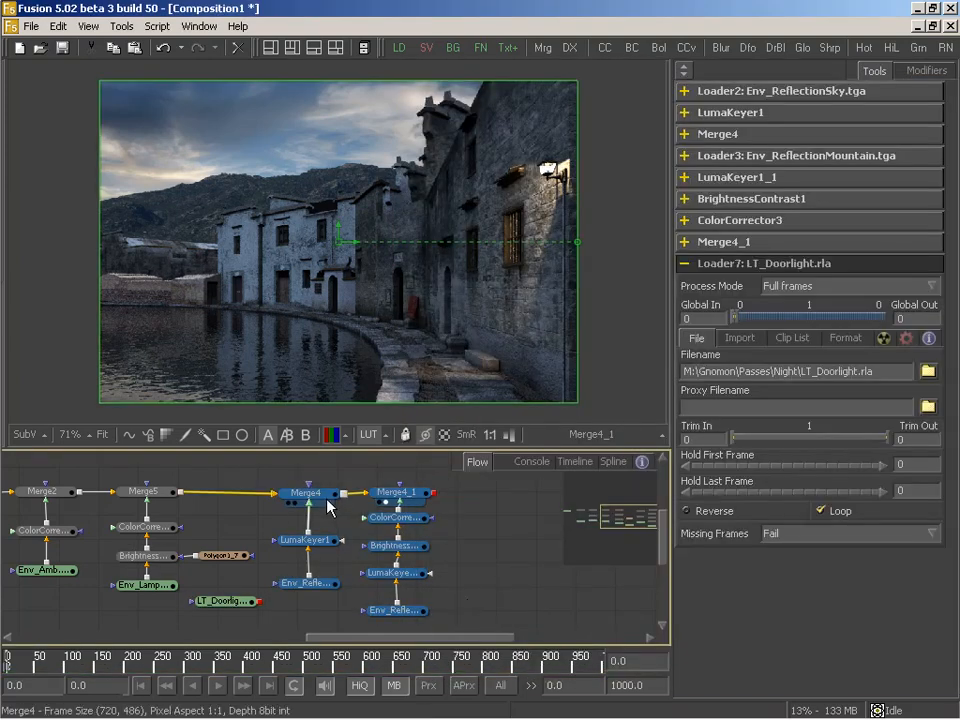
drag(336, 493, 488, 499)
drag(251, 604, 335, 495)
click(350, 588)
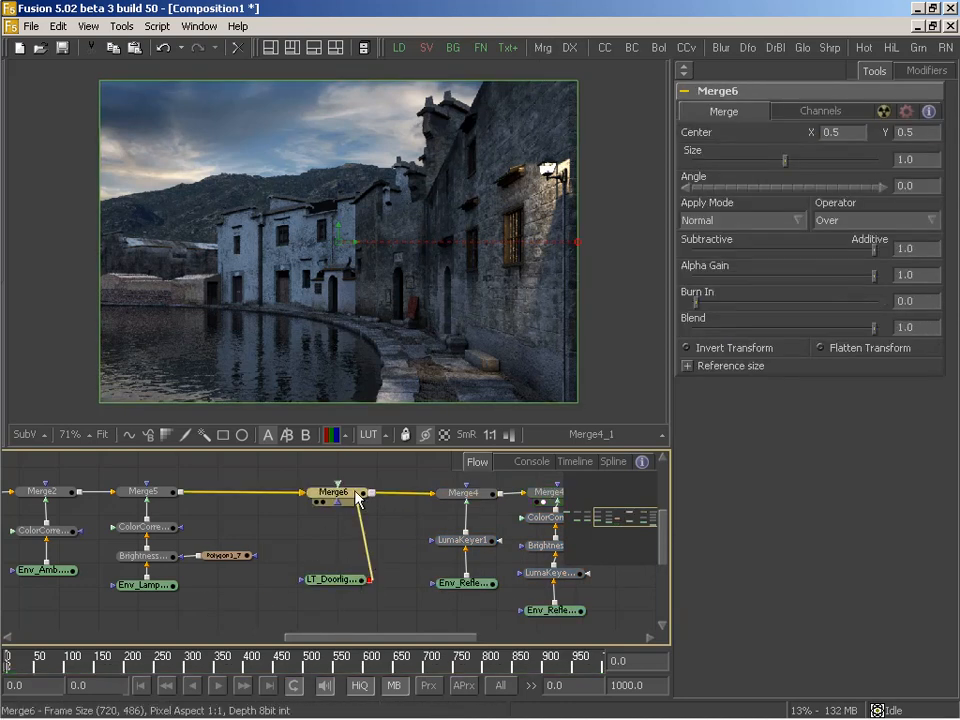
drag(876, 274, 647, 272)
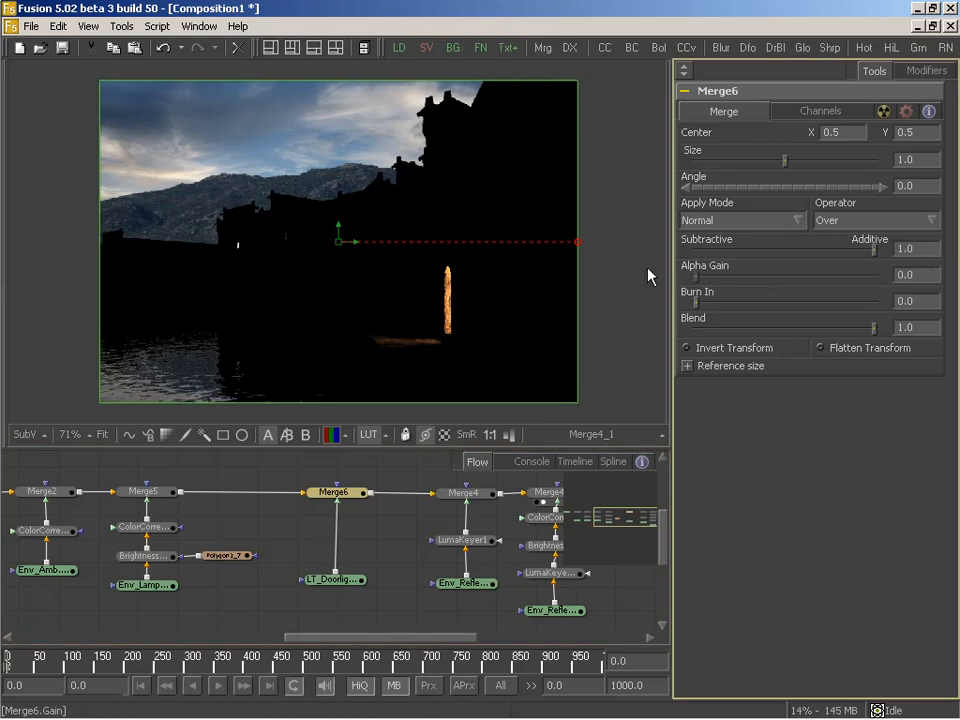
Paste a copy of the lamp pass's Color Corrector onto the door light pass, with saturation about 0.832 and gain about 0.705
click(158, 528)
right_click(337, 536)
click(362, 503)
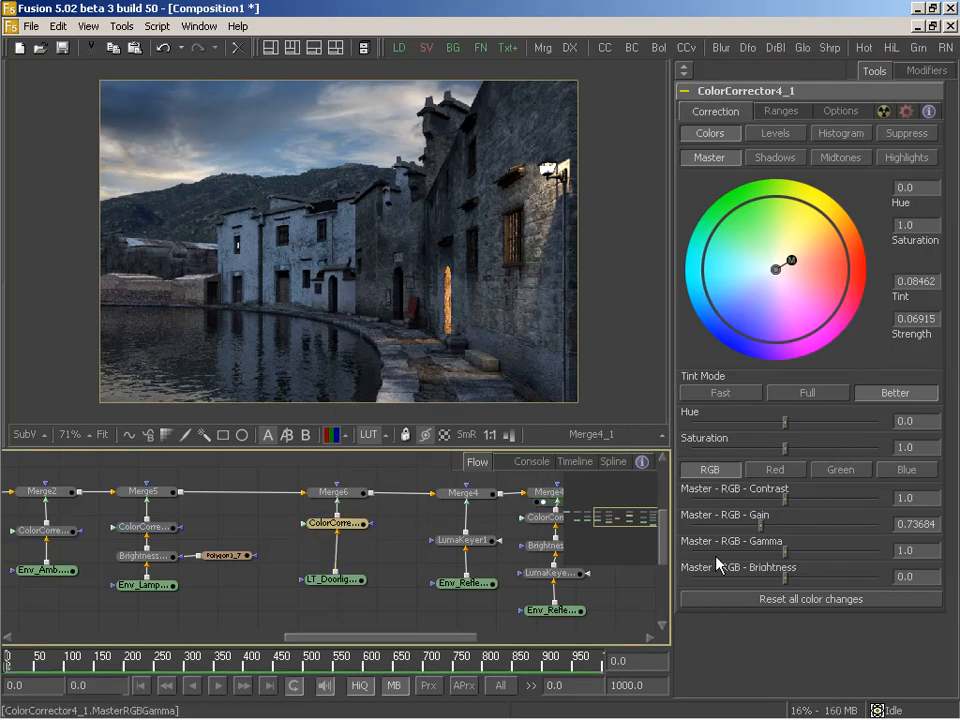
drag(784, 446, 765, 445)
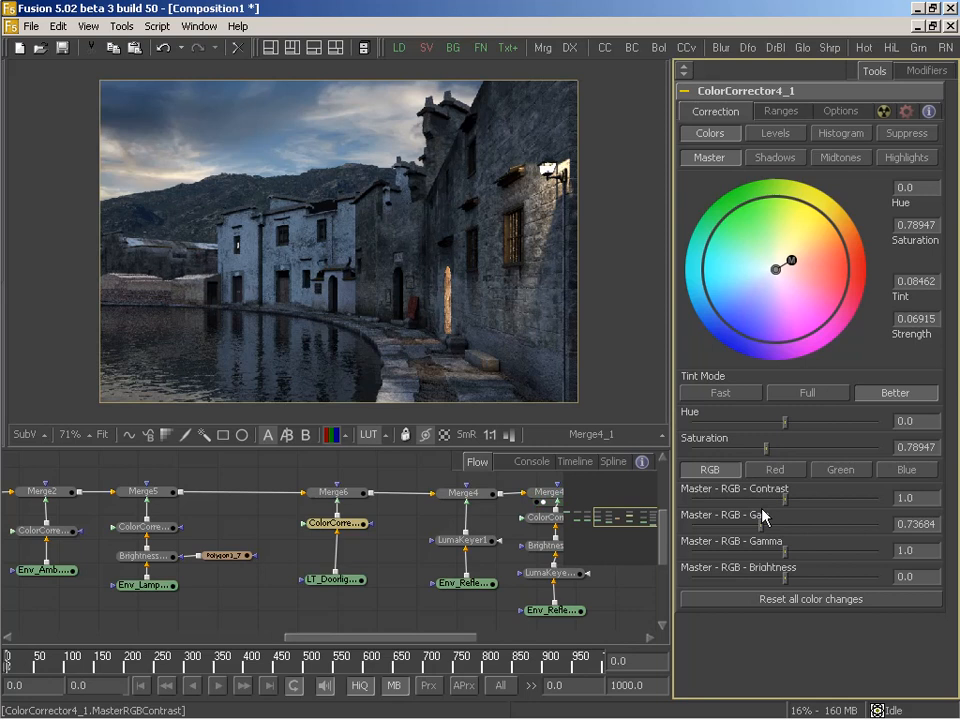
drag(761, 523, 748, 526)
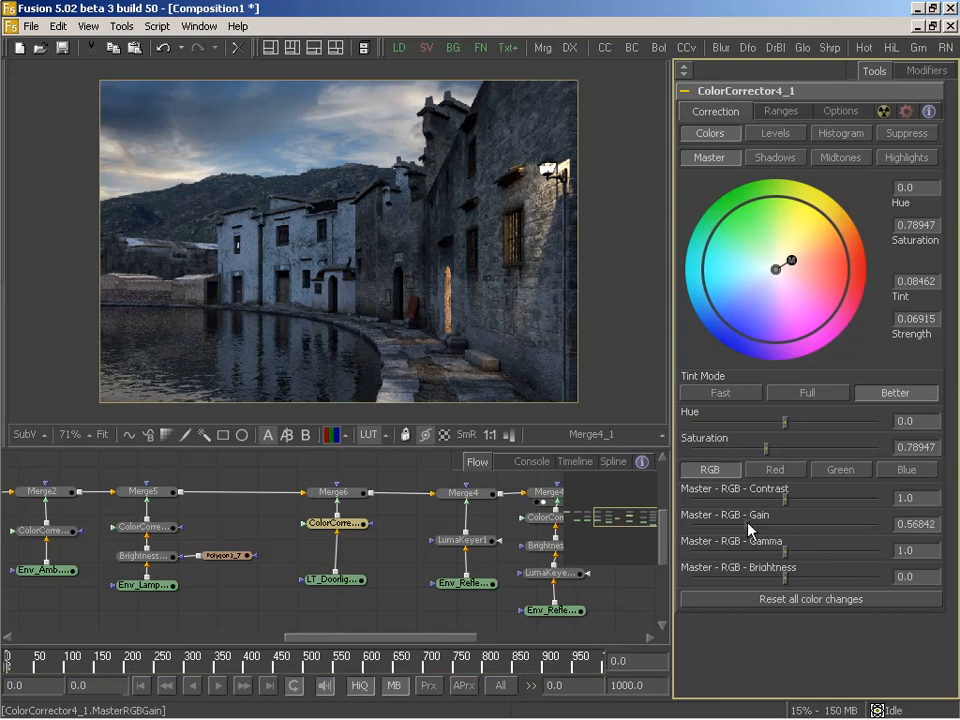
drag(766, 448, 770, 448)
drag(757, 535, 760, 535)
Paste a copy of the lamp pass's Brightness Contrast between LT_Doorlight and its Color Corrector
middle_drag(289, 583, 332, 574)
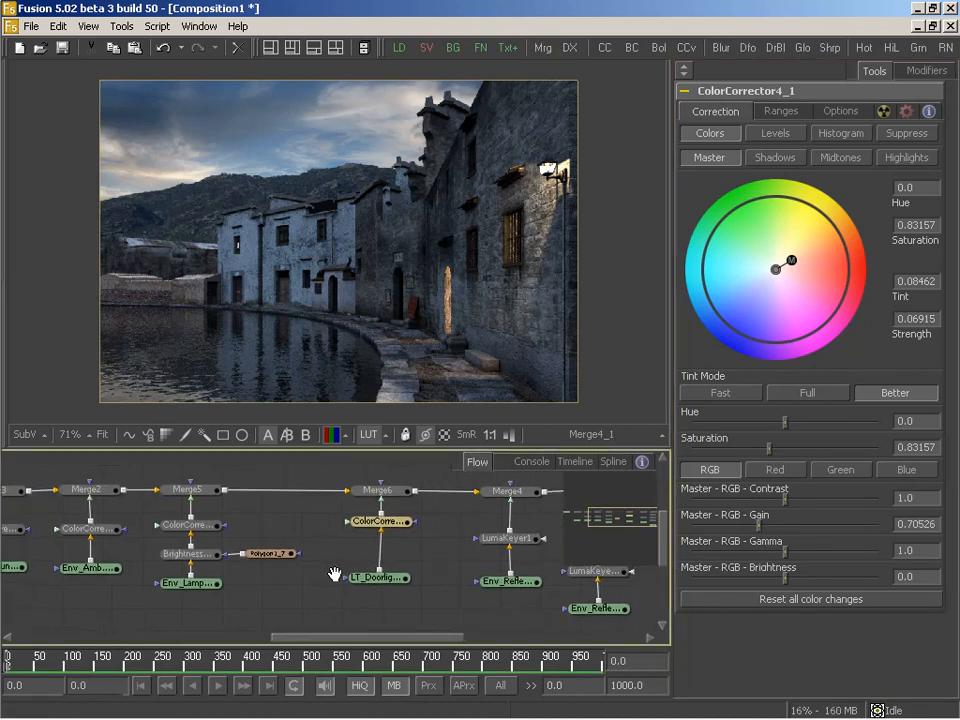
middle_drag(459, 531, 420, 535)
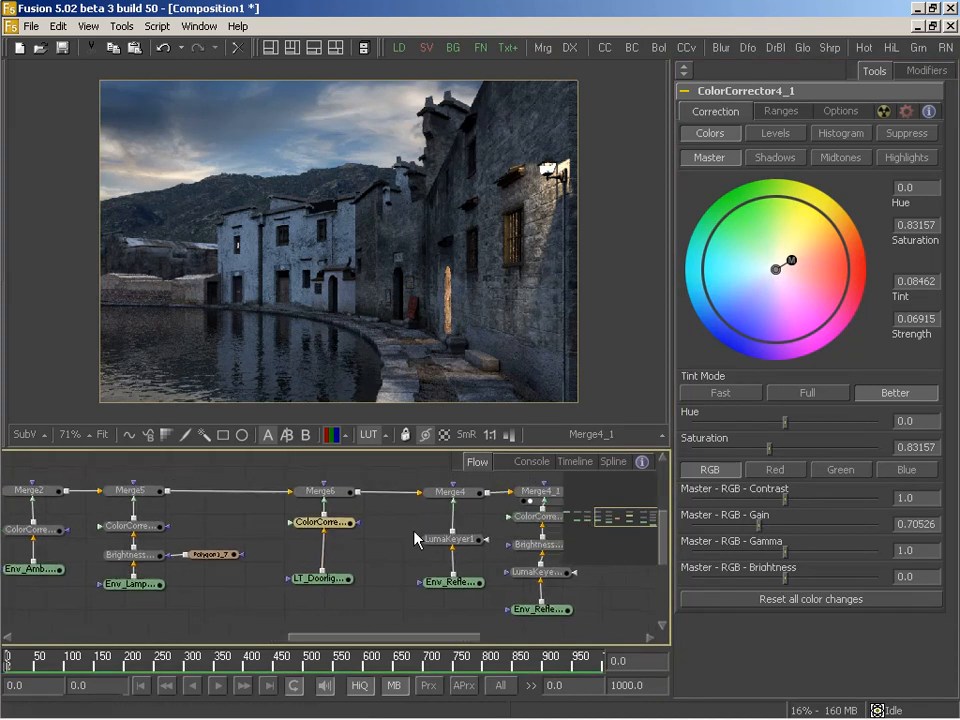
middle_drag(312, 567, 331, 569)
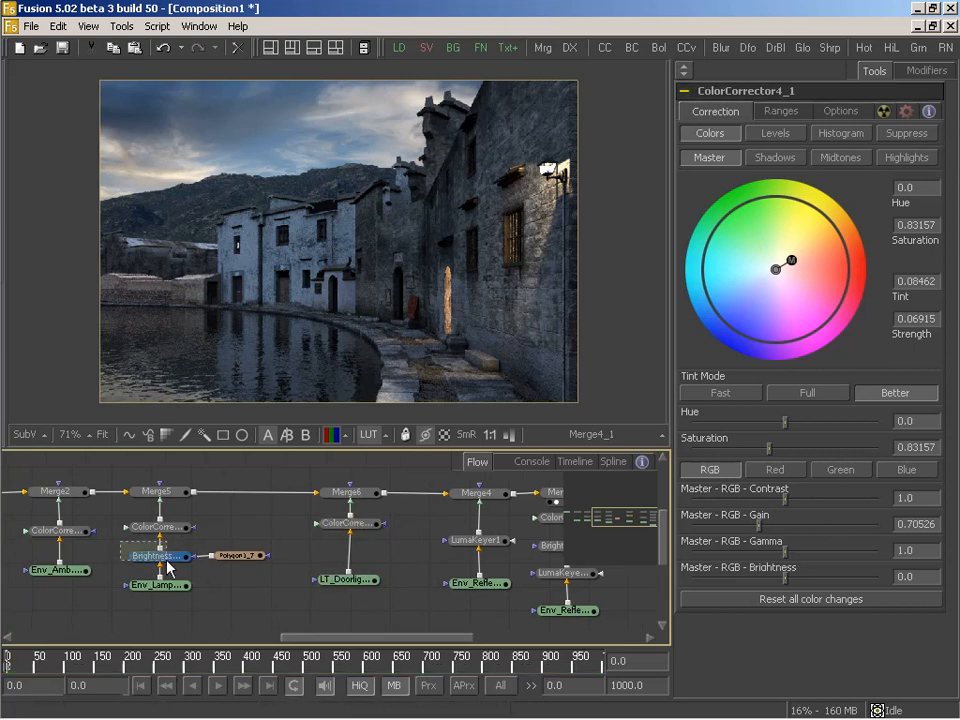
click(168, 556)
right_click(346, 556)
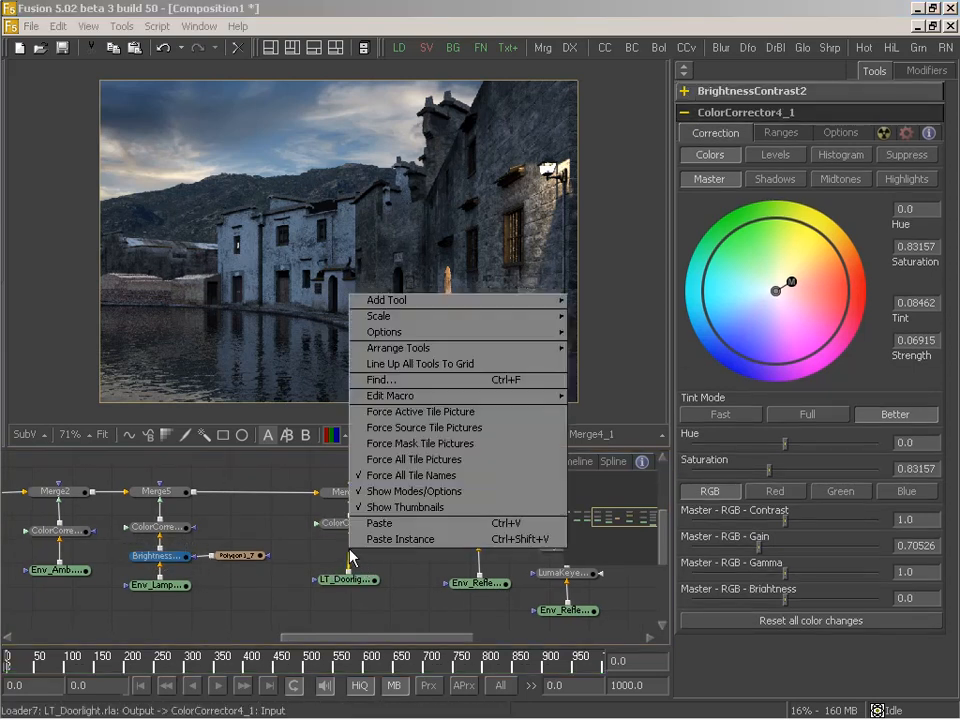
click(365, 521)
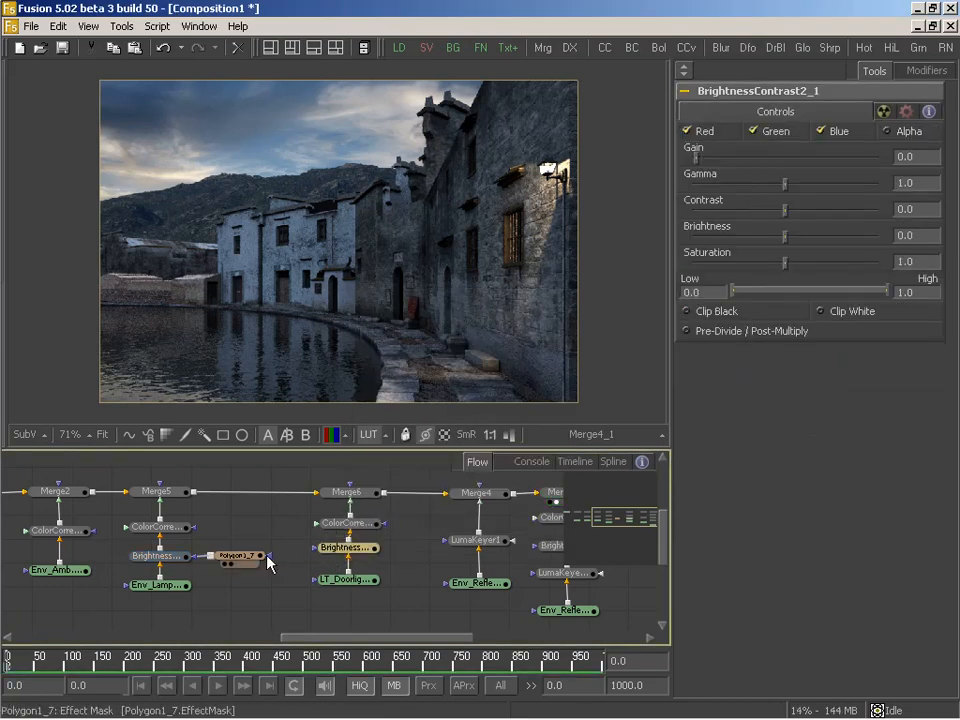
Connect the lamp pass's polygon mask to the door light's Brightness Contrast and place the mask node between both branches
drag(214, 558, 363, 565)
drag(245, 556, 247, 576)
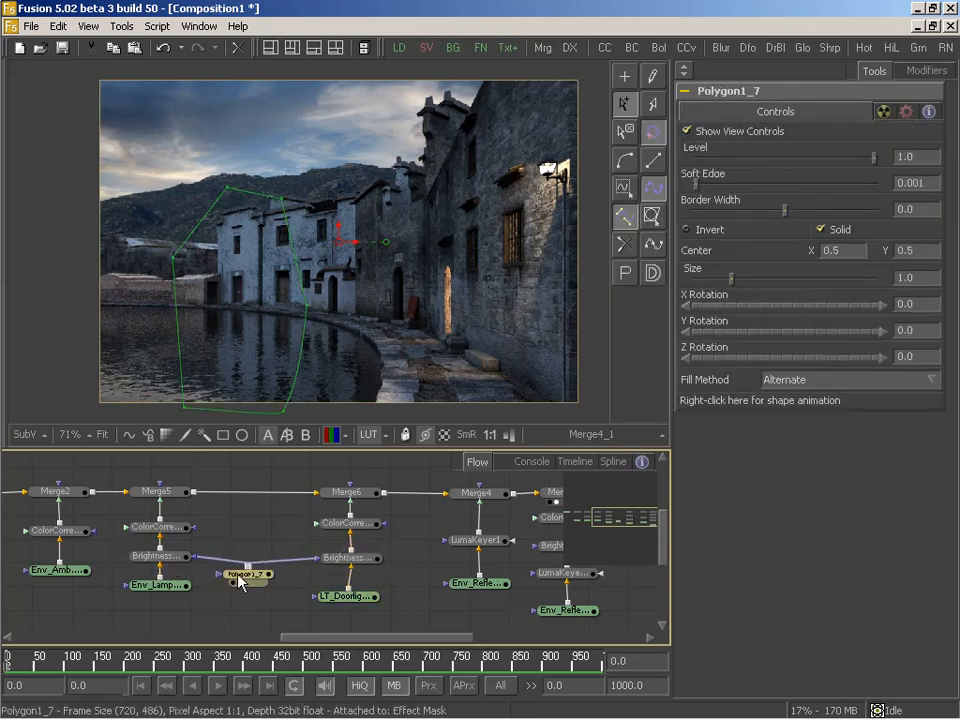
middle_drag(433, 572, 406, 585)
click(374, 572)
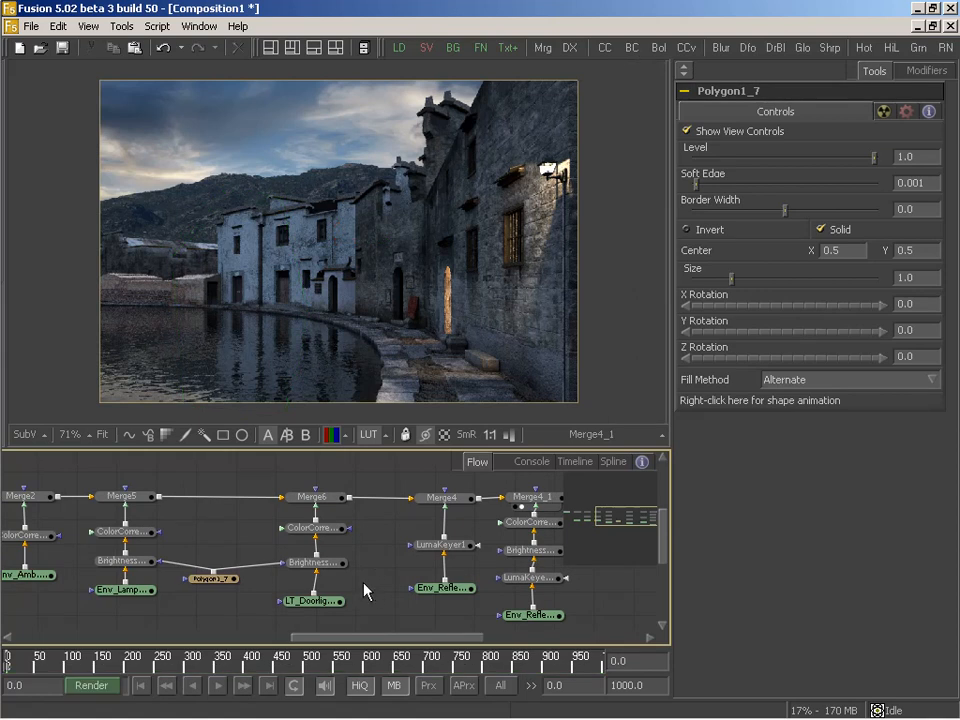
Give the ambient pass's Color Corrector a slight blue tint of strength about 0.024 and a gain of about 0.558
middle_drag(375, 579, 513, 580)
middle_drag(300, 586, 424, 583)
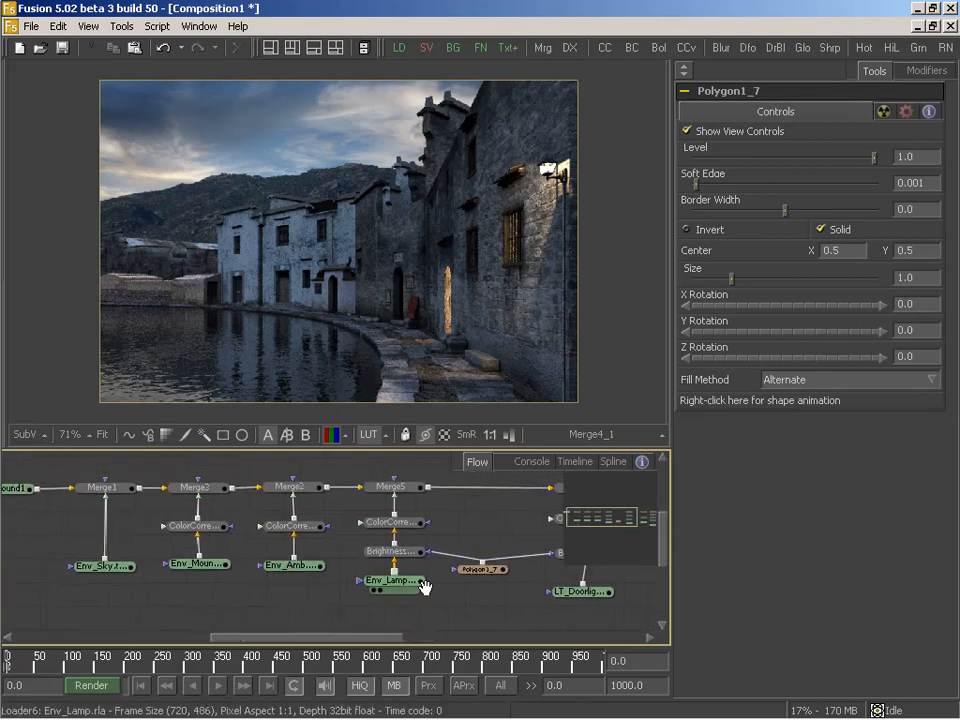
click(296, 532)
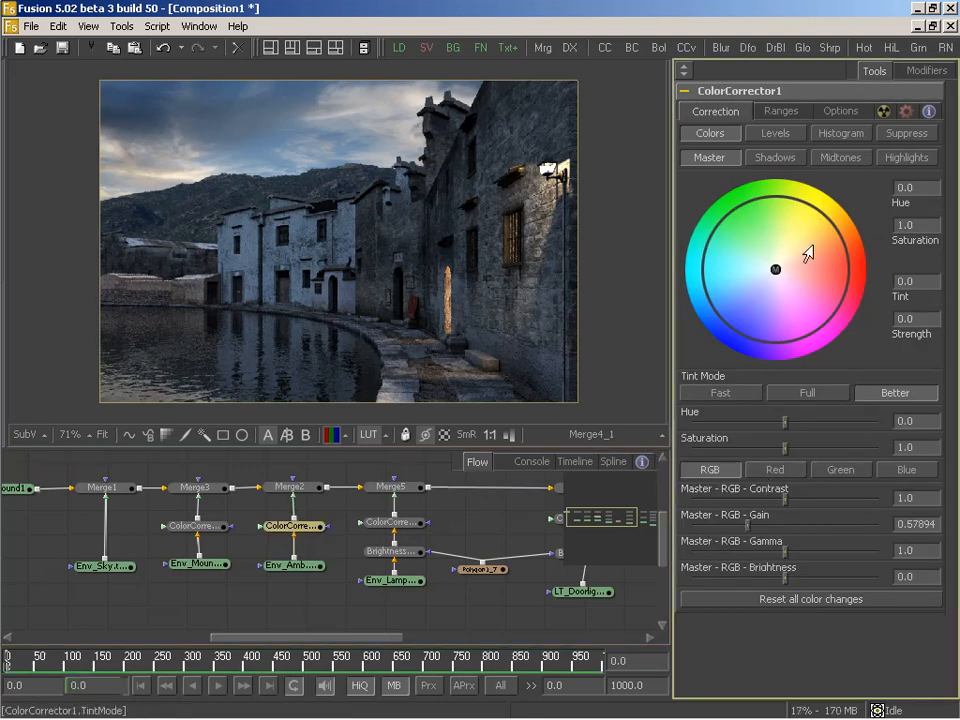
drag(773, 273, 762, 276)
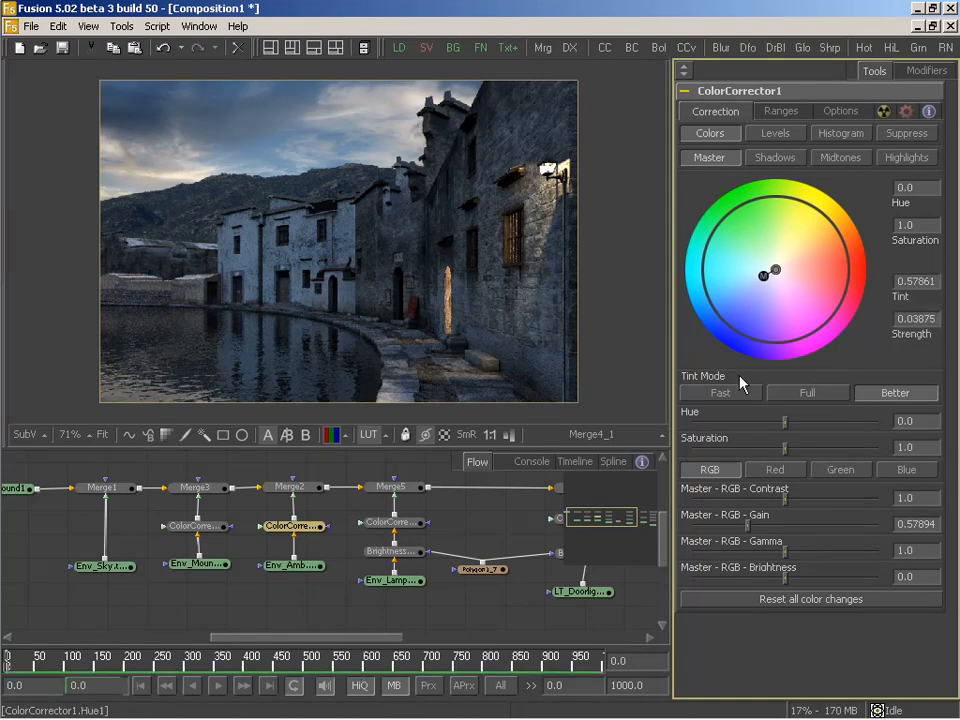
drag(745, 528, 743, 528)
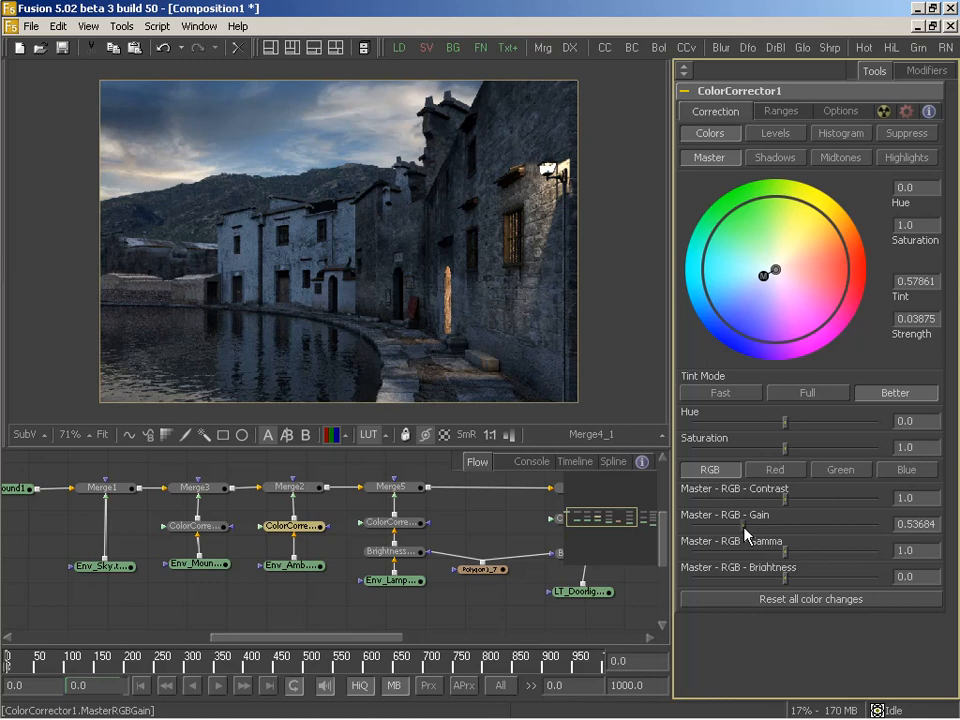
drag(758, 272, 767, 275)
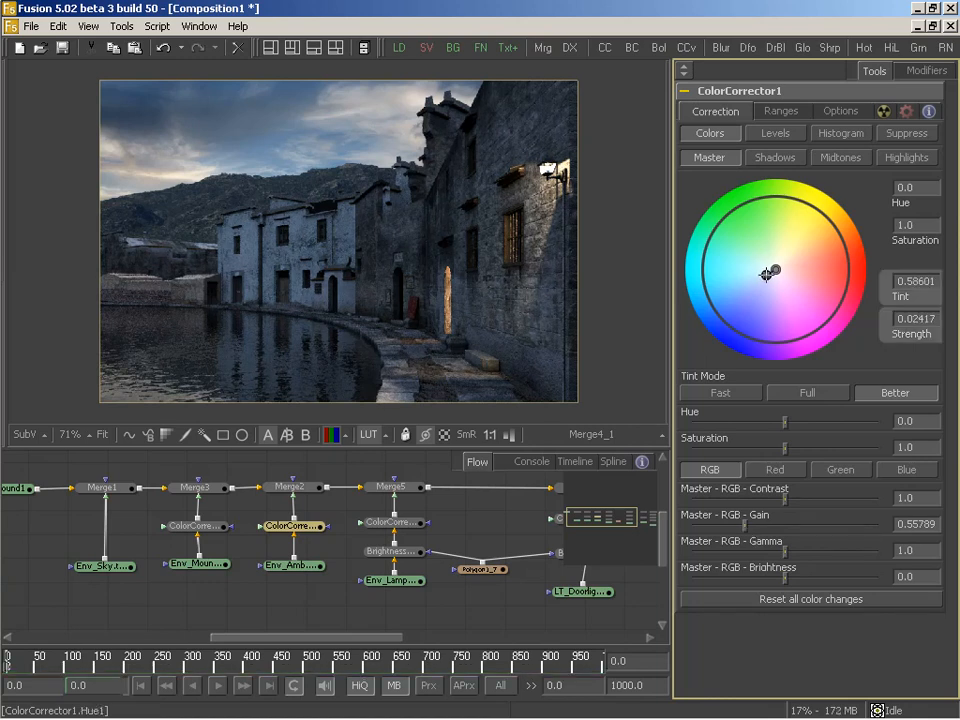
Set the door light pass's Color Corrector to saturation about 0.905 and gain about 0.674
middle_drag(442, 556, 388, 565)
click(382, 561)
click(378, 524)
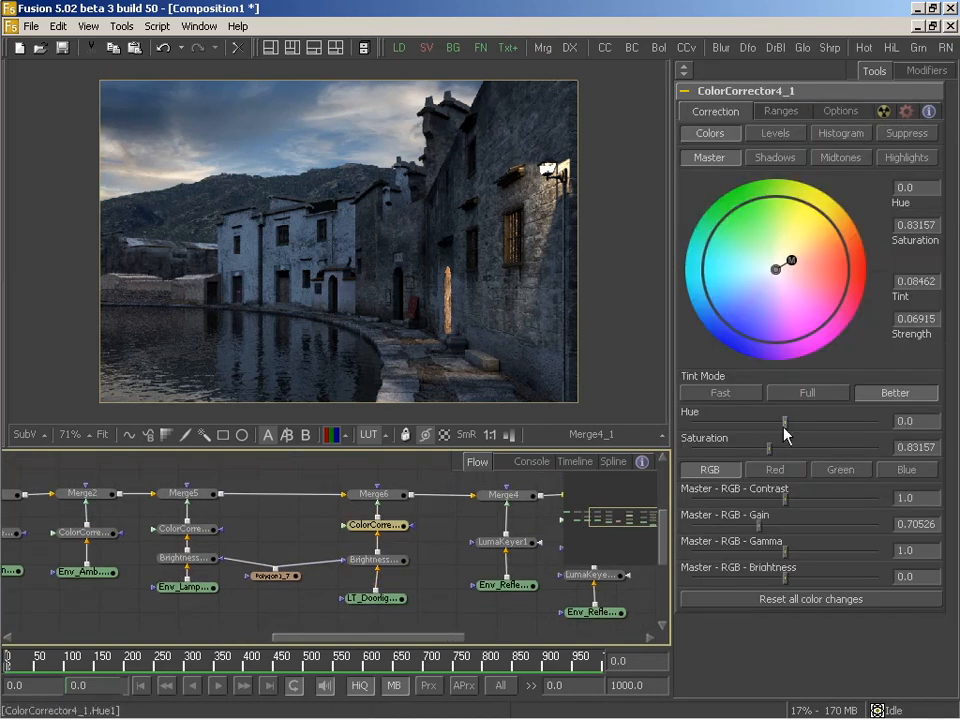
drag(771, 449, 777, 449)
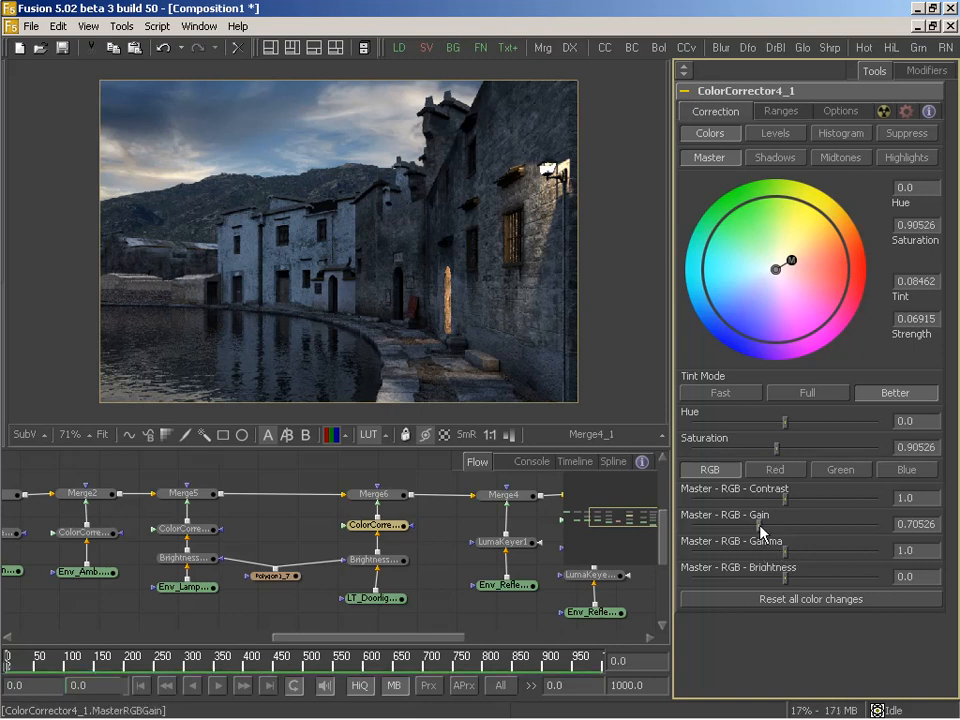
drag(760, 524, 757, 525)
Lower the gain of the lamp pass's Color Corrector to about 0.684
middle_drag(300, 538, 439, 532)
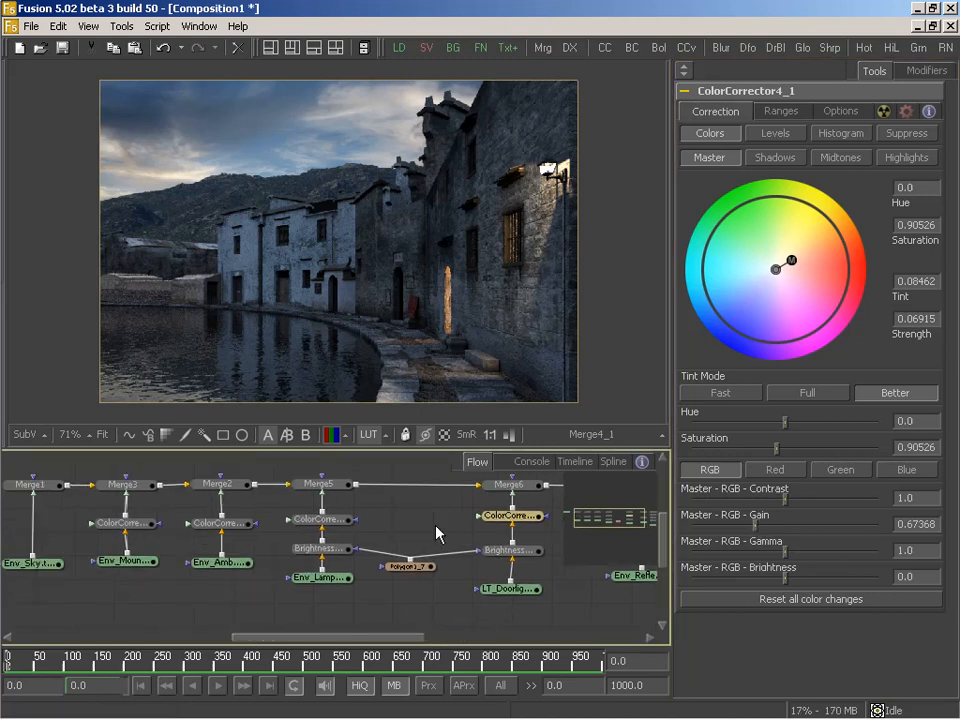
click(320, 522)
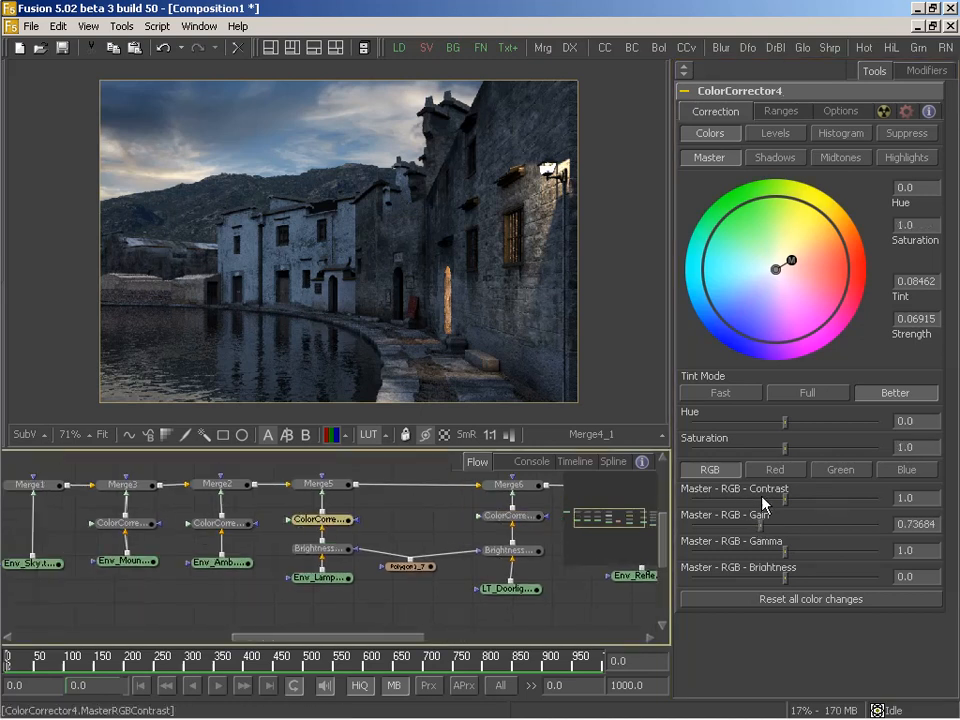
mouse_move(759, 525)
mouse_down()
mouse_move(767, 525)
mouse_move(752, 526)
mouse_move(757, 532)
mouse_up()
middle_drag(220, 564, 394, 573)
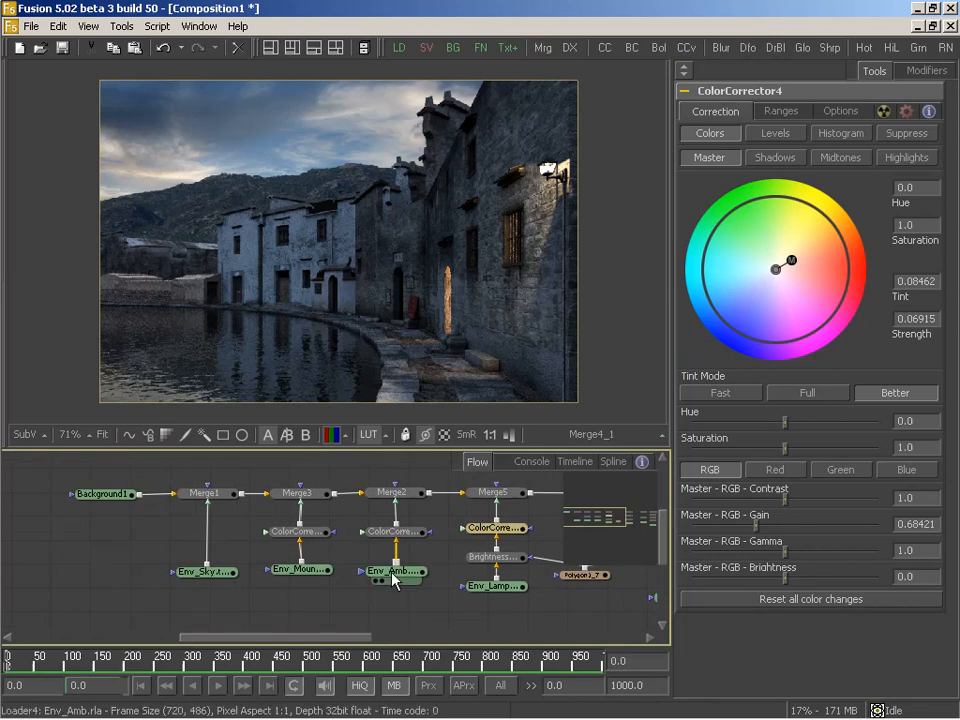
Set the mountain pass's Color Corrector to a gain of about 0.589 and a blue tint strength of about 0.120
click(305, 533)
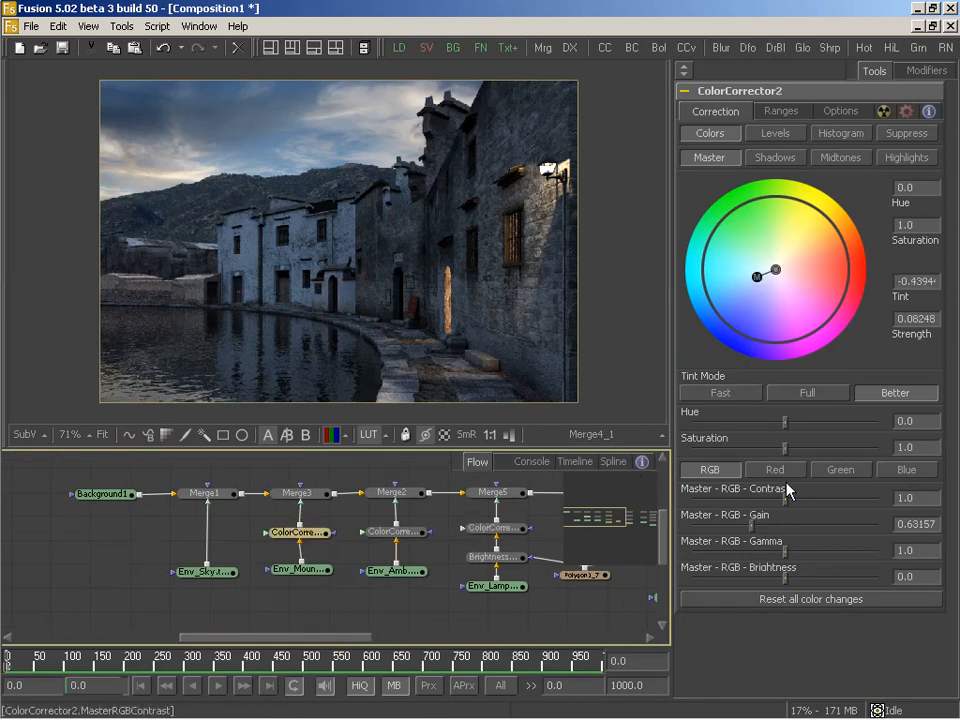
drag(750, 528, 749, 527)
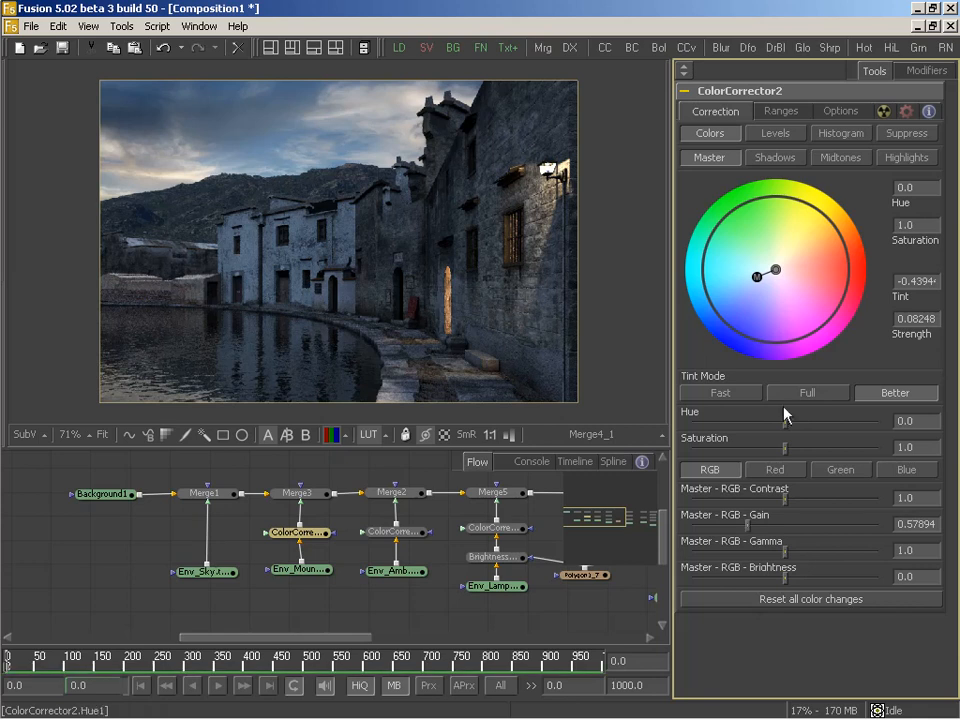
drag(756, 285, 753, 281)
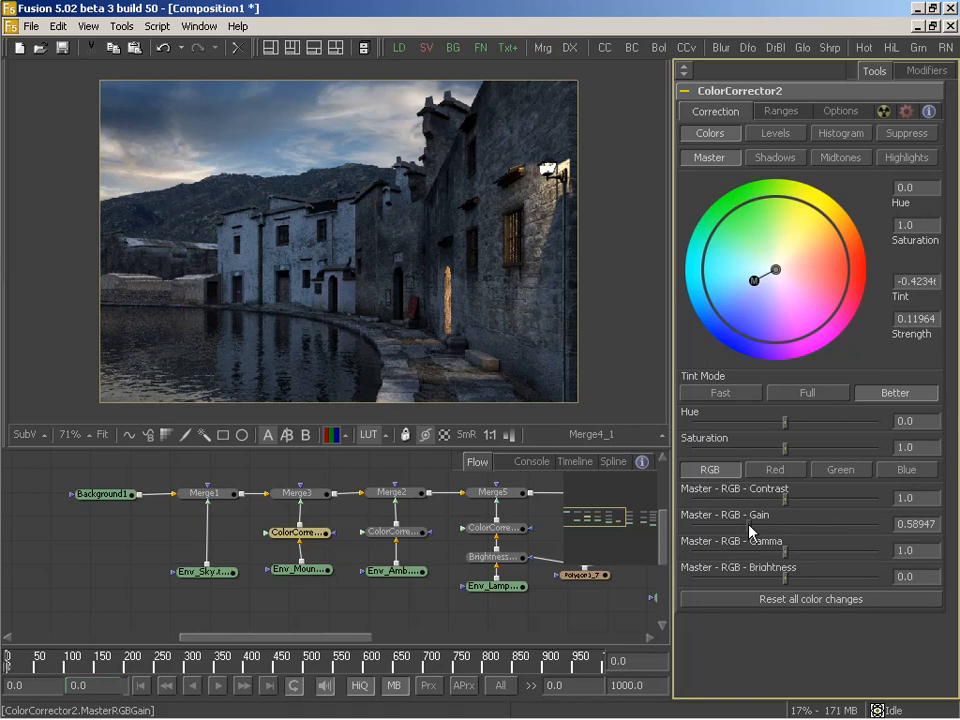
Enlarge the flow area and display the sky and background merge in the viewer
middle_drag(424, 561, 360, 563)
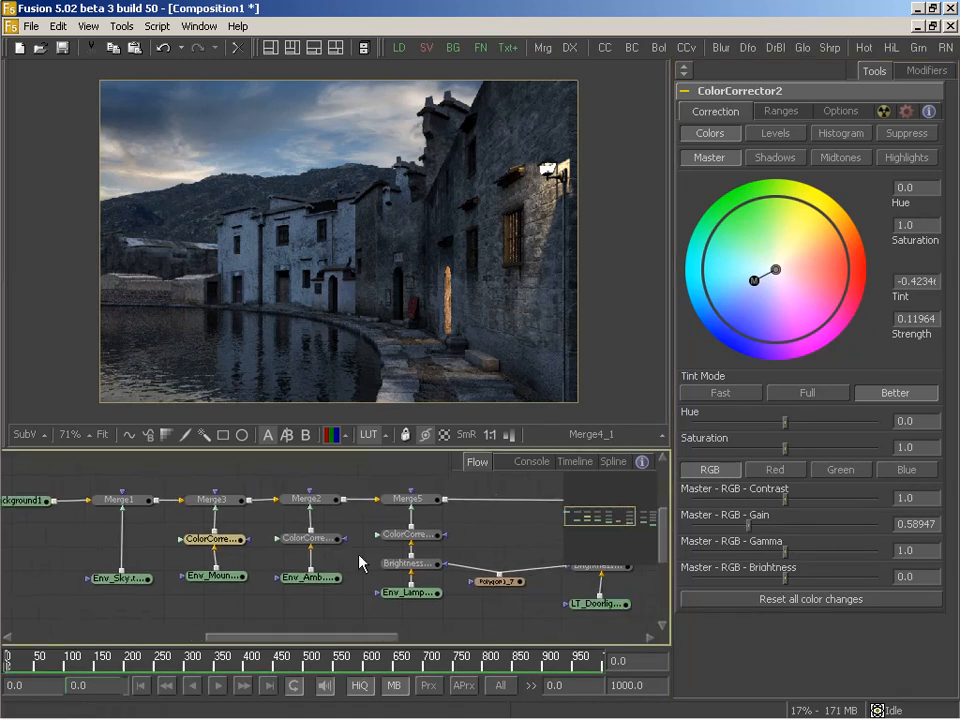
middle_drag(514, 548, 392, 555)
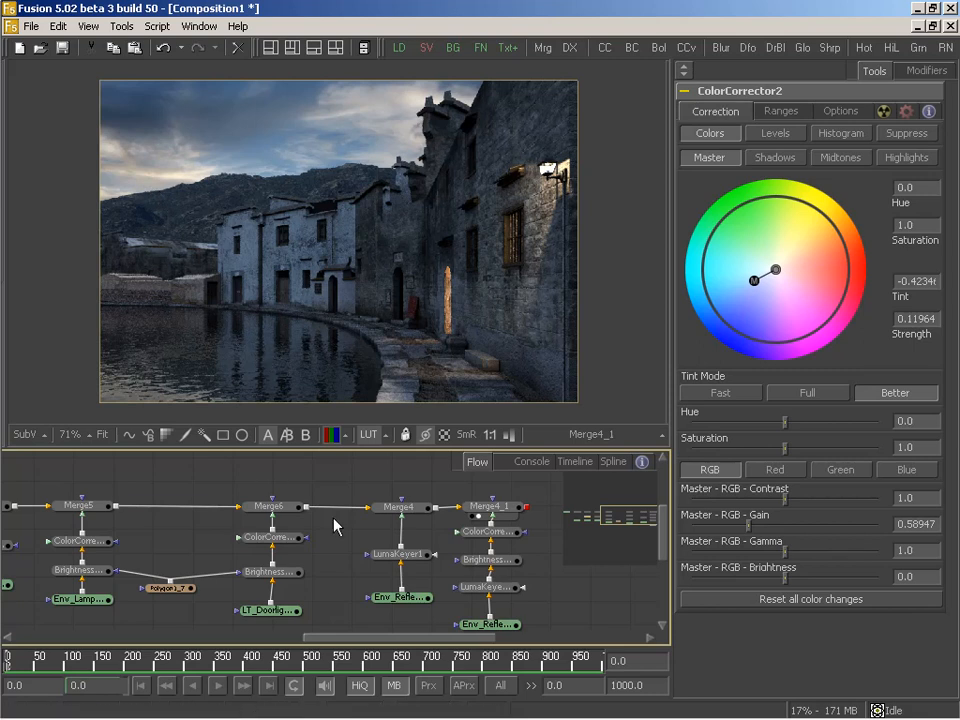
middle_drag(272, 517, 294, 524)
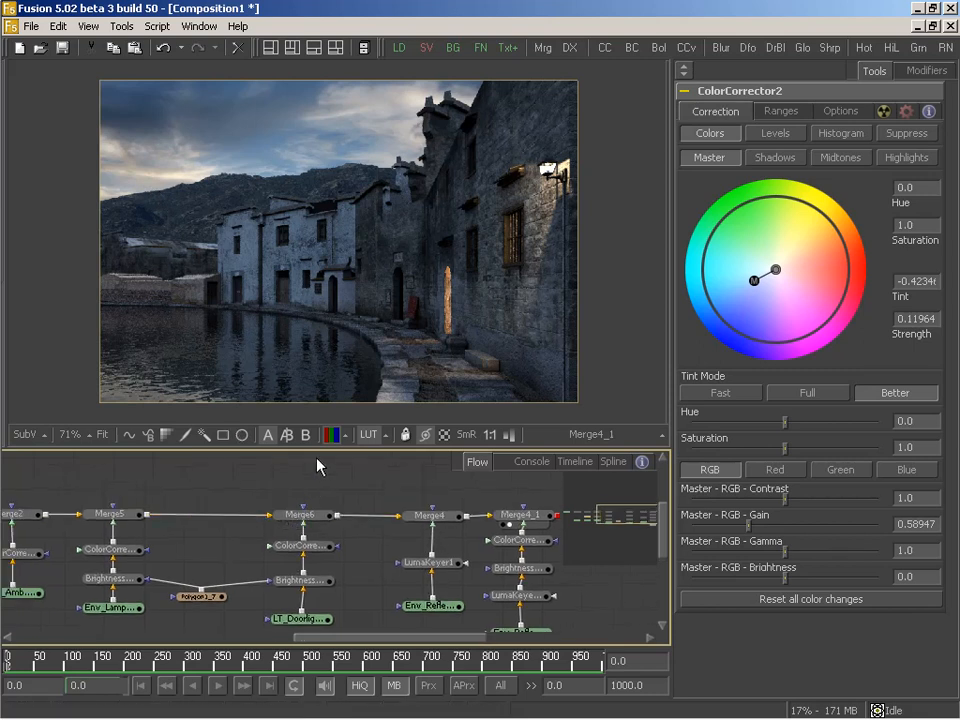
drag(317, 448, 317, 421)
middle_drag(180, 500, 342, 508)
middle_drag(223, 492, 304, 491)
middle_drag(246, 505, 328, 508)
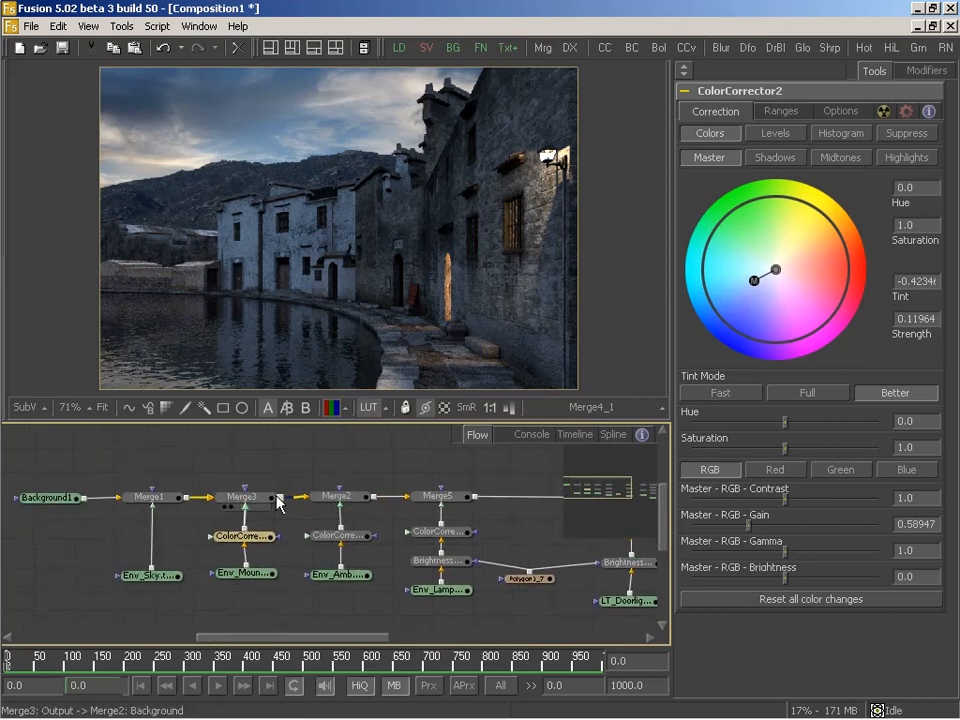
drag(170, 505, 242, 223)
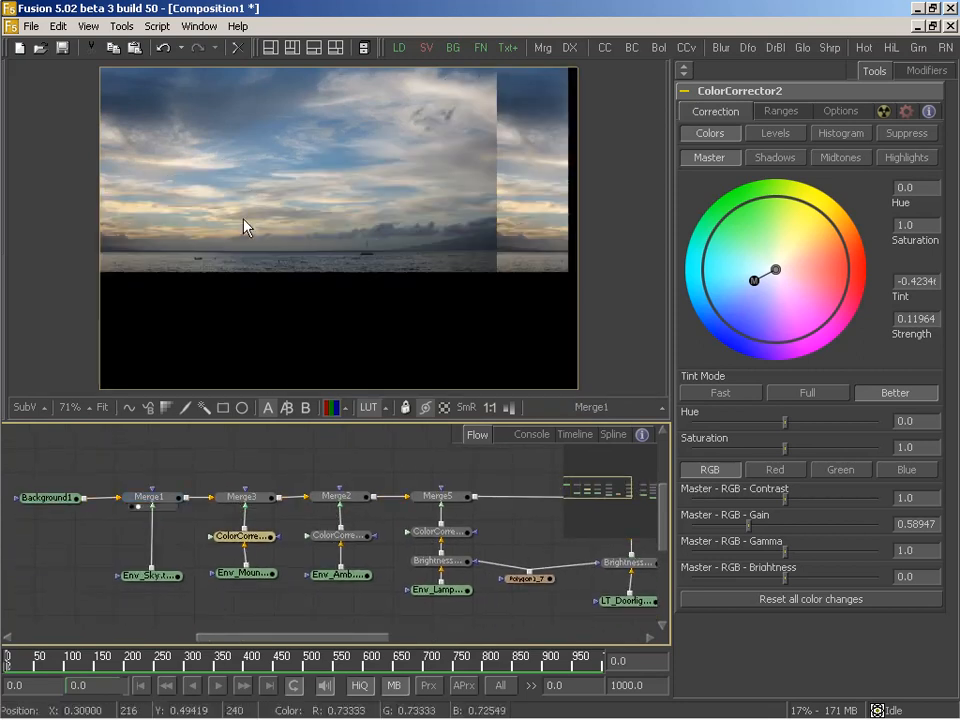
Move the background, the sky loader and their merge farther away from the mountain merge
middle_drag(210, 492, 358, 476)
drag(354, 467, 109, 607)
drag(310, 518, 256, 512)
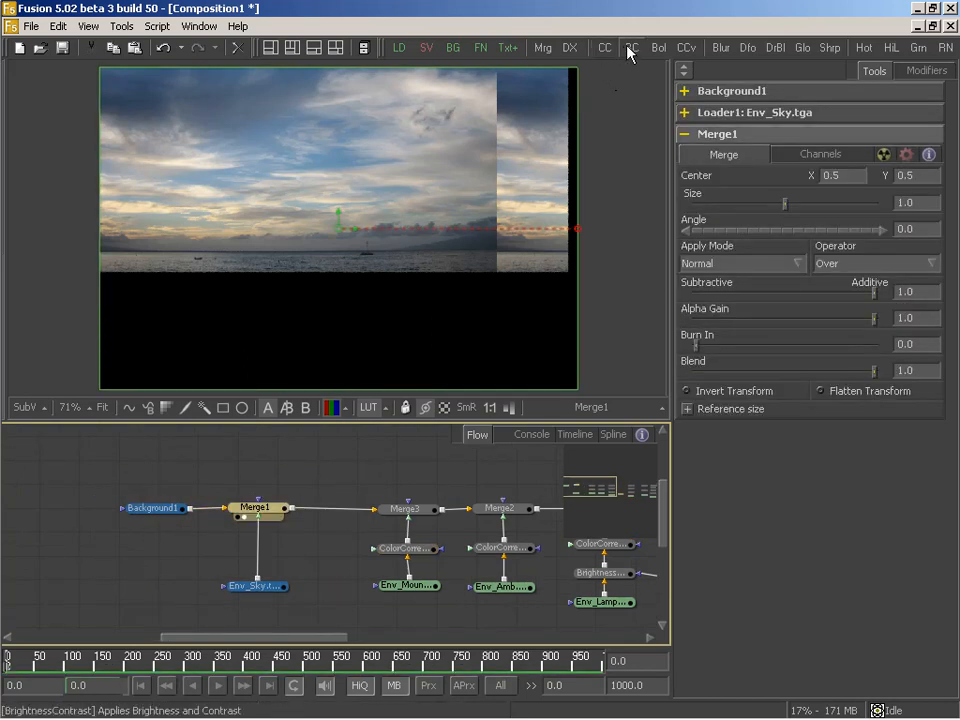
Add a Blur fed by the sky merge's output and set its blur size to about 39.79
drag(720, 47, 437, 446)
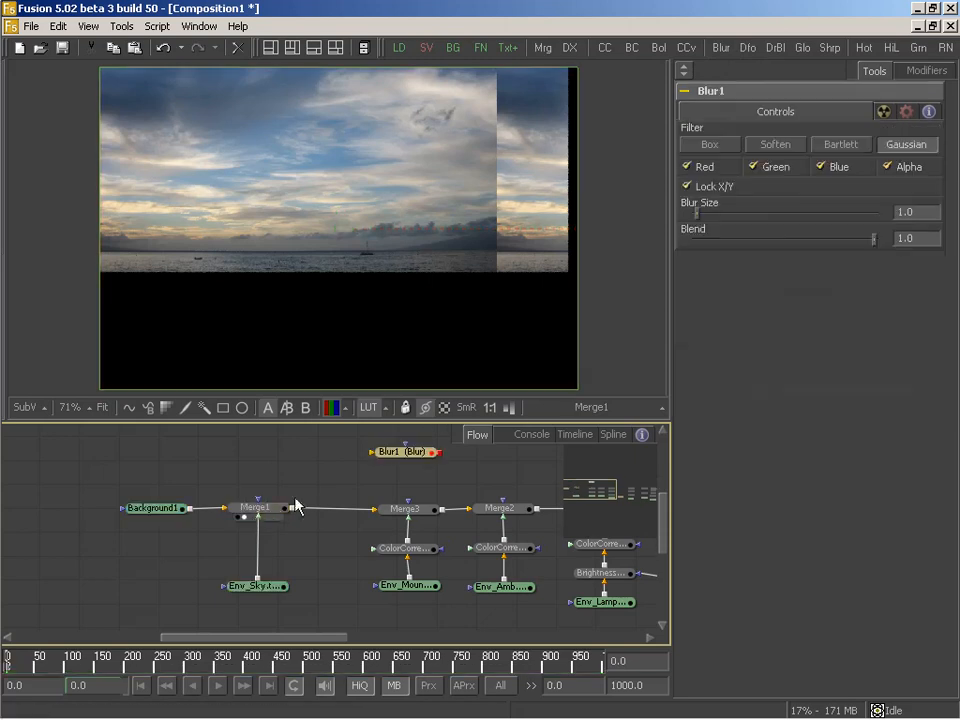
drag(291, 509, 403, 458)
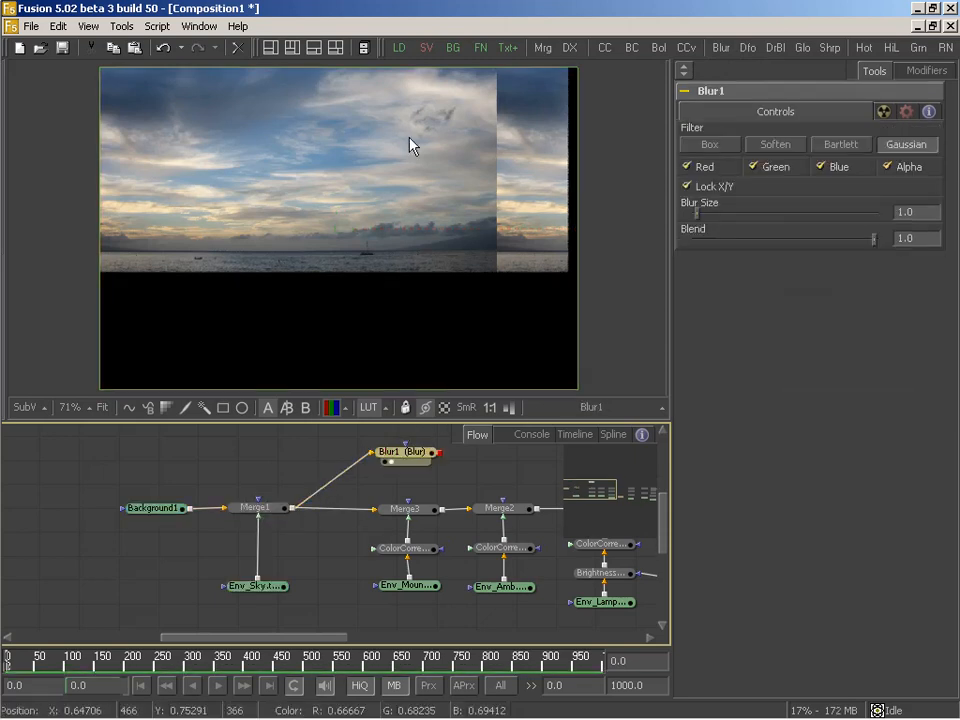
middle_drag(429, 514, 331, 527)
drag(697, 214, 768, 215)
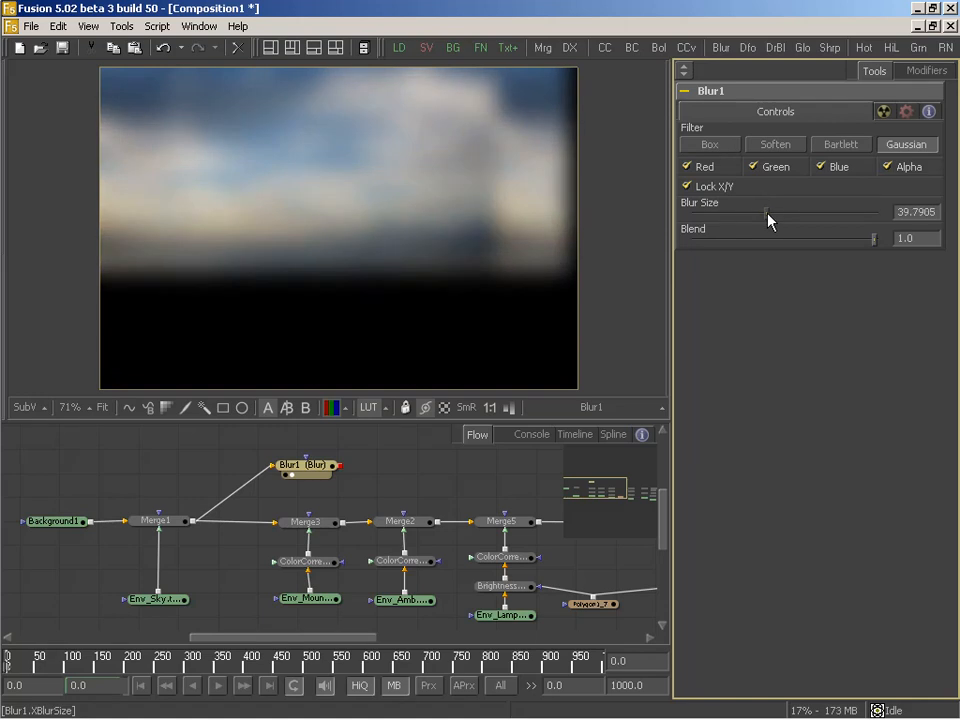
Place the Blur node farther along above the merge chain and display the door light merge (Merge6)
middle_drag(381, 484, 216, 514)
drag(157, 513, 409, 481)
middle_drag(438, 577, 195, 532)
drag(290, 517, 293, 323)
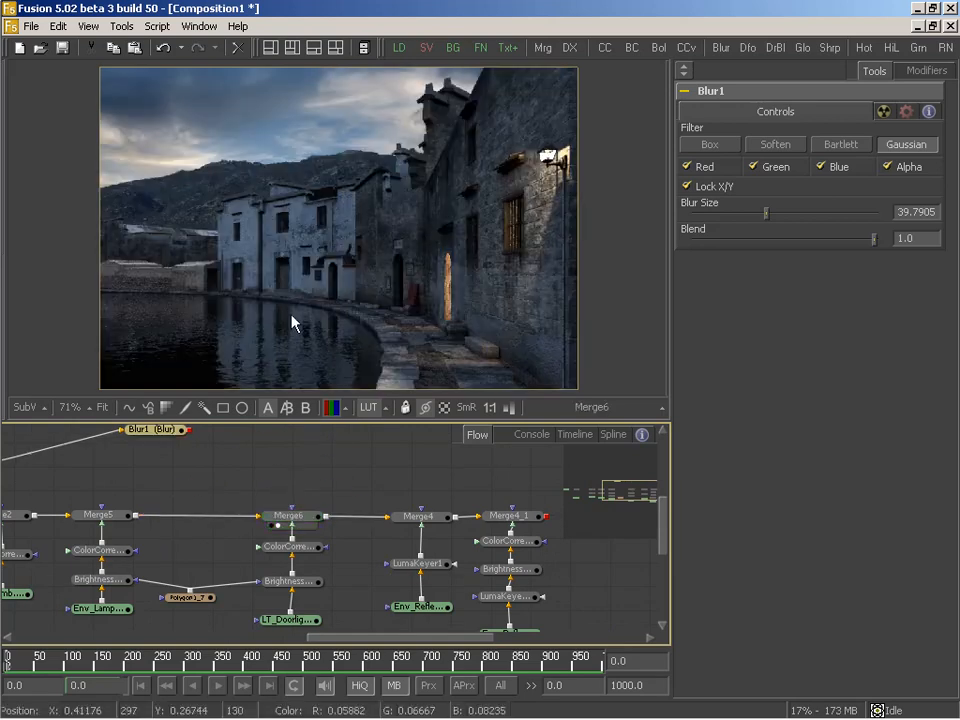
Move both reflection branches with their merges farther away from the door light merge
middle_drag(384, 523, 413, 513)
drag(418, 499, 615, 660)
drag(452, 509, 551, 500)
middle_drag(482, 547, 419, 597)
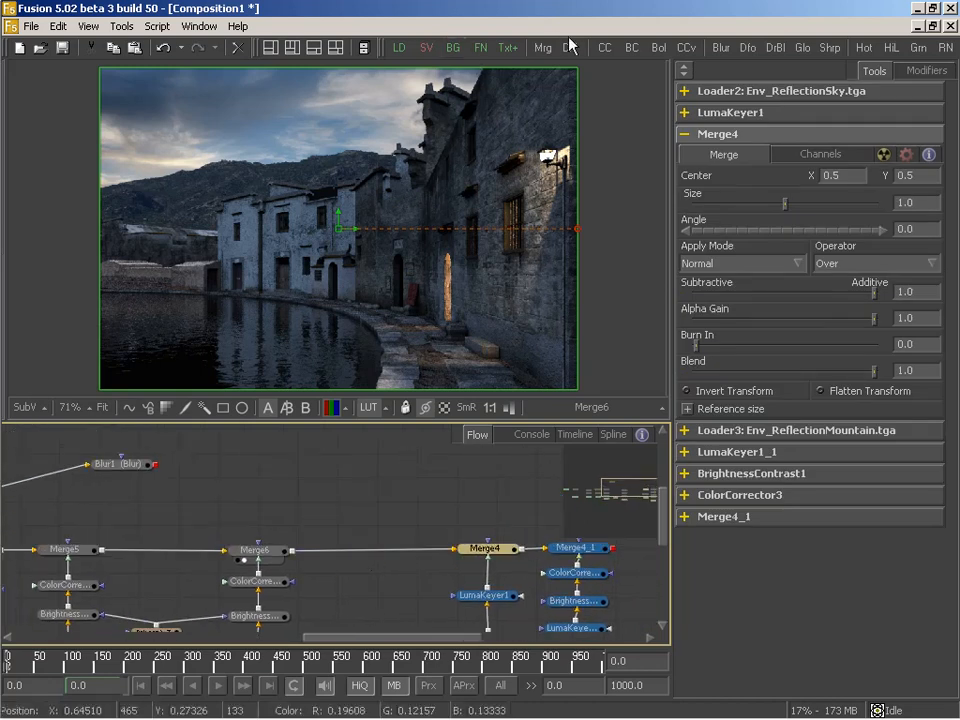
Insert a merge between Merge6 and Merge4, connect the blurred sky as its foreground and display it
drag(542, 47, 354, 555)
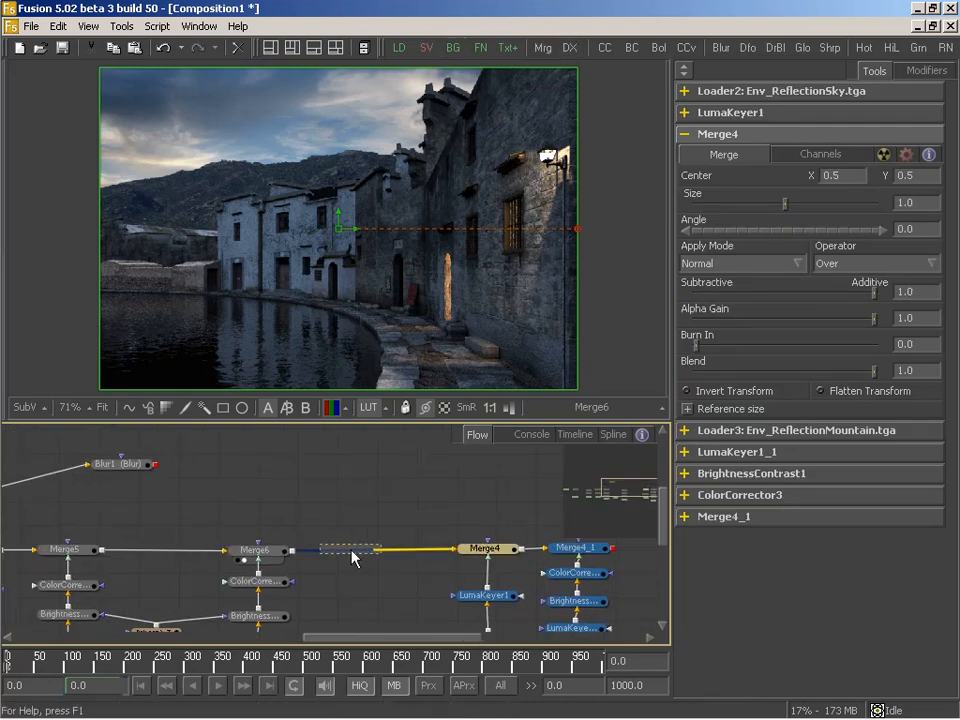
drag(155, 465, 362, 560)
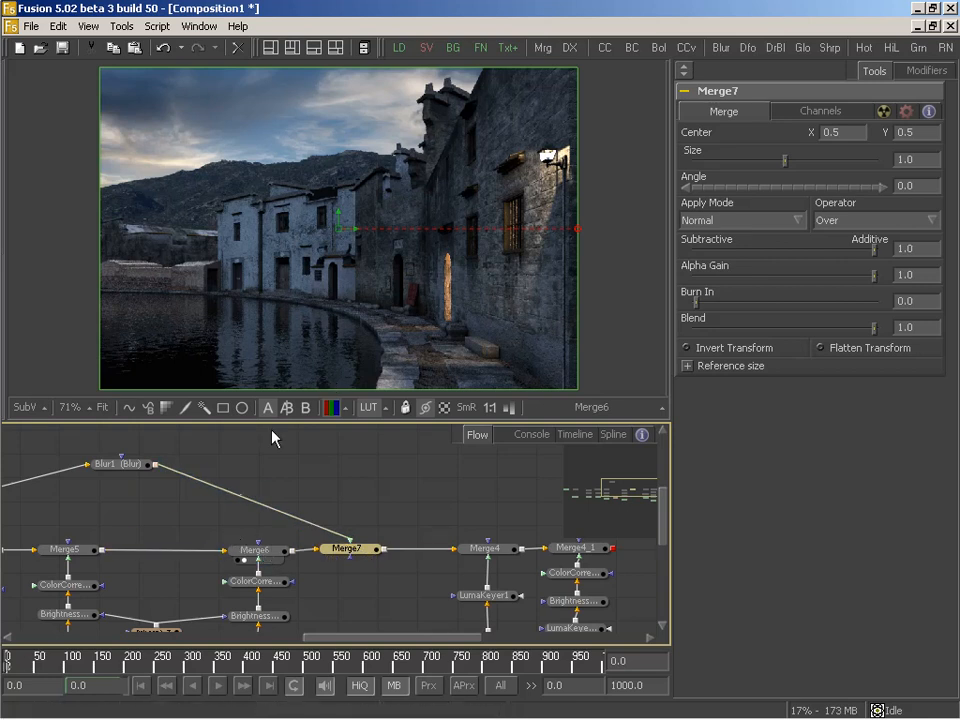
key(1)
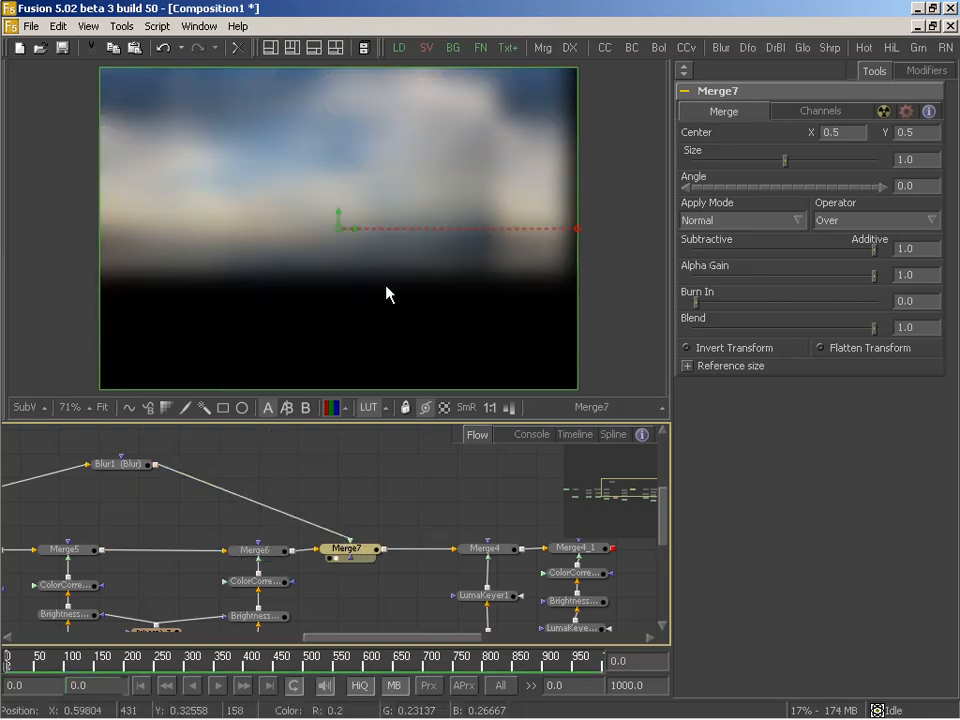
Display the door light merge's result again to check the composite without the blurred sky
middle_drag(214, 514, 278, 508)
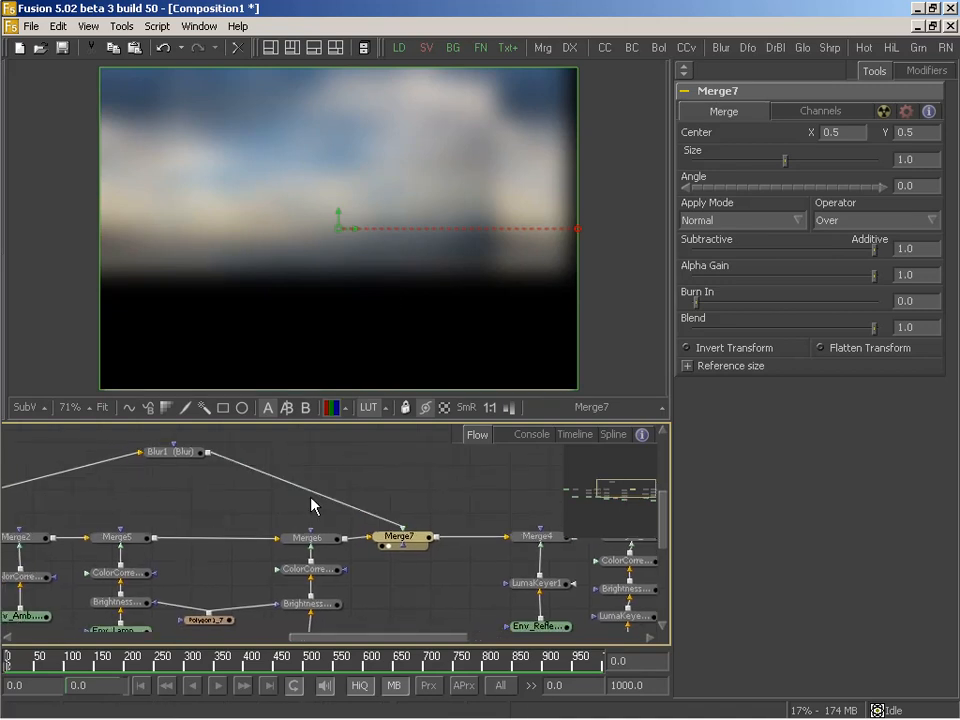
middle_drag(276, 524, 400, 508)
middle_drag(324, 523, 320, 497)
drag(443, 521, 427, 266)
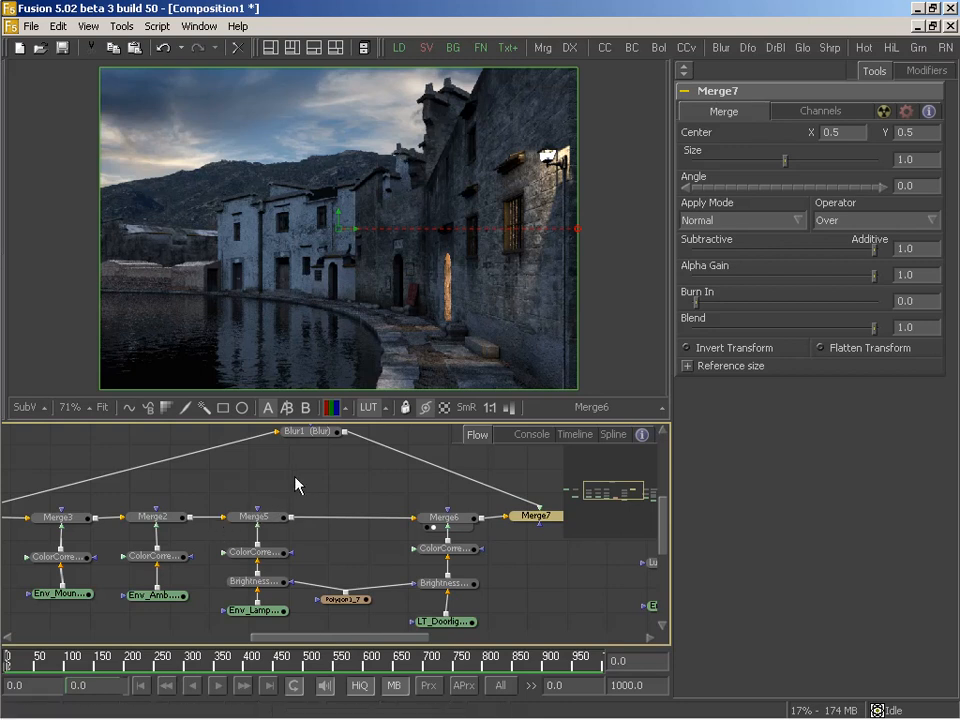
middle_drag(322, 548, 437, 506)
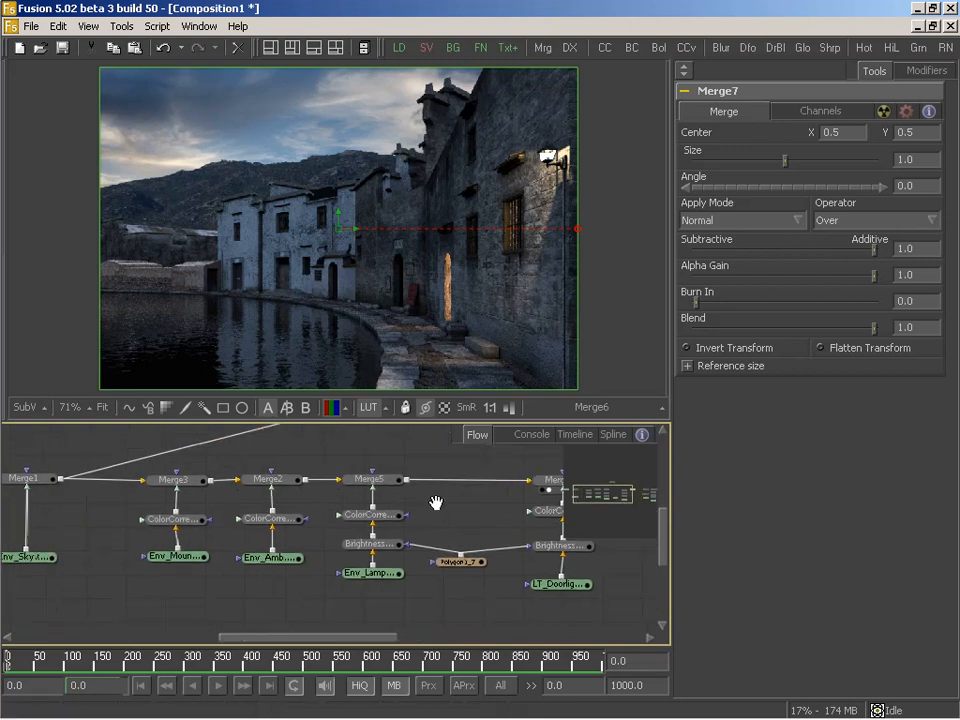
Add a separate merge combining the ambient pass over the mountain pass, and check its color and alpha in the viewer
middle_drag(134, 527, 109, 532)
drag(543, 47, 225, 617)
middle_drag(223, 609, 238, 556)
drag(221, 562, 218, 576)
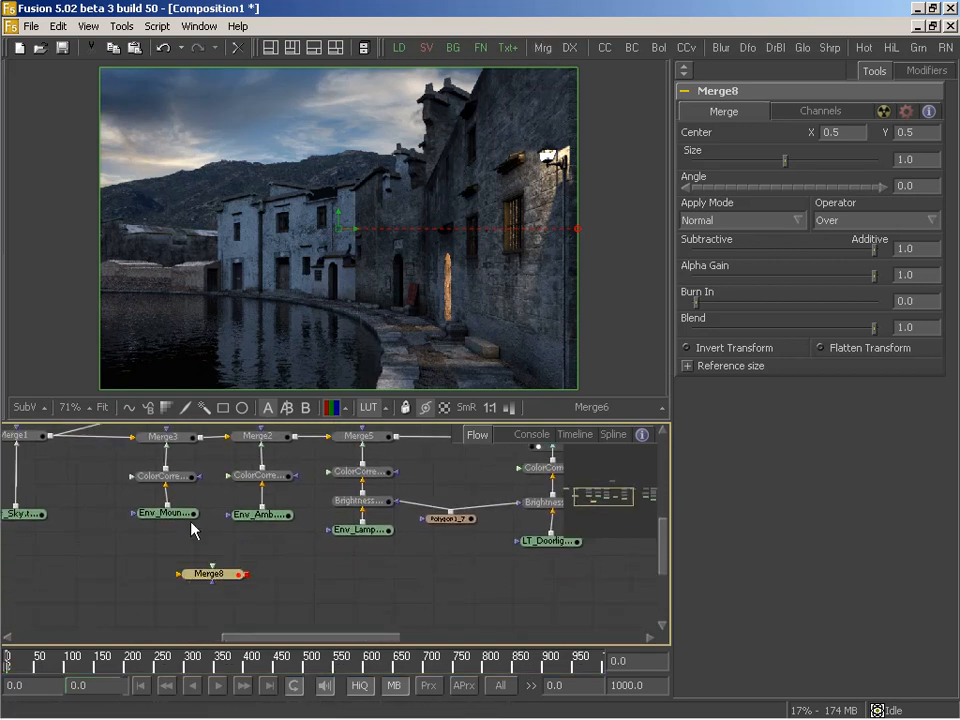
drag(170, 513, 199, 579)
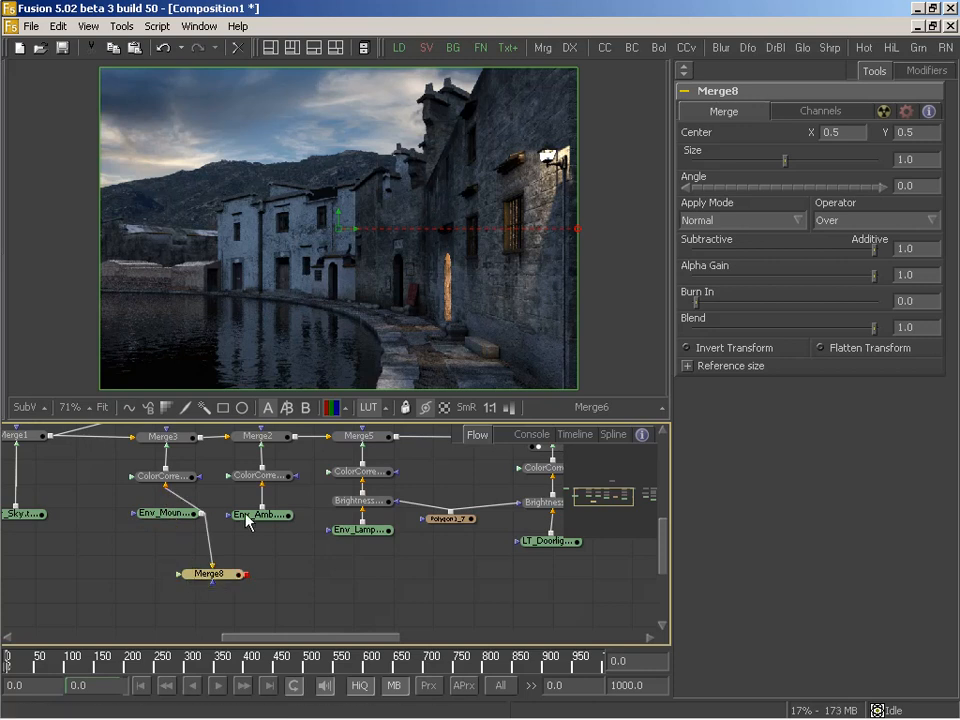
drag(266, 514, 315, 250)
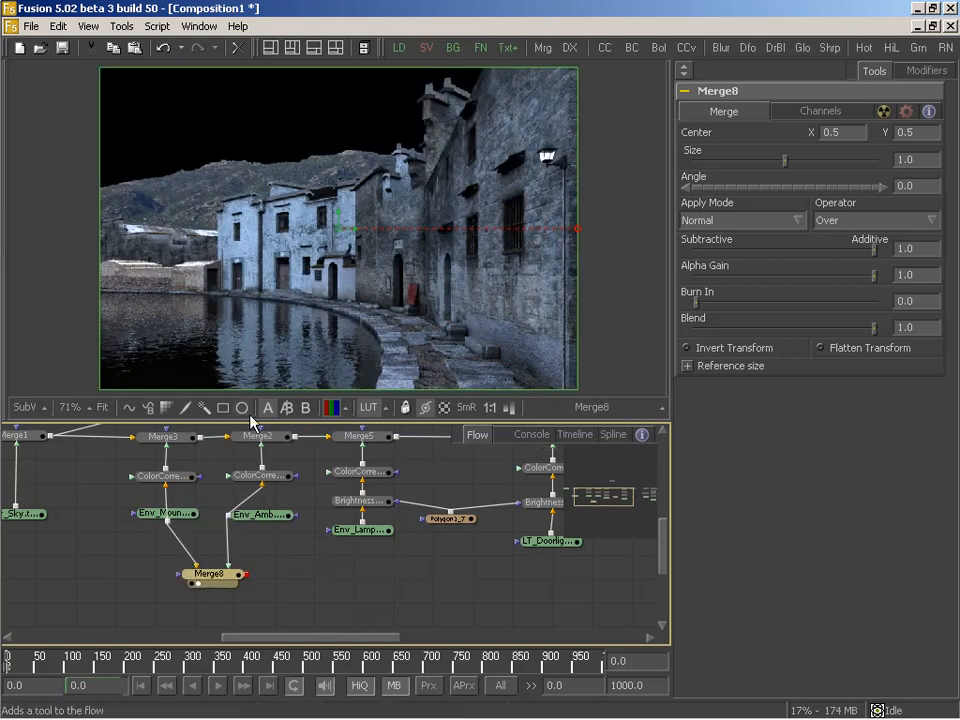
click(333, 407)
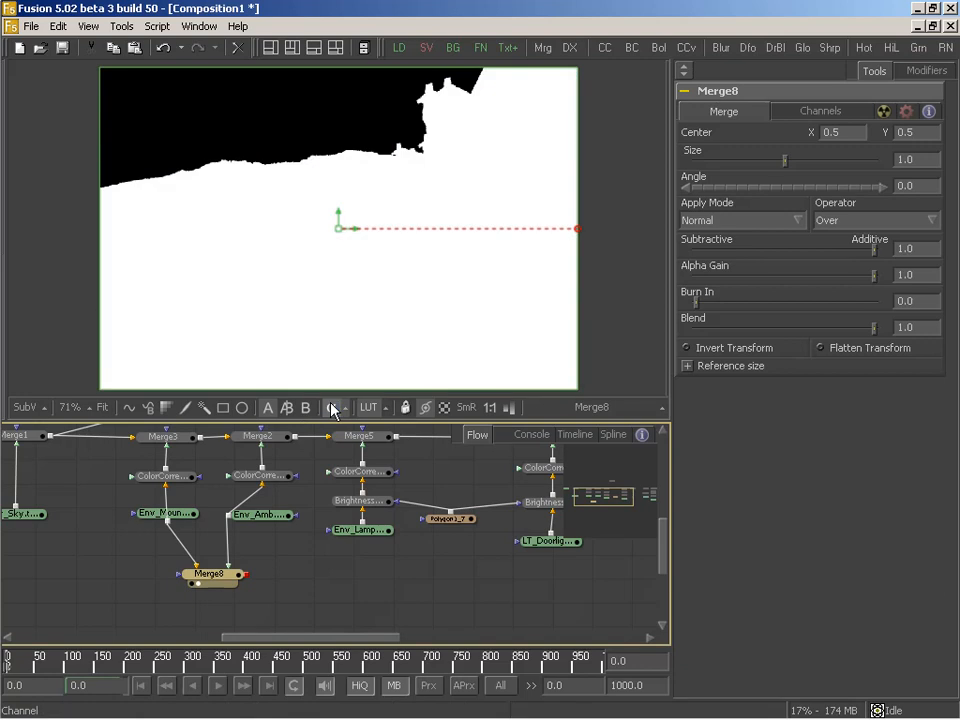
click(333, 407)
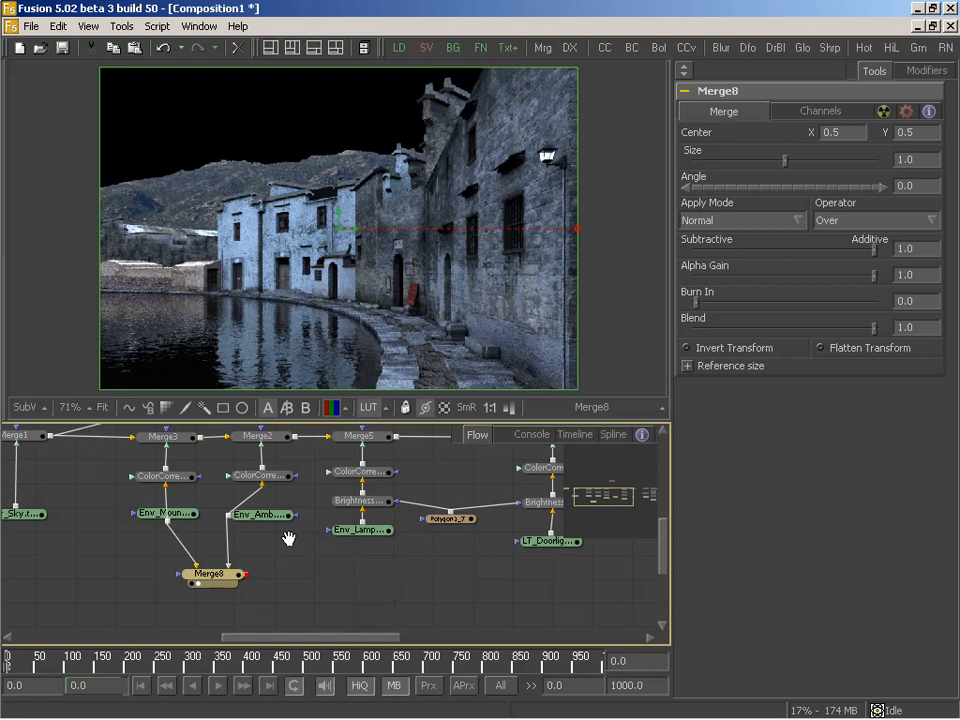
Move the mountain and ambient merge above the main chain, next to the Blur node
middle_drag(287, 538, 189, 574)
drag(105, 618, 332, 443)
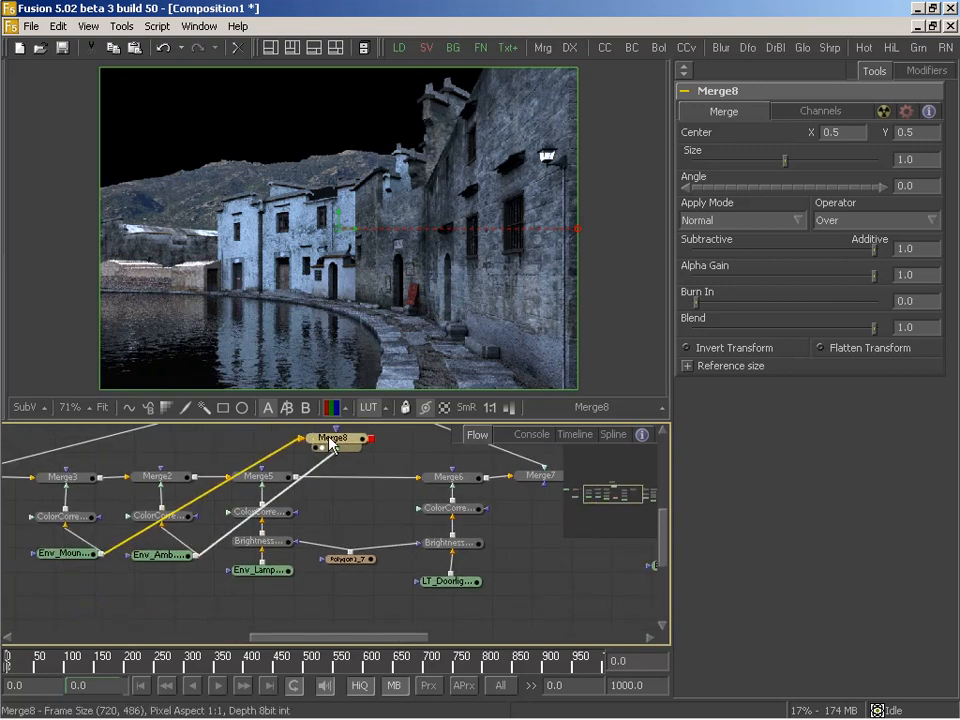
middle_drag(399, 497, 257, 542)
drag(197, 509, 188, 501)
Mask the blurred sky's merge with an inverted, soft-edged Bitmap mask fed by the mountain and ambient merge's alpha
middle_drag(400, 532, 345, 549)
click(360, 558)
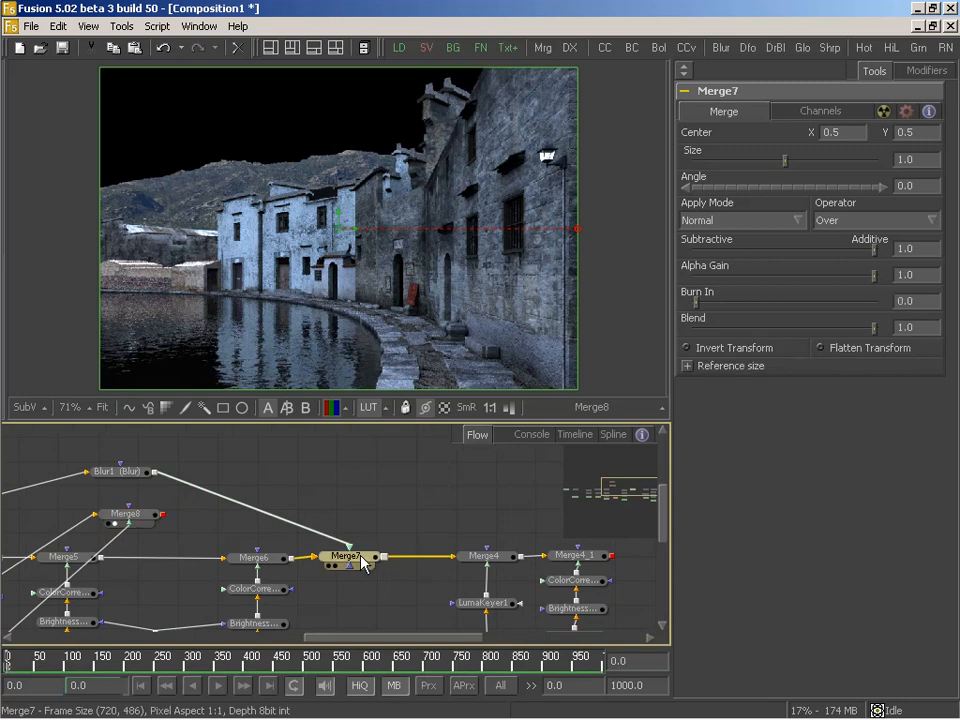
drag(365, 565, 371, 285)
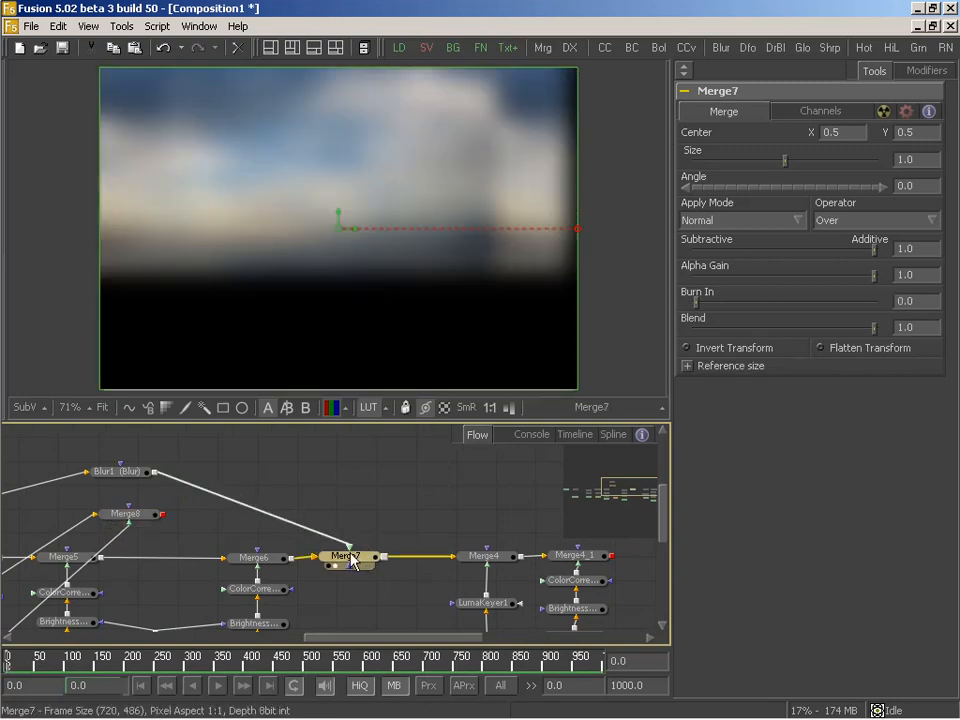
click(166, 407)
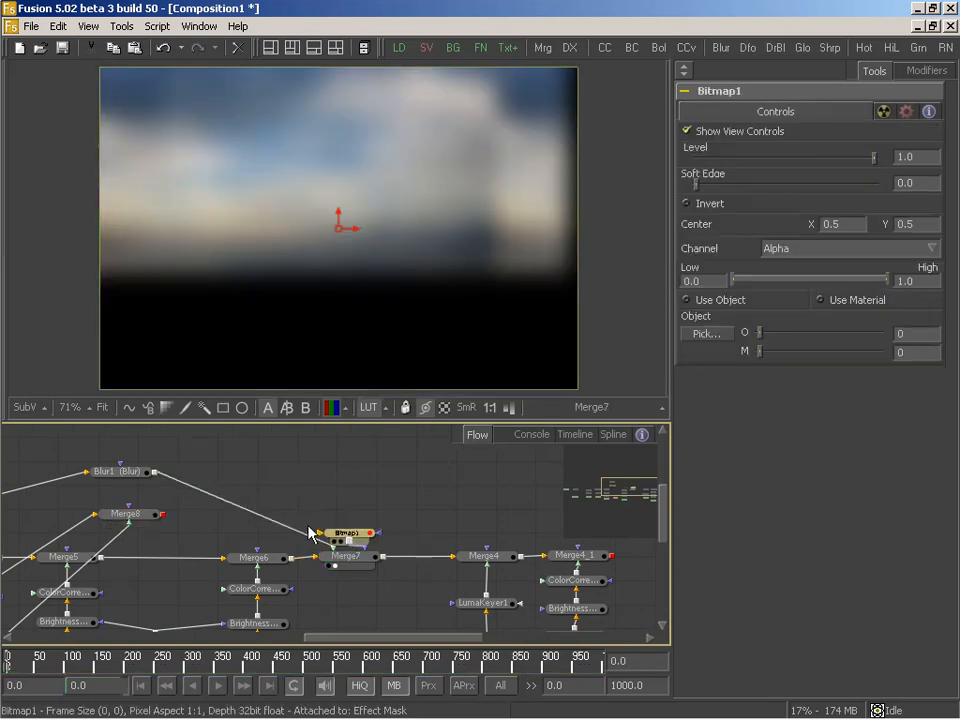
drag(163, 521, 357, 537)
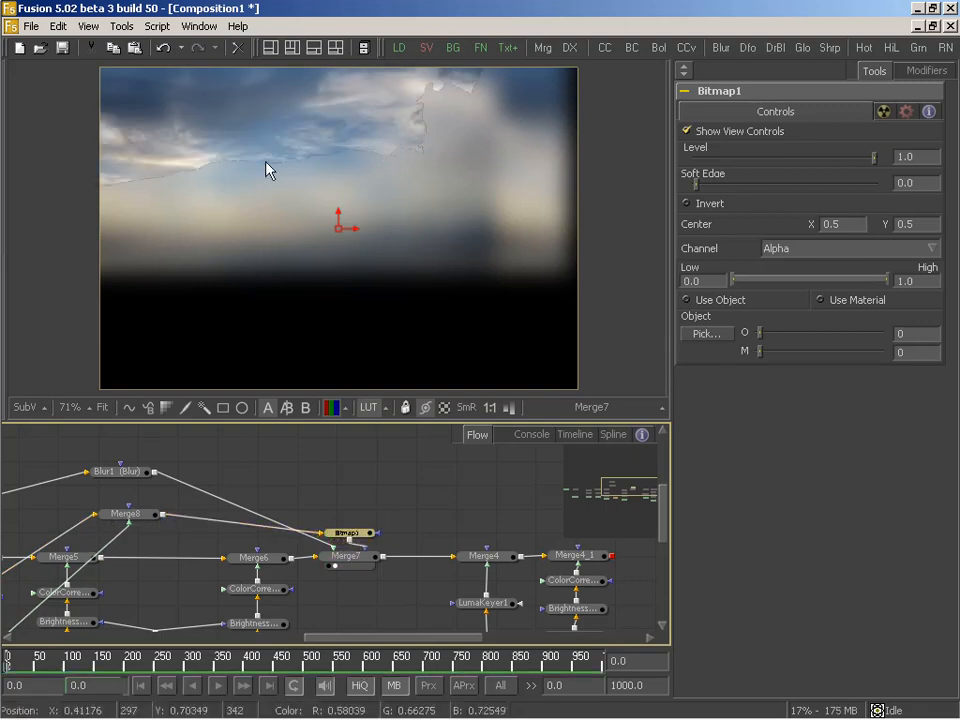
click(697, 208)
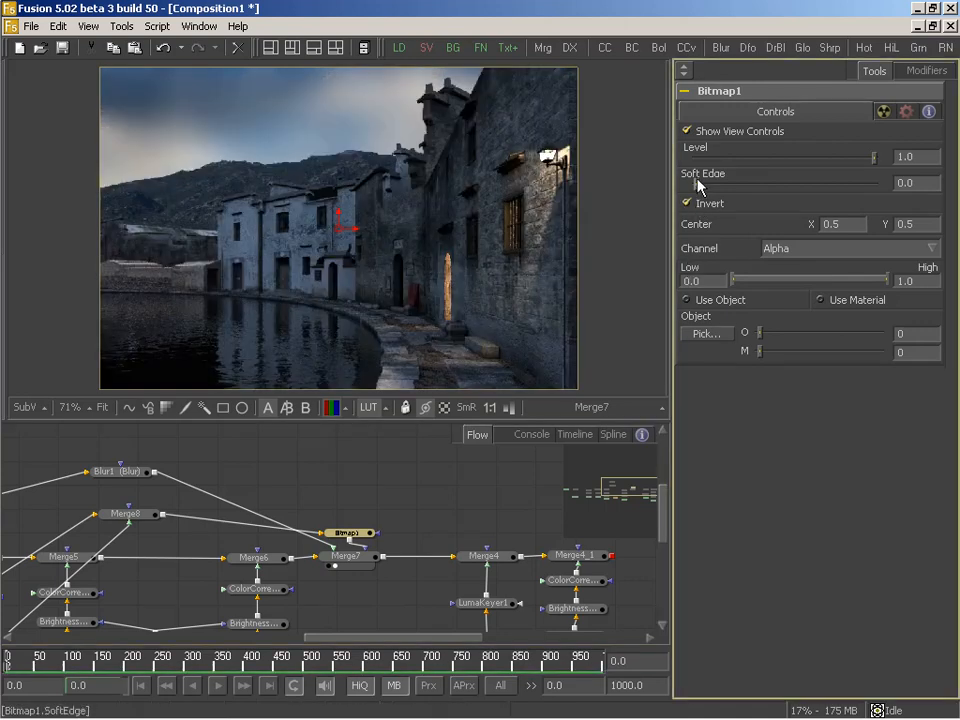
drag(695, 186, 714, 184)
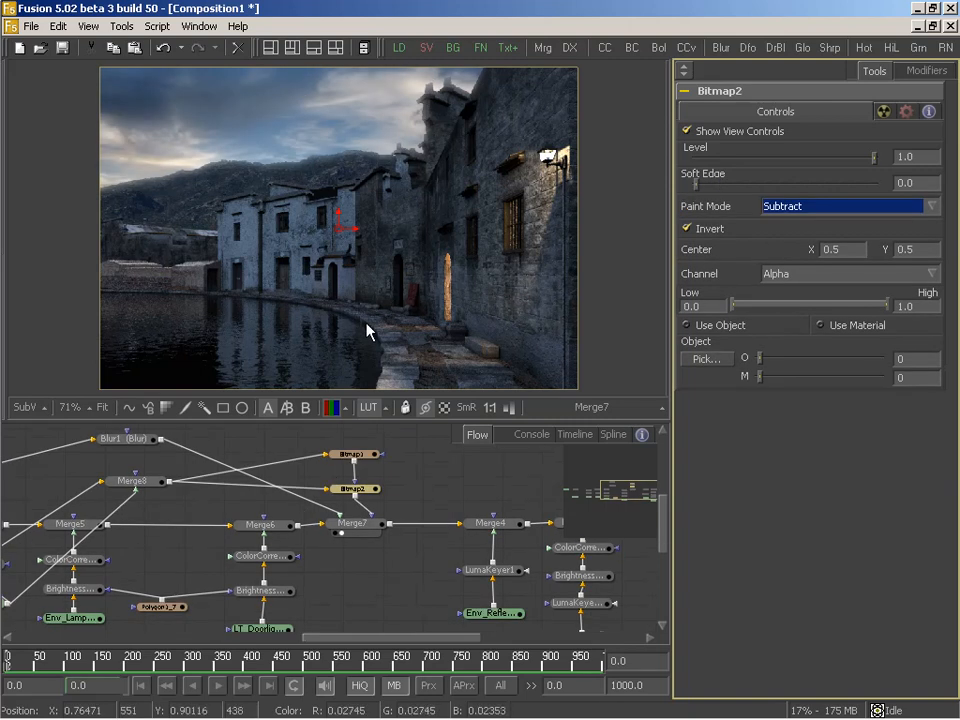
Set the blurred sky merge's apply mode to Screen
middle_drag(368, 494, 353, 508)
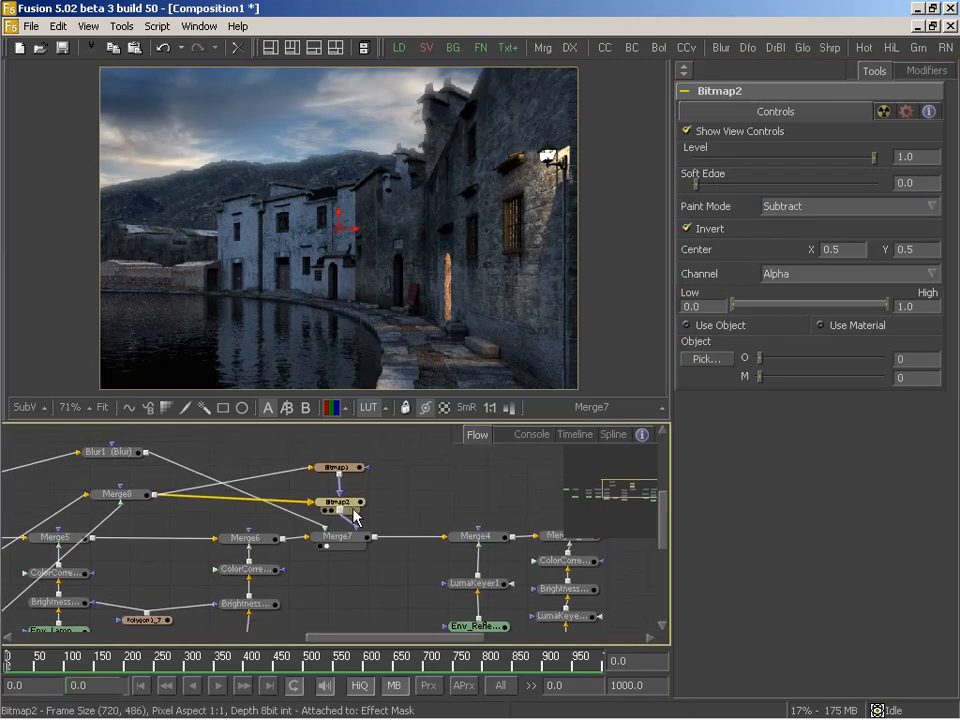
click(341, 538)
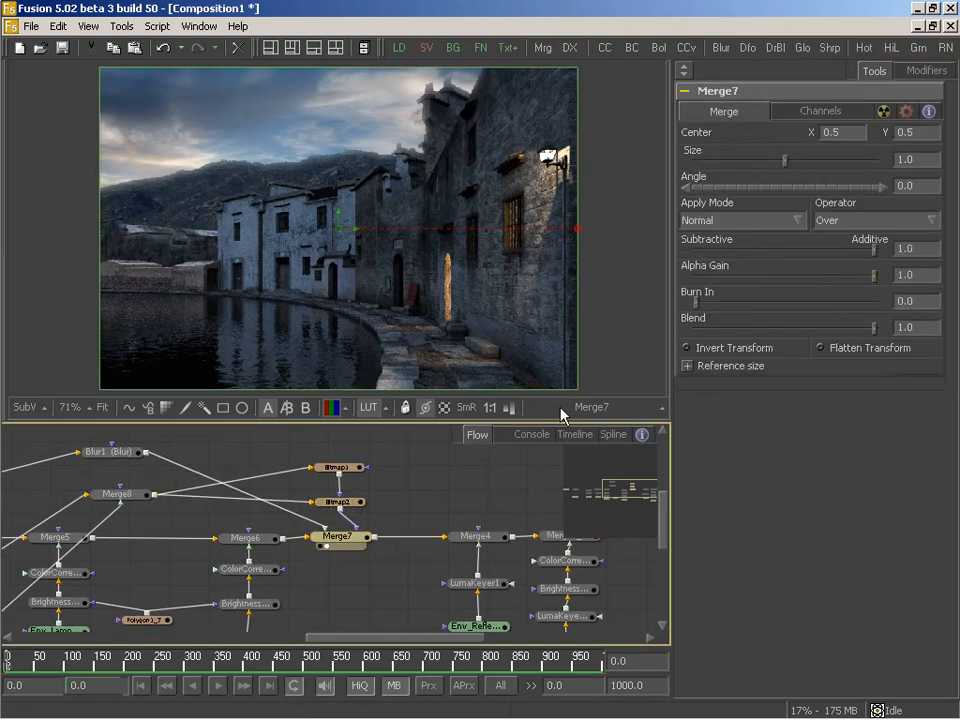
click(781, 222)
click(700, 248)
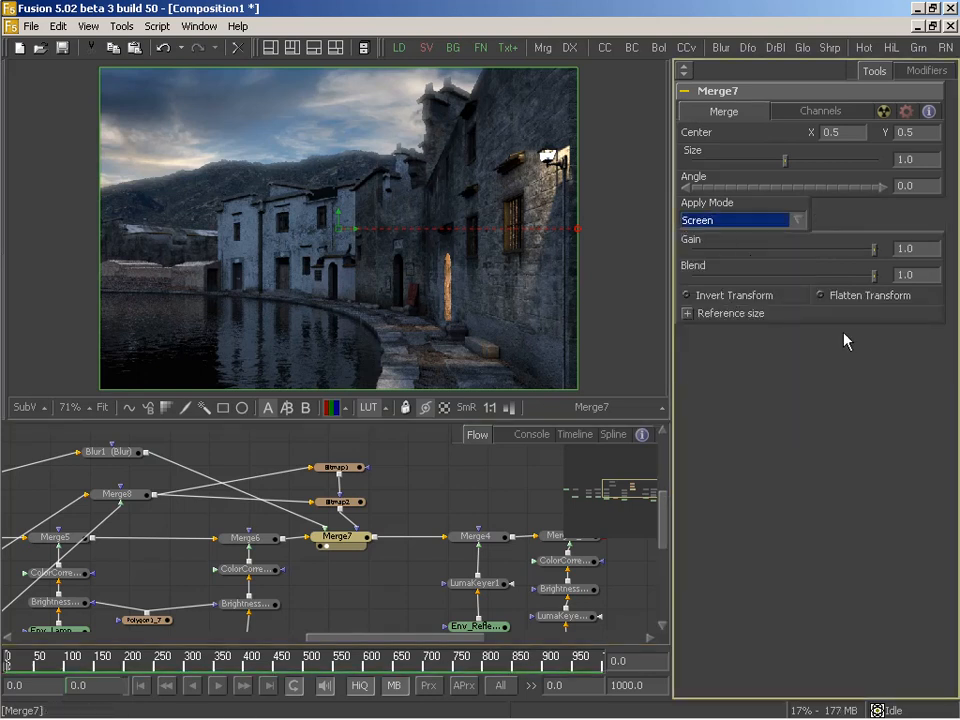
Lower the blurred sky merge's gain to about 0.37 and set the Bitmap1 mask's soft edge to about 0.026
click(875, 250)
drag(875, 250, 763, 245)
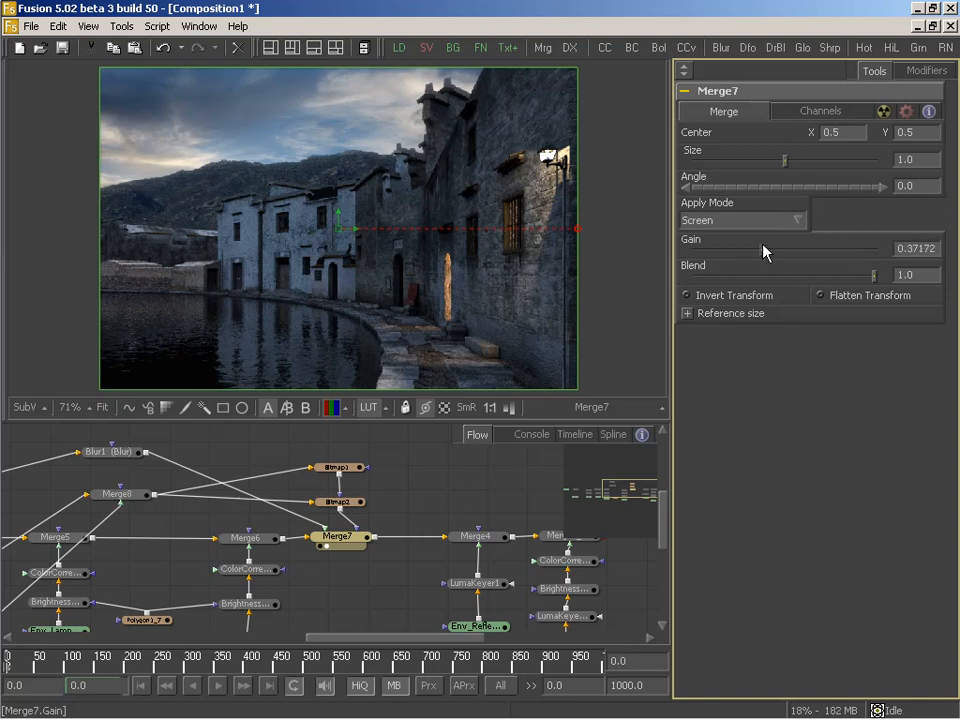
click(356, 508)
click(348, 467)
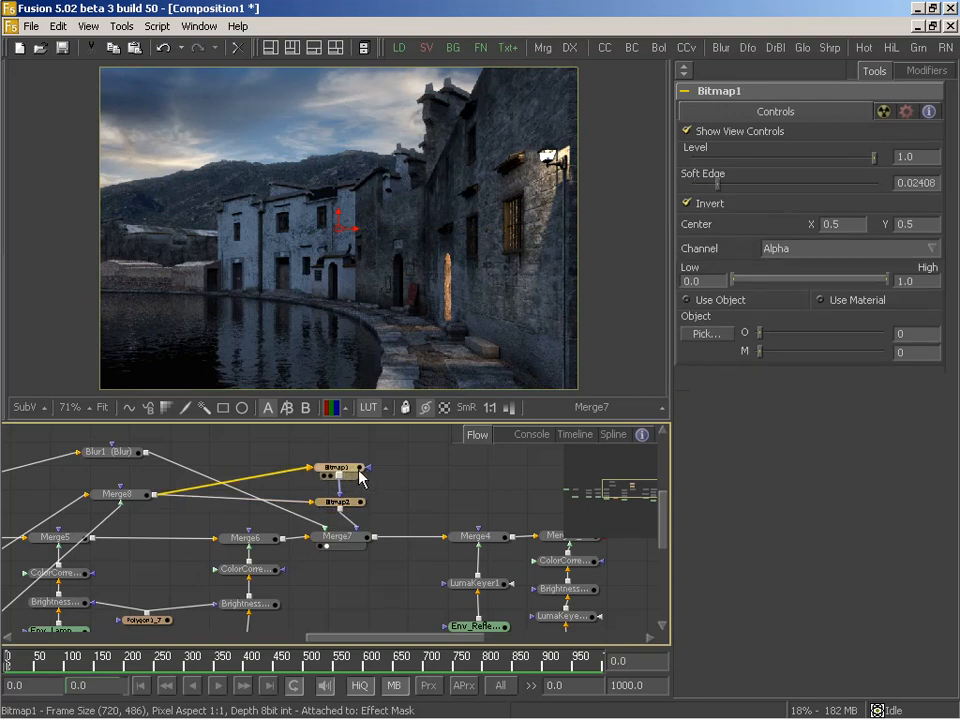
drag(334, 468, 338, 475)
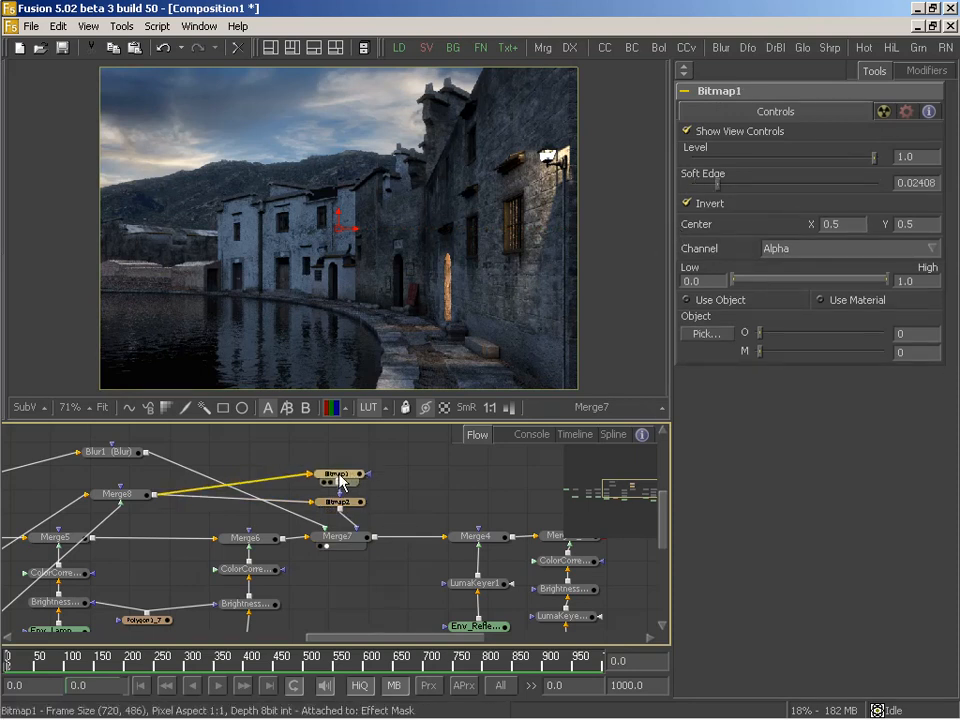
mouse_move(718, 192)
mouse_down()
mouse_move(784, 193)
mouse_move(687, 186)
mouse_move(728, 188)
mouse_move(722, 195)
mouse_up()
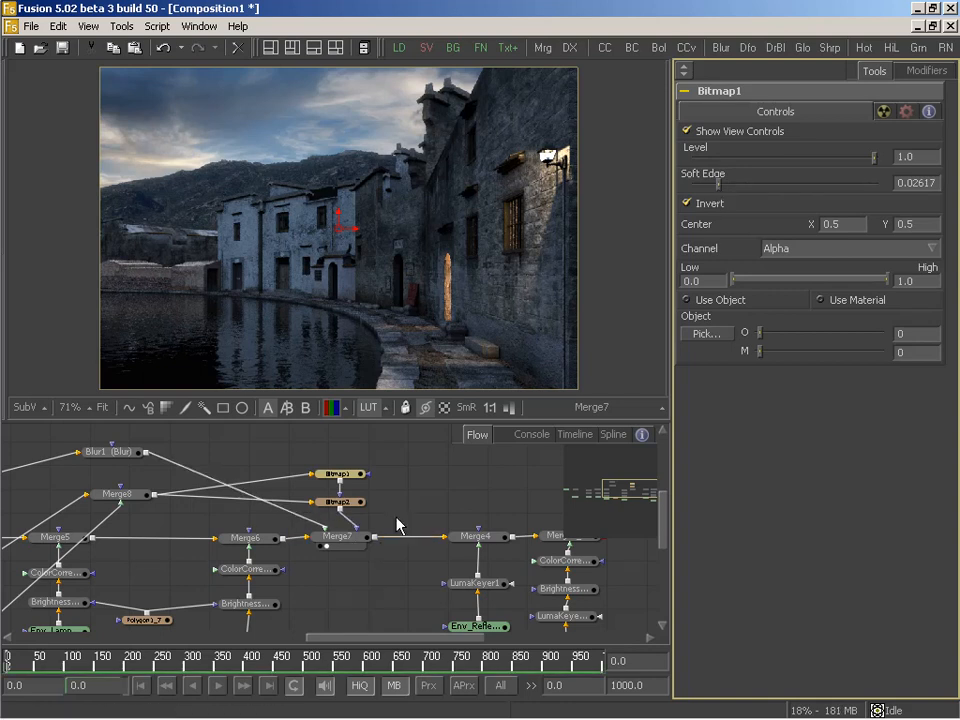
Add Env_Lightbulb.tga from the Night passes folder to the flow as a new loader
middle_drag(409, 559, 344, 531)
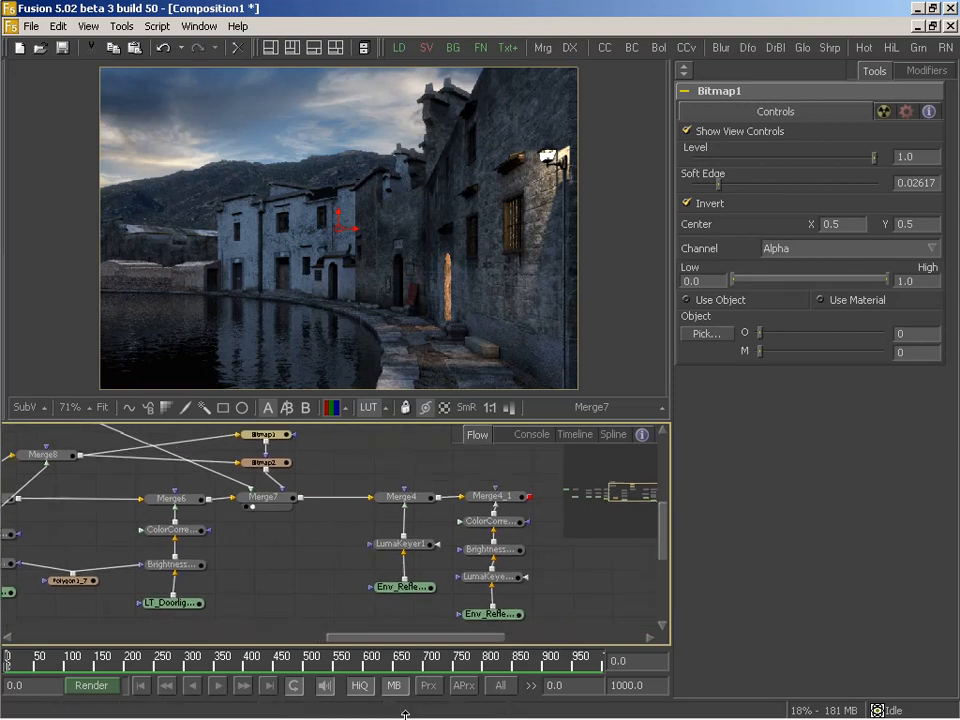
mouse_move(405, 716)
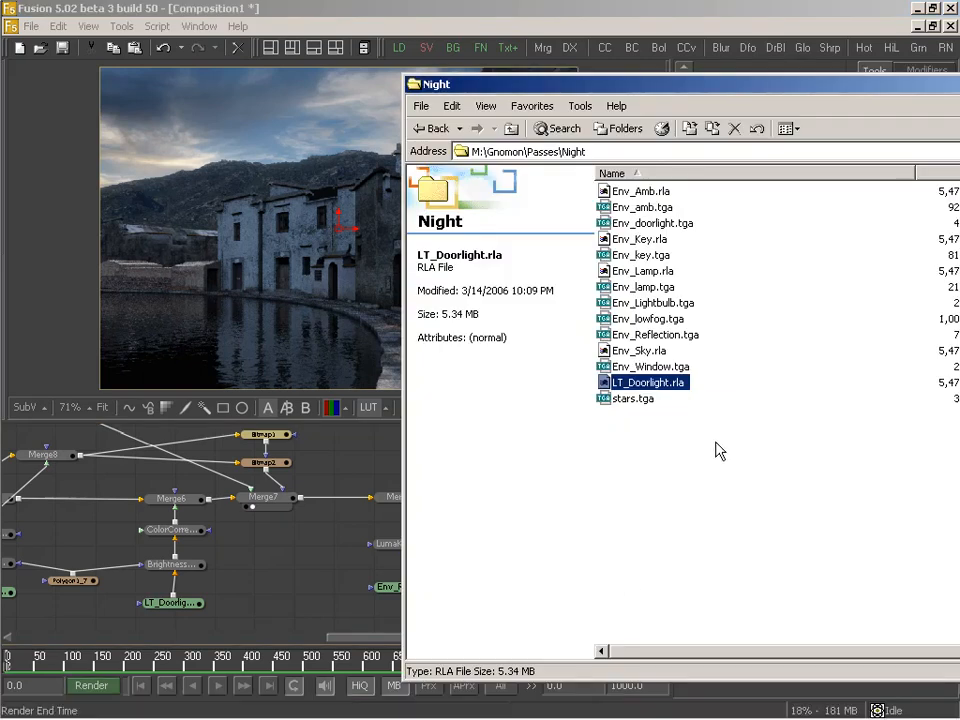
click(638, 304)
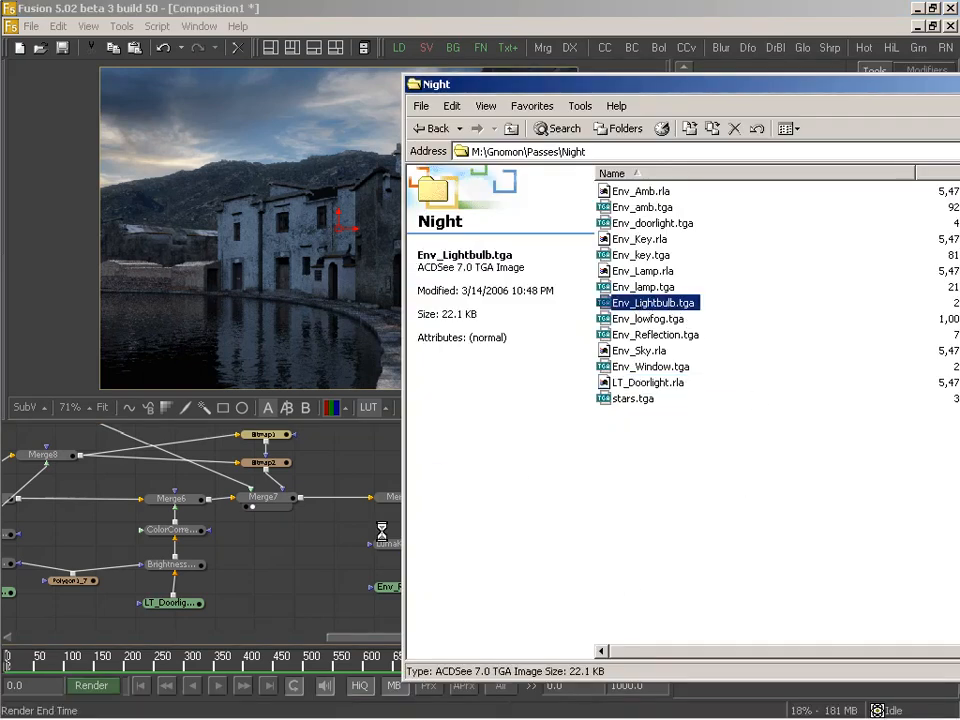
click(295, 574)
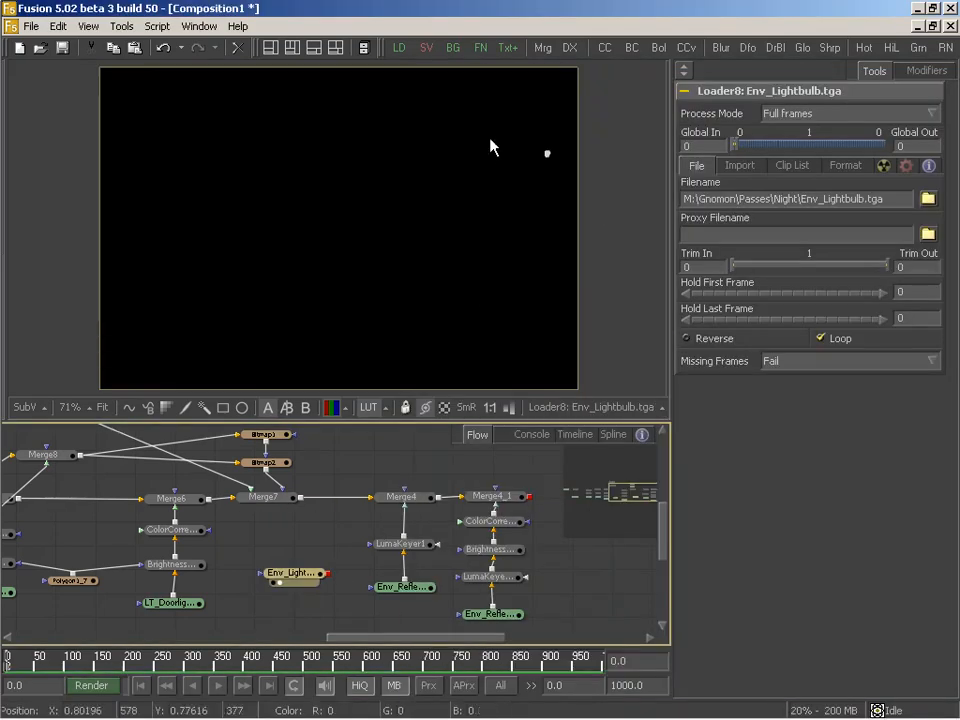
Shift the reflection branches along the chain and merge the lightbulb pass over the blurred sky merge, showing the result in the viewer
middle_drag(409, 475, 311, 465)
drag(272, 448, 485, 639)
drag(325, 483, 429, 486)
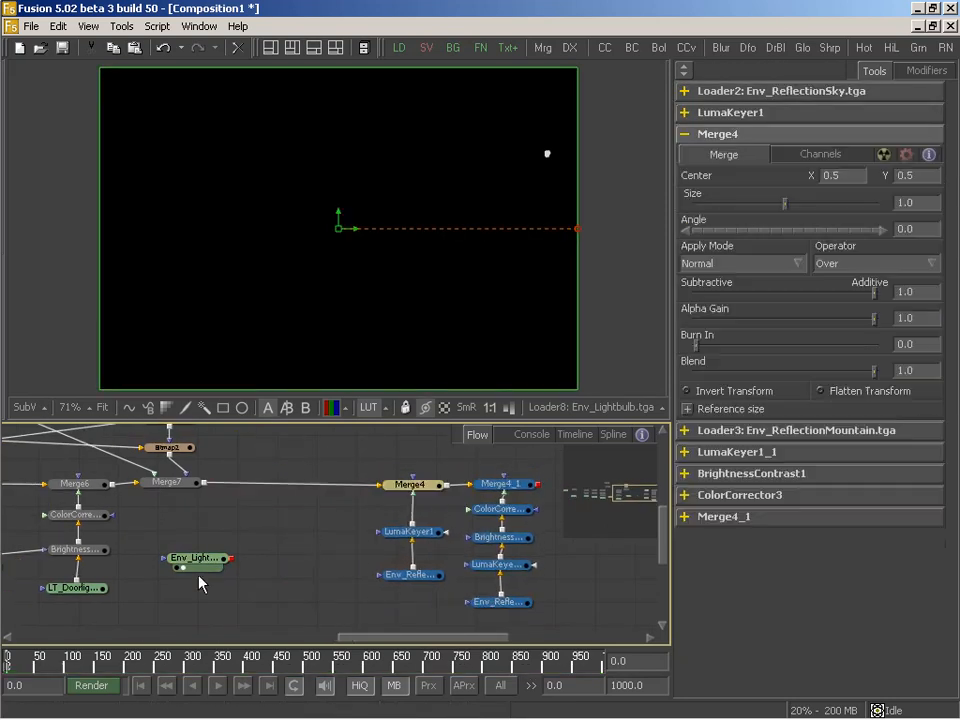
drag(199, 578, 283, 588)
drag(491, 312, 281, 486)
drag(313, 583, 355, 255)
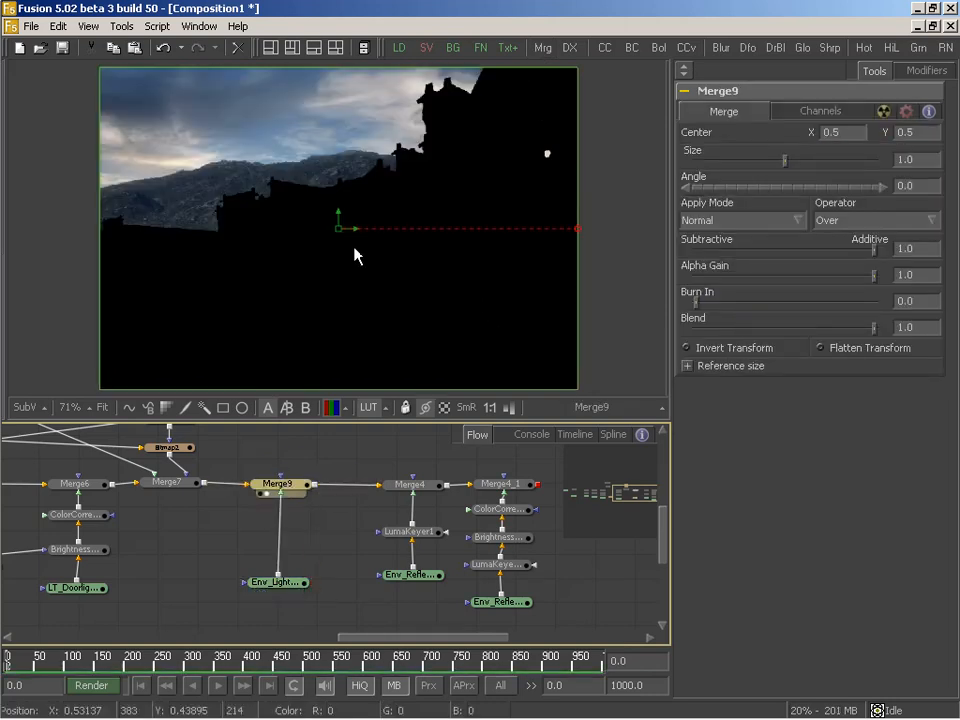
Insert a Luma Keyer between the lightbulb loader and its merge, and line the loader up beneath it
click(386, 530)
right_click(279, 546)
click(292, 511)
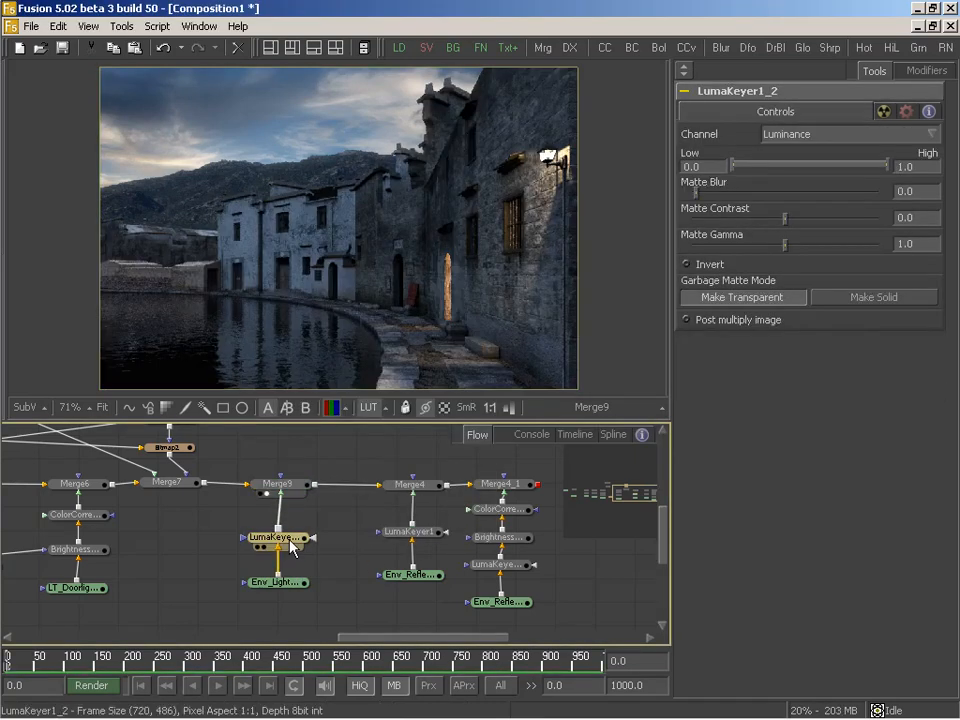
drag(294, 583, 300, 583)
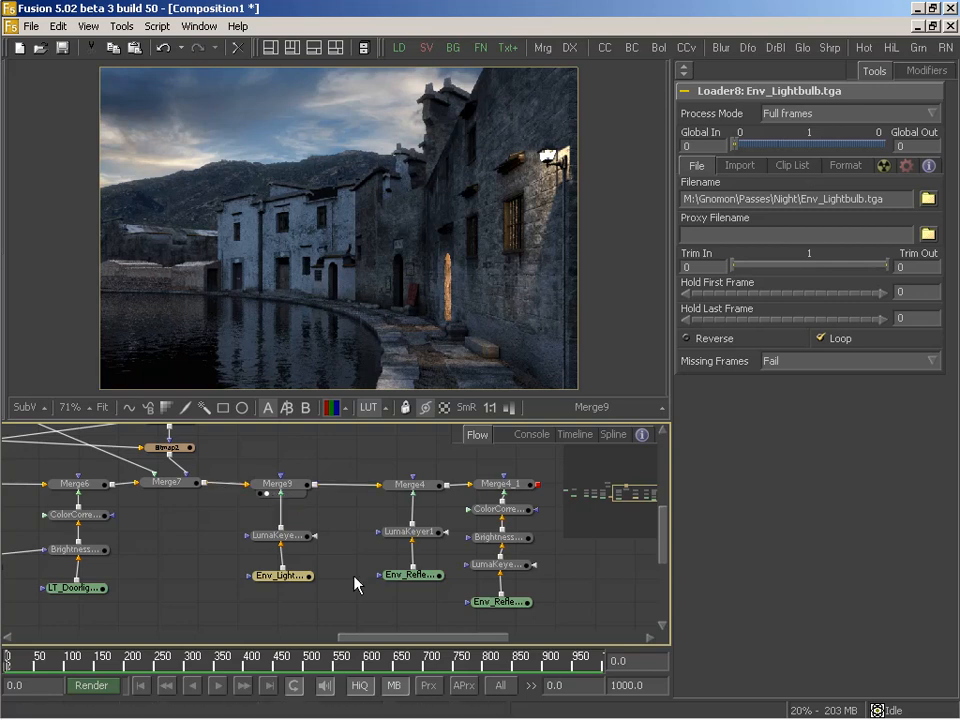
Set the door light color corrector's master RGB gain to about 0.57
middle_drag(335, 558, 349, 558)
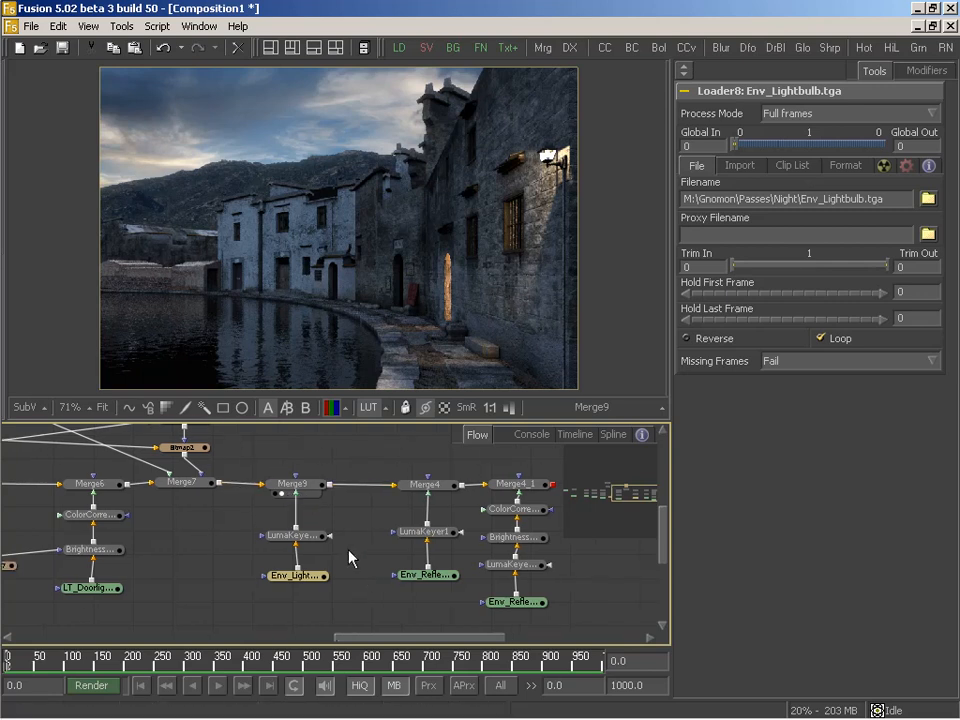
middle_drag(356, 536, 334, 541)
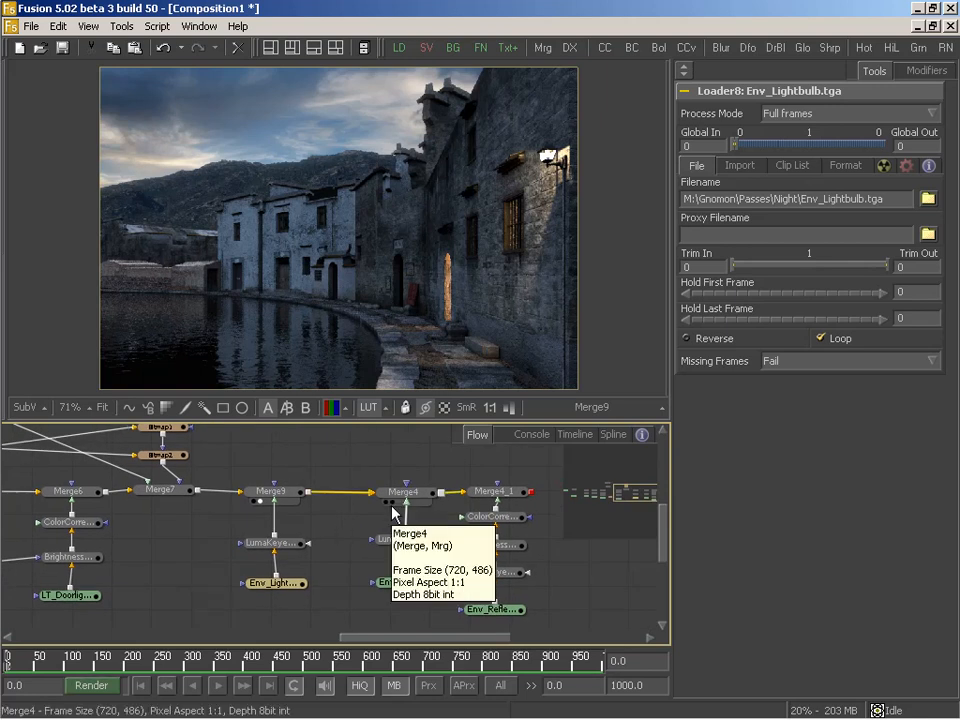
middle_drag(200, 598, 400, 598)
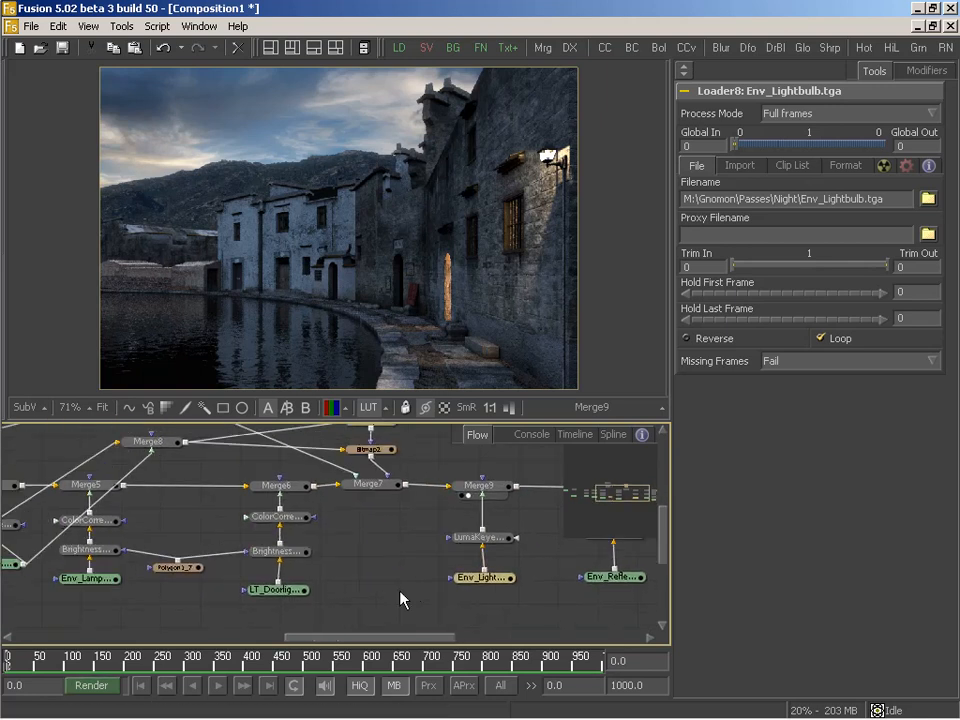
click(280, 518)
drag(756, 534, 750, 534)
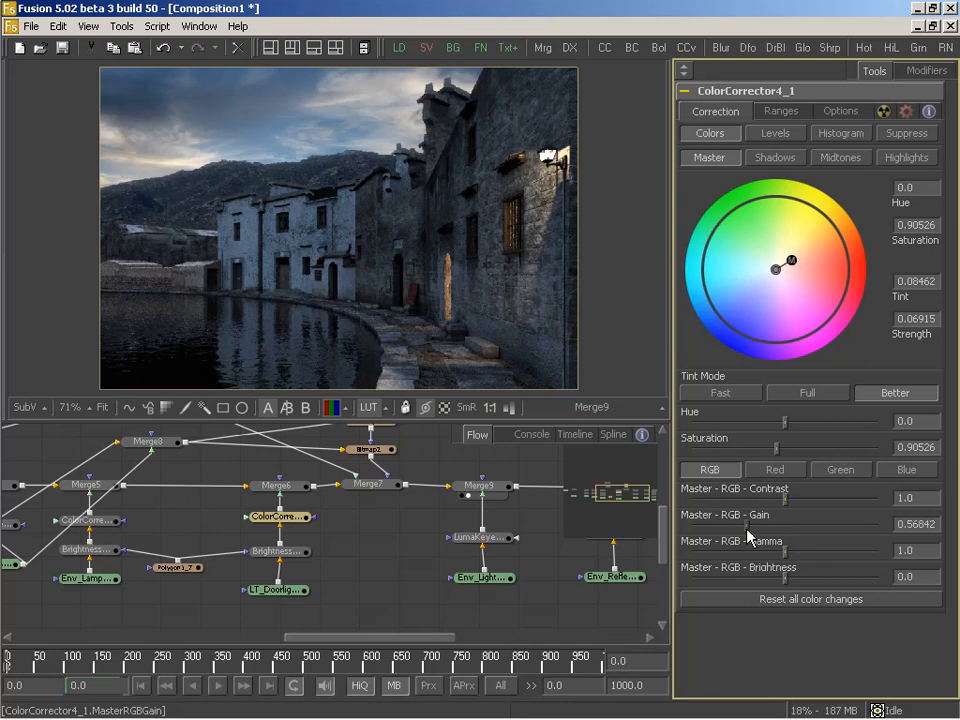
Display the final merge in the viewer and review the branches and the ambient pass's color corrector settings
middle_drag(414, 521, 336, 520)
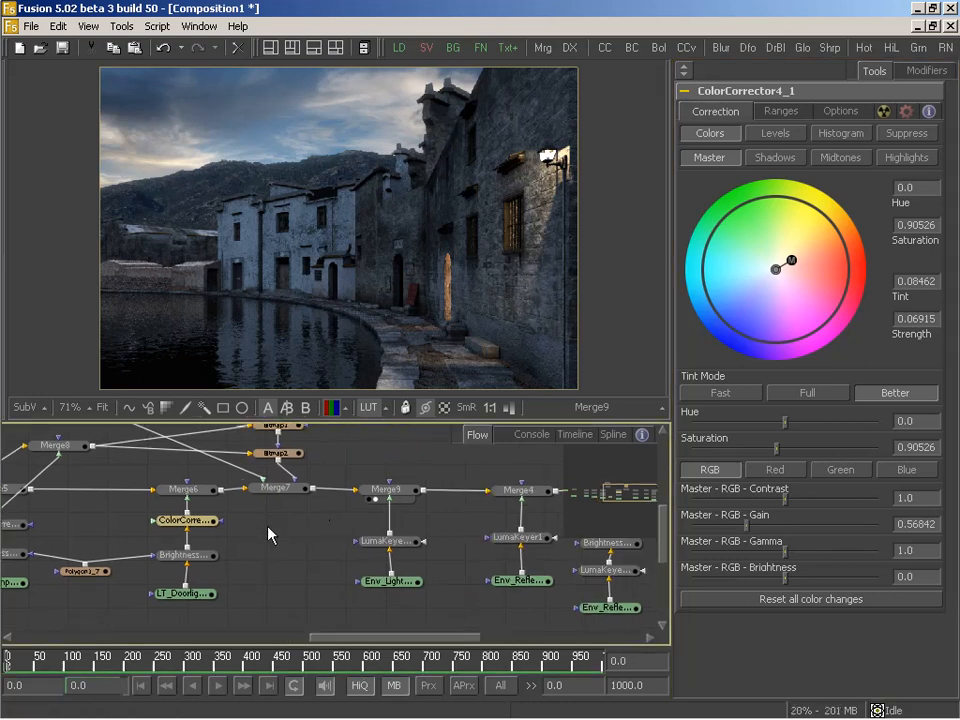
middle_drag(270, 535, 328, 539)
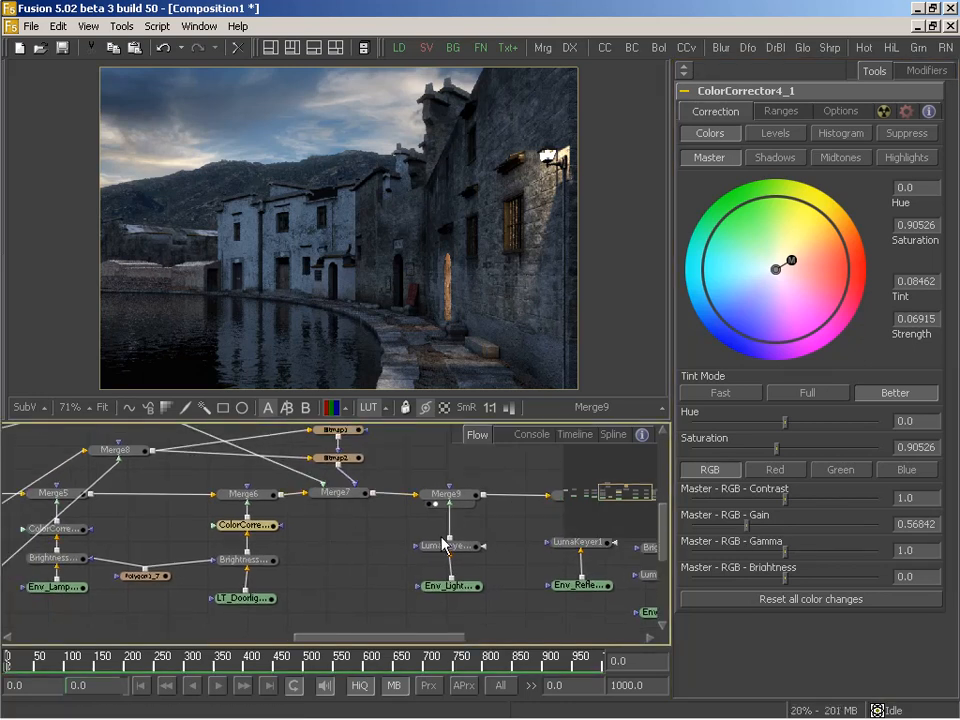
middle_drag(442, 545, 195, 546)
drag(425, 505, 379, 240)
middle_drag(229, 589, 339, 583)
middle_drag(229, 568, 403, 560)
middle_drag(127, 571, 221, 586)
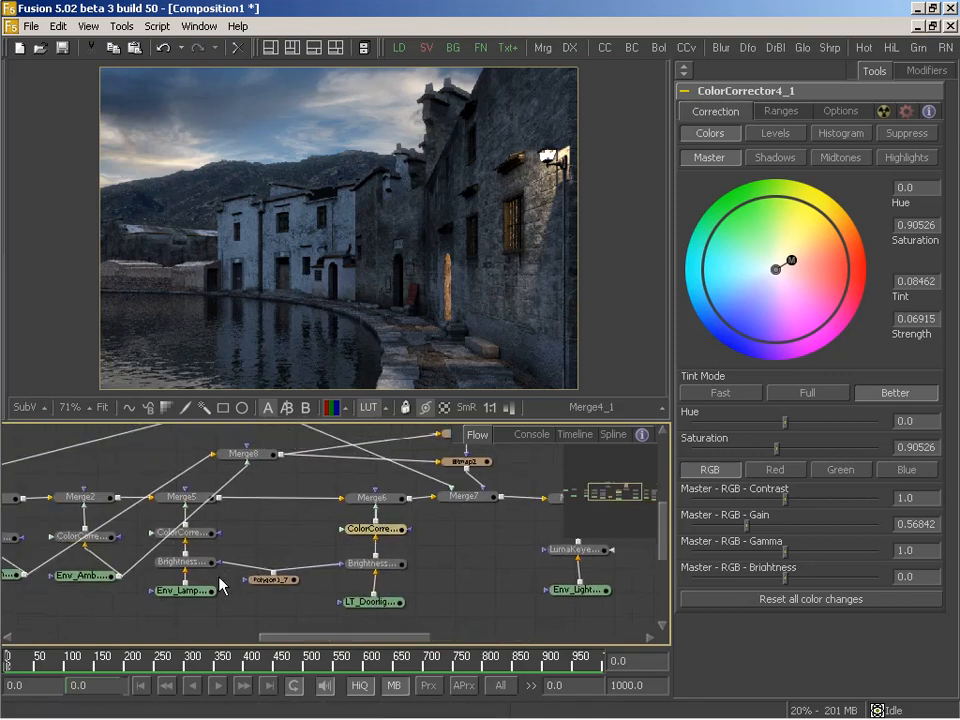
middle_drag(150, 576, 323, 581)
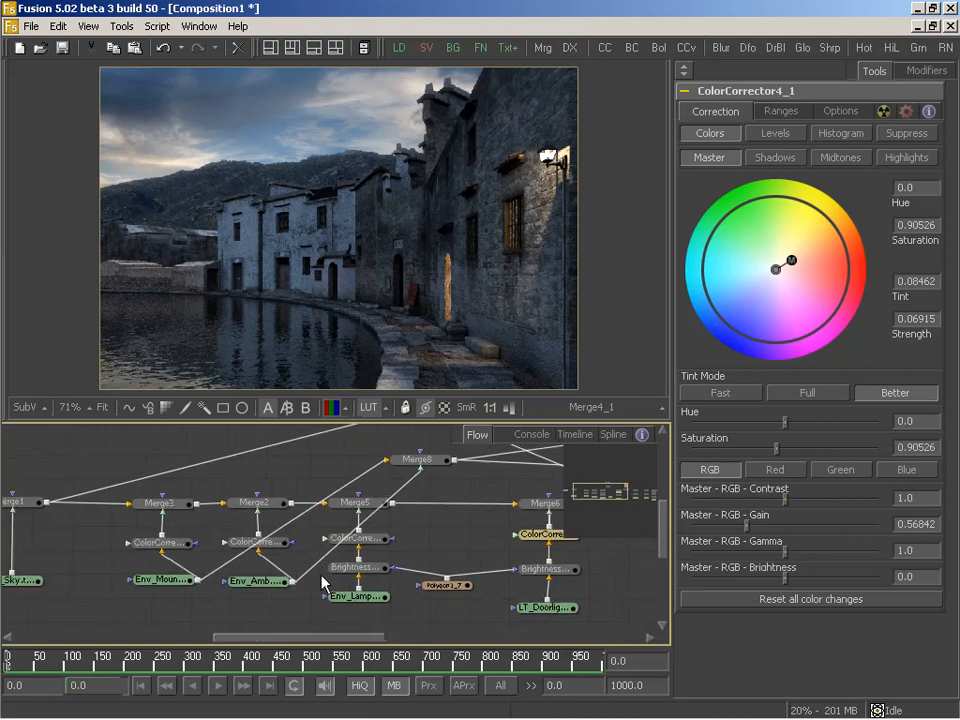
click(265, 543)
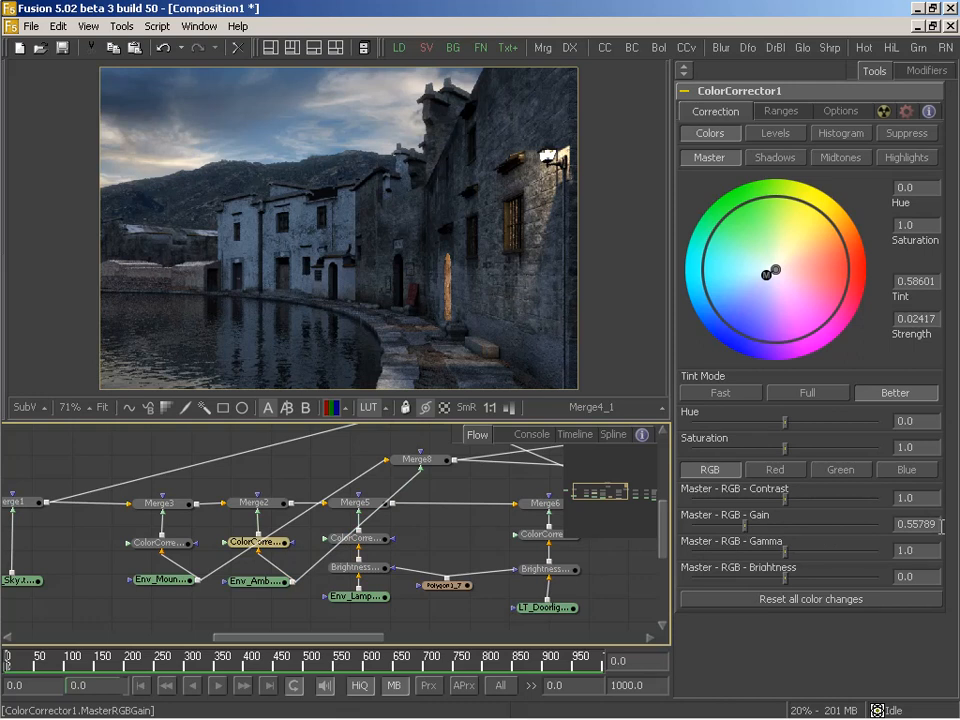
middle_drag(415, 552, 391, 553)
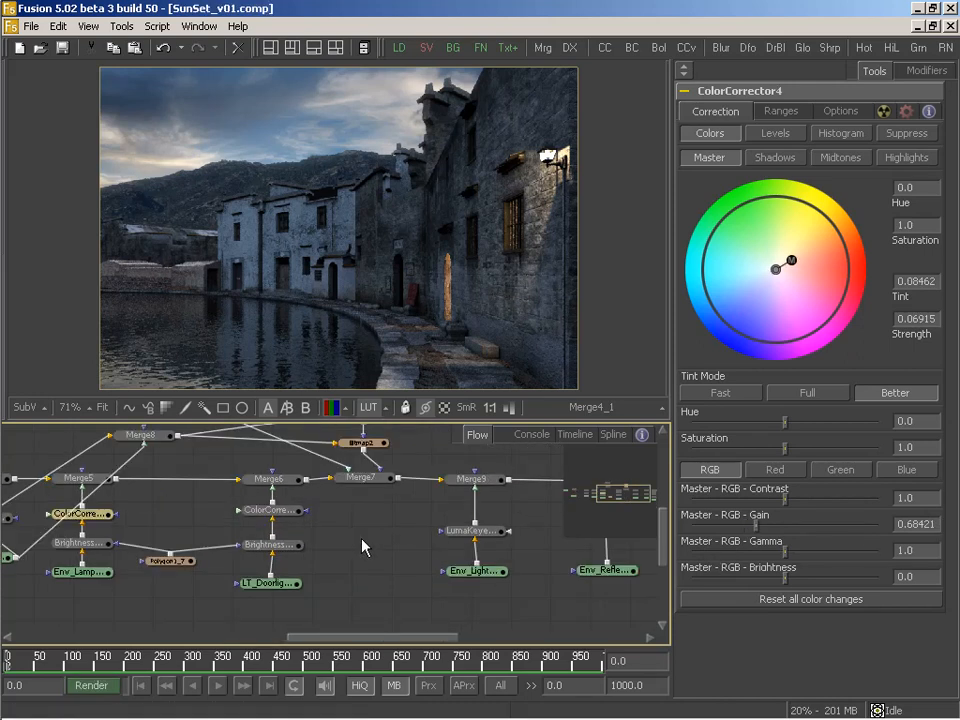
Switch to the file browser and open the SunSet passes folder
middle_drag(362, 540, 387, 523)
click(480, 708)
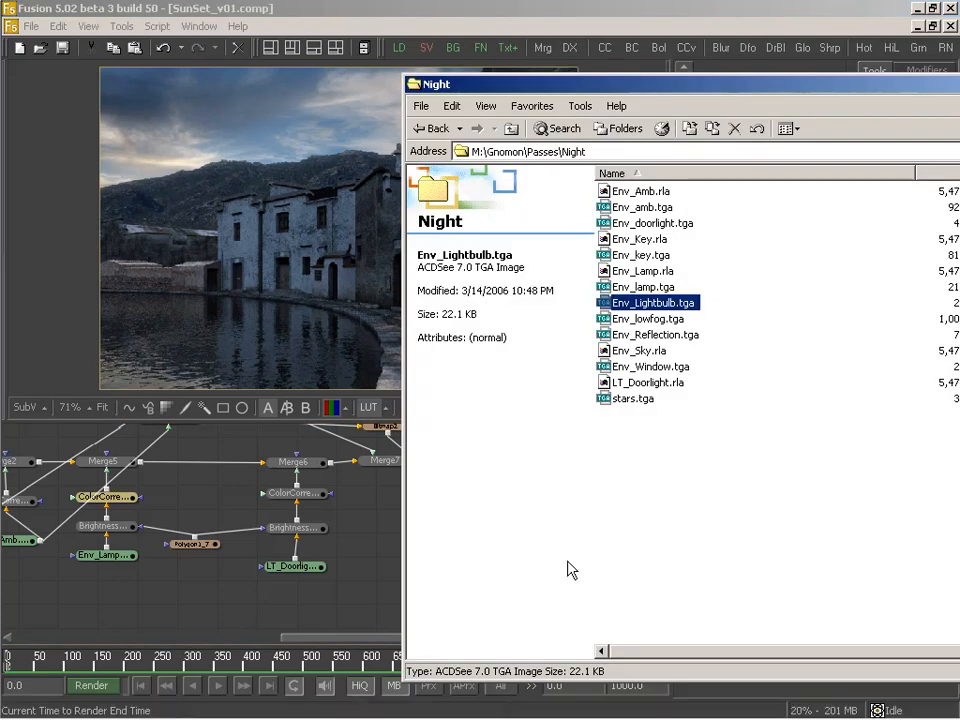
click(701, 465)
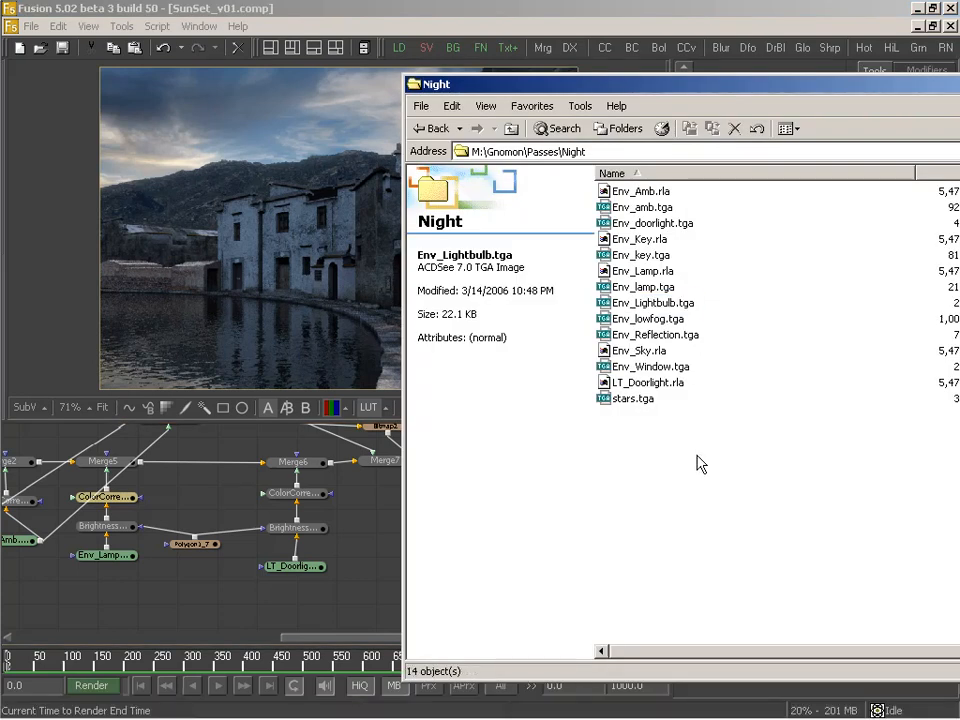
click(512, 131)
click(630, 207)
double_click(630, 207)
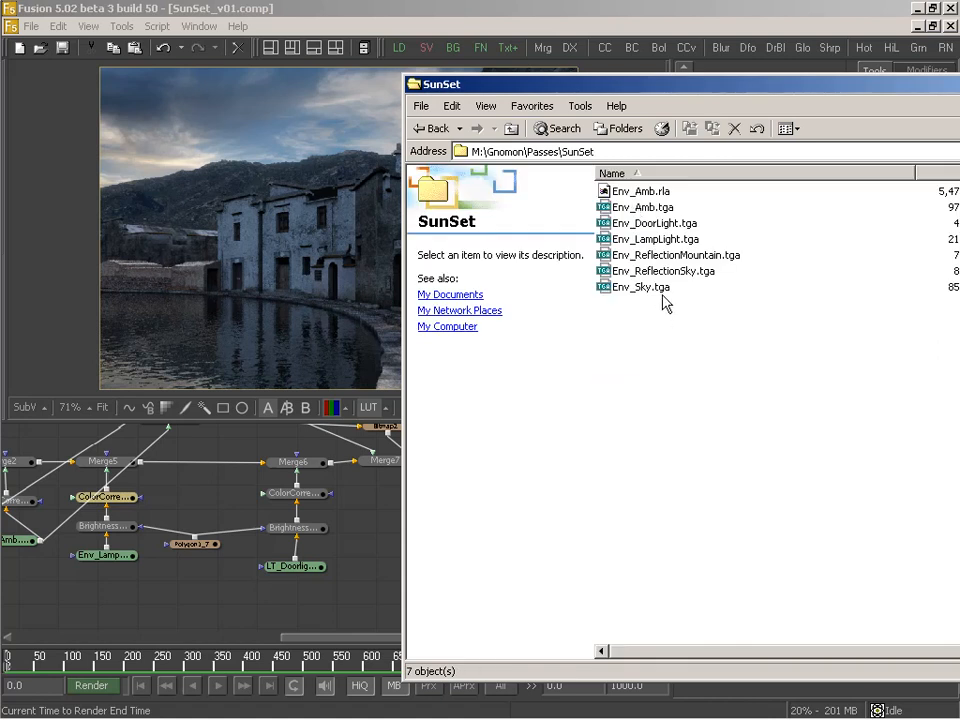
Add Env_Amb.tga, Env_DoorLight.tga and Env_LampLight.tga from the SunSet folder to the flow as loaders
click(658, 208)
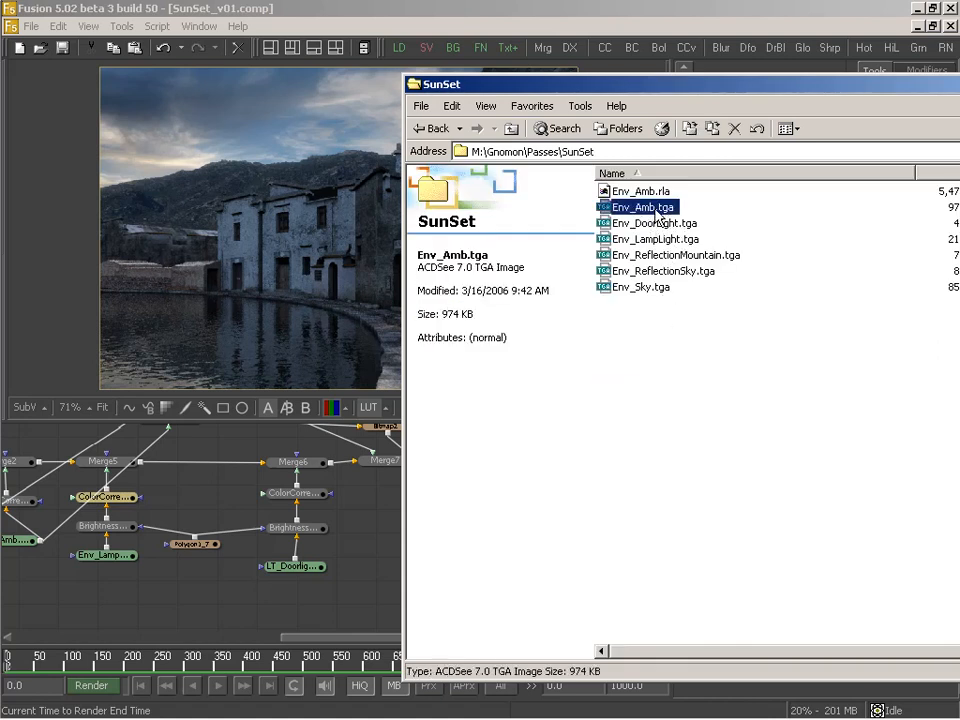
drag(293, 526, 108, 601)
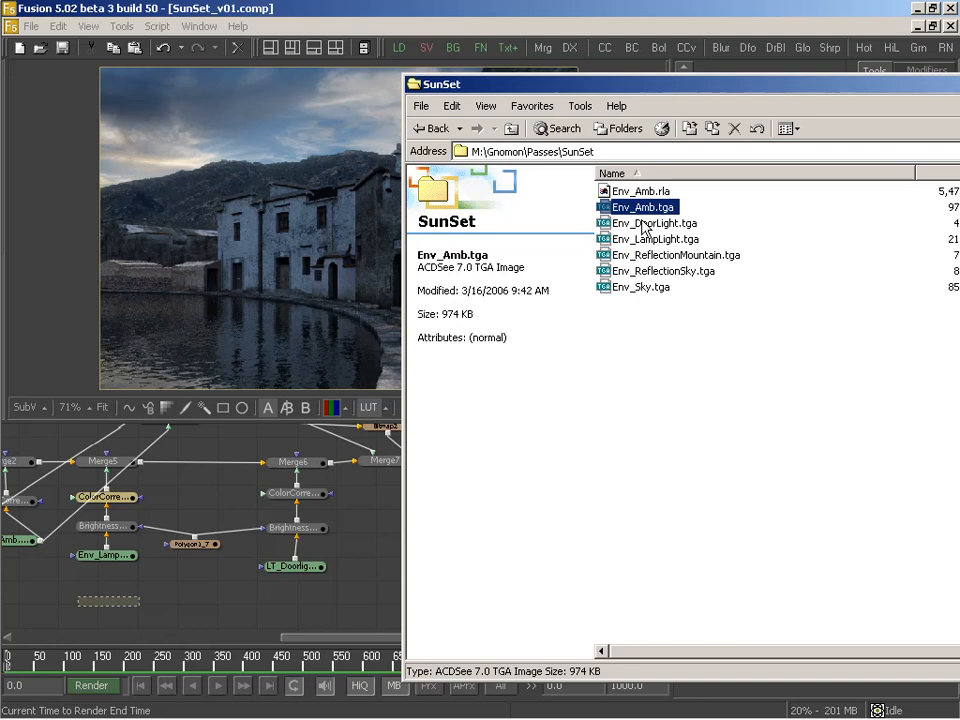
drag(641, 223, 314, 558)
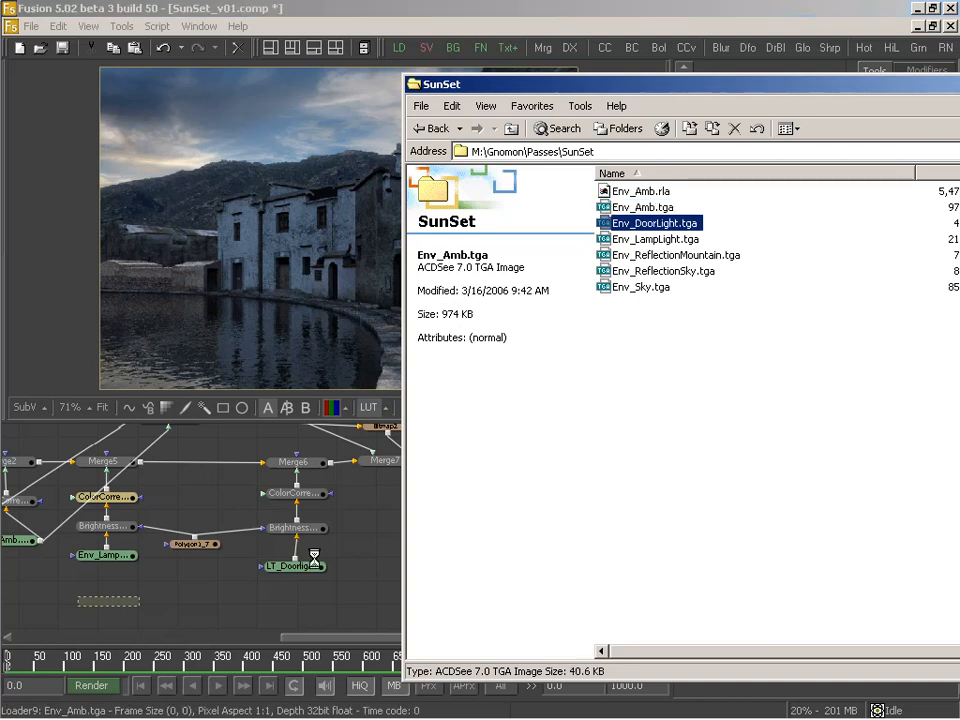
click(658, 240)
drag(658, 240, 318, 600)
click(650, 223)
drag(650, 223, 215, 618)
Move the new Env_Amb.tga loader beneath the old ambient loader and display the old ambient pass in the viewer
middle_drag(191, 590, 300, 604)
drag(362, 591, 268, 562)
middle_drag(263, 550, 289, 625)
drag(302, 602, 318, 264)
middle_drag(331, 573, 317, 553)
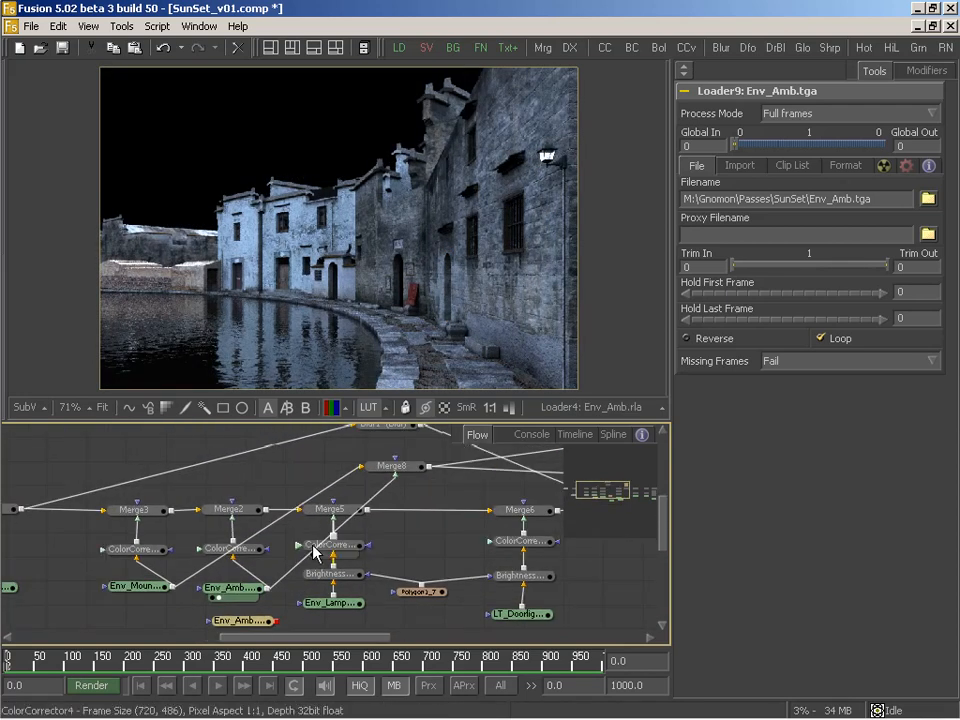
Replace the old ambient loader with Env_Amb.tga feeding its color corrector and Merge8, and set the corrector's master RGB gain to 1.0
click(254, 583)
key(Delete)
drag(276, 622, 253, 553)
drag(268, 621, 393, 474)
middle_drag(254, 571, 278, 564)
drag(271, 613, 260, 580)
click(274, 542)
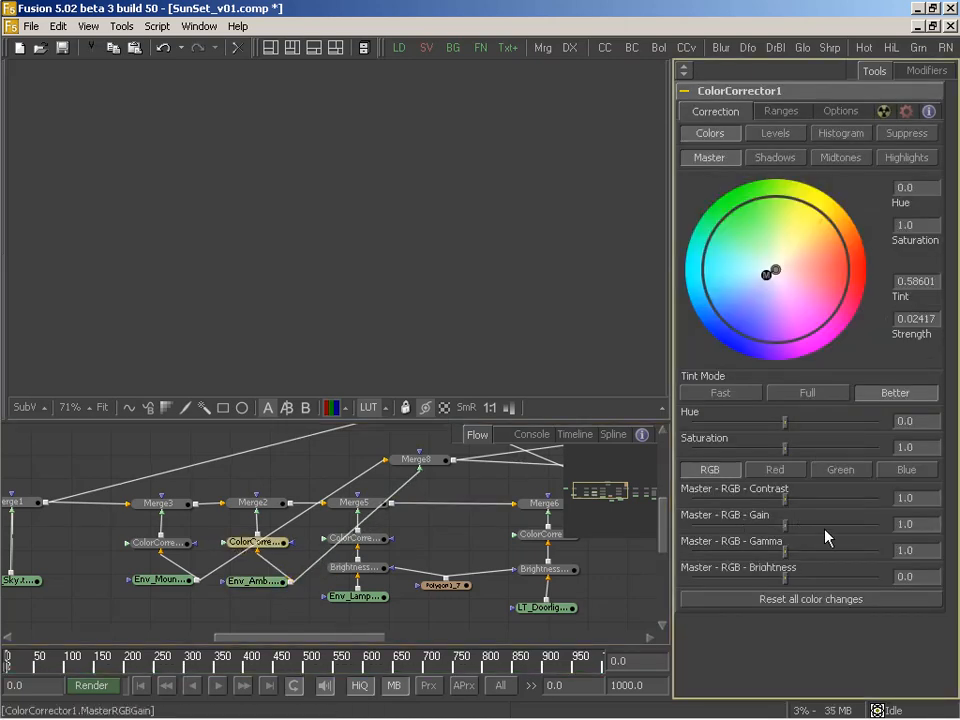
Place the new Env_LampLight and Env_DoorLight loaders beneath the old lamp and door light loaders
middle_drag(429, 561, 411, 514)
drag(402, 578, 188, 561)
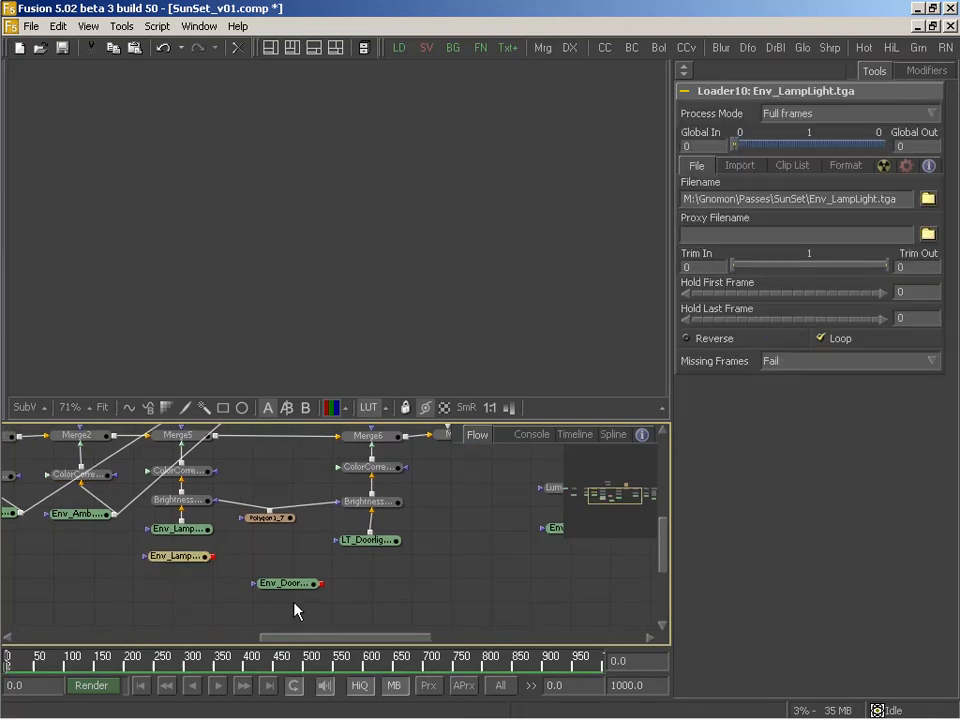
drag(296, 590, 386, 579)
middle_drag(165, 540, 189, 570)
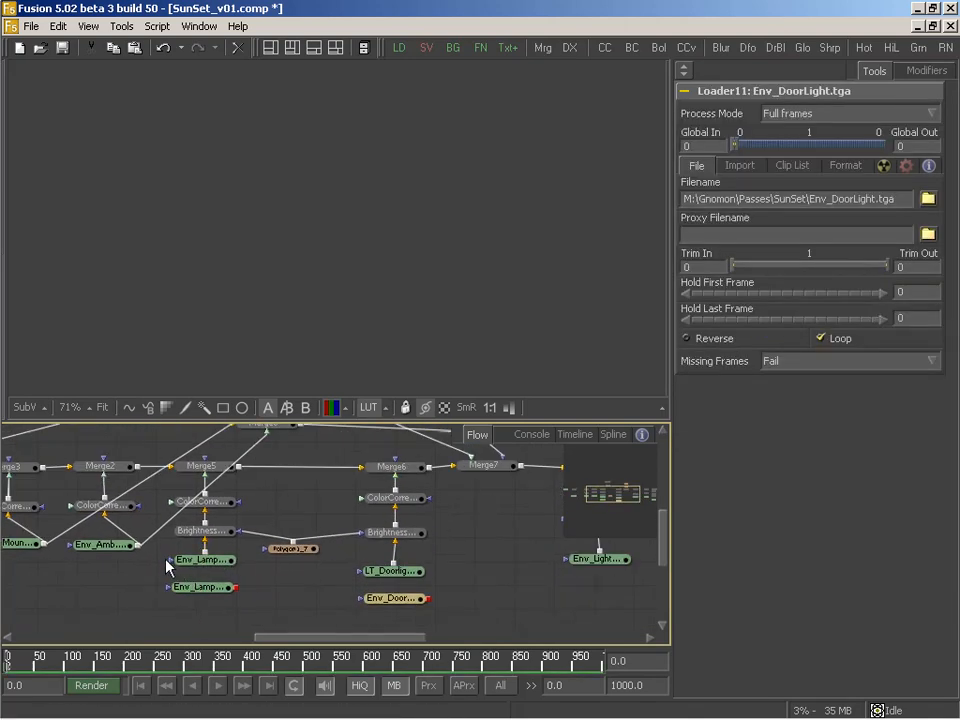
Replace the old lamp loader with Env_LampLight.tga and set the lamp color corrector's master RGB gain to 1.0
click(207, 558)
key(Delete)
drag(236, 588, 205, 537)
click(205, 501)
double_click(803, 530)
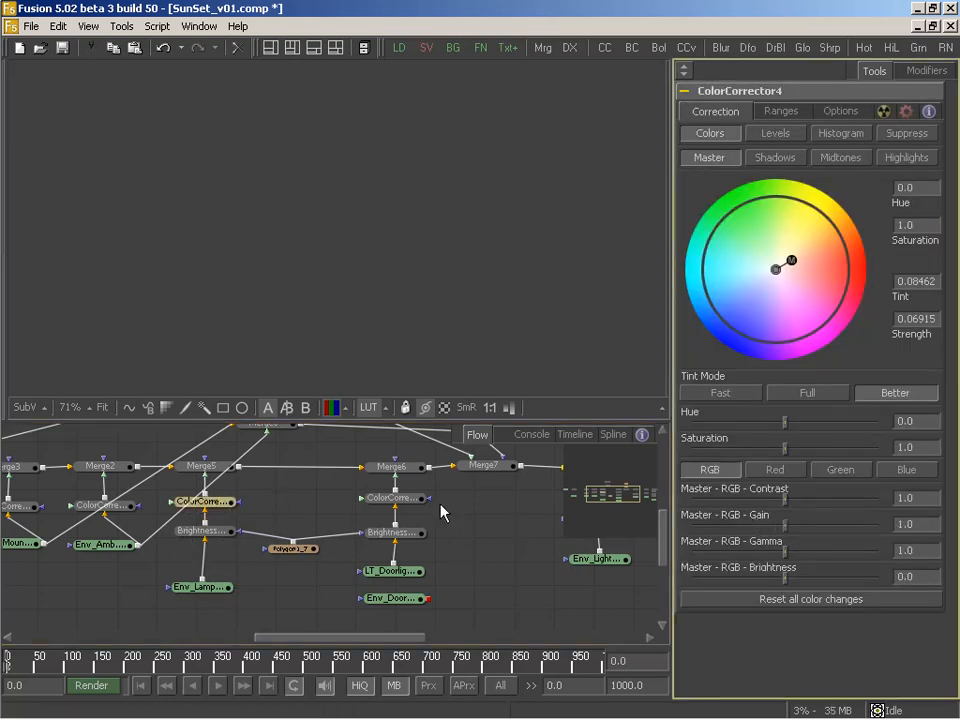
Replace the old door light loader with the Env_DoorLight loader and set ColorCorrector4_1's master RGB gain to 1.0
click(395, 497)
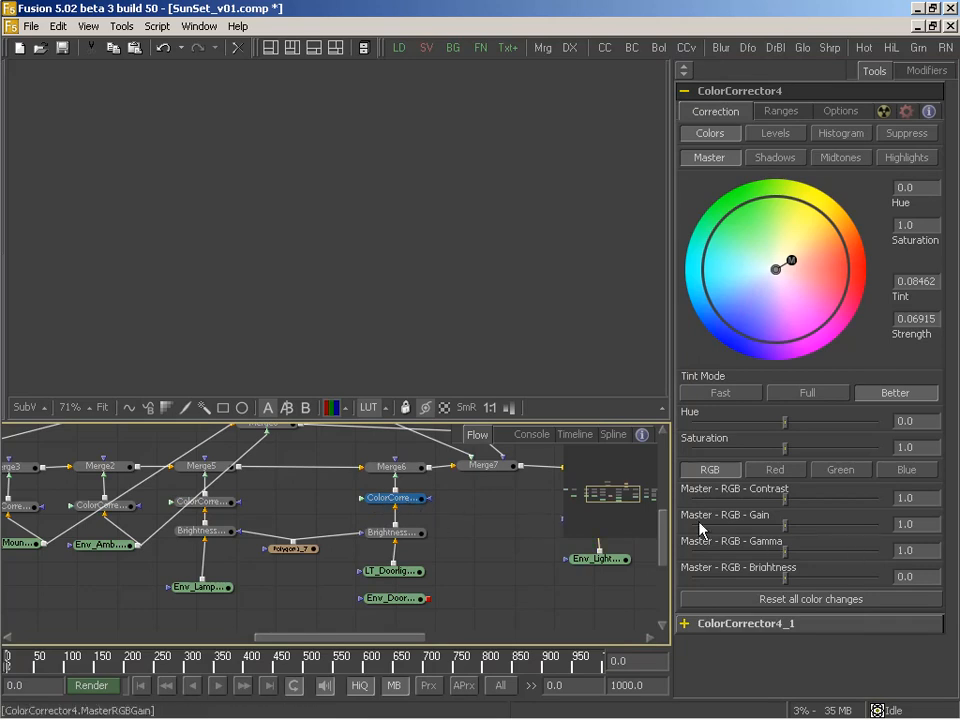
drag(431, 565, 368, 584)
key(Delete)
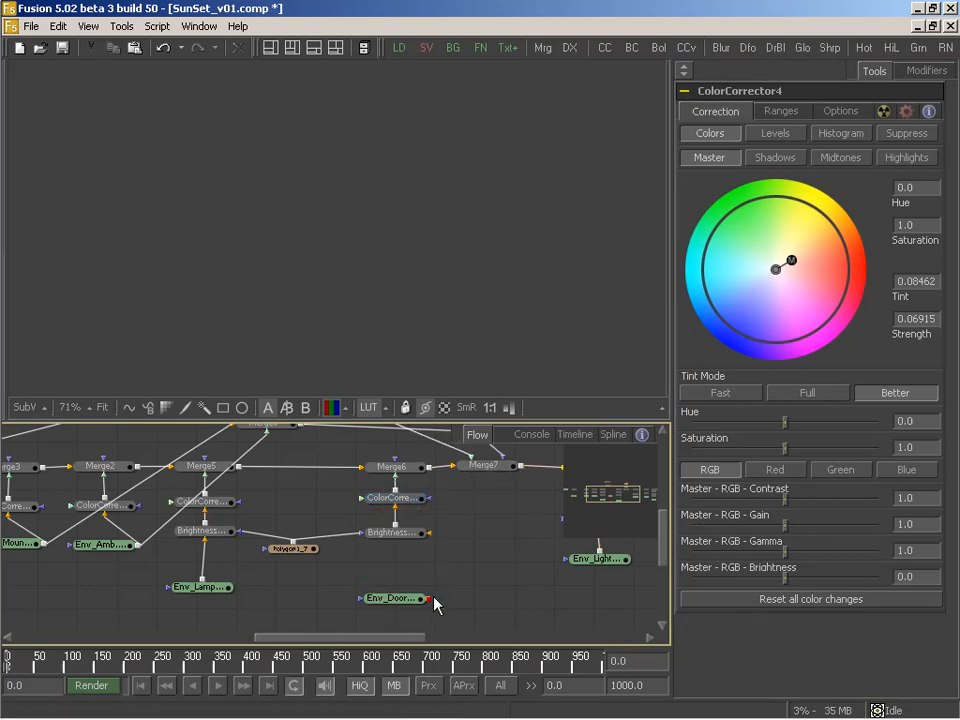
drag(430, 605, 432, 222)
click(408, 505)
click(792, 525)
click(794, 526)
click(794, 526)
Display the final Merge4_1 composite and check the lamp area against the nodes at the end of the flow
middle_drag(655, 525, 213, 550)
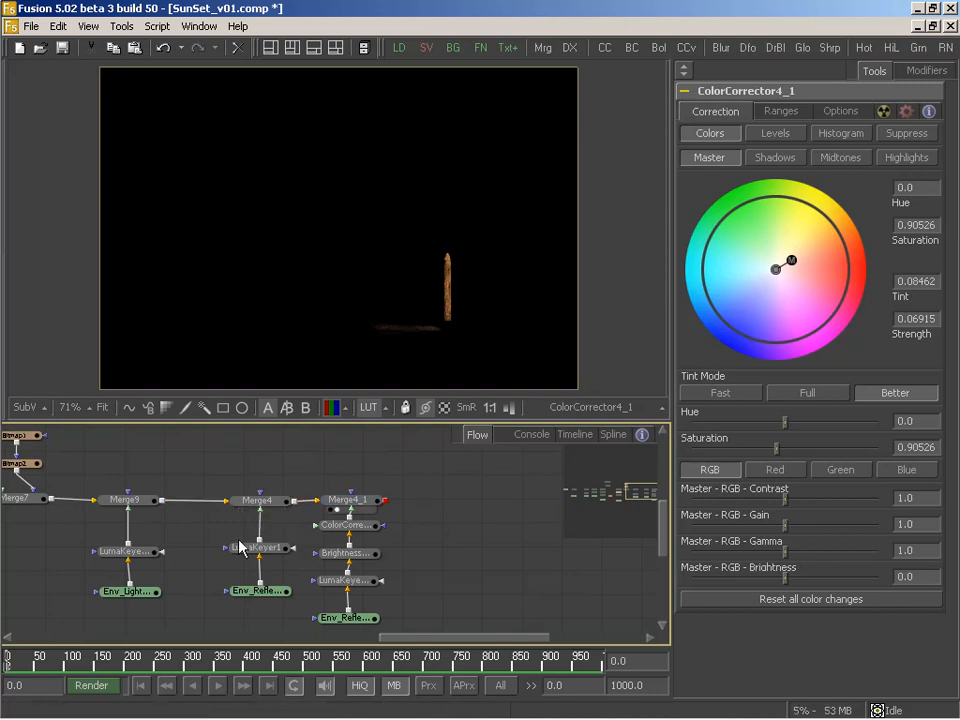
middle_drag(206, 540, 231, 542)
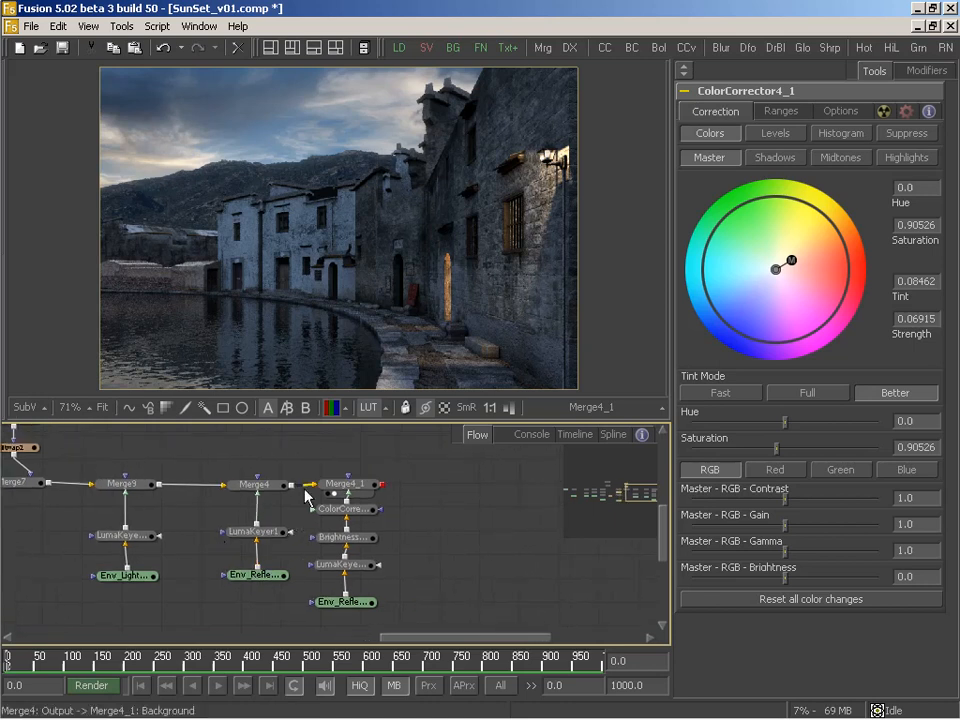
middle_drag(392, 525, 306, 540)
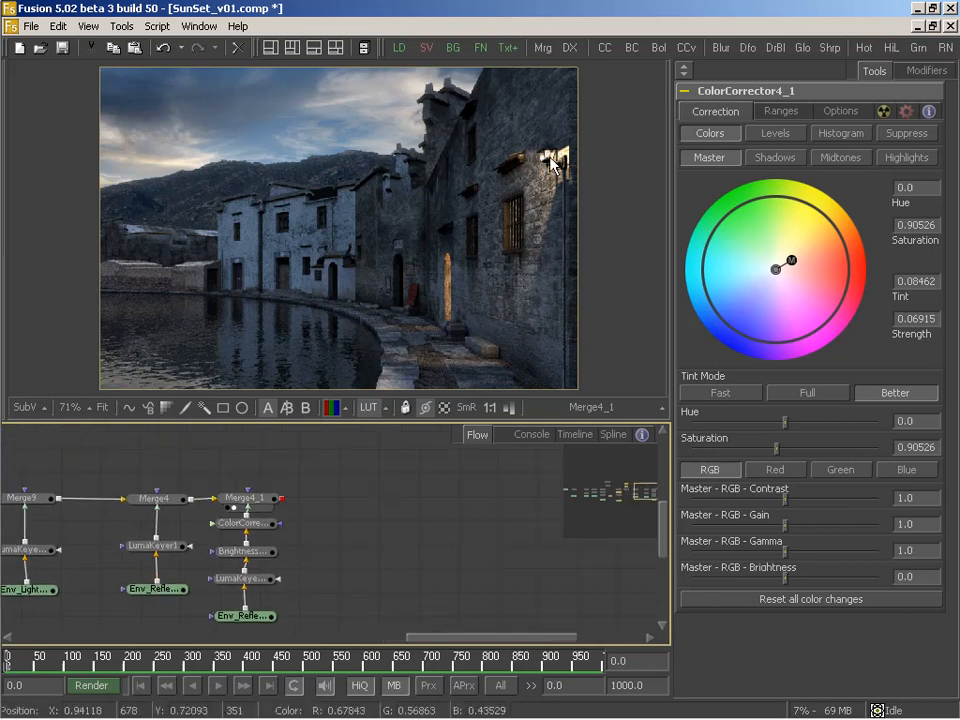
middle_drag(305, 564, 421, 536)
middle_drag(225, 573, 480, 584)
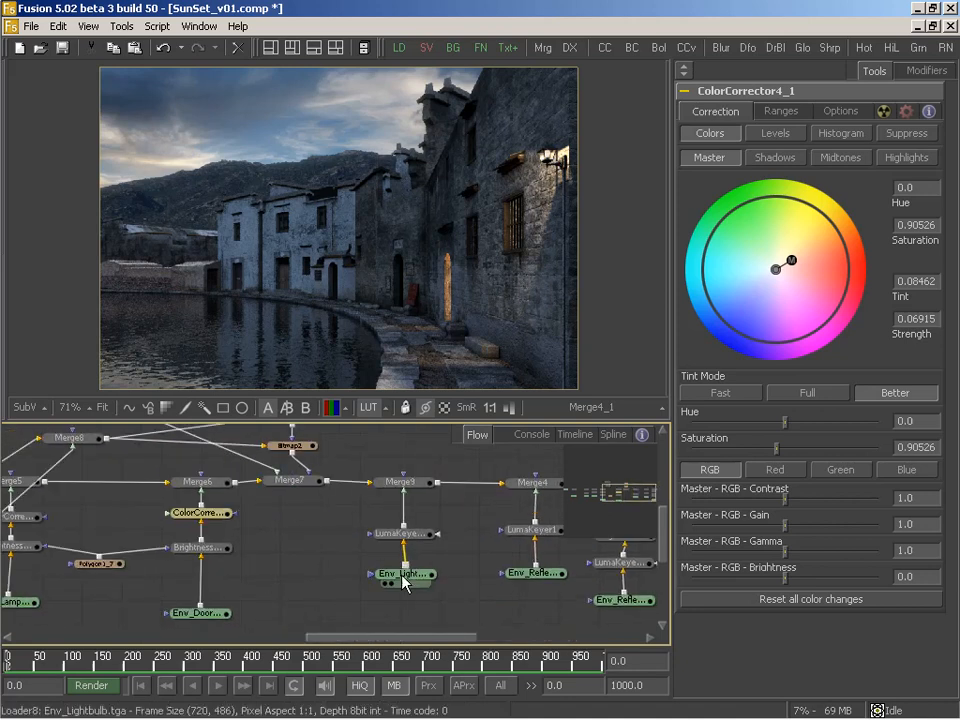
View the Env_Lightbulb pass and insert a Glow after its luma keyer, with glow size about 17.8 and glow about 0.817
key(1)
middle_drag(422, 516, 276, 555)
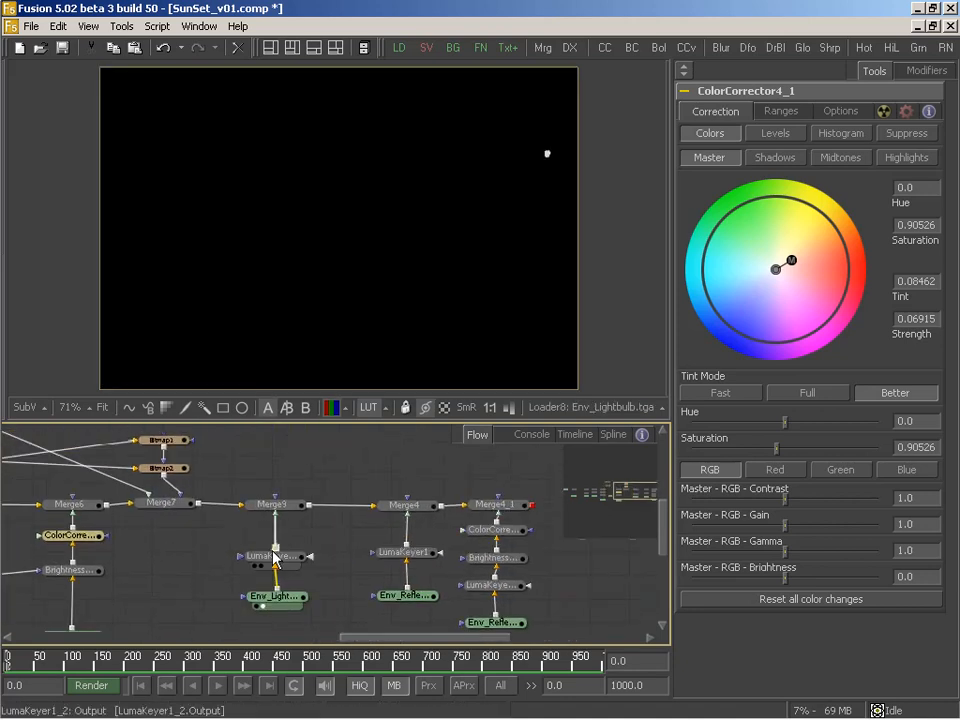
drag(755, 58, 345, 200)
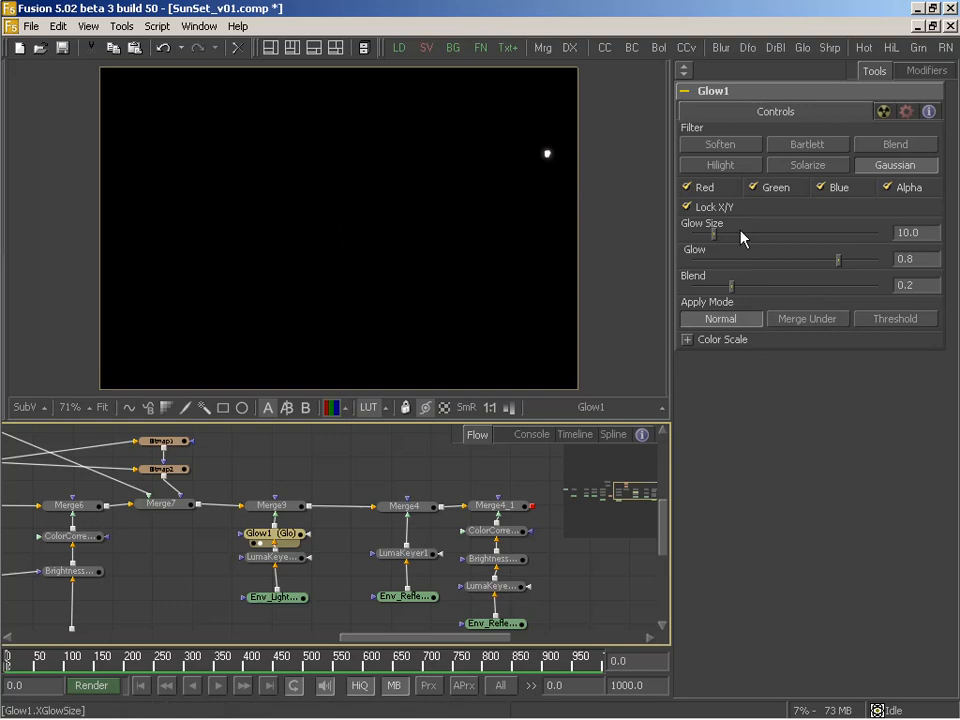
drag(715, 236, 722, 230)
drag(835, 259, 840, 259)
mouse_move(722, 234)
mouse_down()
mouse_move(739, 233)
mouse_move(728, 236)
mouse_up()
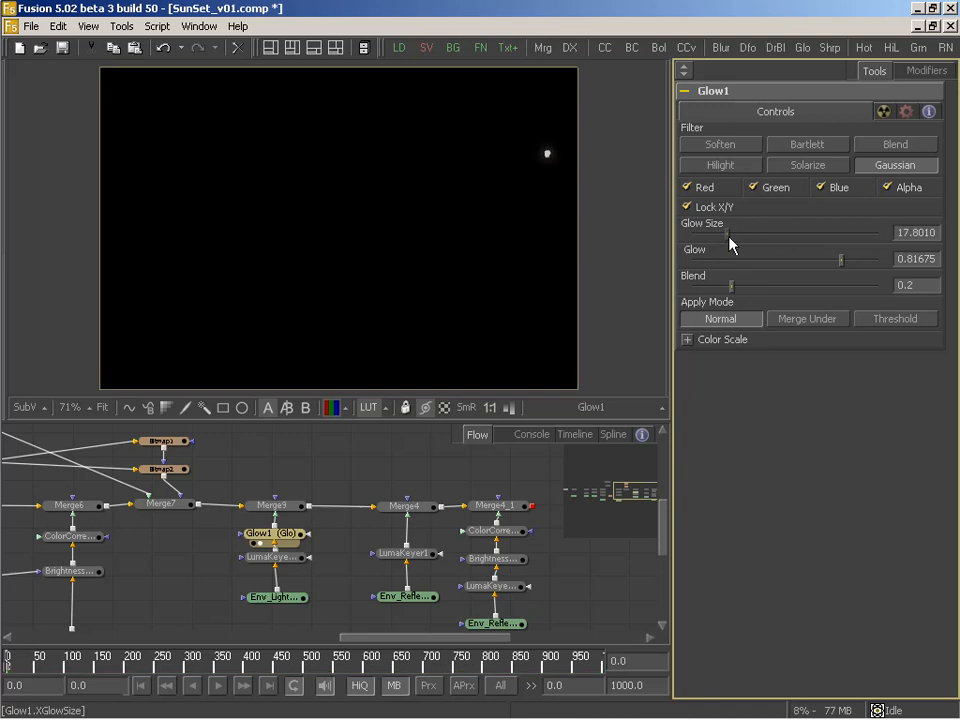
Display the Merge4_1 result and set the lightbulb Glow's size to about 8.38 and its glow to about 0.80
click(386, 515)
drag(479, 504, 474, 380)
middle_drag(566, 455, 497, 442)
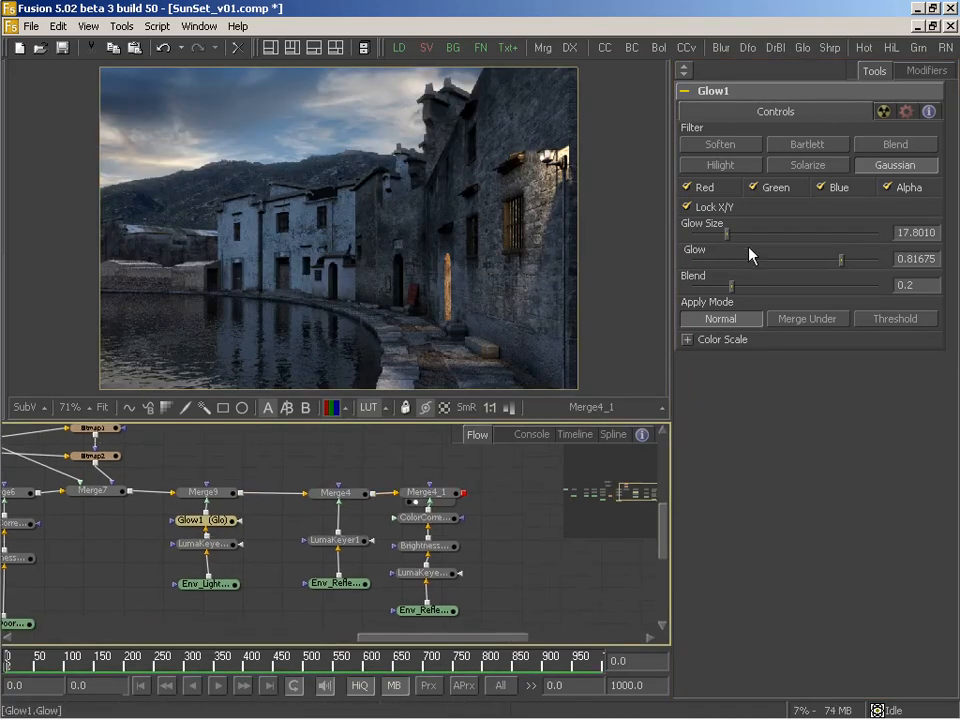
drag(728, 236, 728, 236)
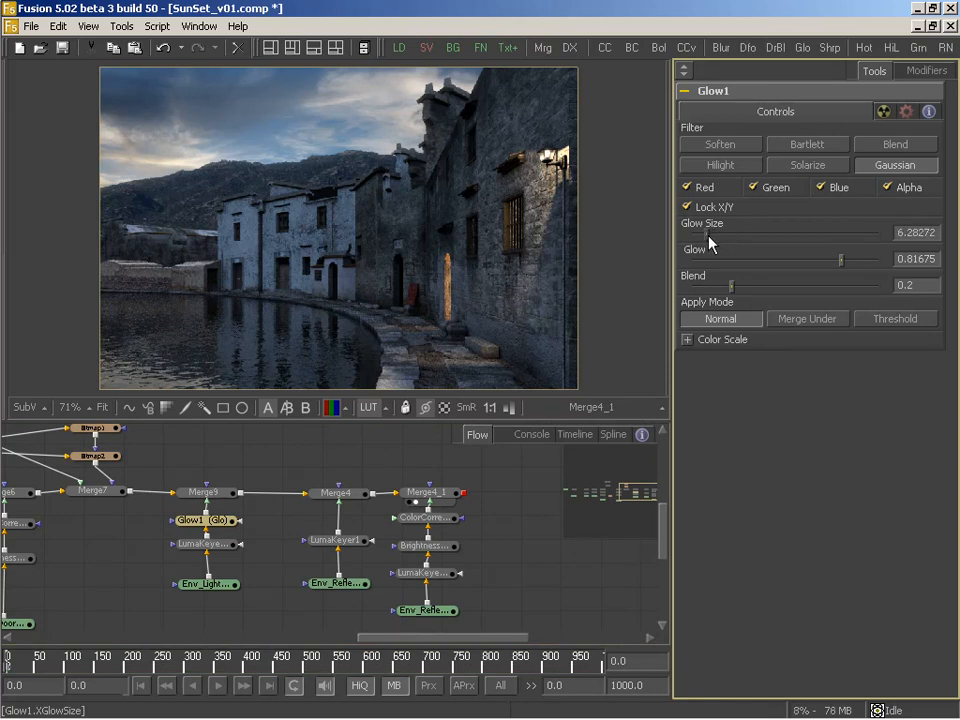
click(710, 236)
drag(843, 260, 840, 261)
middle_drag(319, 468, 358, 482)
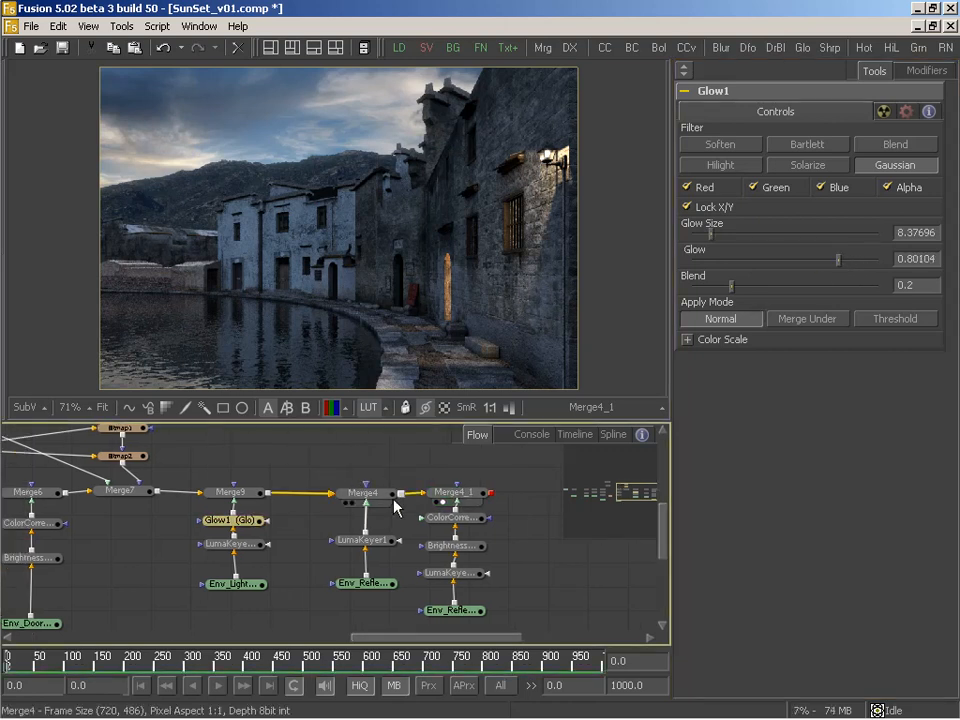
middle_drag(343, 536, 420, 510)
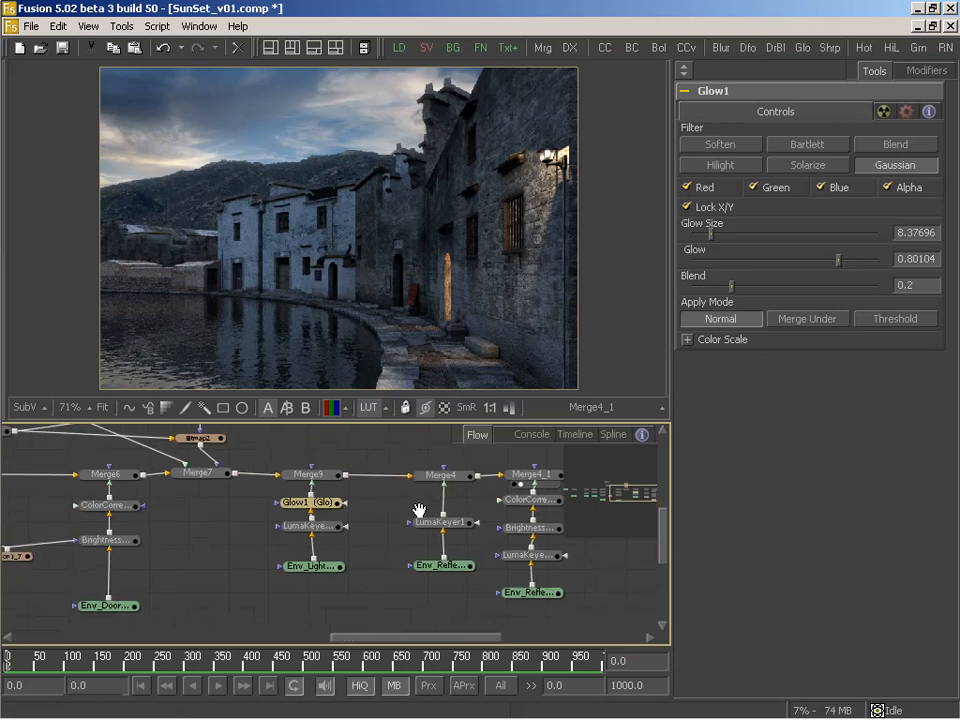
middle_drag(274, 508, 334, 530)
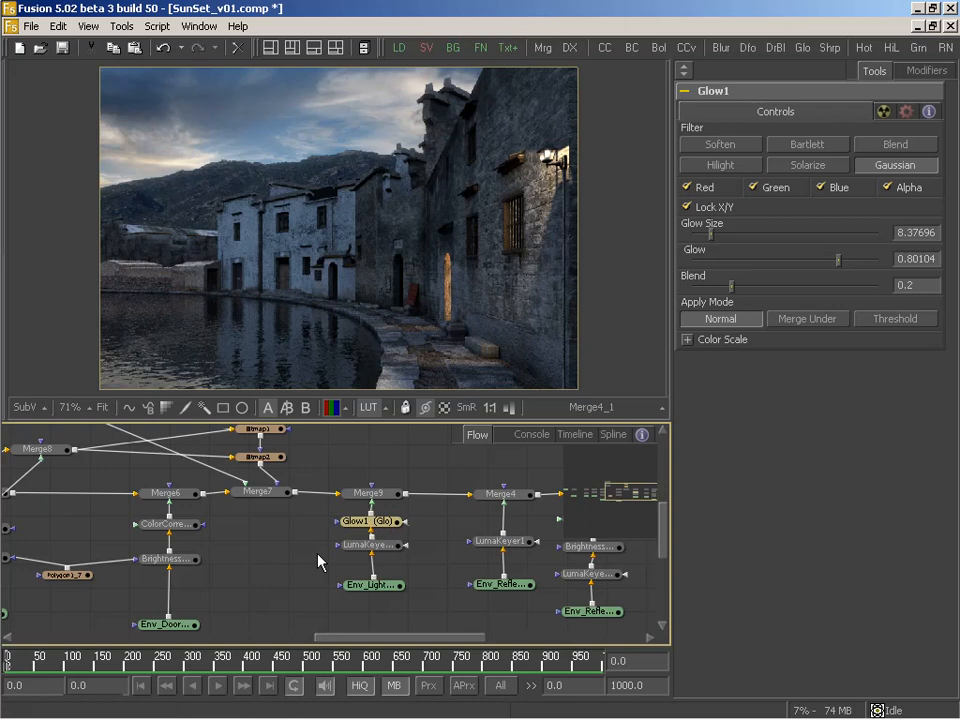
middle_drag(258, 549, 372, 557)
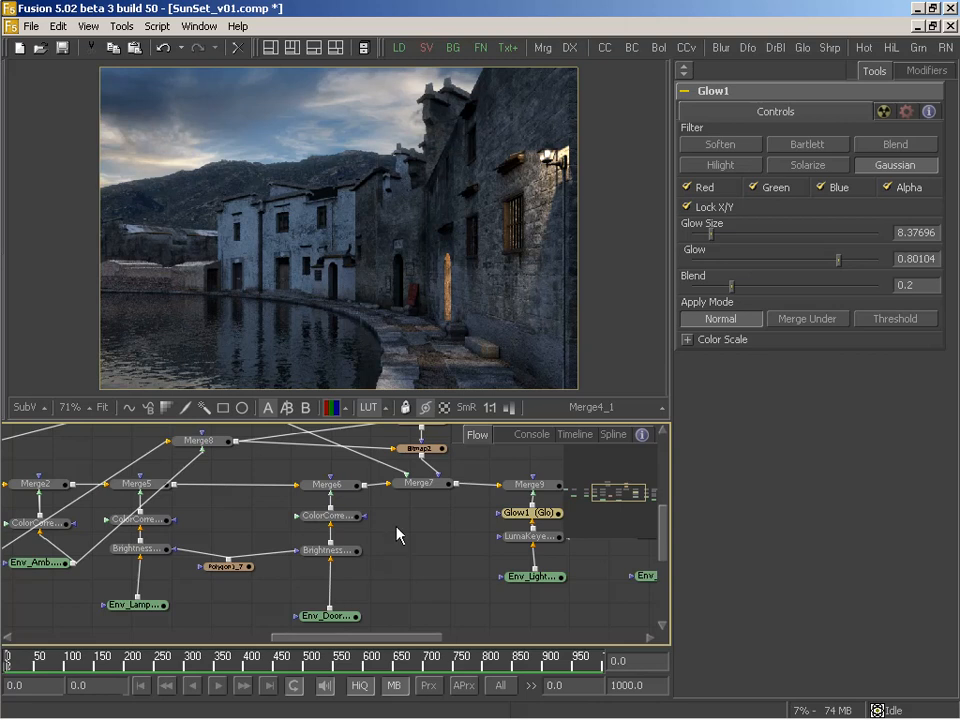
middle_drag(418, 548, 427, 543)
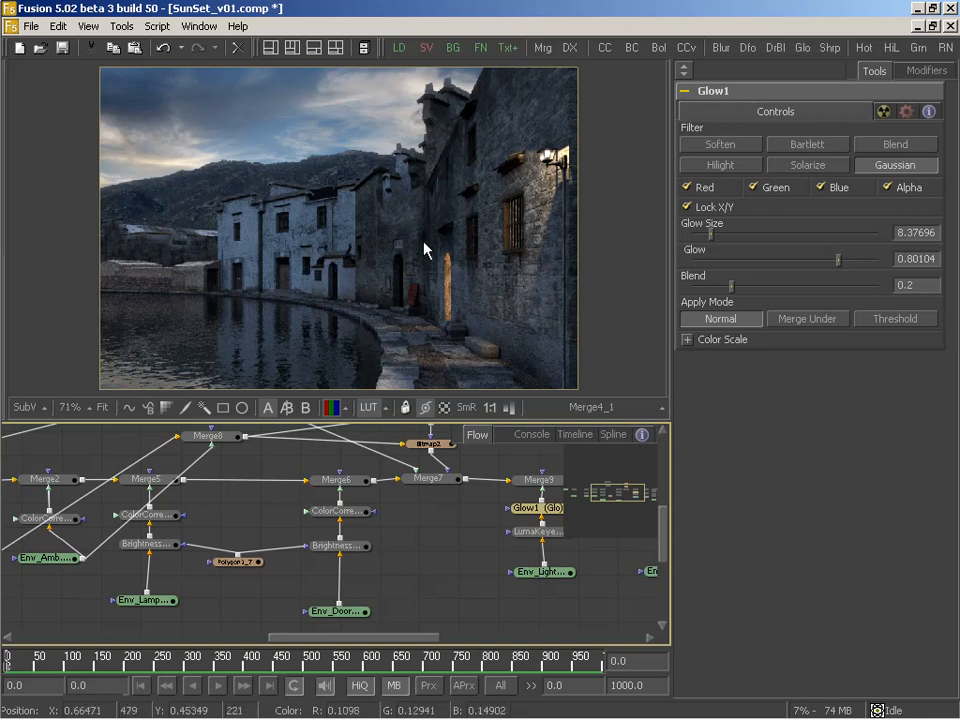
middle_drag(435, 529, 390, 518)
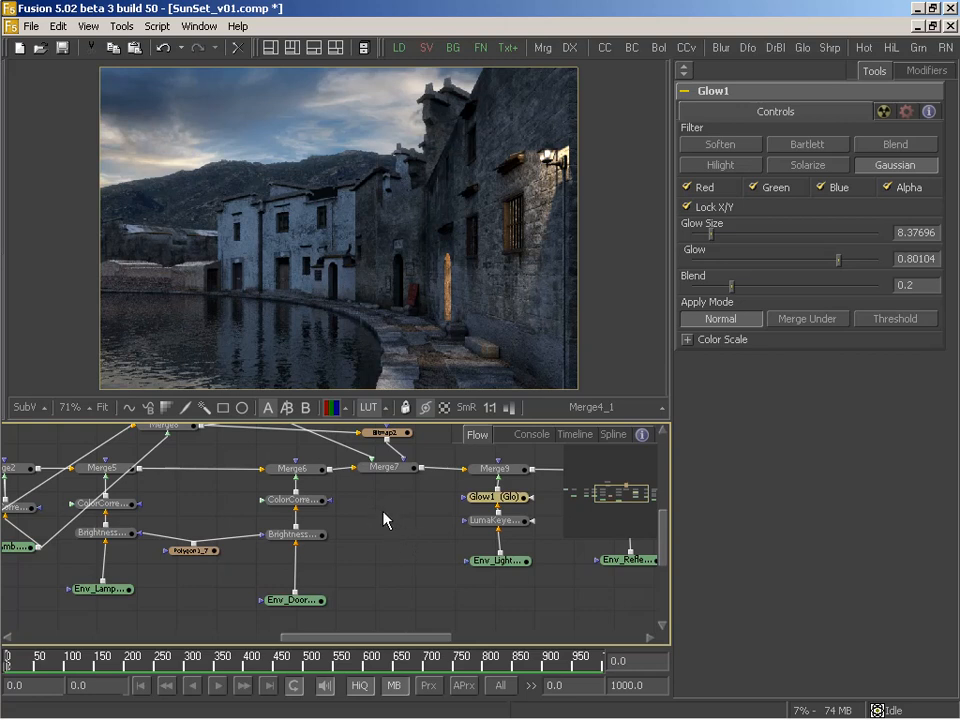
middle_drag(366, 543, 437, 530)
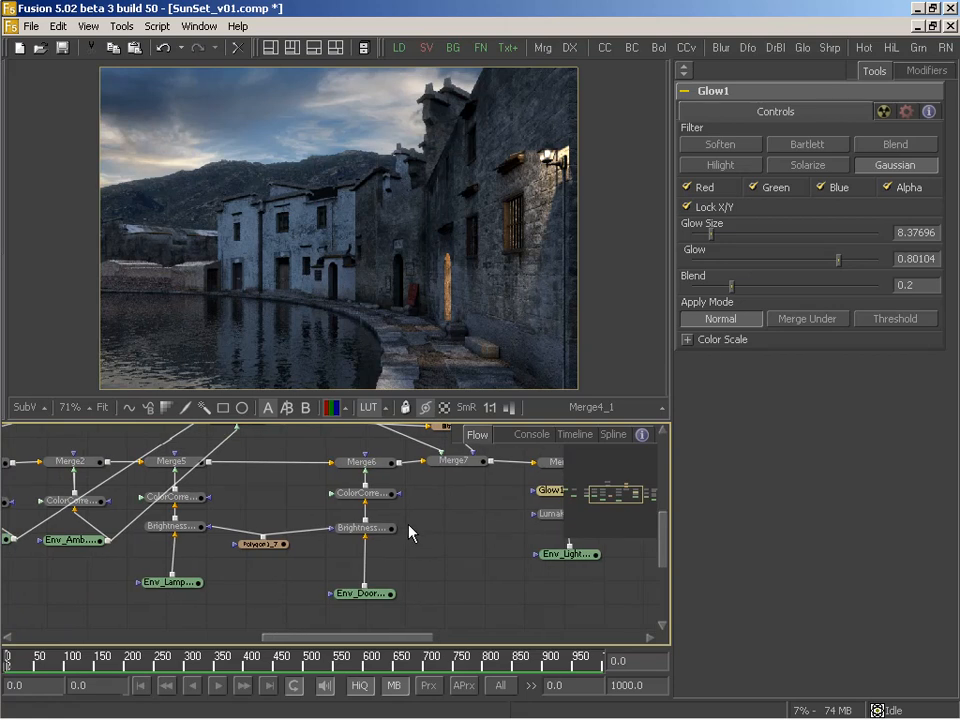
mouse_move(428, 530)
middle_down()
mouse_move(374, 534)
mouse_move(432, 547)
middle_up()
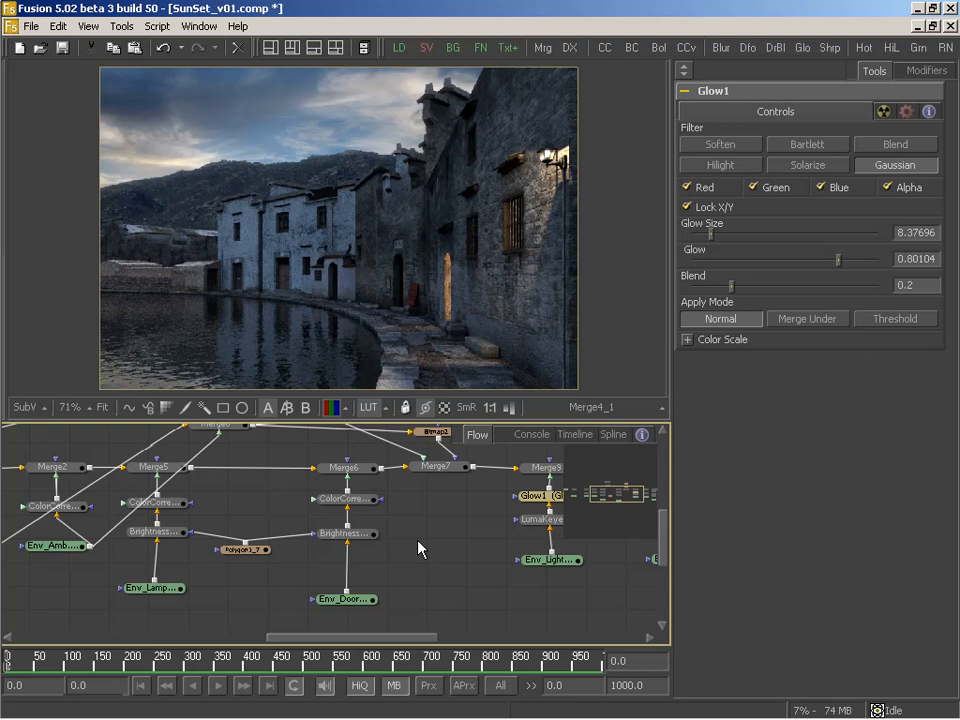
Switch to the Day comp and examine how its sky, mountain, ambient, key light, reflection and depth passes are merged
middle_drag(222, 544, 202, 550)
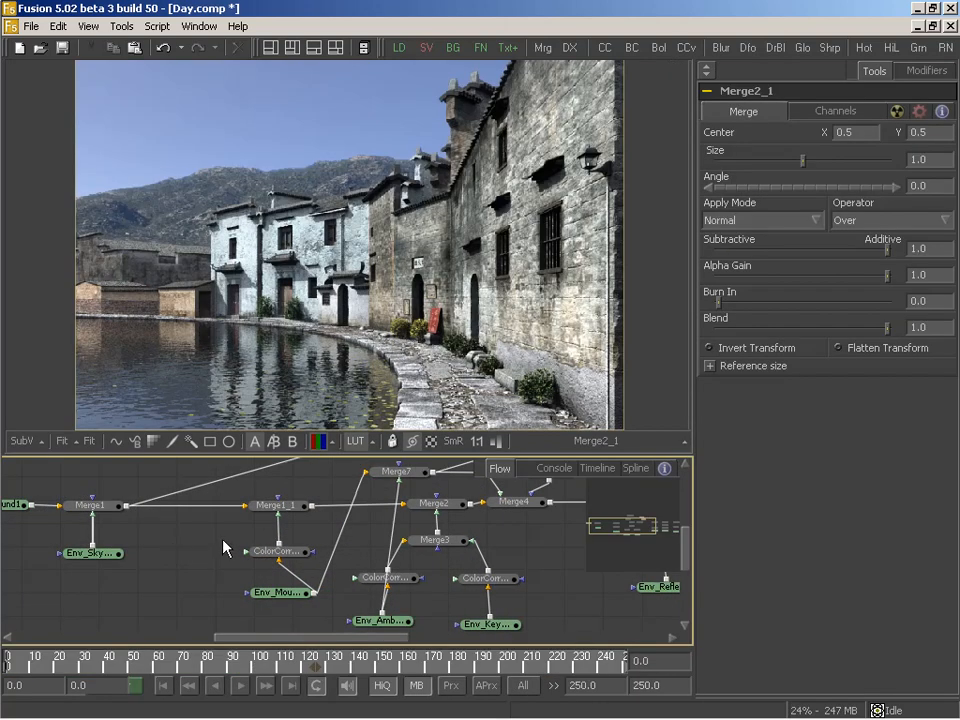
middle_drag(223, 547, 120, 532)
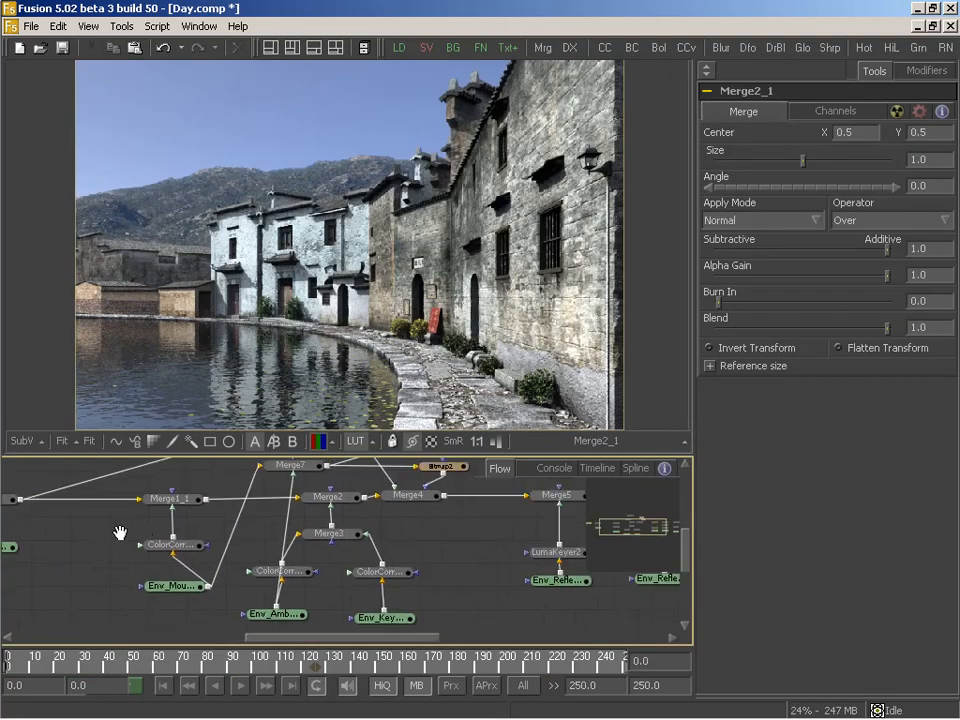
middle_drag(422, 536, 458, 534)
middle_drag(168, 527, 300, 540)
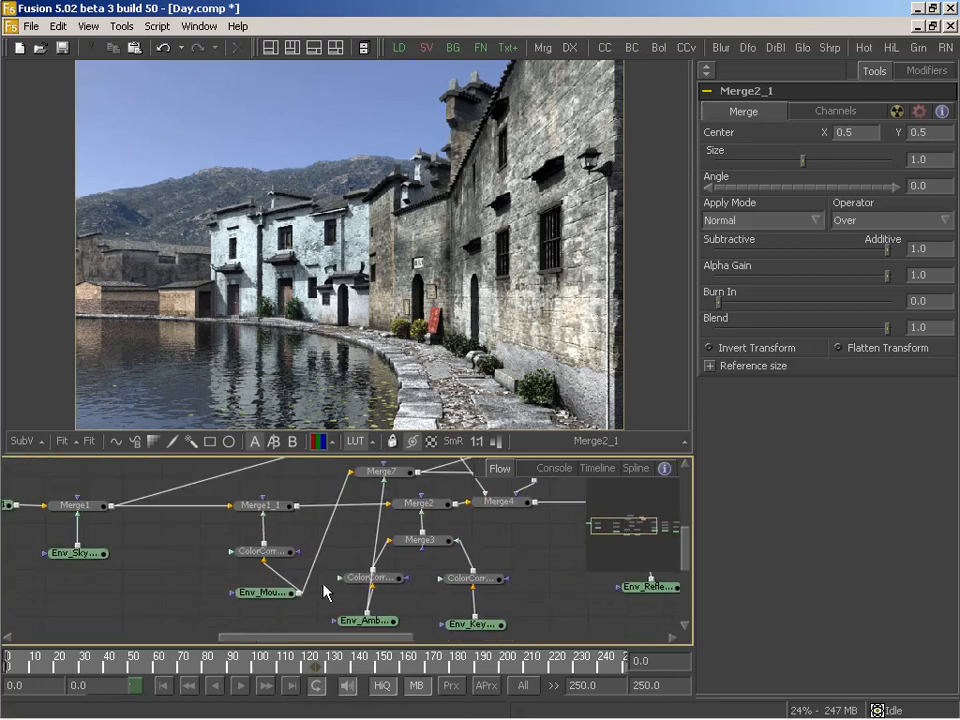
middle_drag(431, 589, 230, 556)
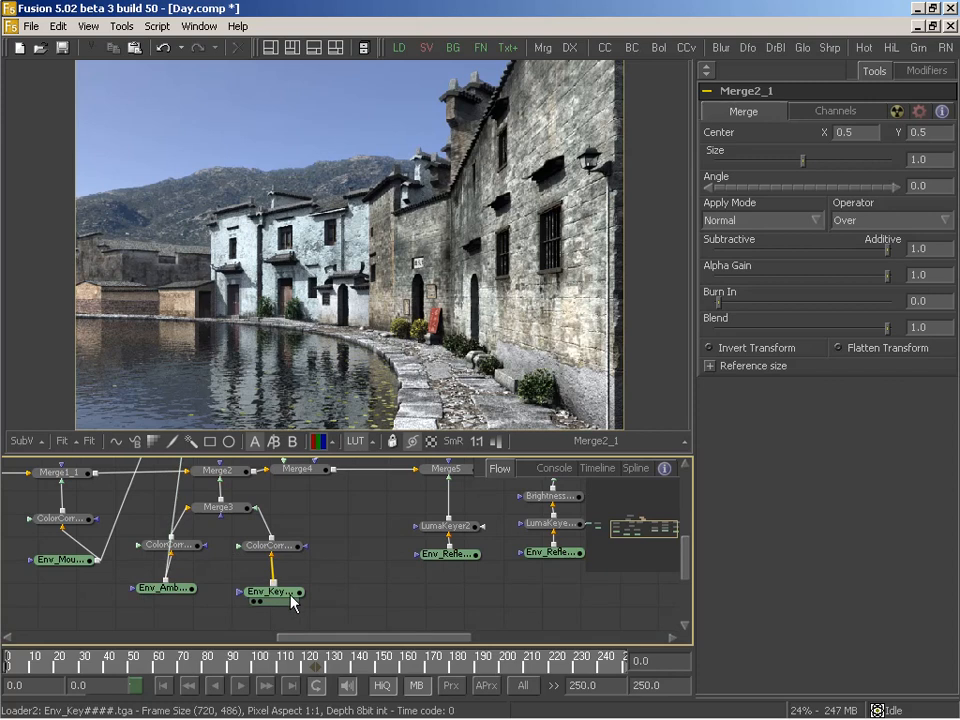
middle_drag(392, 557, 135, 574)
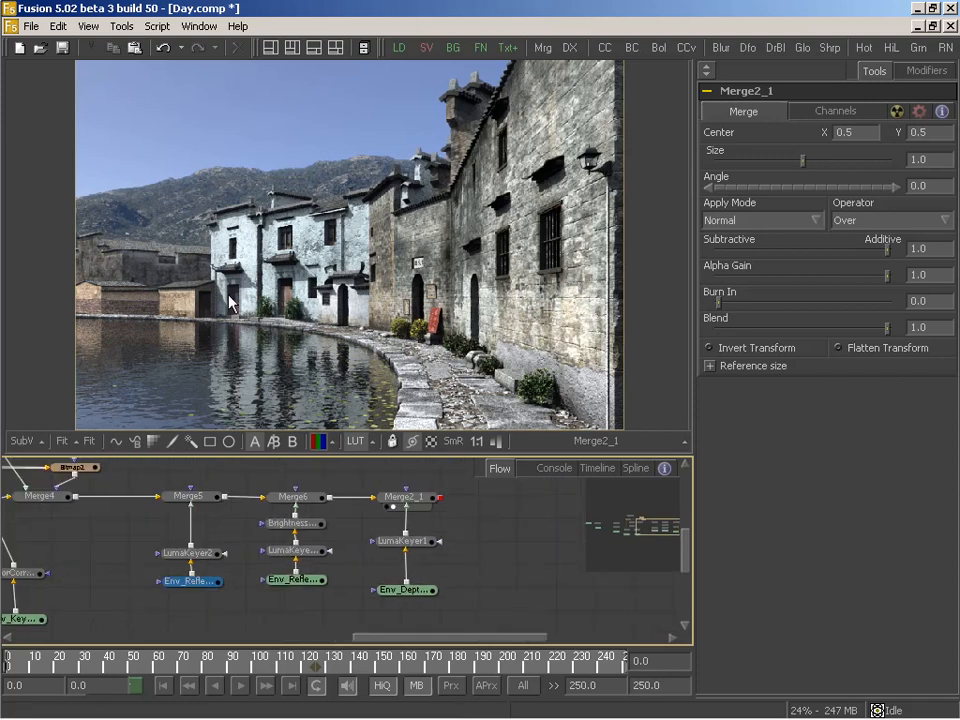
drag(228, 294, 226, 300)
drag(293, 580, 236, 400)
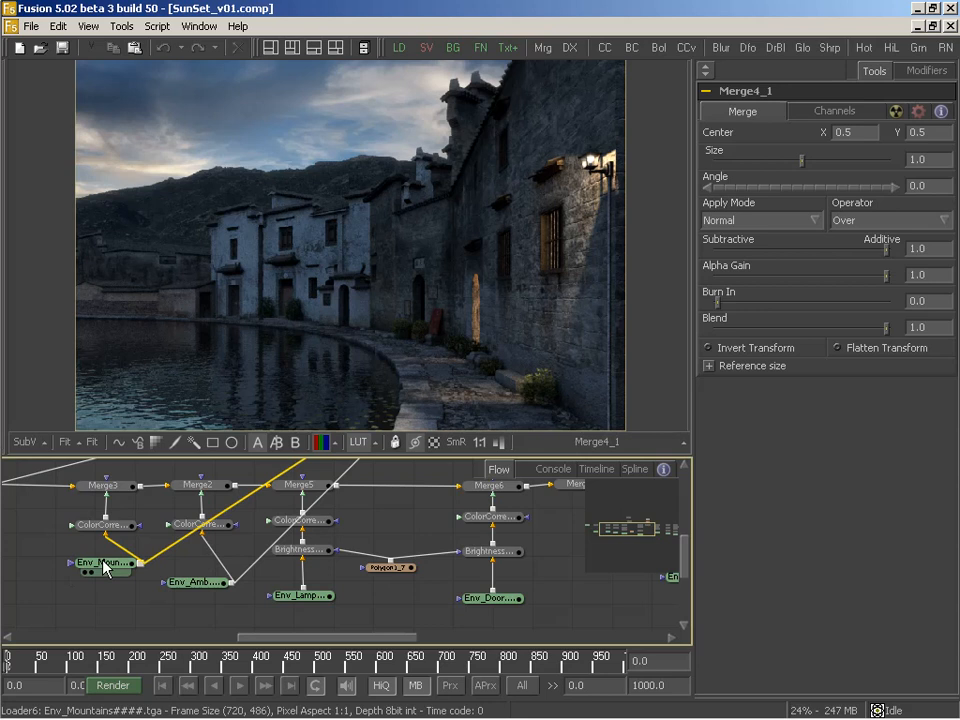
Examine the passes in the finished SunSet_v01 comp, viewing Env_LampGlow and Env_Reflect_Sky before displaying Merge4_1
middle_drag(106, 567, 175, 535)
middle_drag(321, 563, 197, 564)
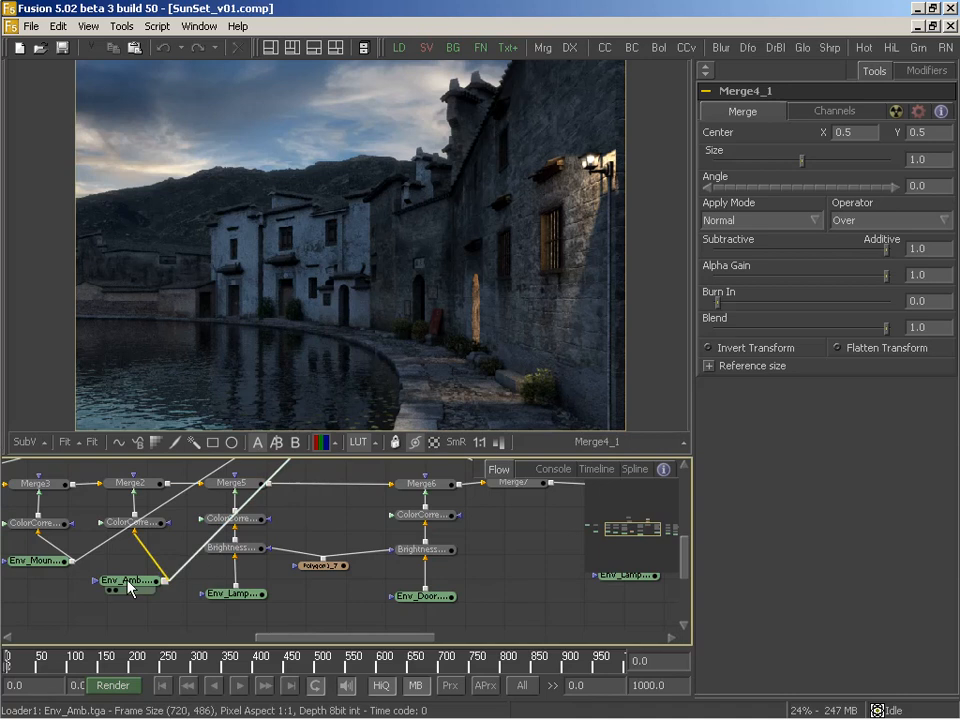
middle_drag(356, 587, 300, 587)
middle_drag(422, 563, 204, 621)
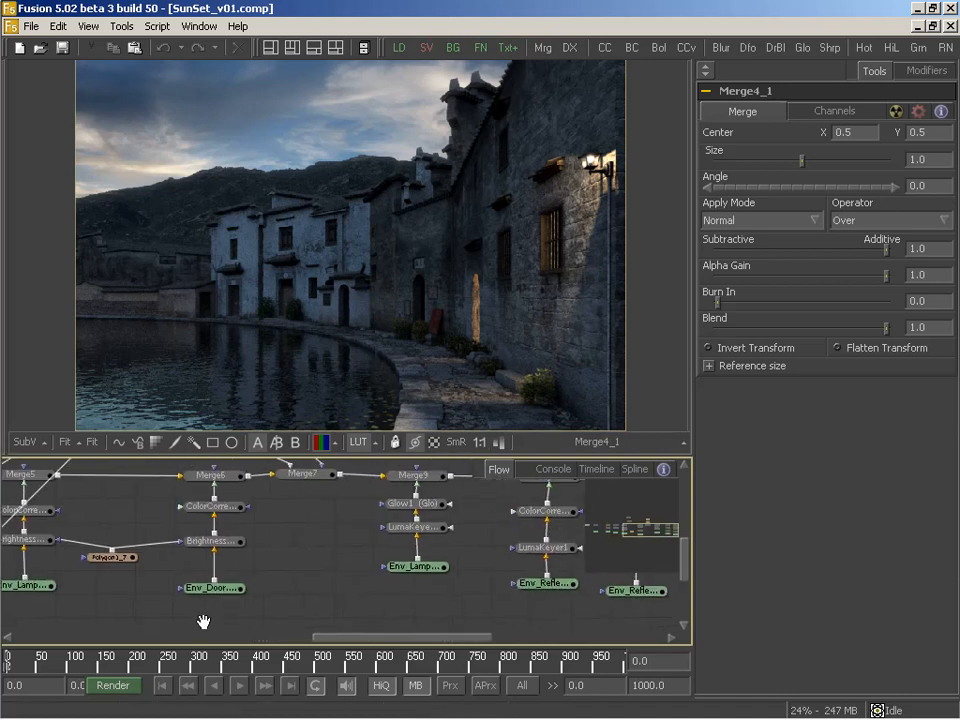
middle_drag(444, 540, 224, 567)
click(199, 586)
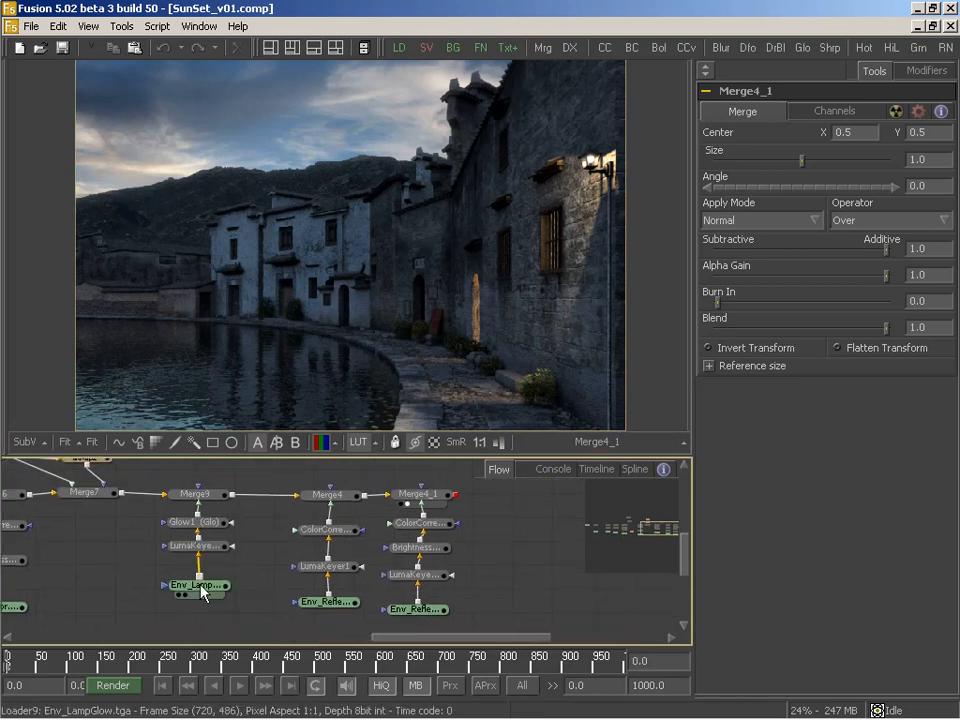
drag(196, 585, 358, 281)
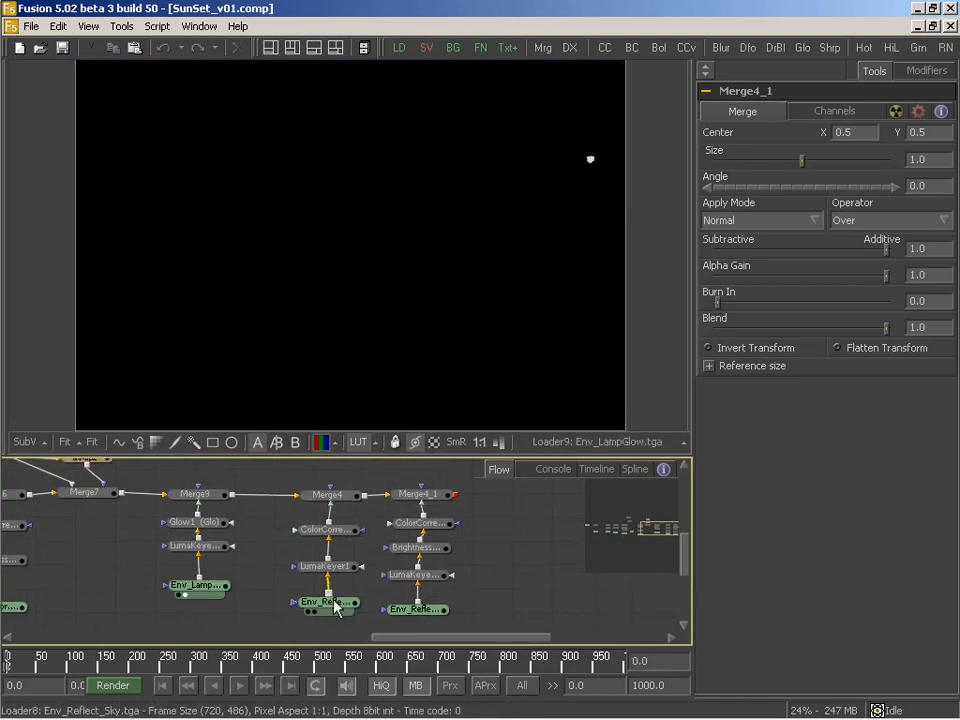
drag(325, 603, 311, 253)
drag(428, 497, 375, 315)
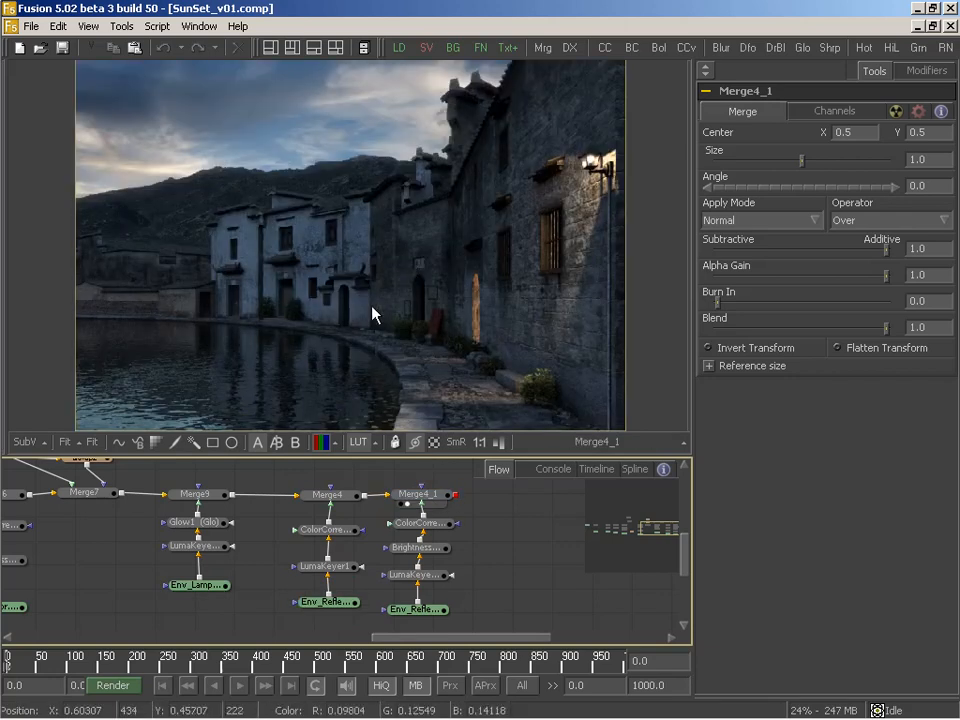
Switch to the Night comp and examine its chain of mountain, ambient, lamp, door light and reflection passes
middle_drag(487, 540, 488, 551)
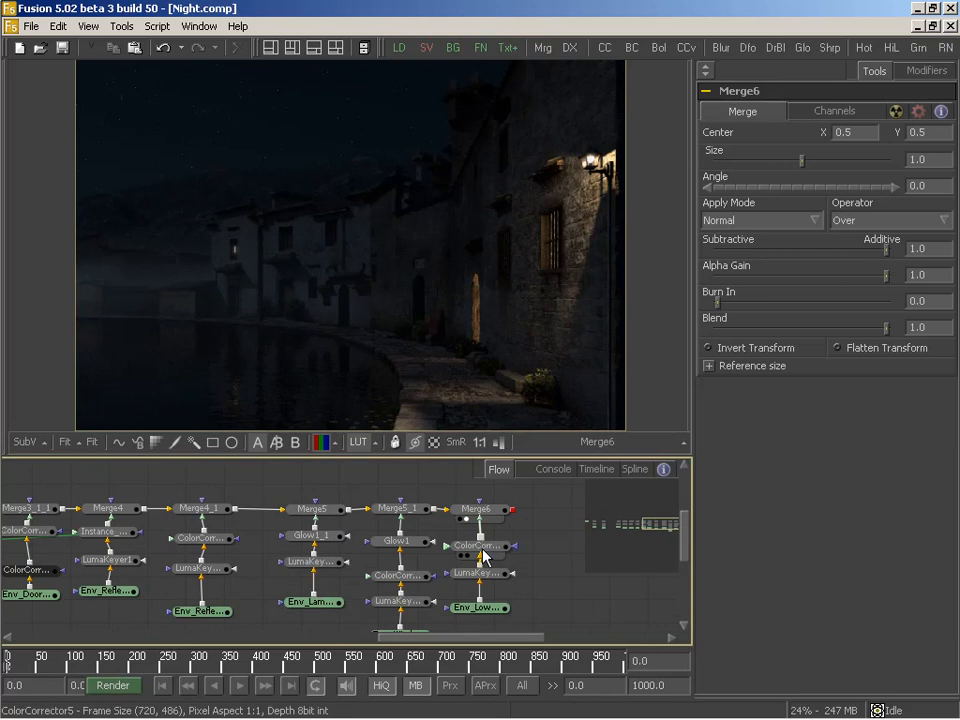
middle_drag(471, 543, 526, 510)
middle_drag(134, 542, 452, 547)
middle_drag(275, 565, 161, 560)
middle_drag(364, 591, 189, 604)
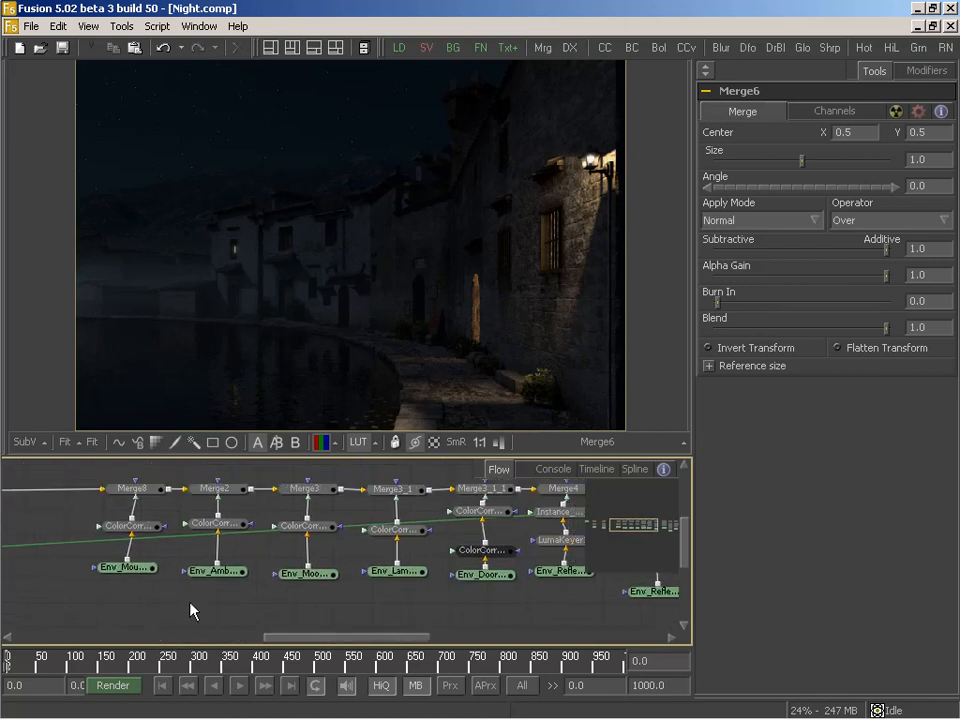
click(132, 569)
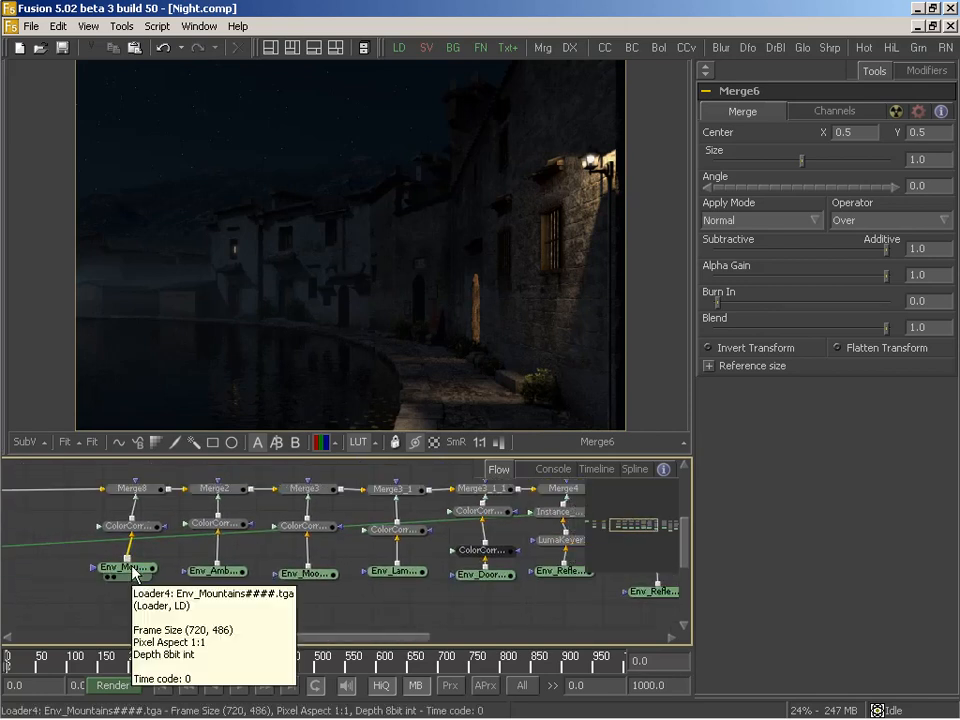
middle_drag(185, 590, 206, 581)
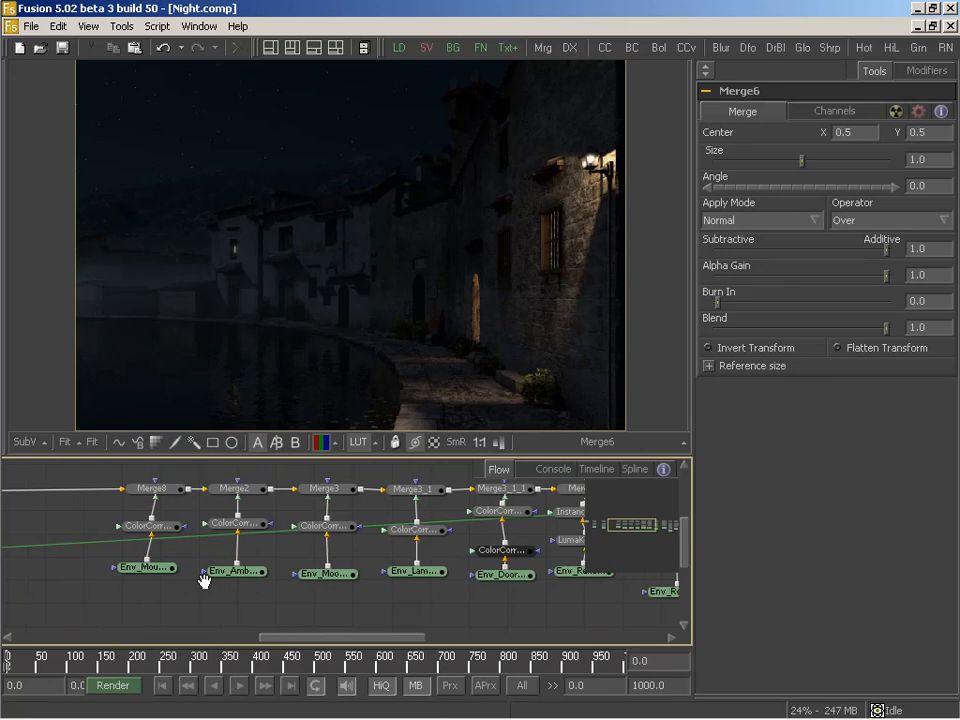
middle_drag(236, 550, 176, 561)
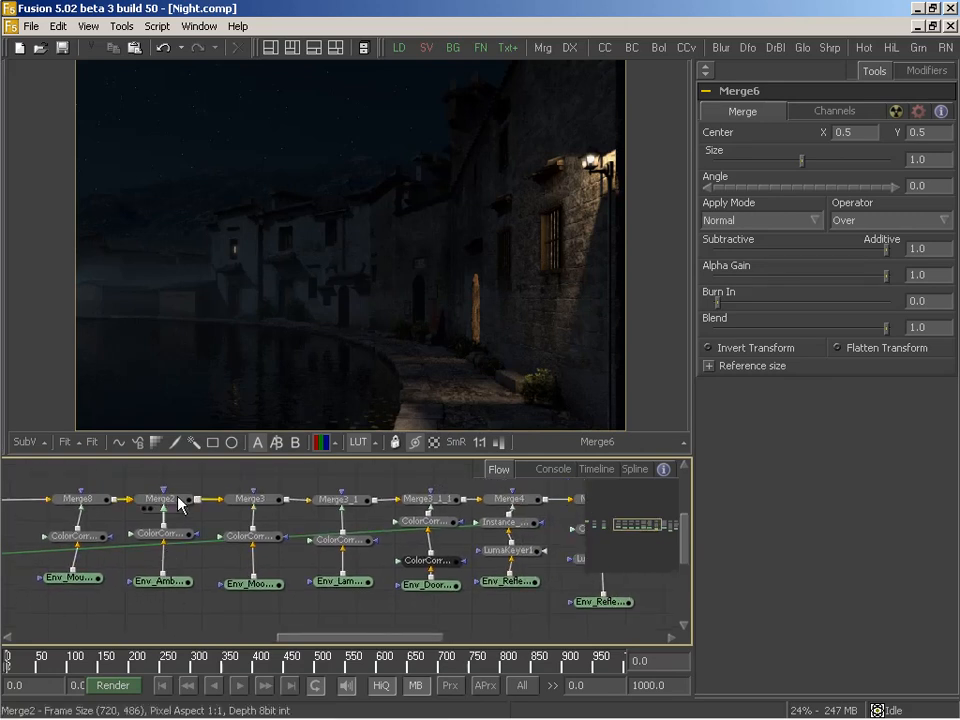
View the Night comp's Env_LampGlow, Env_WindowGlow and Env_LowFog passes one after another, and return the display to the Merge6 result
middle_drag(303, 515, 171, 520)
middle_drag(381, 506, 248, 531)
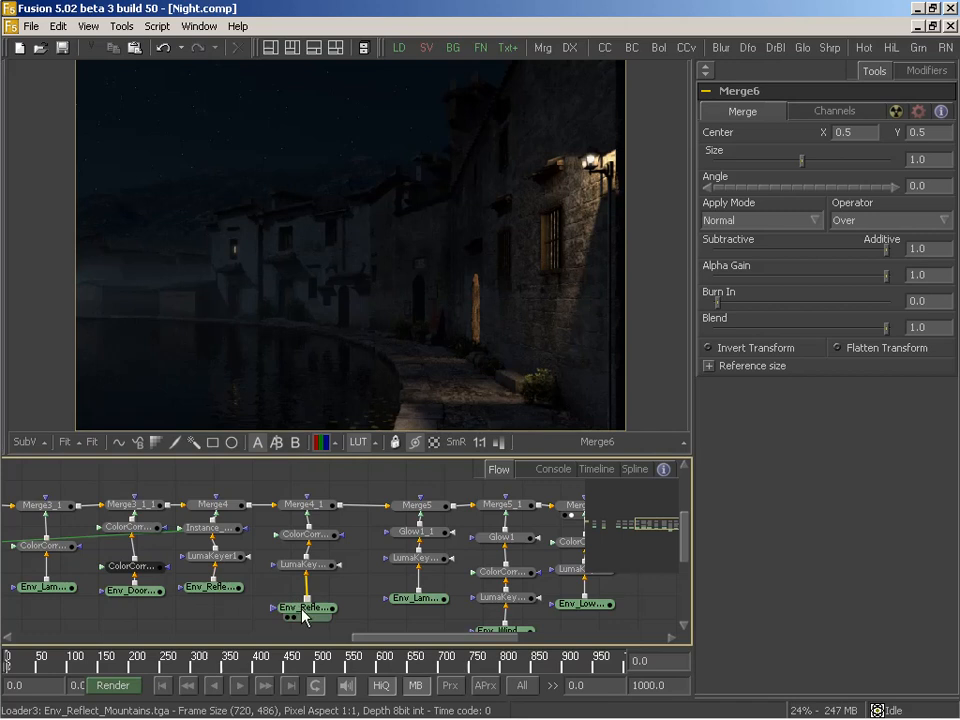
middle_drag(332, 538, 251, 540)
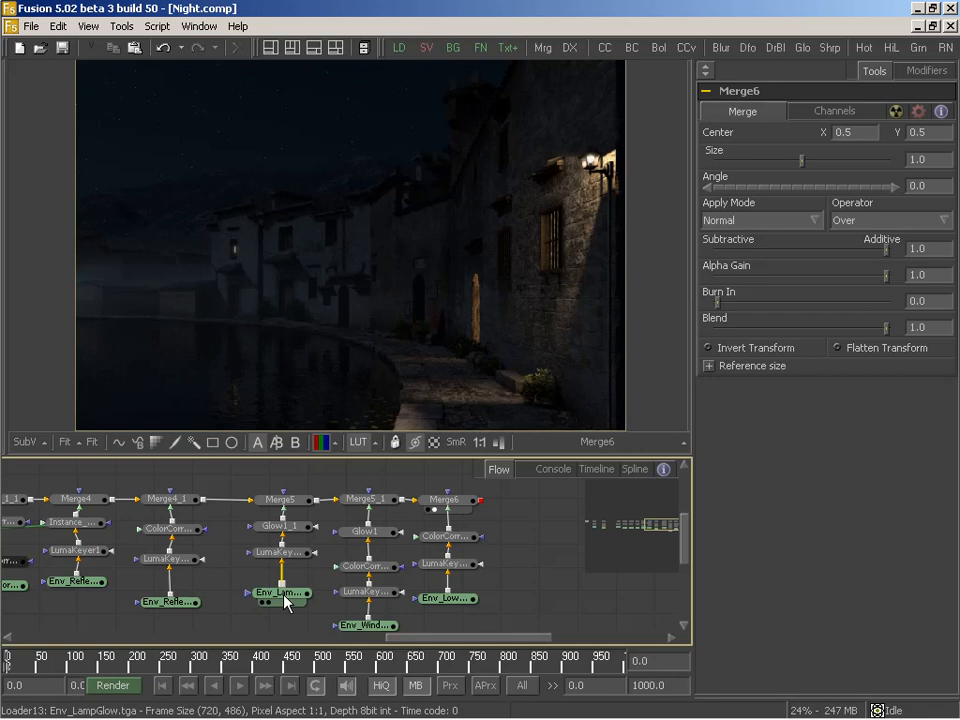
drag(281, 592, 362, 284)
middle_drag(402, 603, 357, 586)
drag(337, 609, 334, 286)
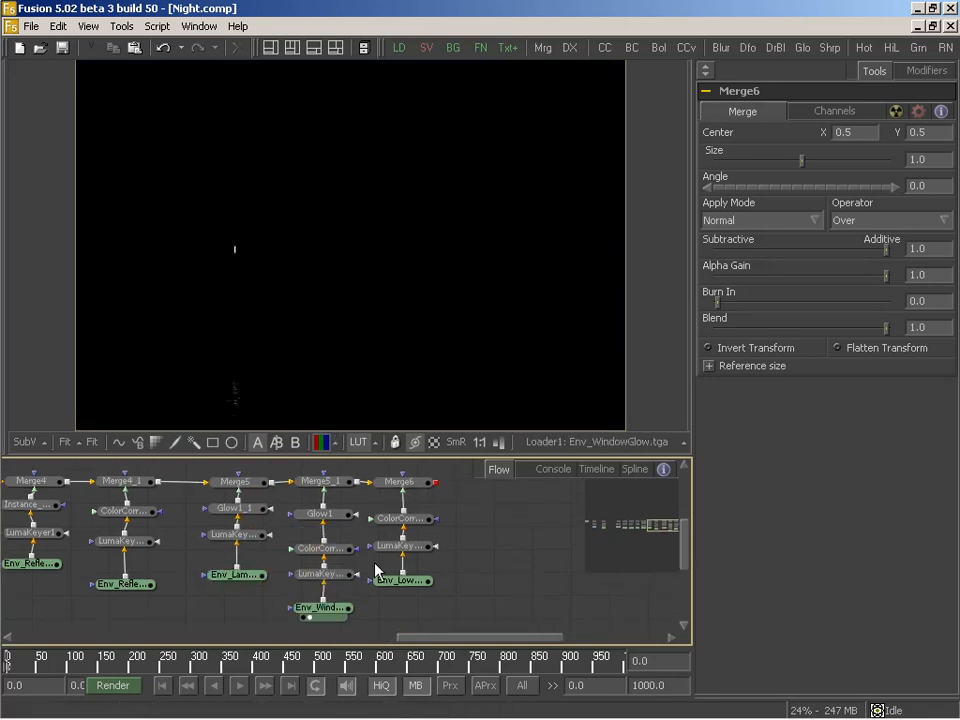
drag(403, 580, 377, 276)
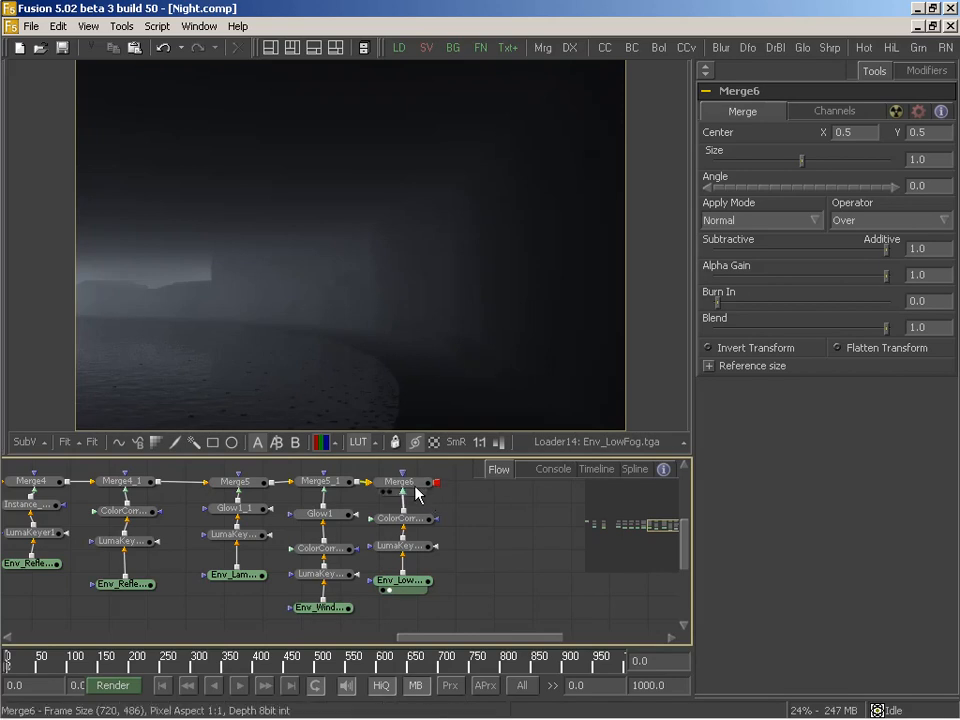
drag(406, 478, 416, 247)
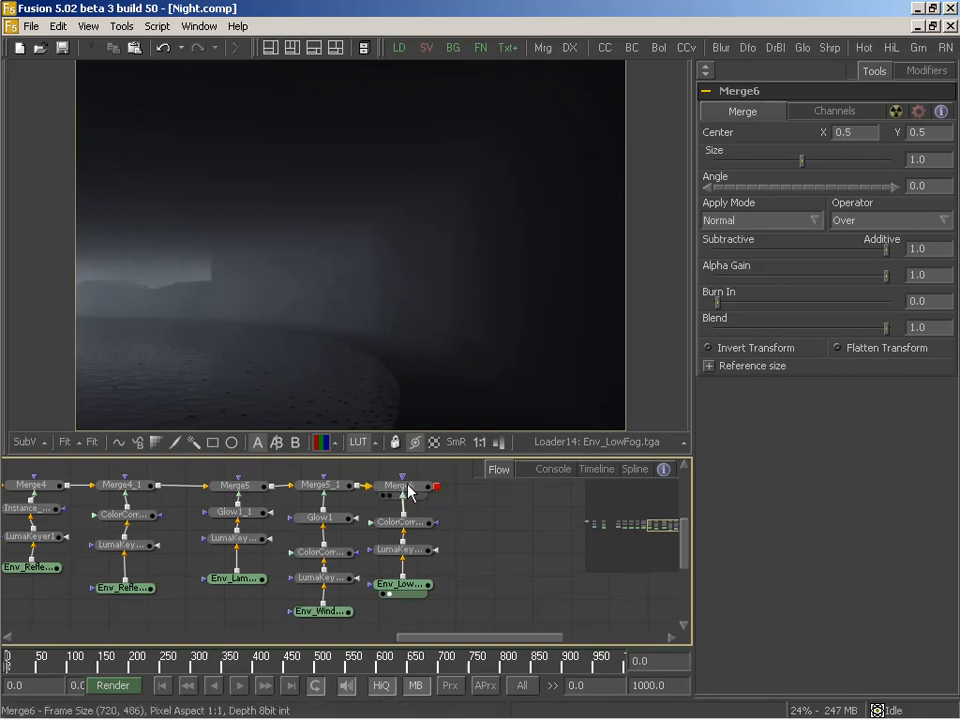
drag(410, 490, 416, 229)
middle_drag(510, 544, 523, 555)
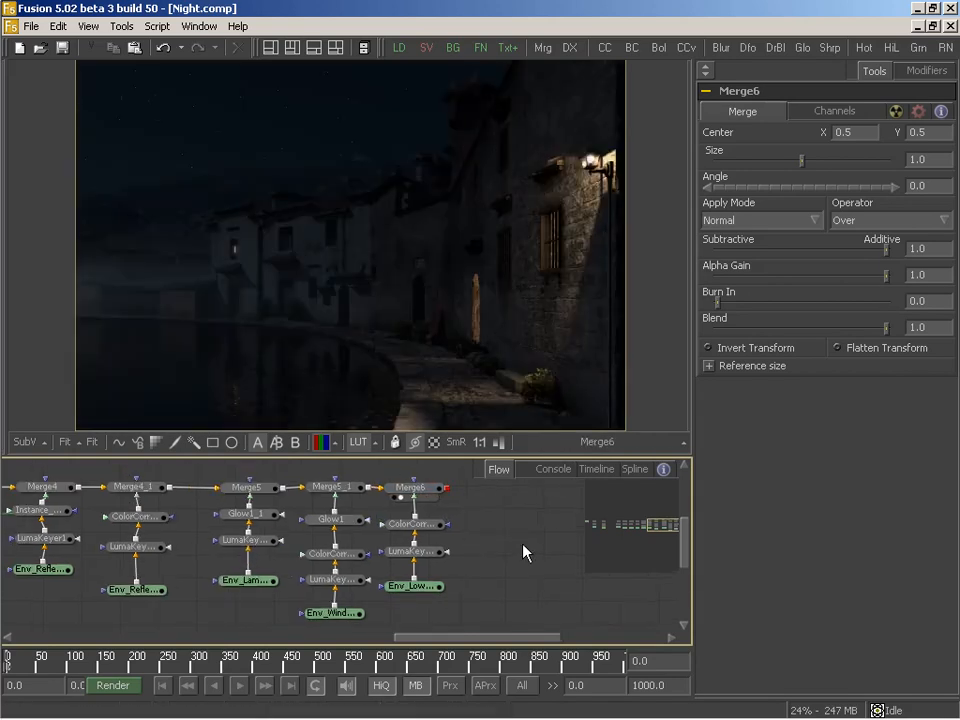
Compare the final renders by cycling through the Day, SunSet_v01 and Night comps, ending on SunSet_v01
key(ctrl+Tab)
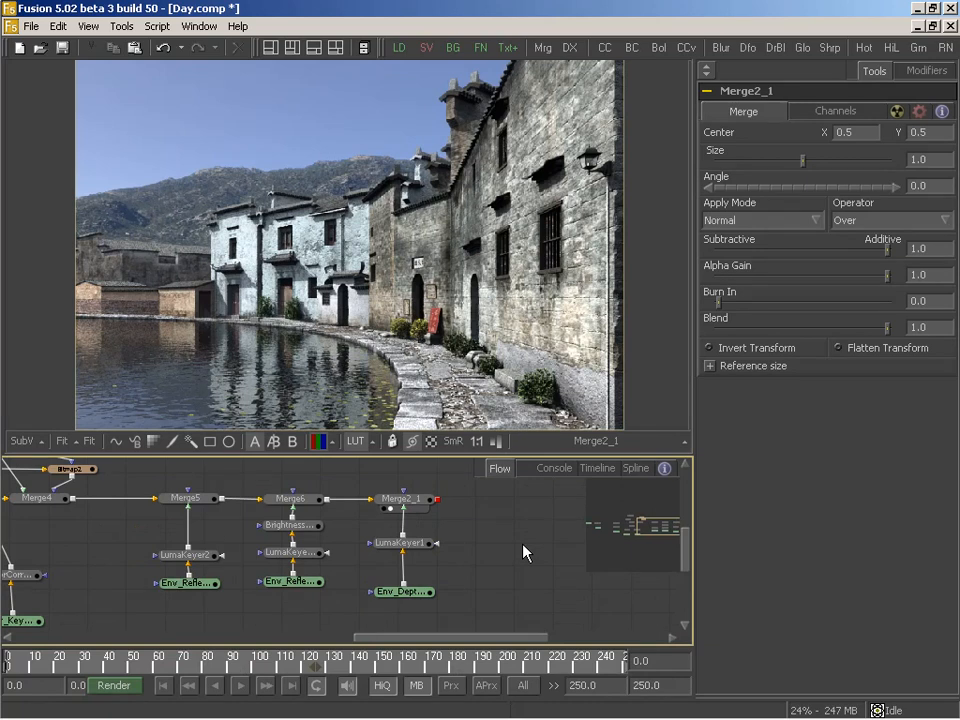
key(ctrl+Tab)
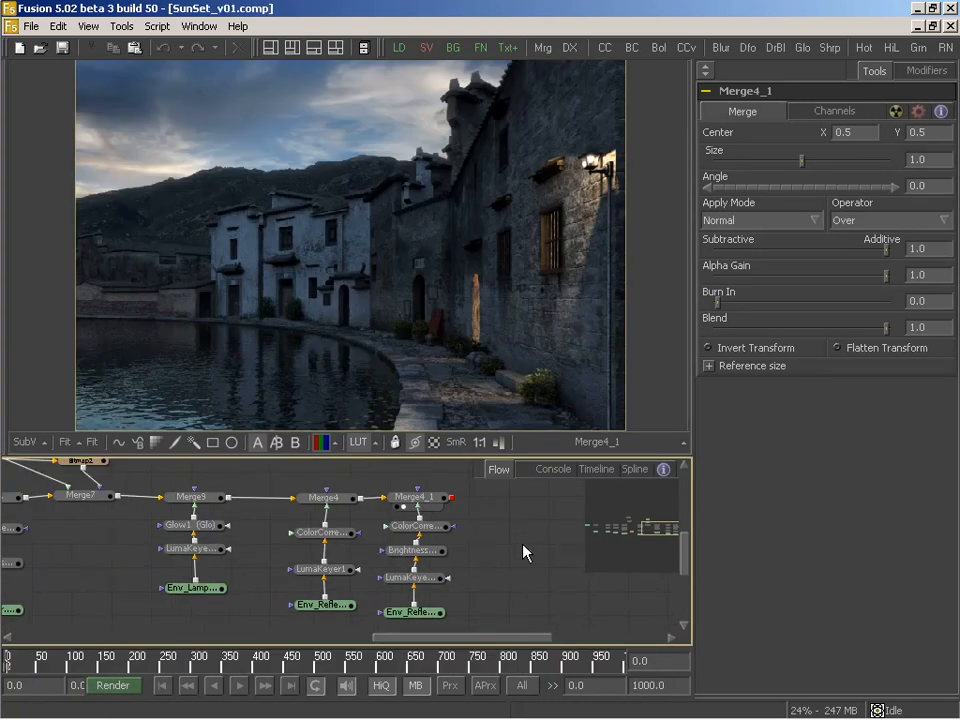
key(ctrl+Tab)
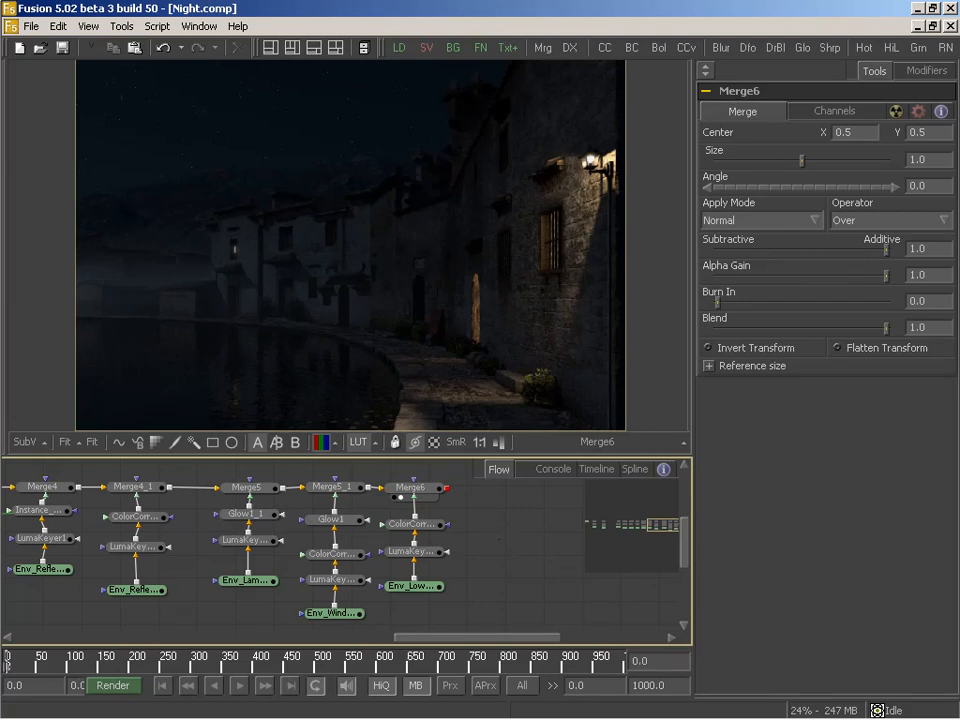
key(ctrl+Tab)
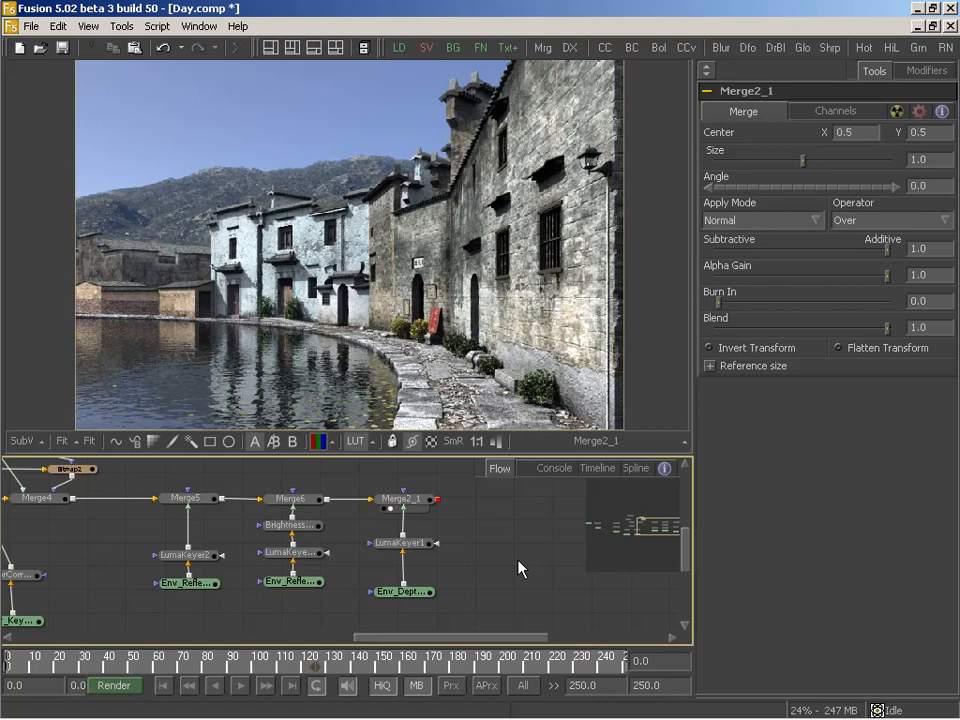
key(ctrl+Tab)
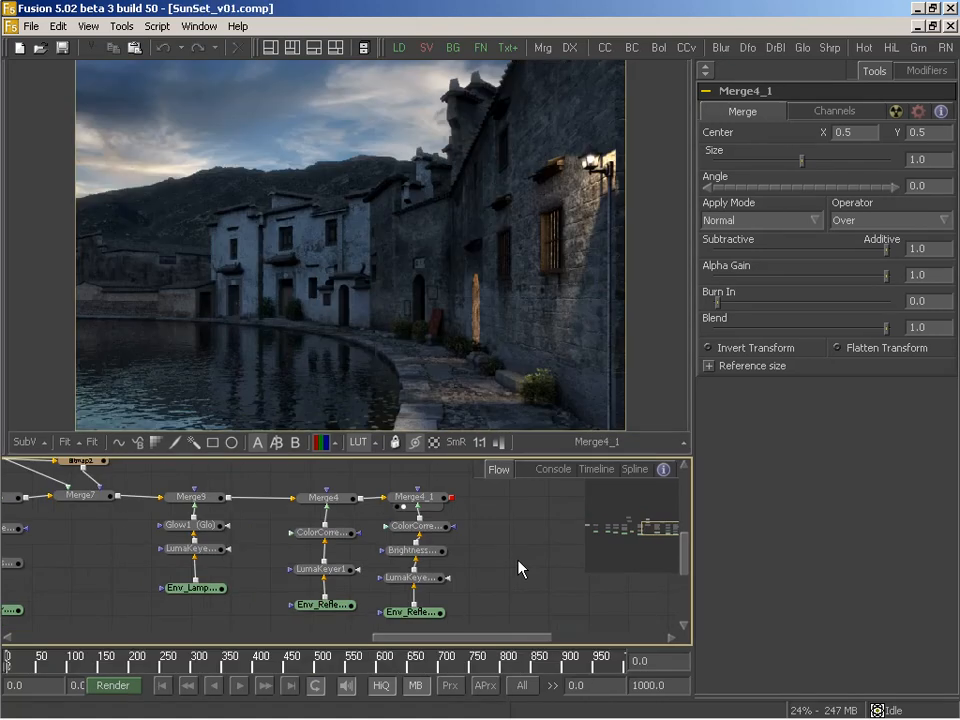